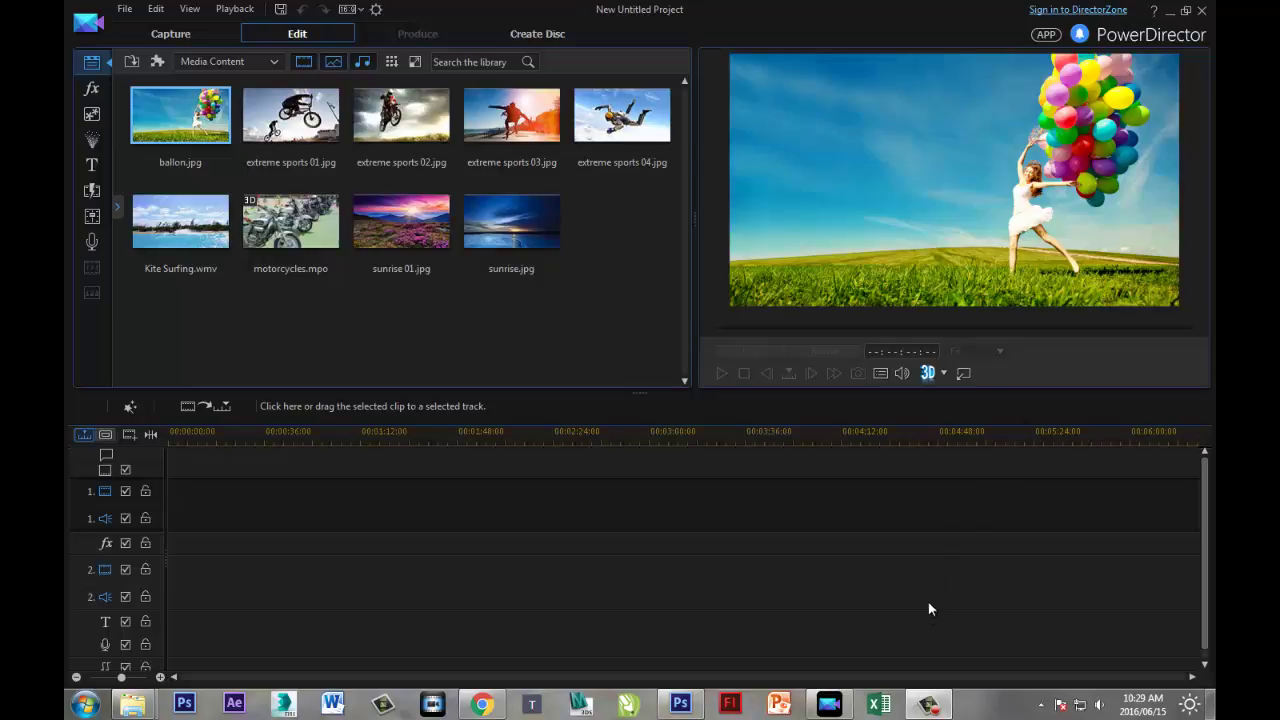
Place ballon.jpg, extreme sports 01.jpg and extreme sports 02.jpg one after another from the start of the first video track
left_click_drag(190, 125, 173, 490)
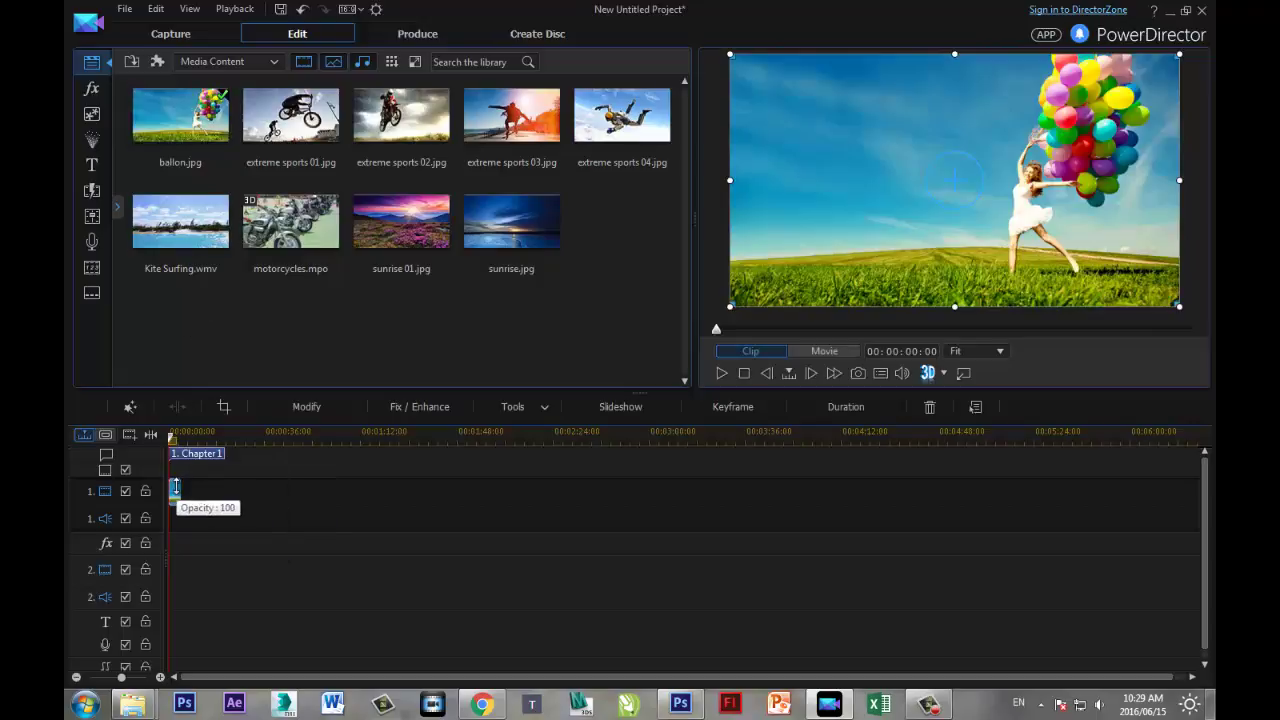
left_click_drag(337, 120, 186, 508)
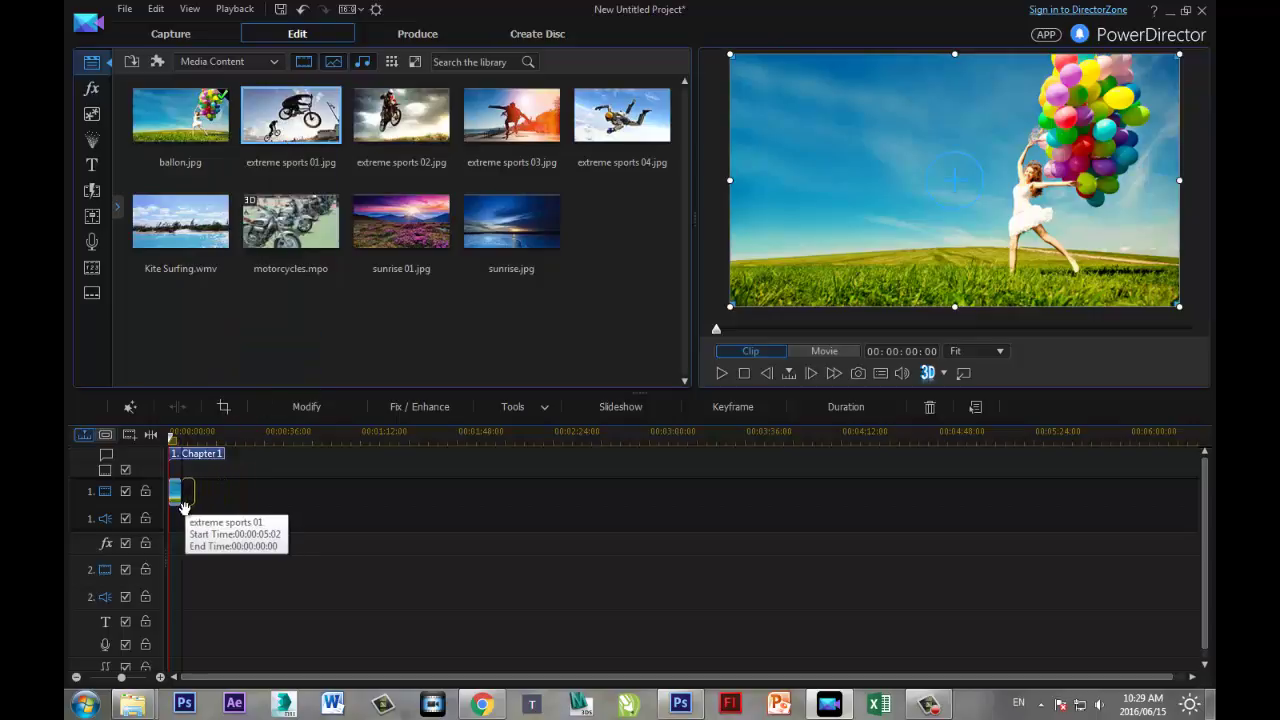
left_click_drag(405, 118, 205, 494)
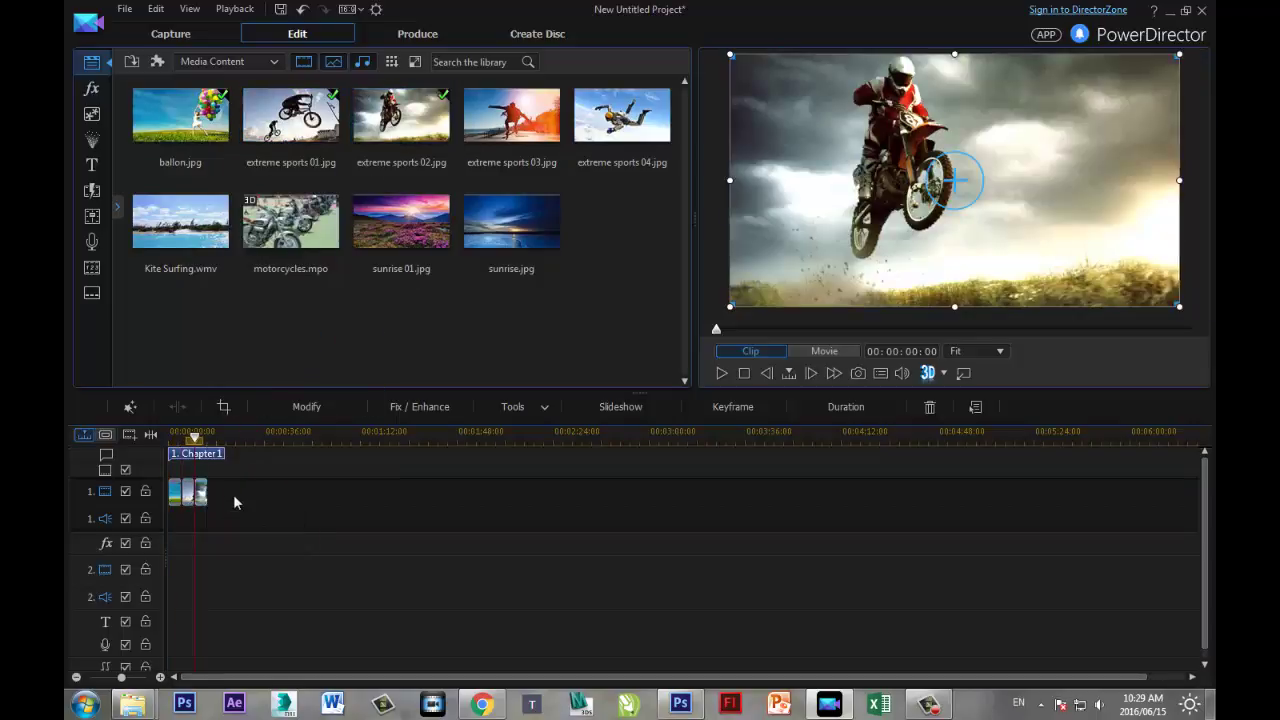
Set the duration of all three image clips on the first video track to 10 seconds each
left_click(179, 490)
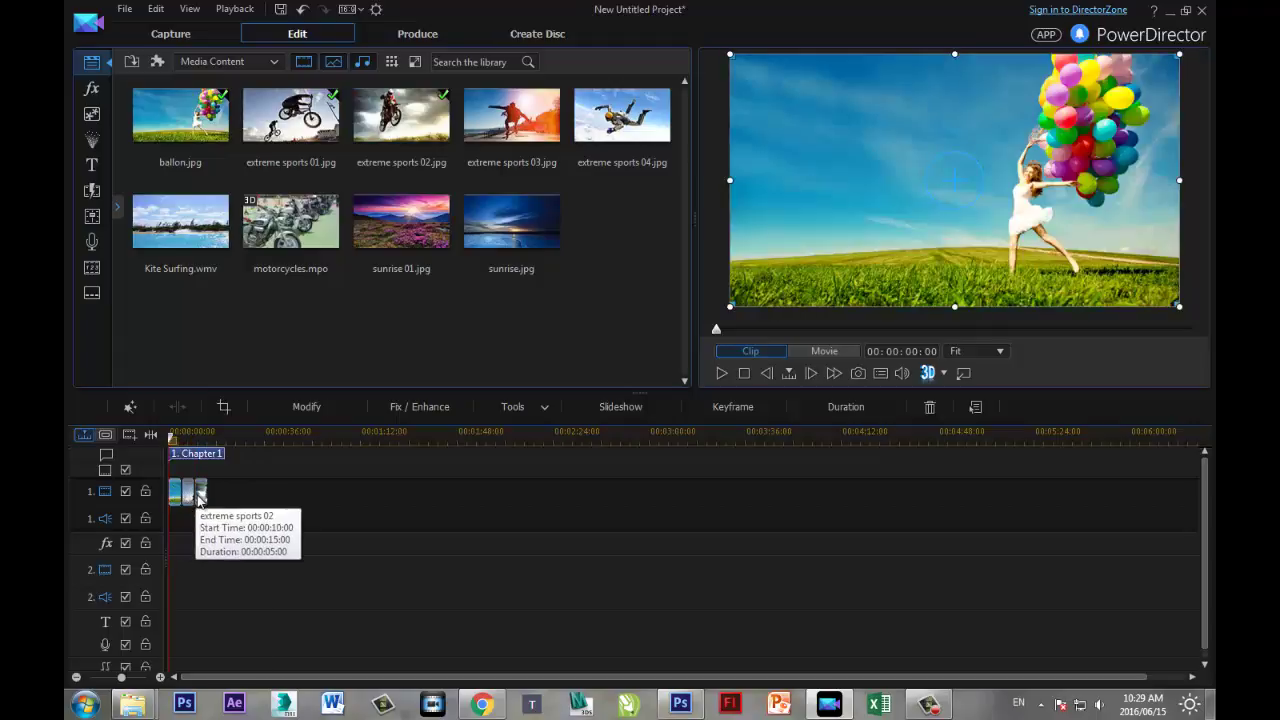
left_click(200, 495, "shift")
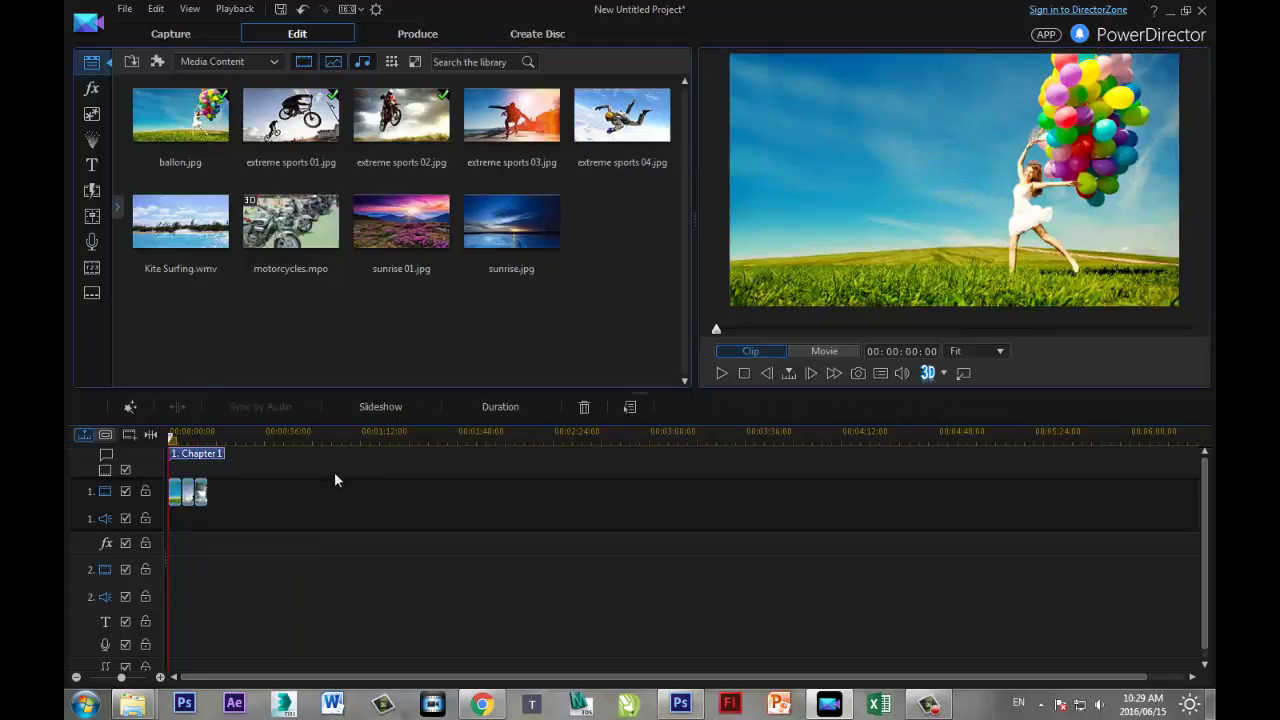
left_click(466, 405)
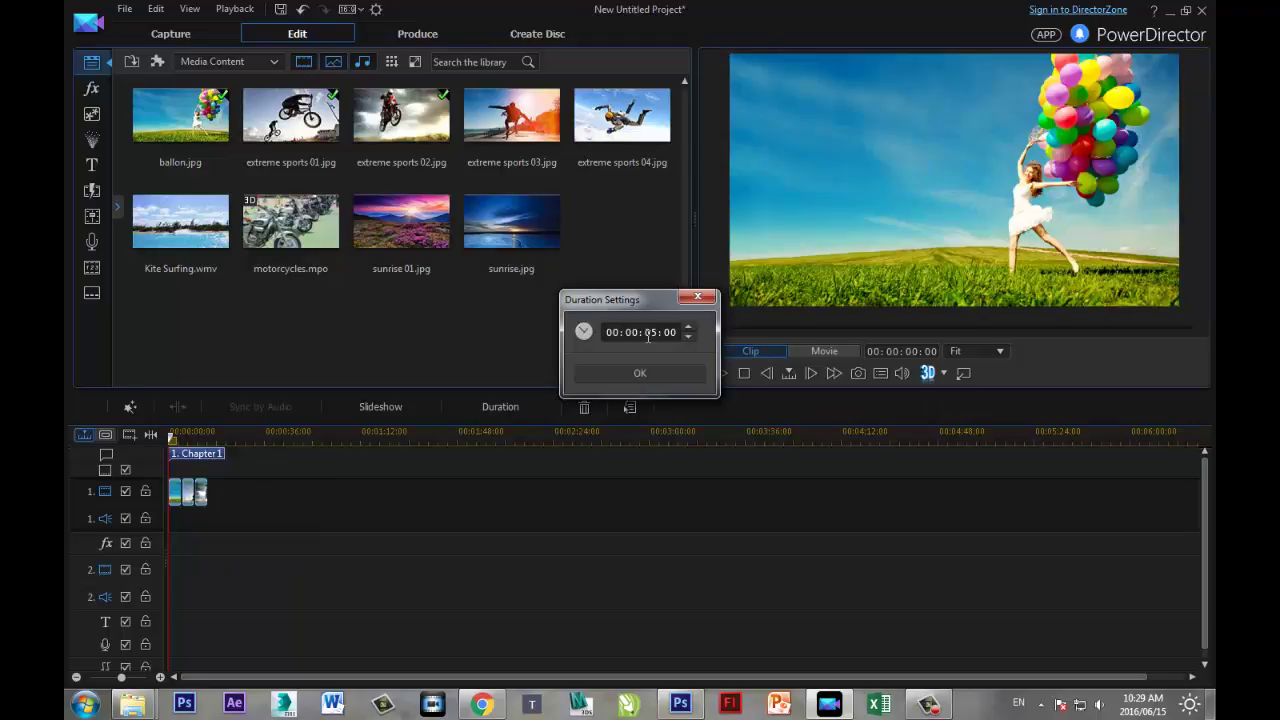
type("10")
left_click(645, 371)
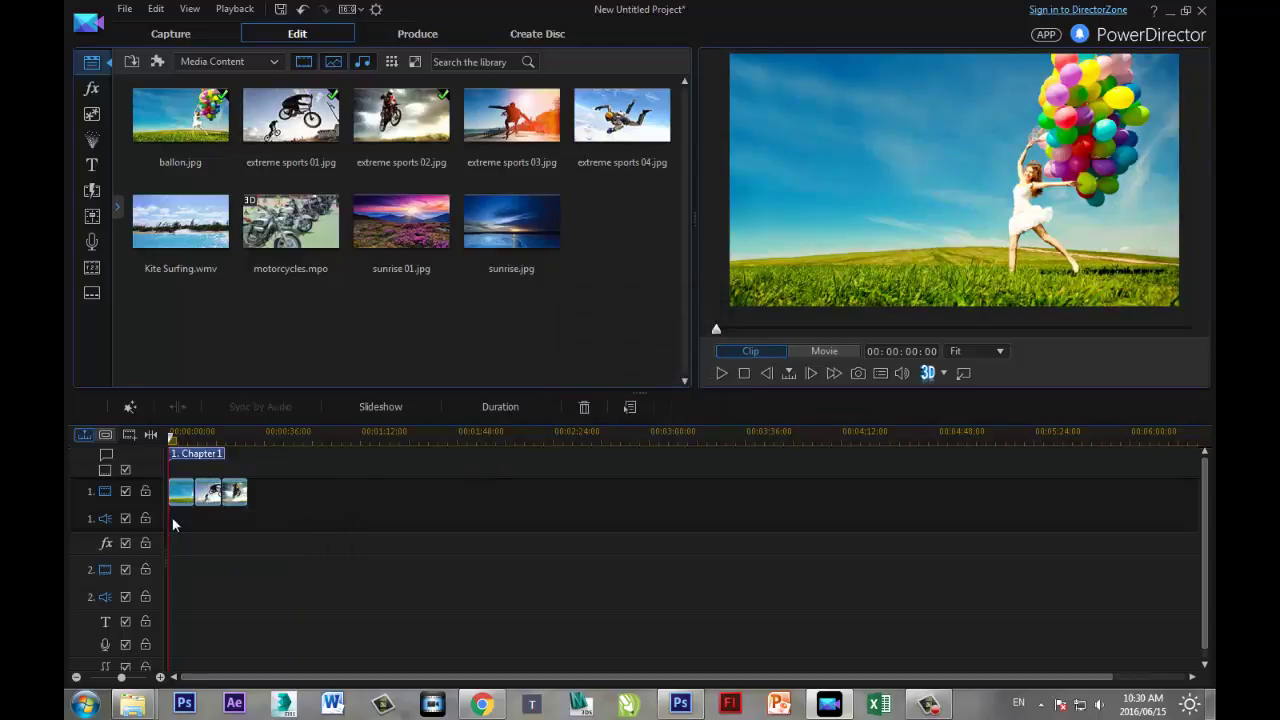
Add Kite Surfing.wmv right after the three images on the first video track and mute the clip
left_click_drag(182, 226, 260, 500)
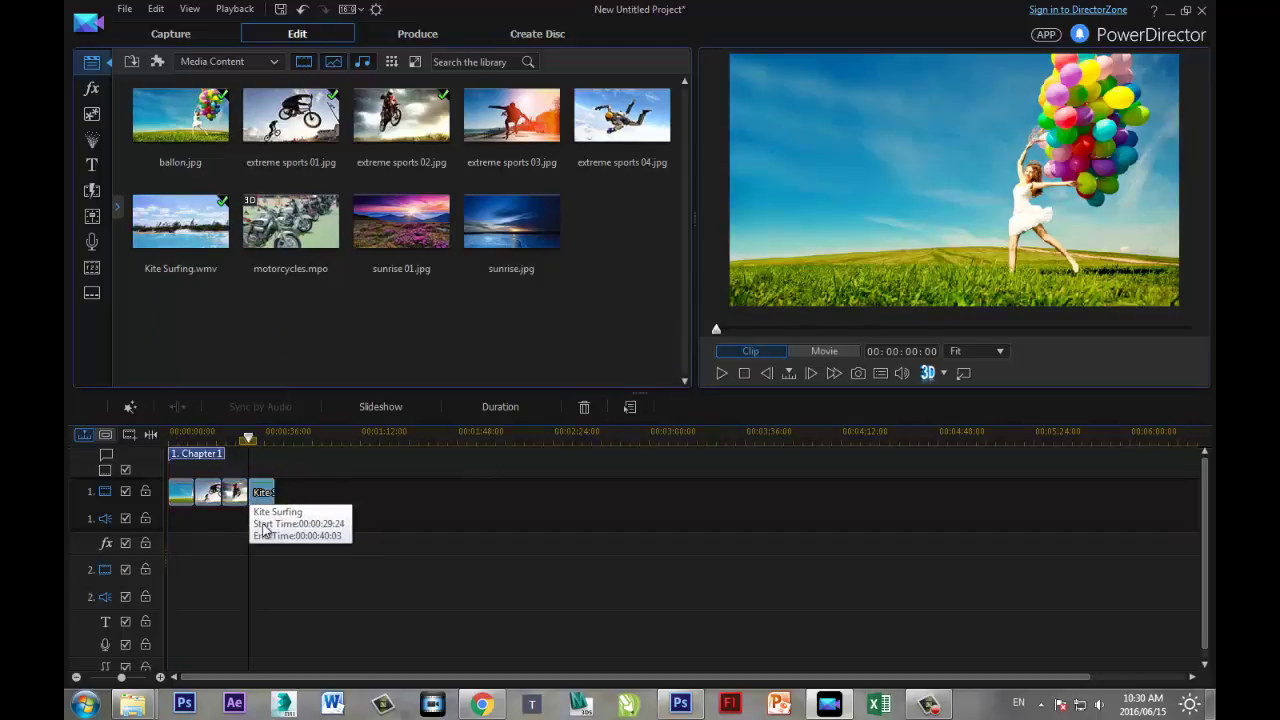
left_click(265, 519)
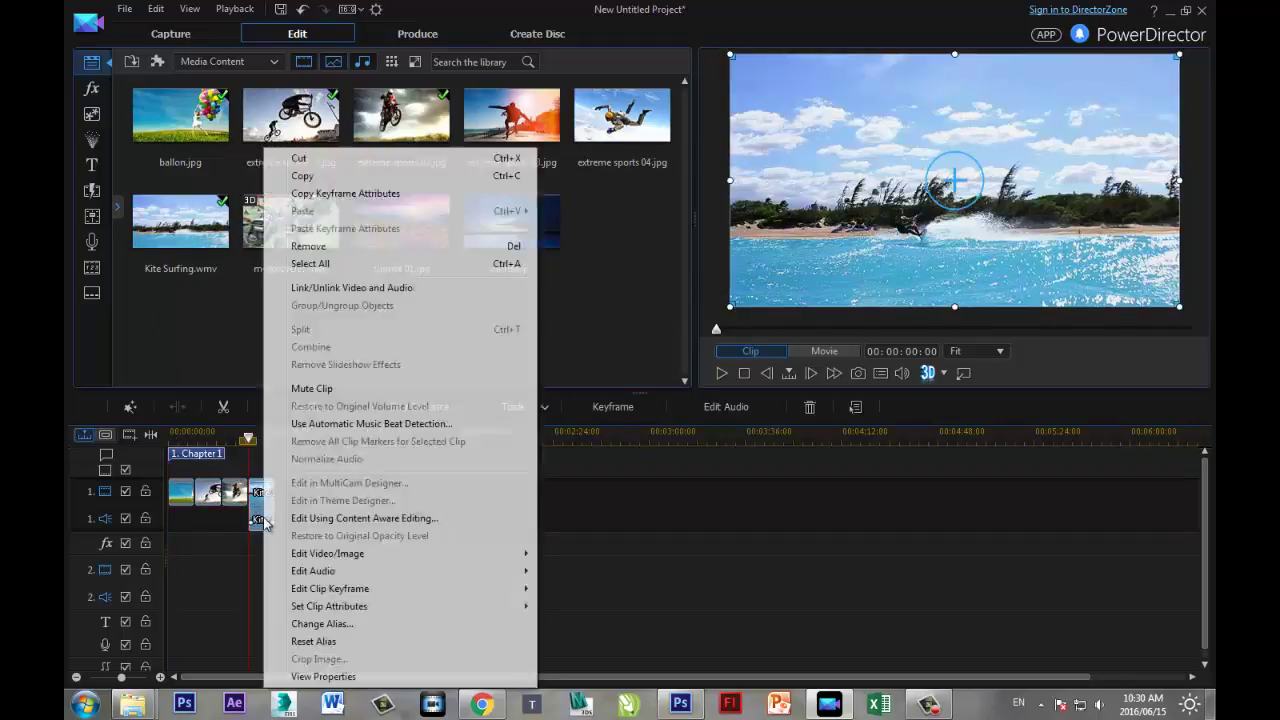
right_click(262, 522)
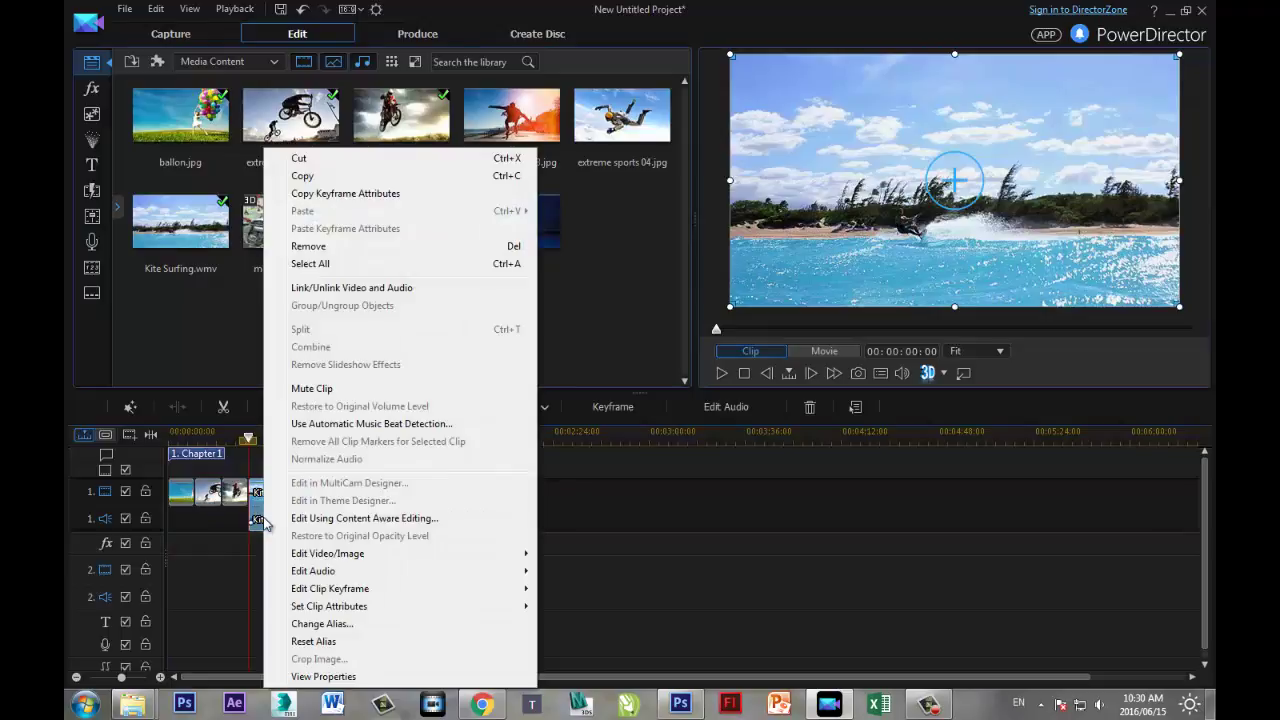
left_click(311, 388)
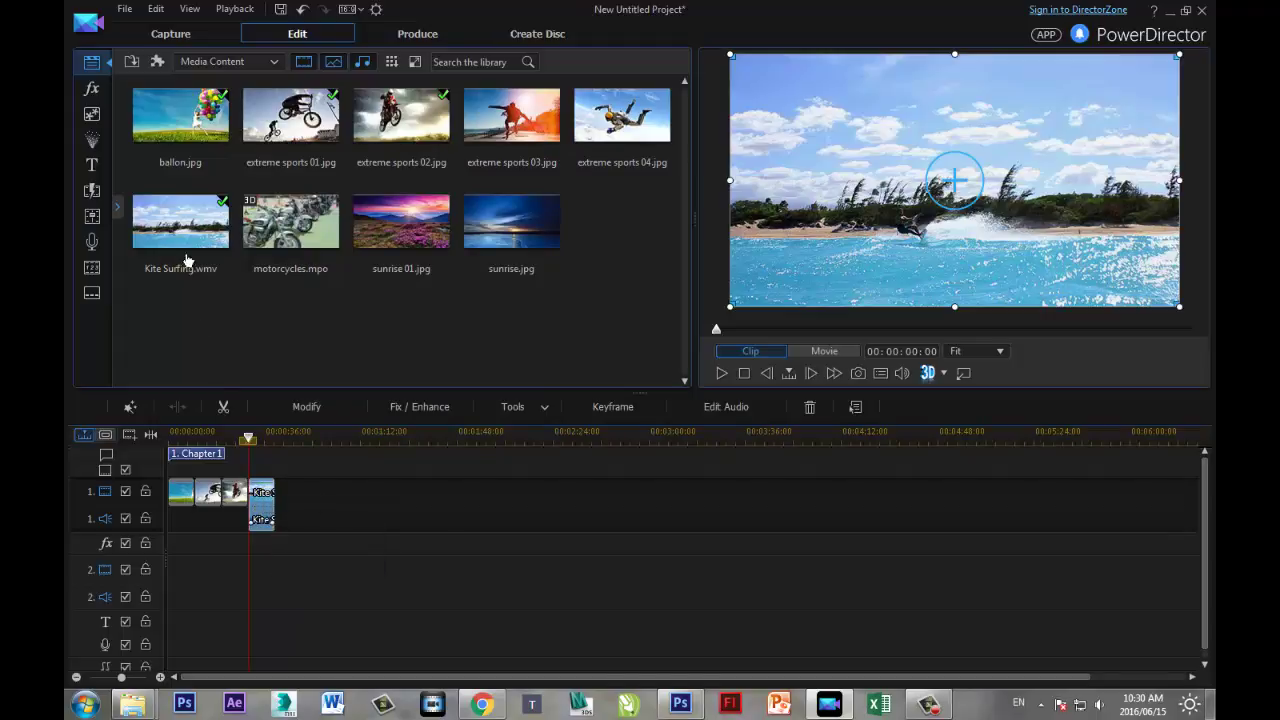
Import the music file 17782.mp3 into the media library from Graphic Programs > Adobe > Power Director > Music on drive E
left_click(136, 63)
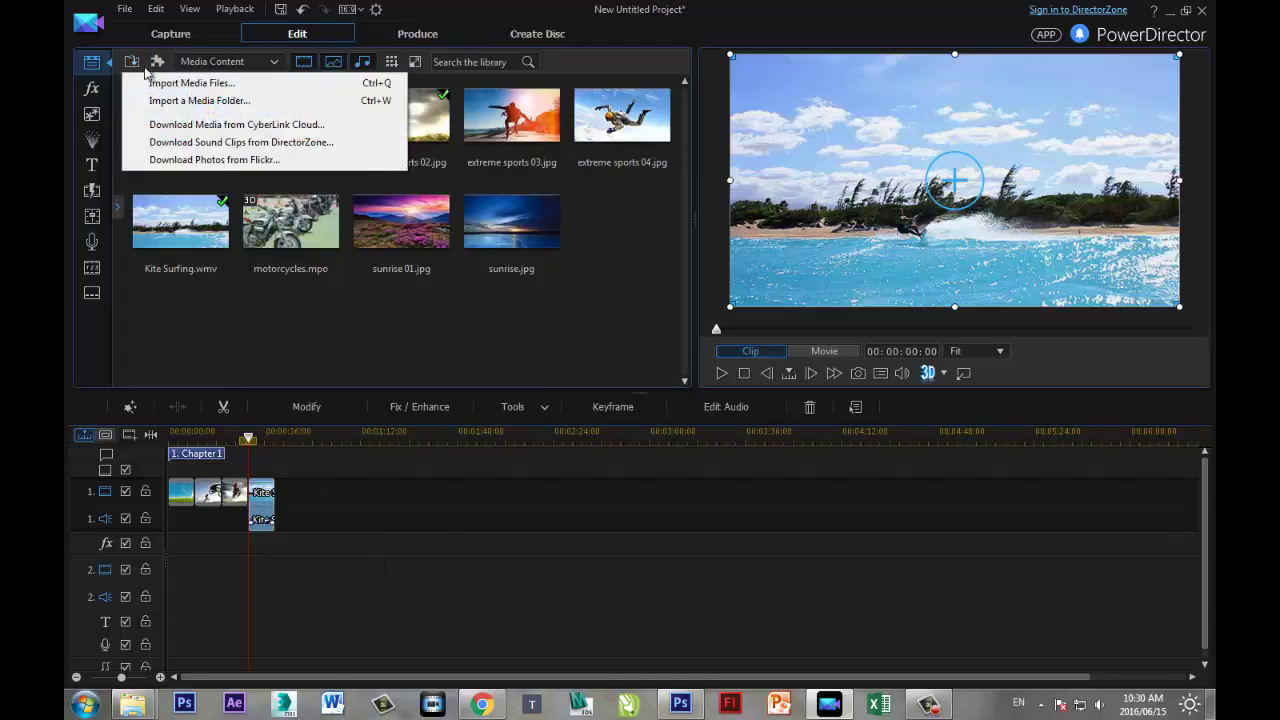
left_click(170, 83)
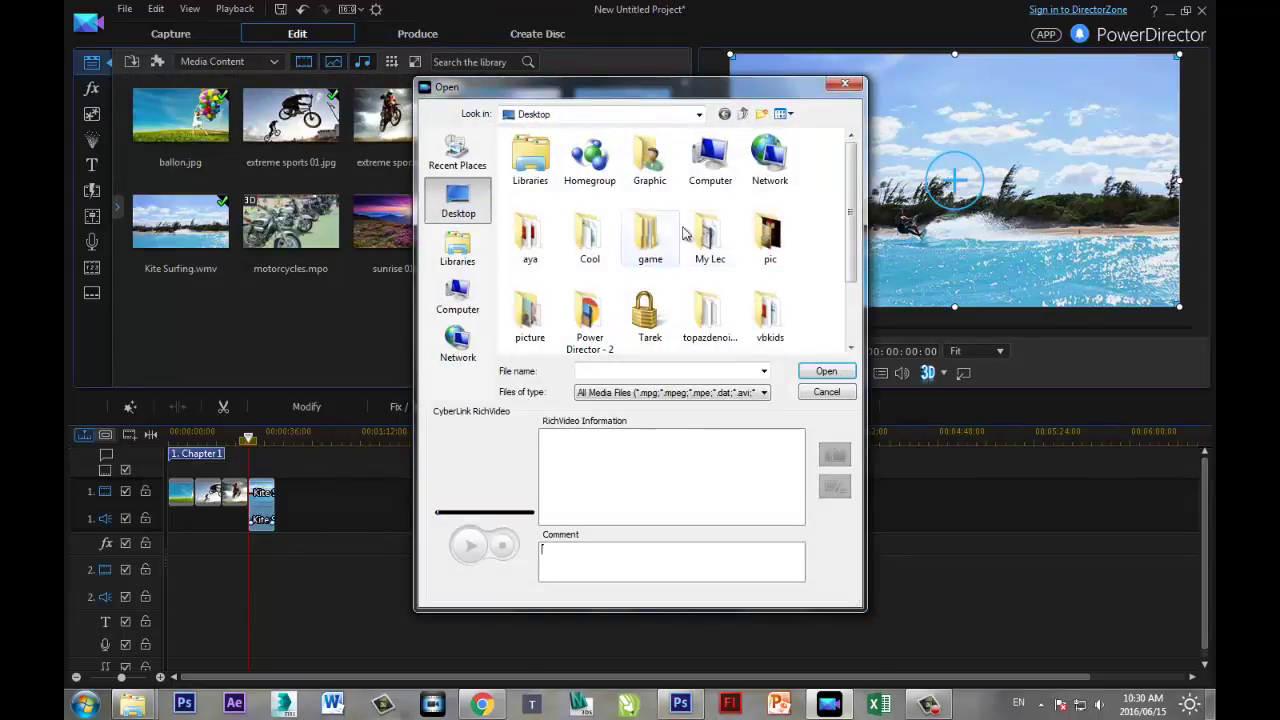
left_click(455, 300)
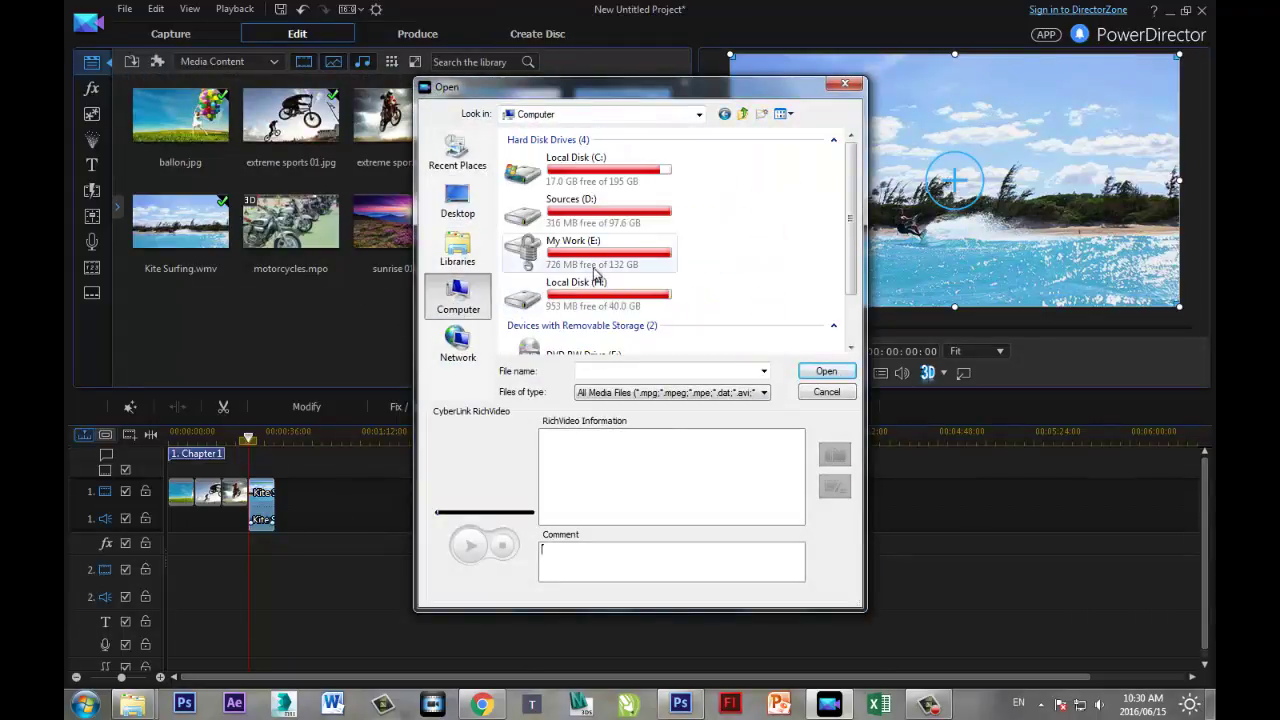
double_click(597, 251)
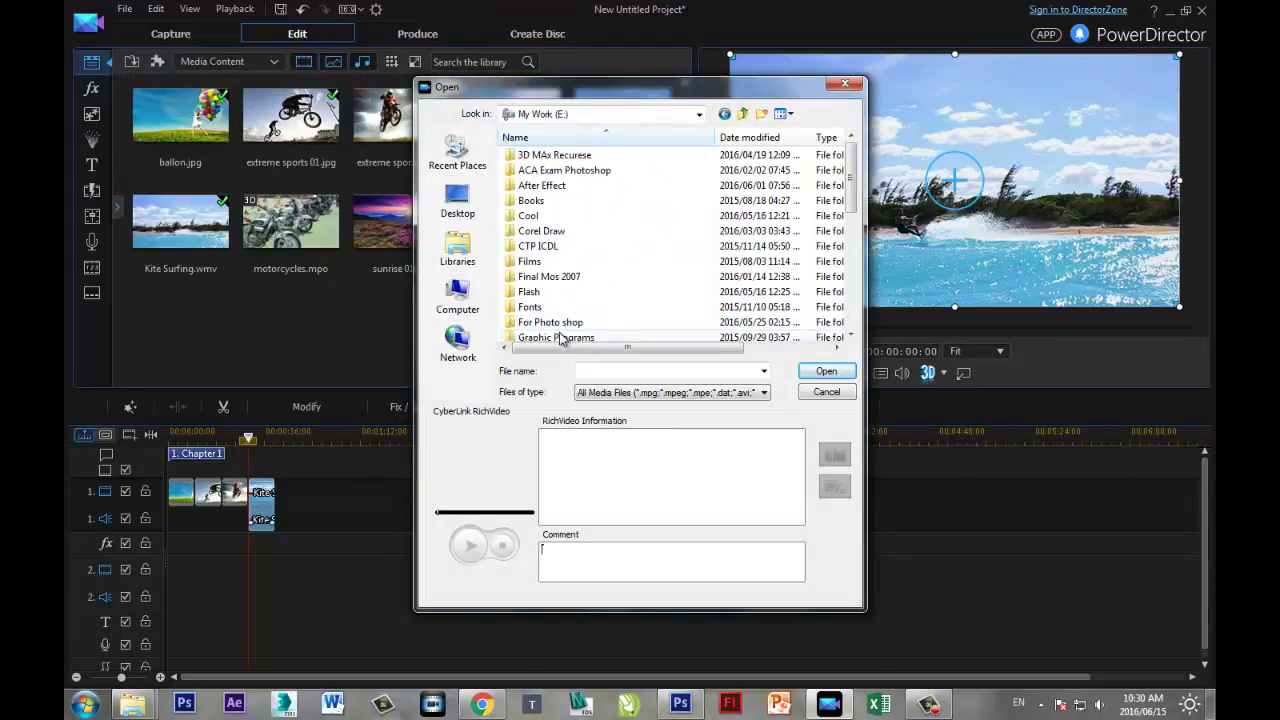
double_click(556, 337)
double_click(545, 155)
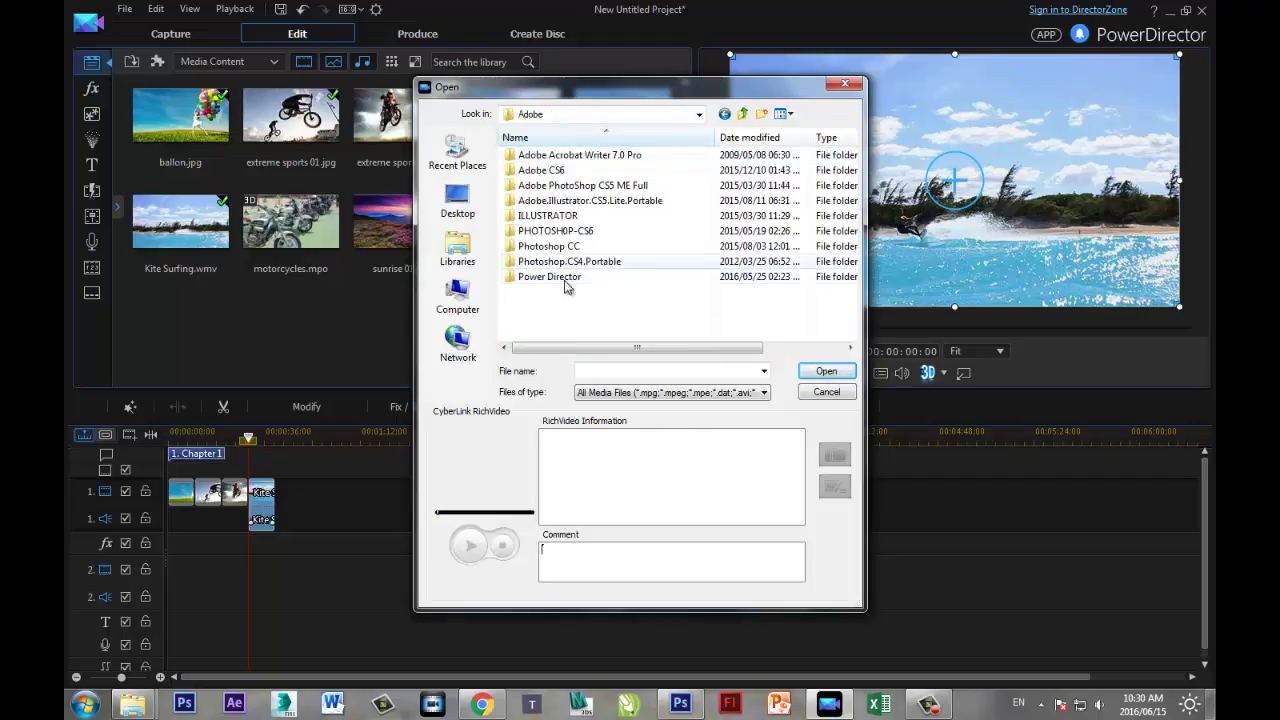
double_click(560, 277)
double_click(531, 156)
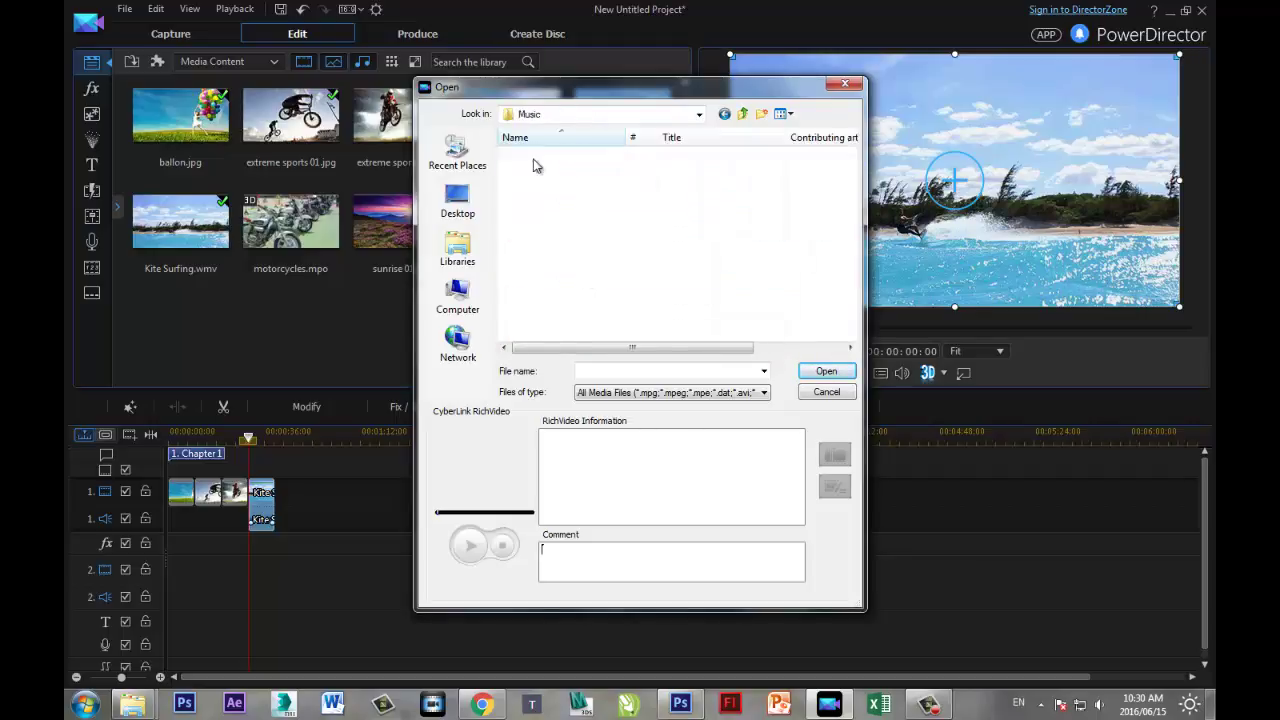
left_click(531, 156)
left_click(826, 372)
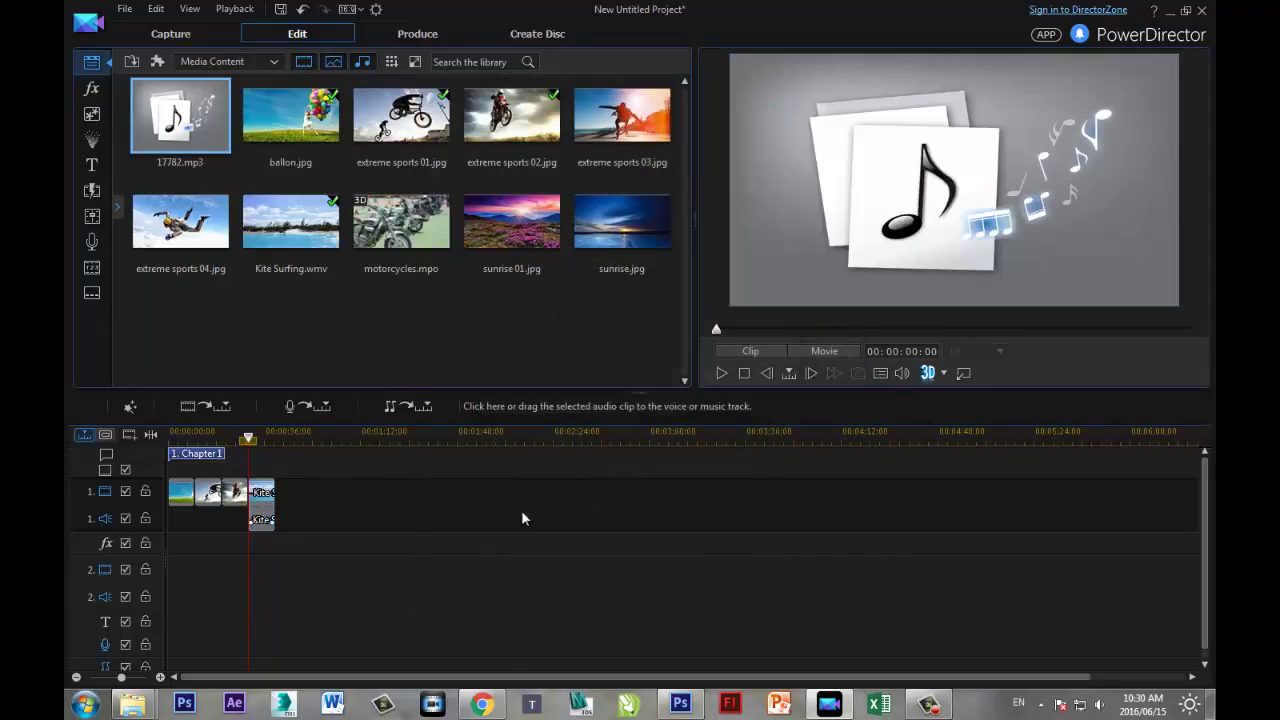
Place 17782.mp3 at the start of the first audio track, overwriting the audio of the Kite Surfing clip
left_click_drag(181, 453, 164, 526)
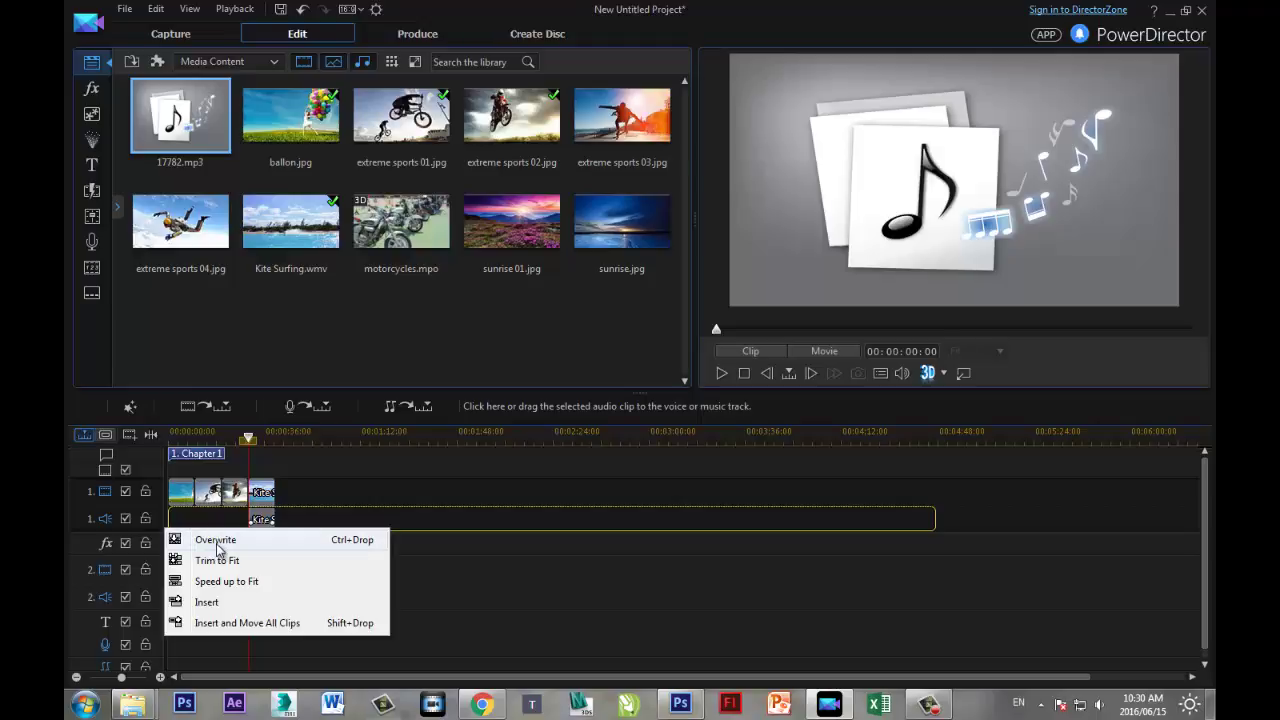
left_click(218, 542)
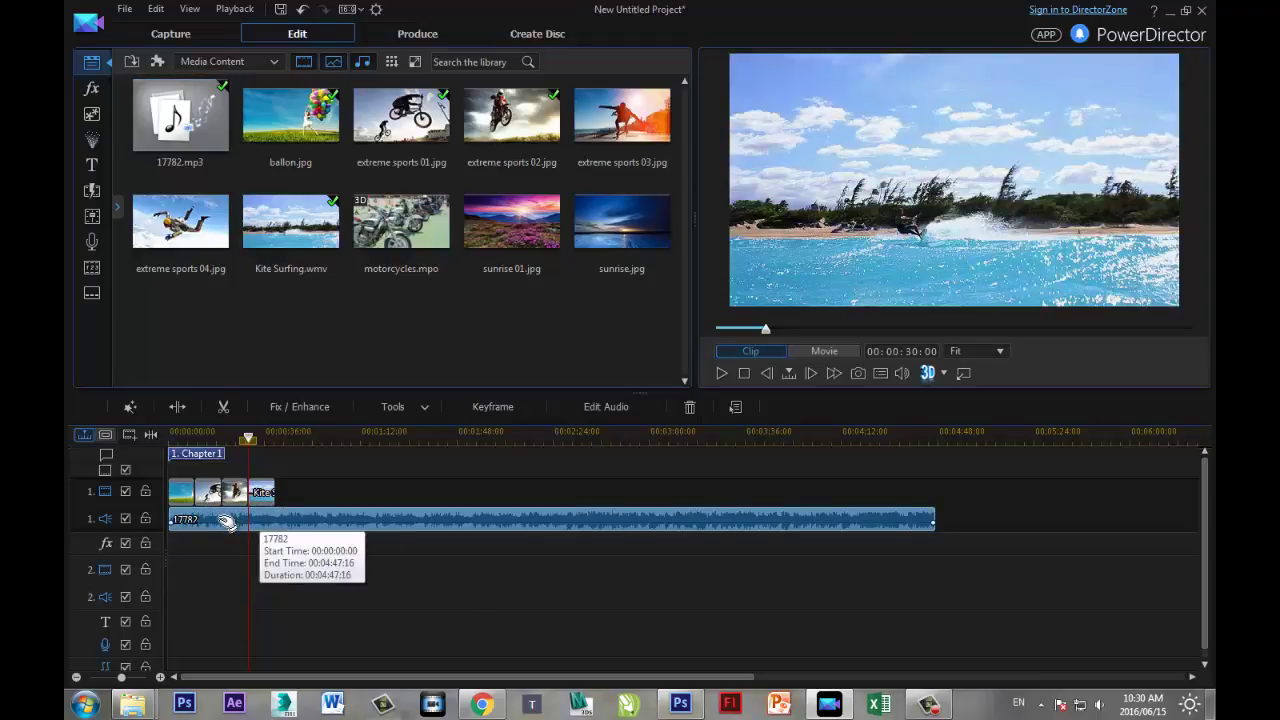
key("Delete")
key("Escape")
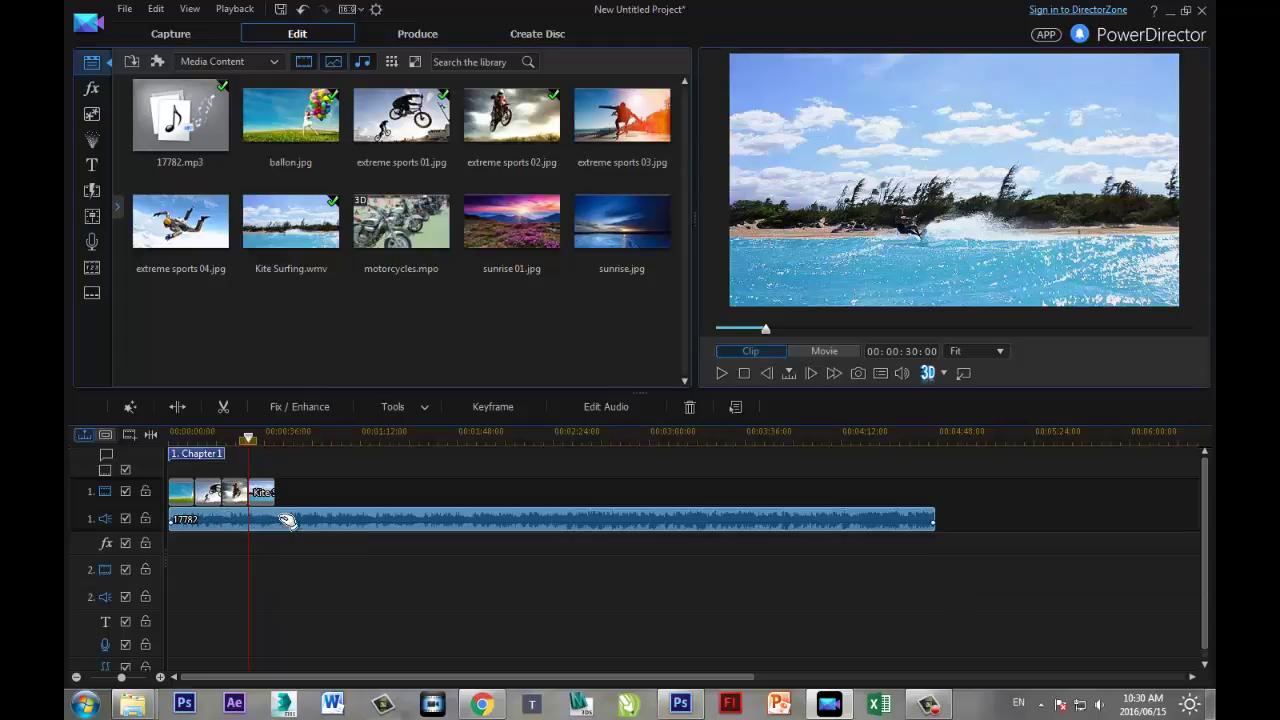
key("Delete")
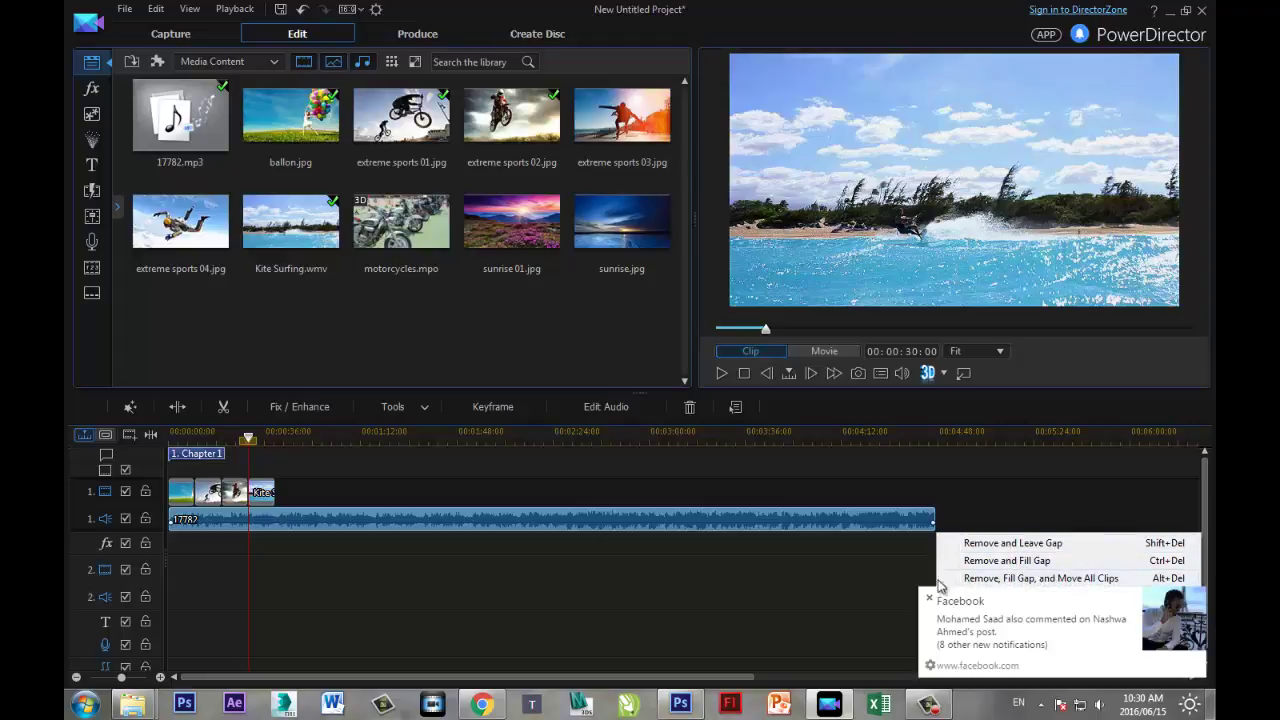
left_click(871, 558)
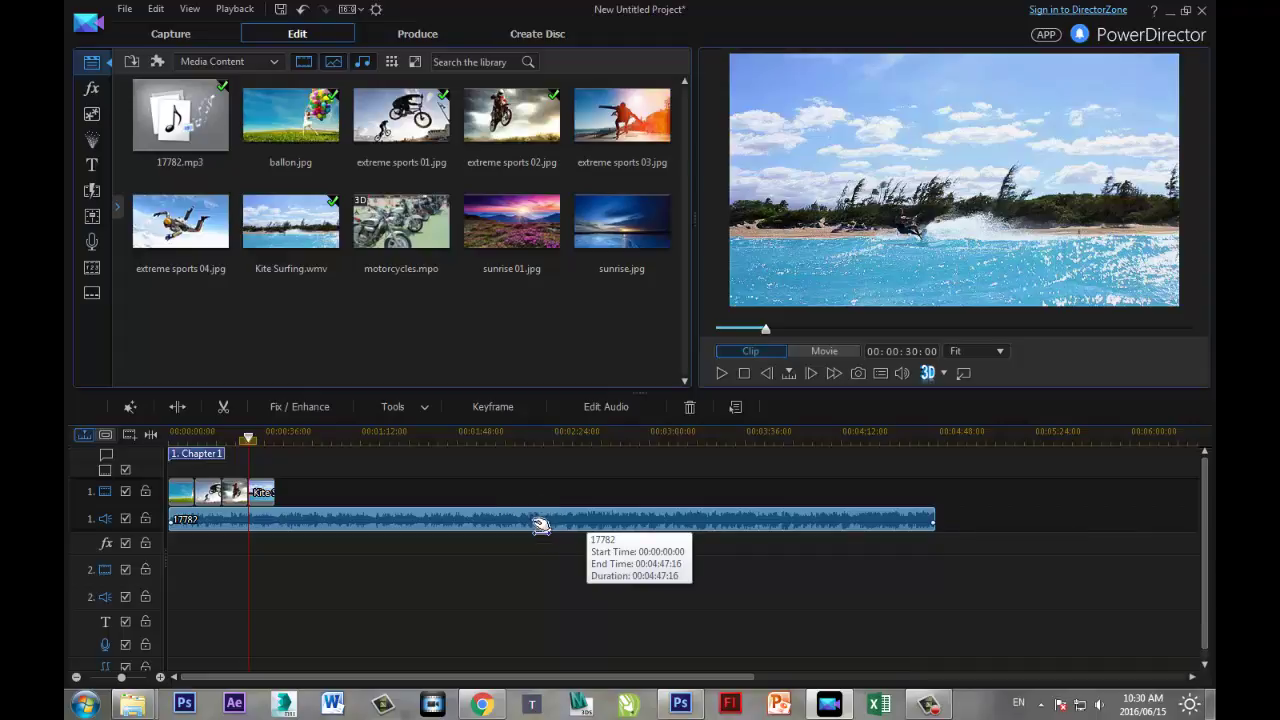
Move the 17782 audio clip from the first audio track to the start of the music track
scroll(230, 655, "down", 1)
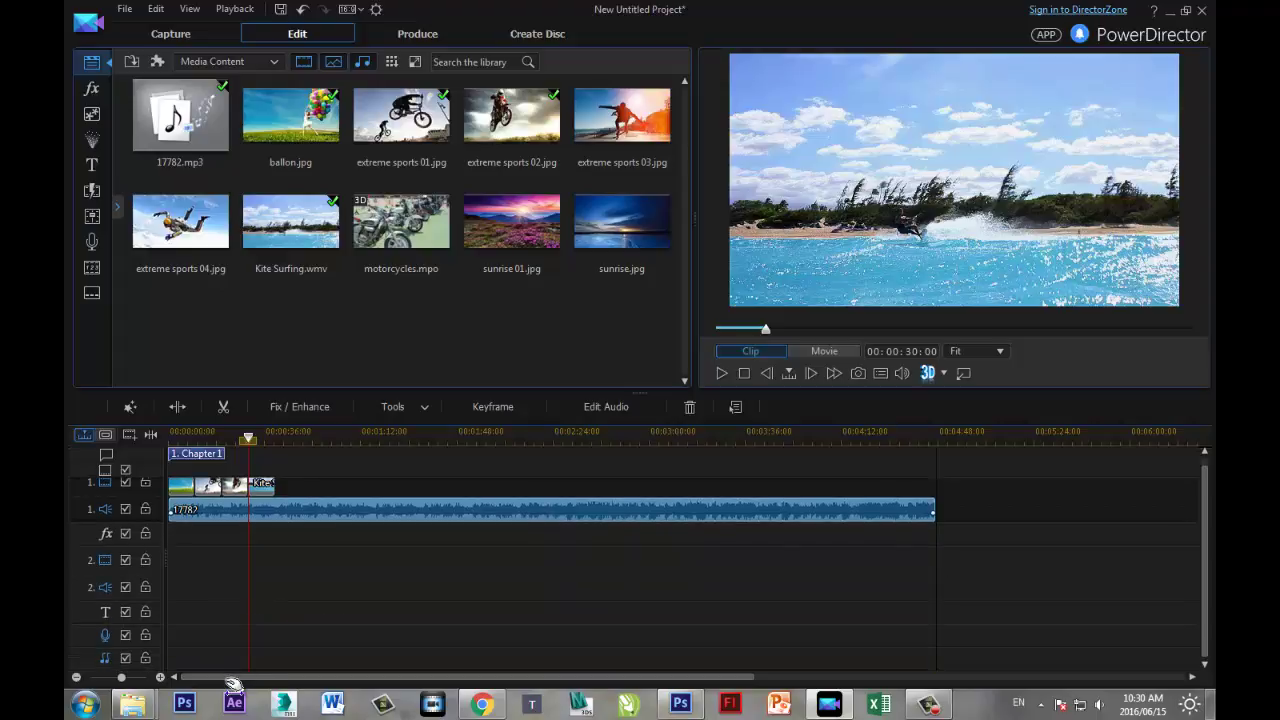
left_click_drag(235, 662, 207, 655)
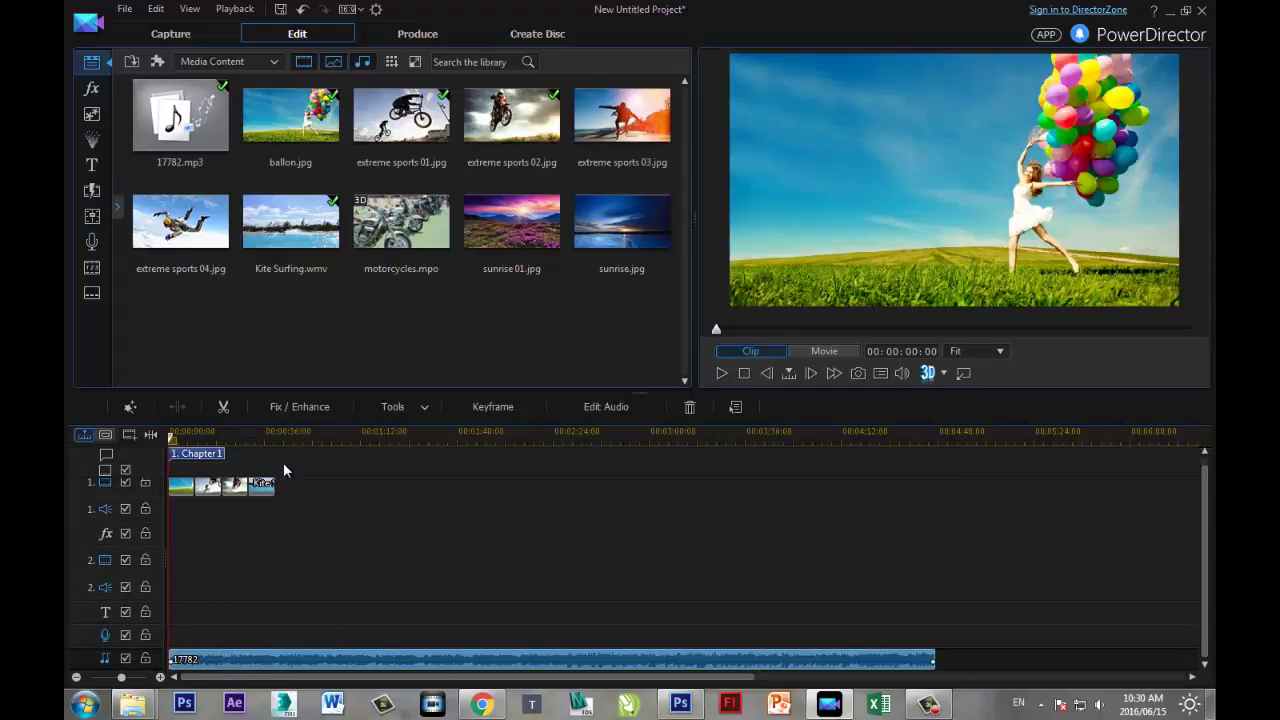
scroll(290, 508, "up", 1)
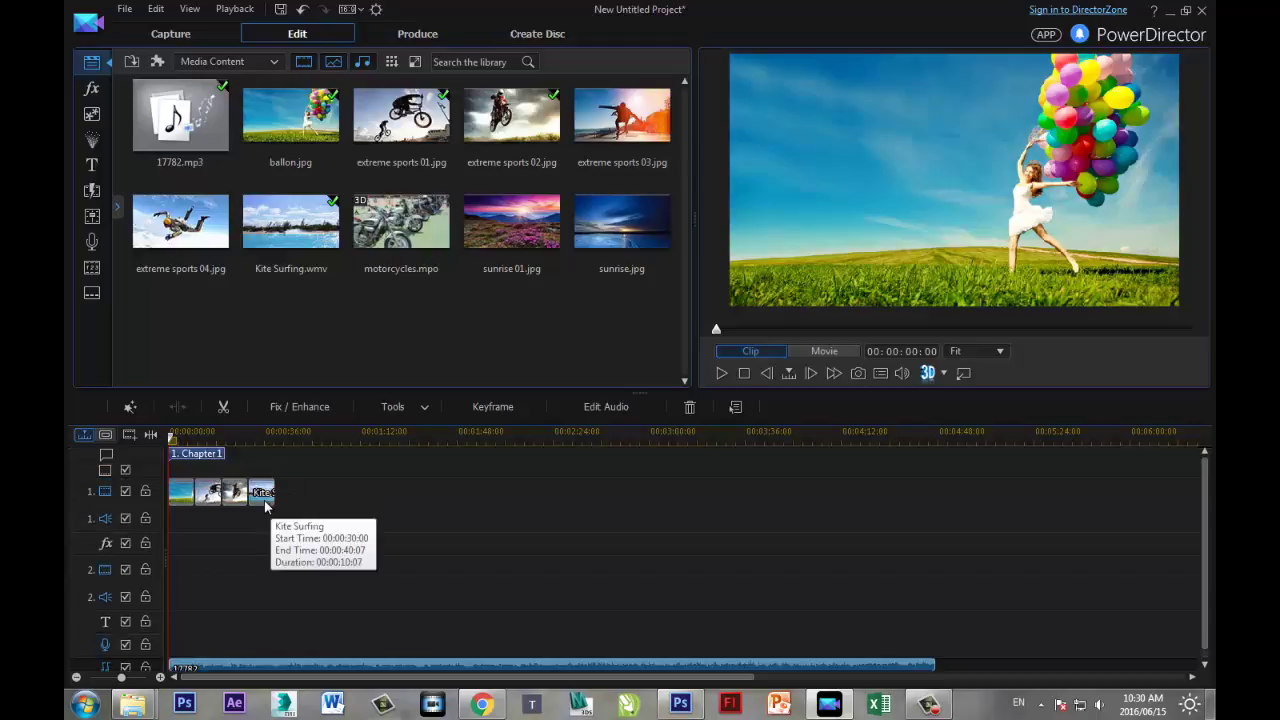
scroll(376, 642, "down", 1)
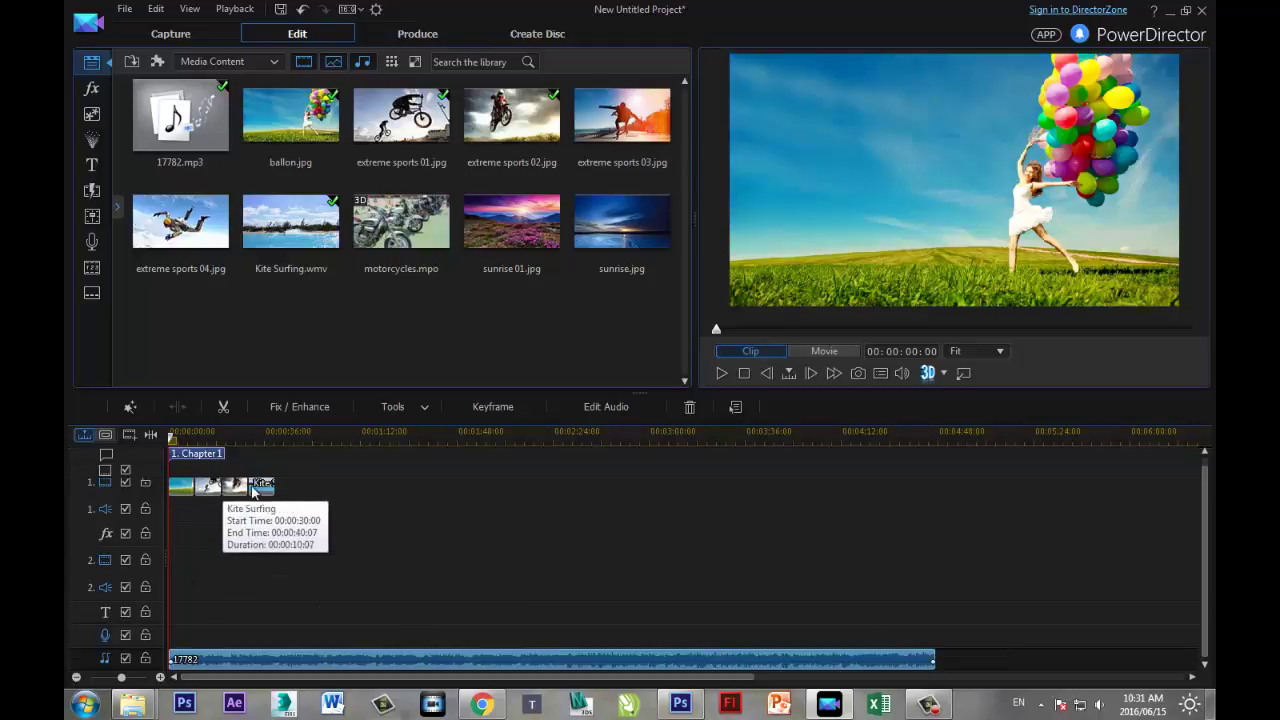
Add the 3D transitions Flip Blinds Down between the first and second images and Flip Boxes Vertically between the second and third
left_click(92, 190)
left_click(190, 230)
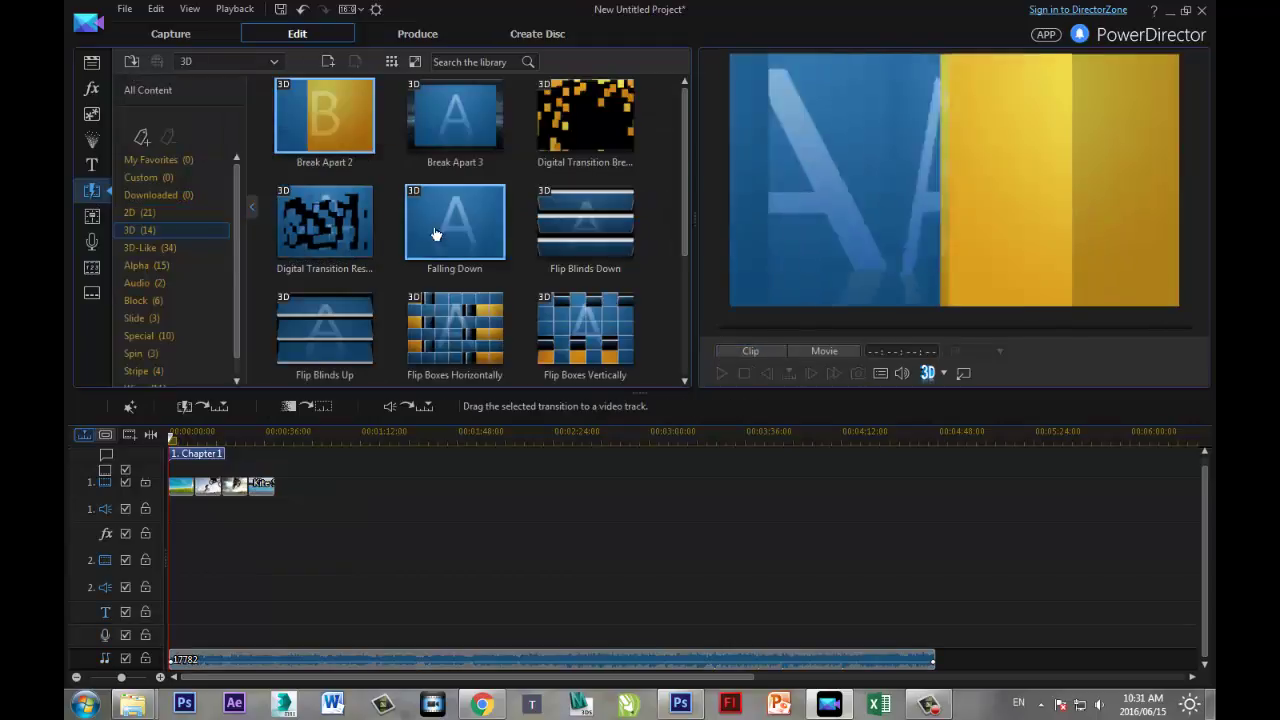
left_click_drag(583, 222, 195, 486)
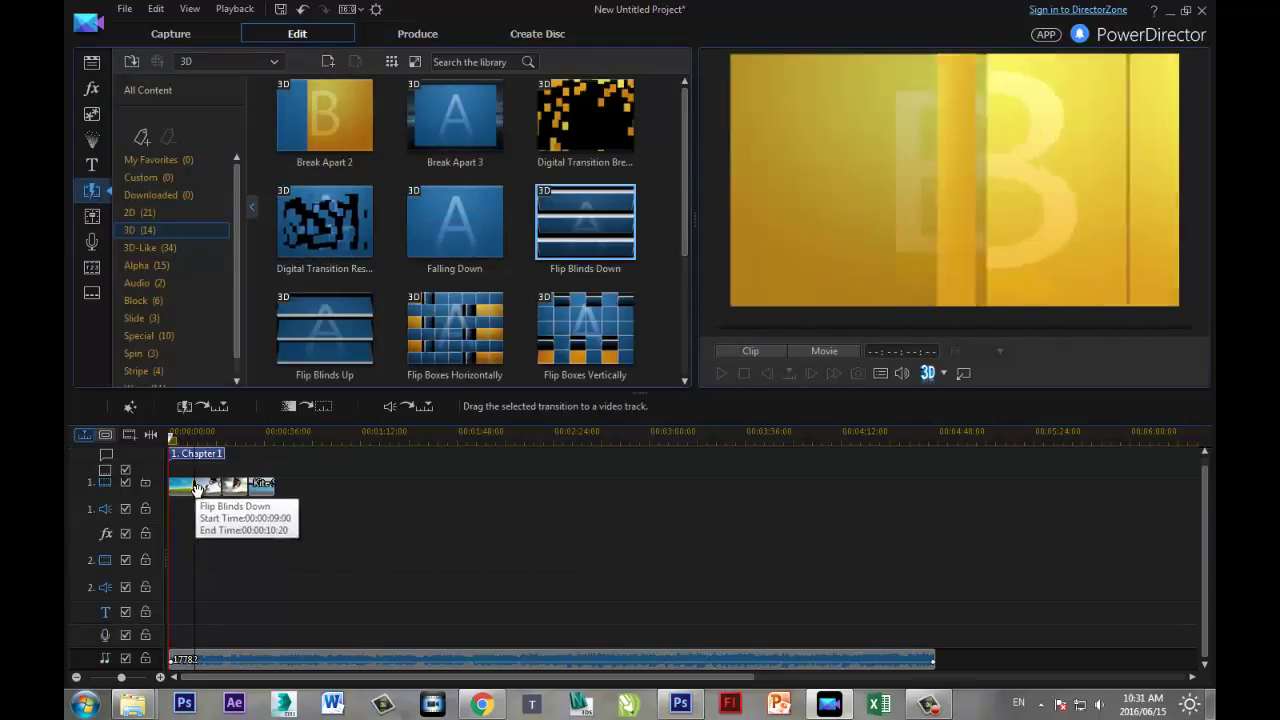
left_click(585, 328)
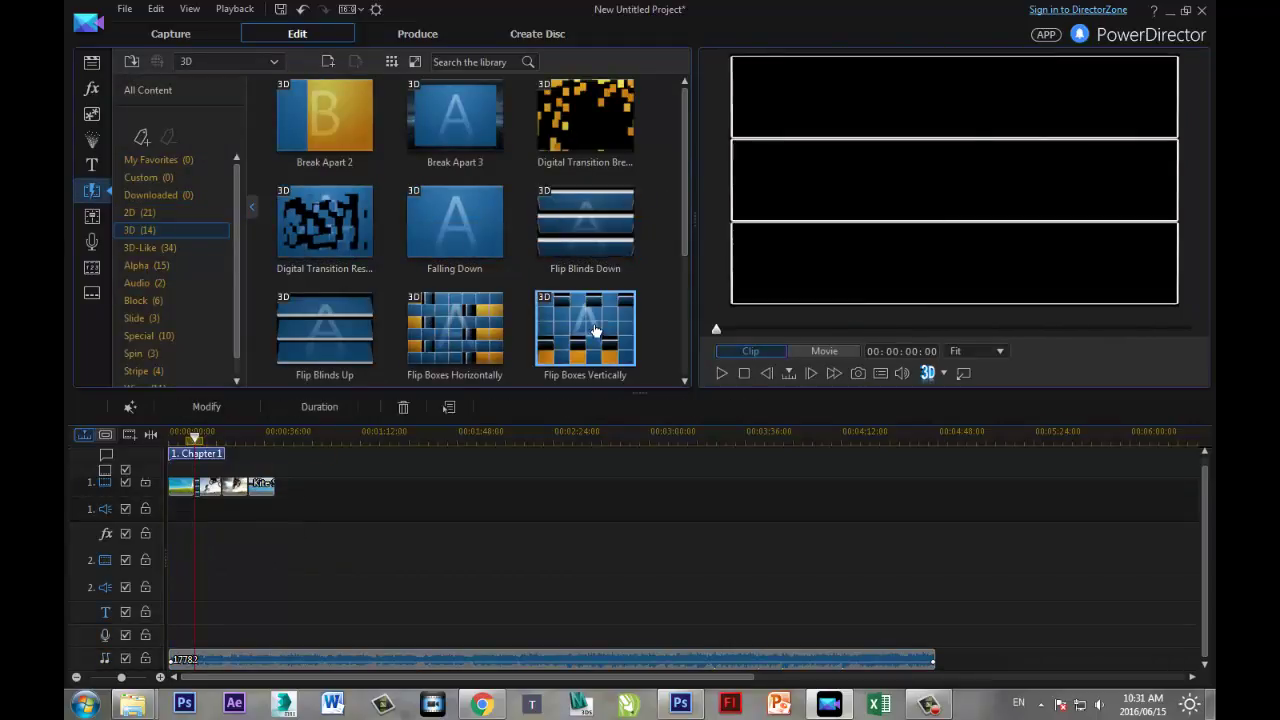
left_click_drag(207, 495, 236, 500)
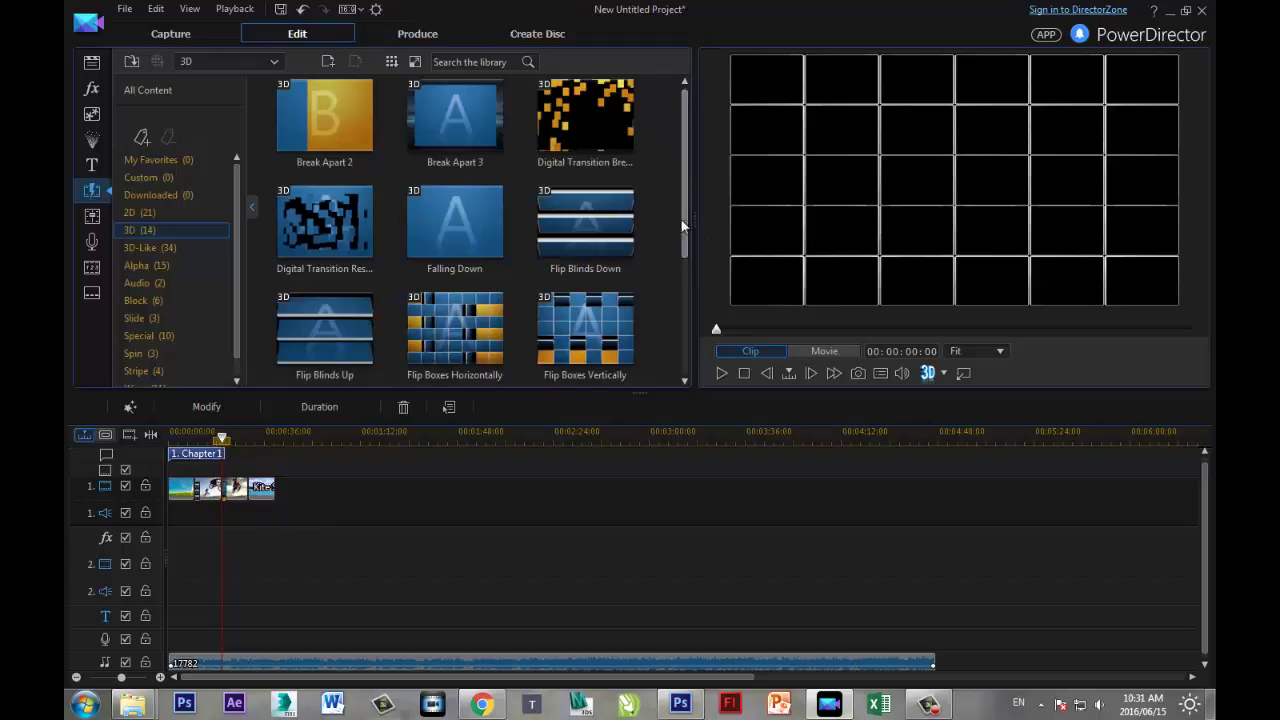
Add the 3D transition Splice between the third image and the Kite Surfing clip
left_click_drag(683, 226, 683, 308)
left_click_drag(590, 292, 384, 467)
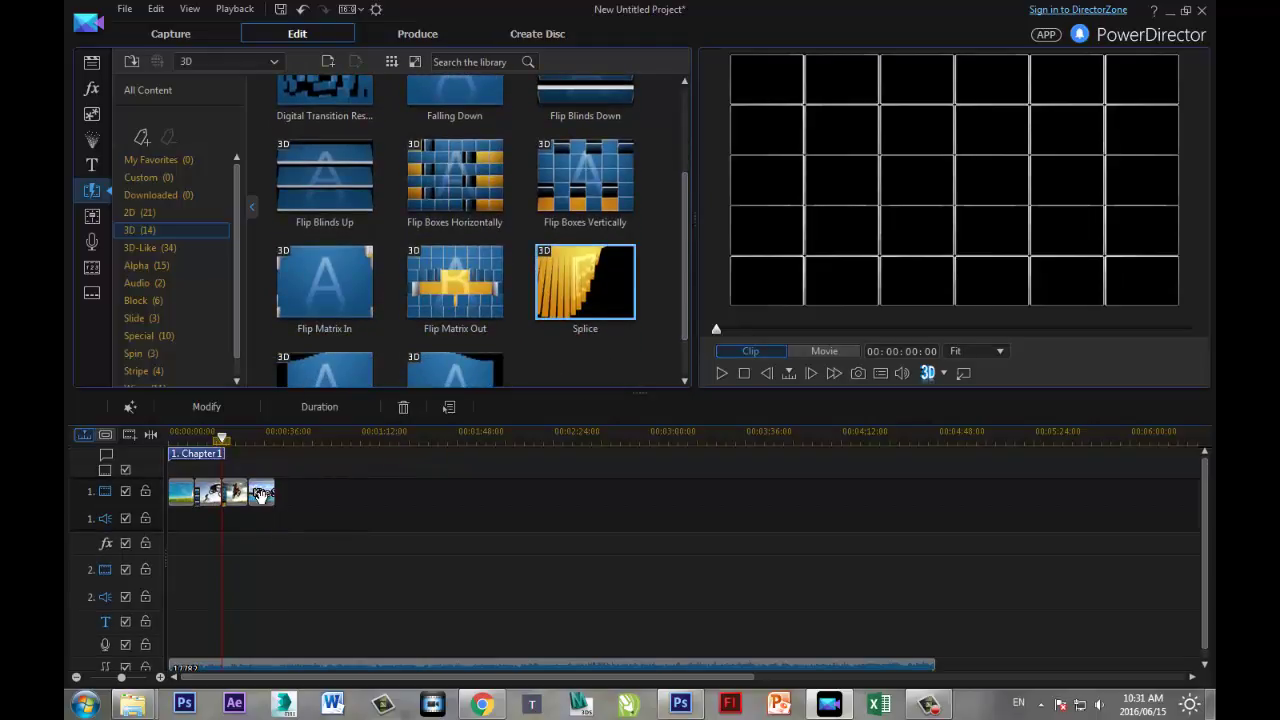
left_click_drag(261, 495, 251, 497)
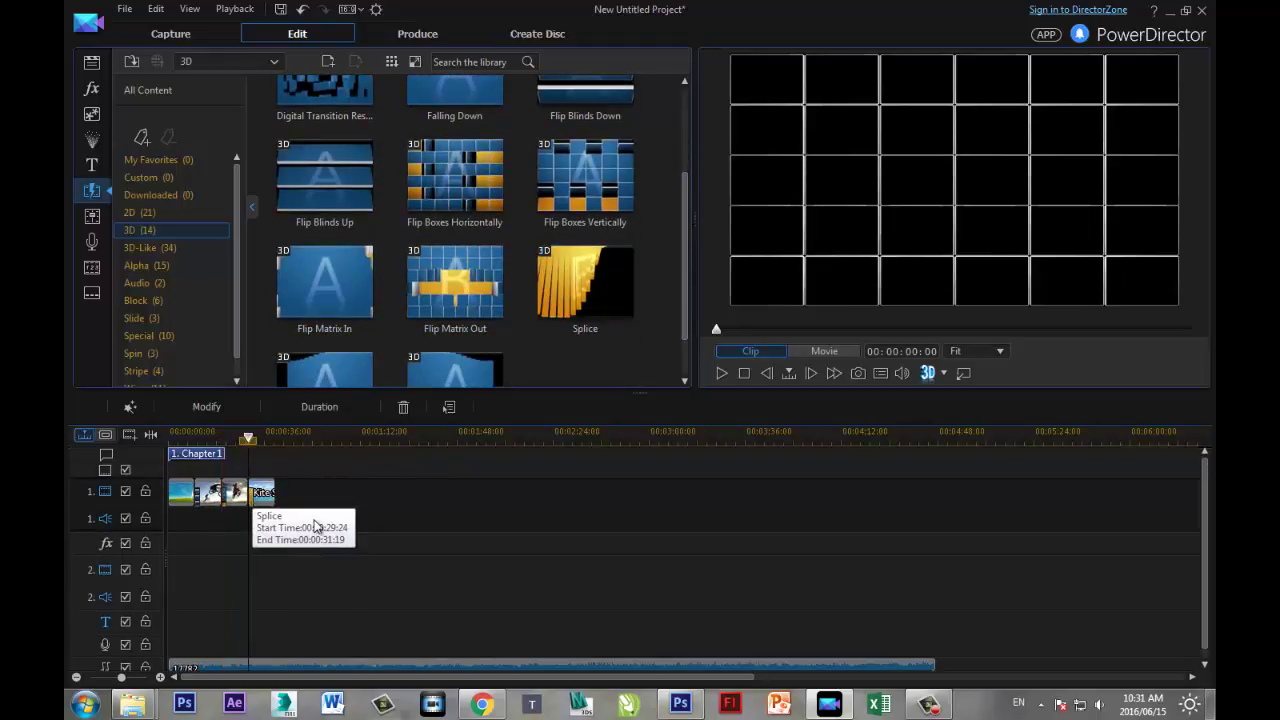
left_click(249, 437)
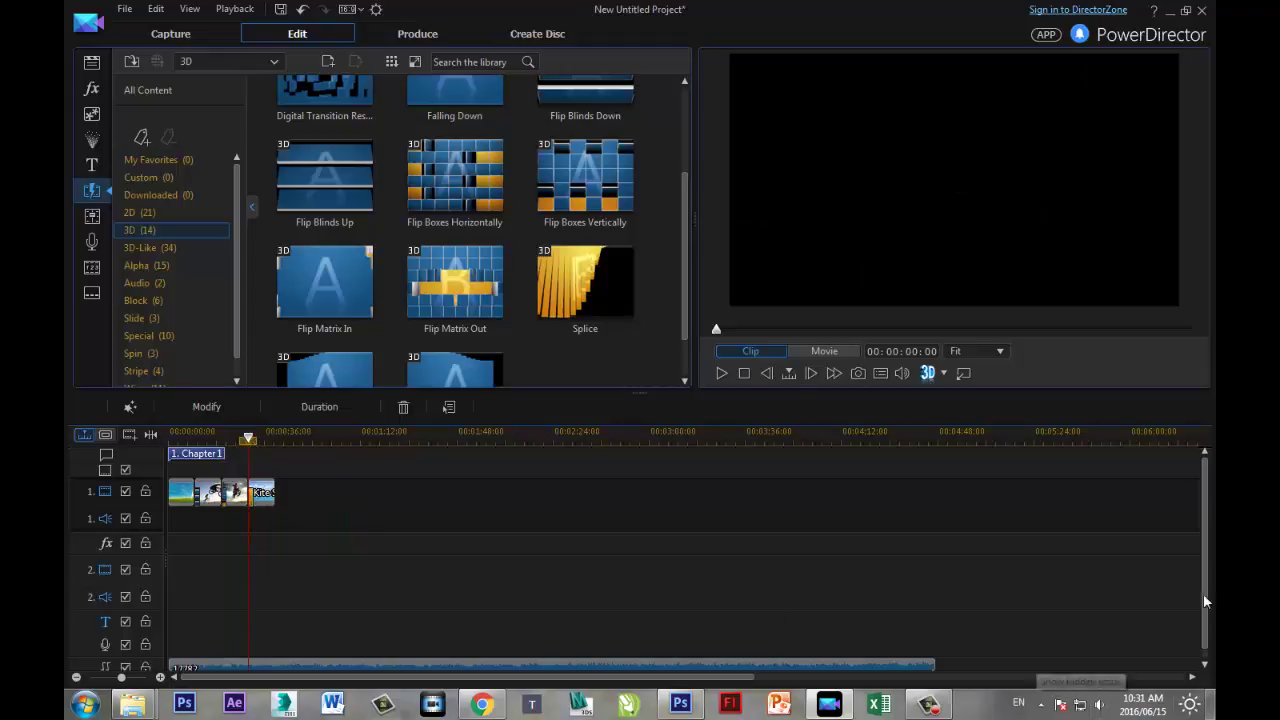
scroll(1176, 576, "down", 1)
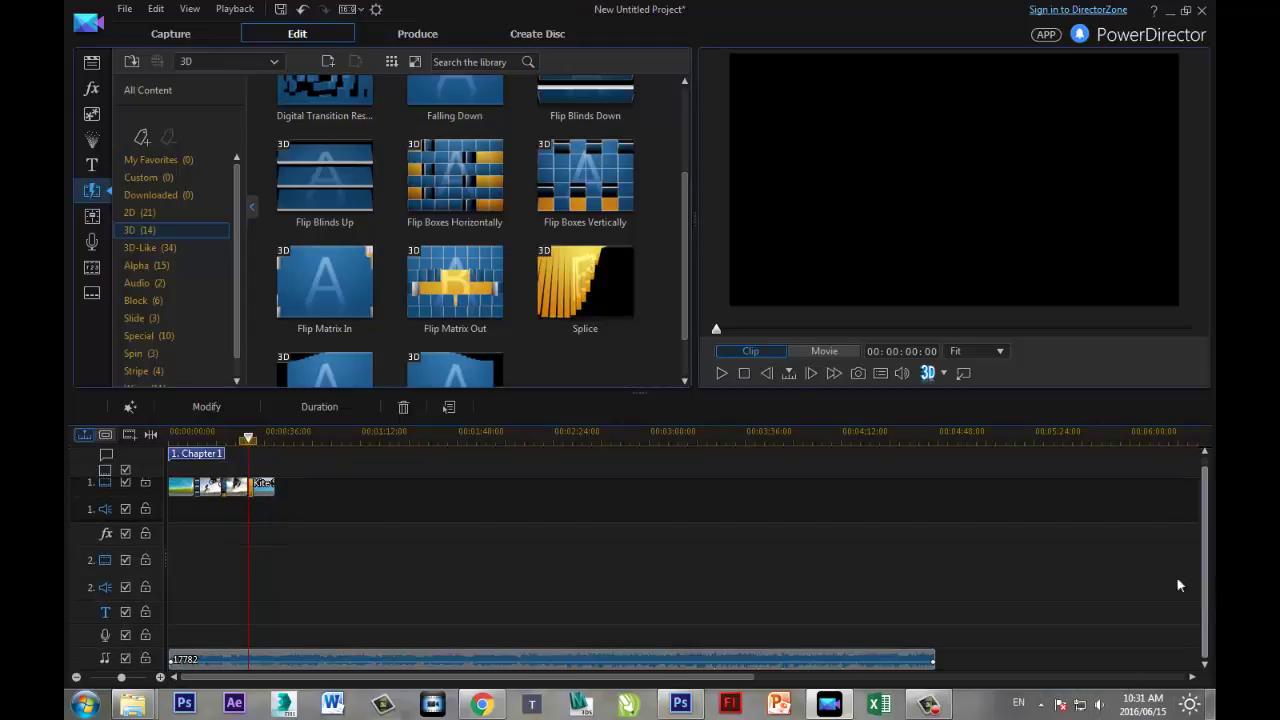
Trim the end of the 17782 music clip to match the end of the Kite Surfing clip and return the playhead to the start
left_click(934, 658)
left_click_drag(934, 658, 274, 668)
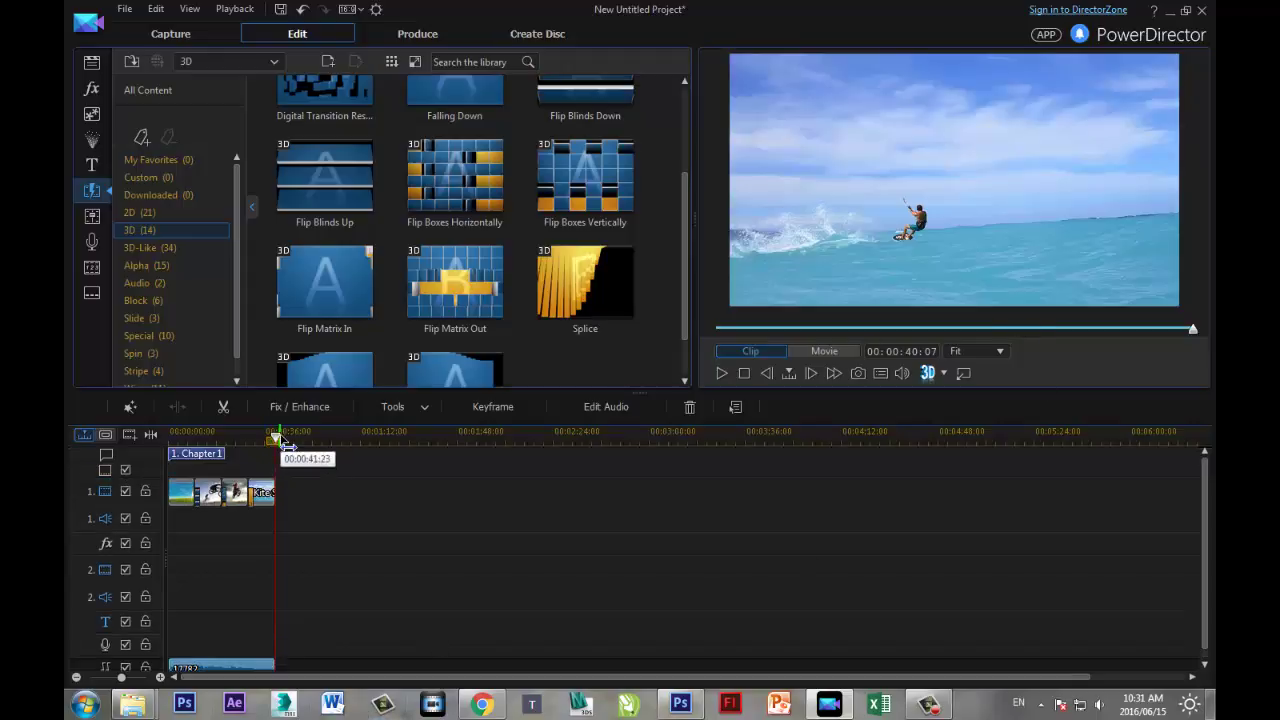
left_click_drag(276, 436, 168, 436)
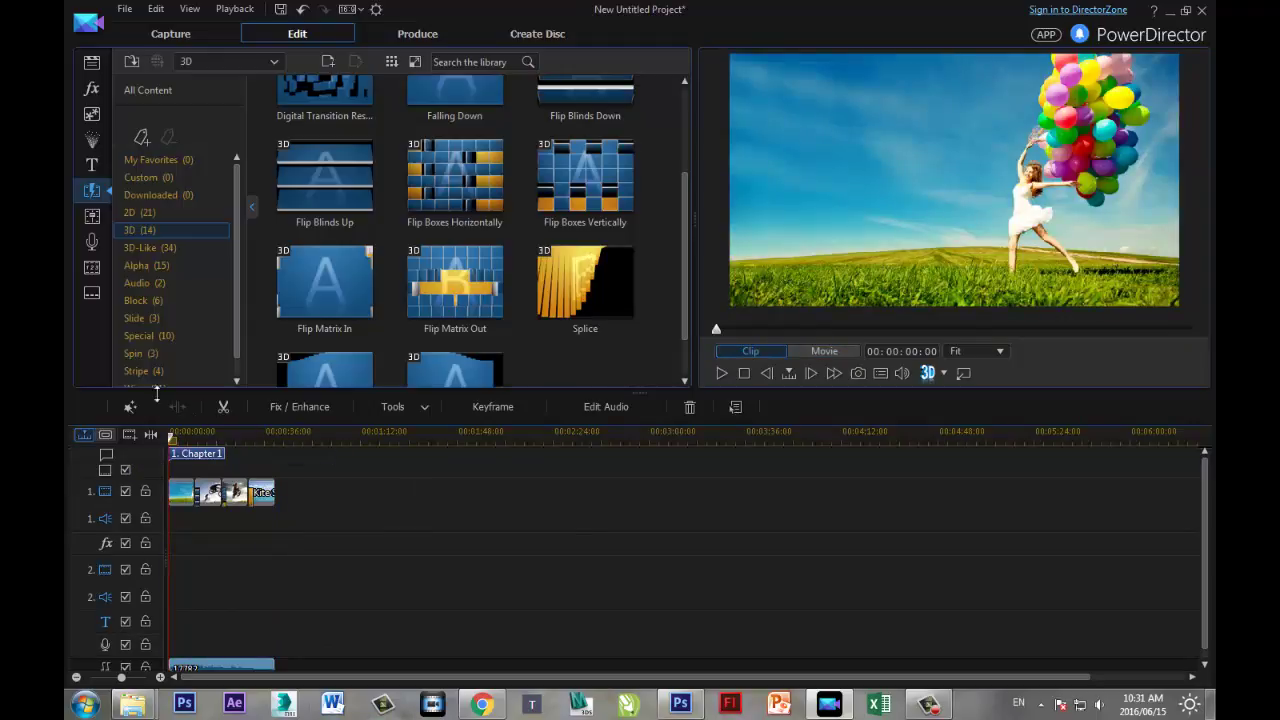
Place the downloaded VISION VISION title at the start of the title track
left_click(91, 164)
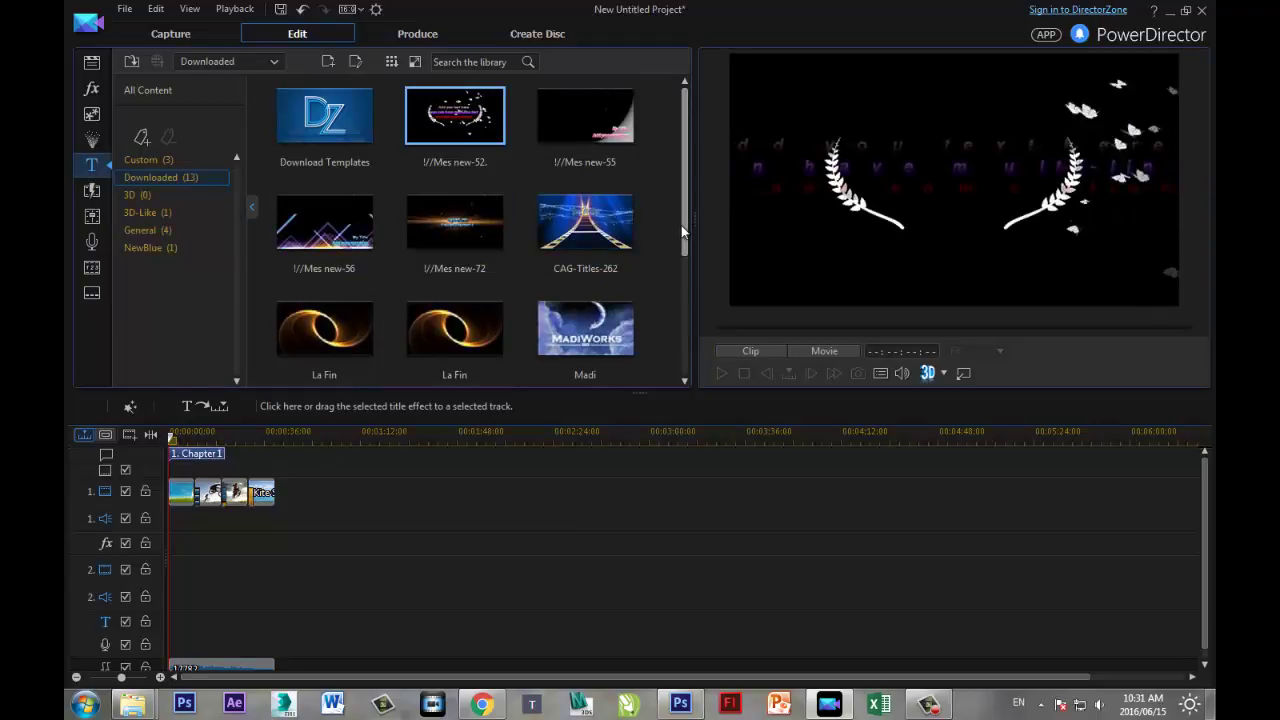
left_click_drag(681, 225, 682, 370)
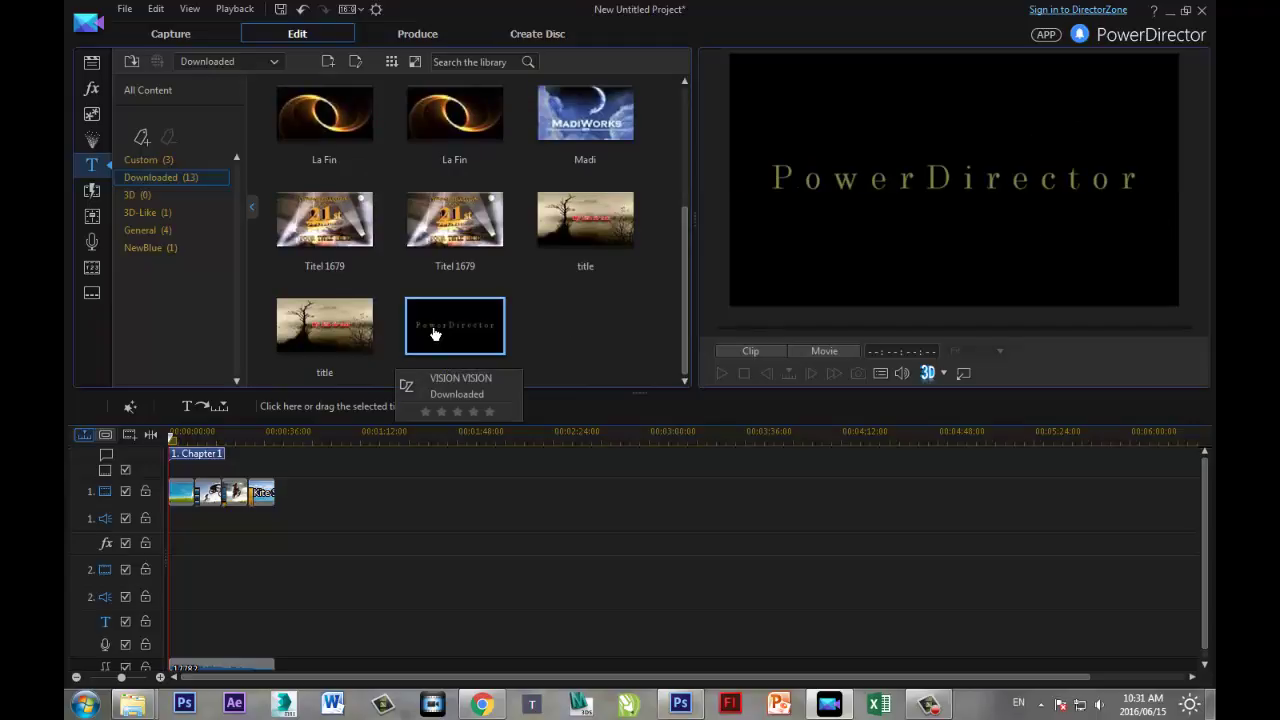
left_click_drag(437, 356, 170, 626)
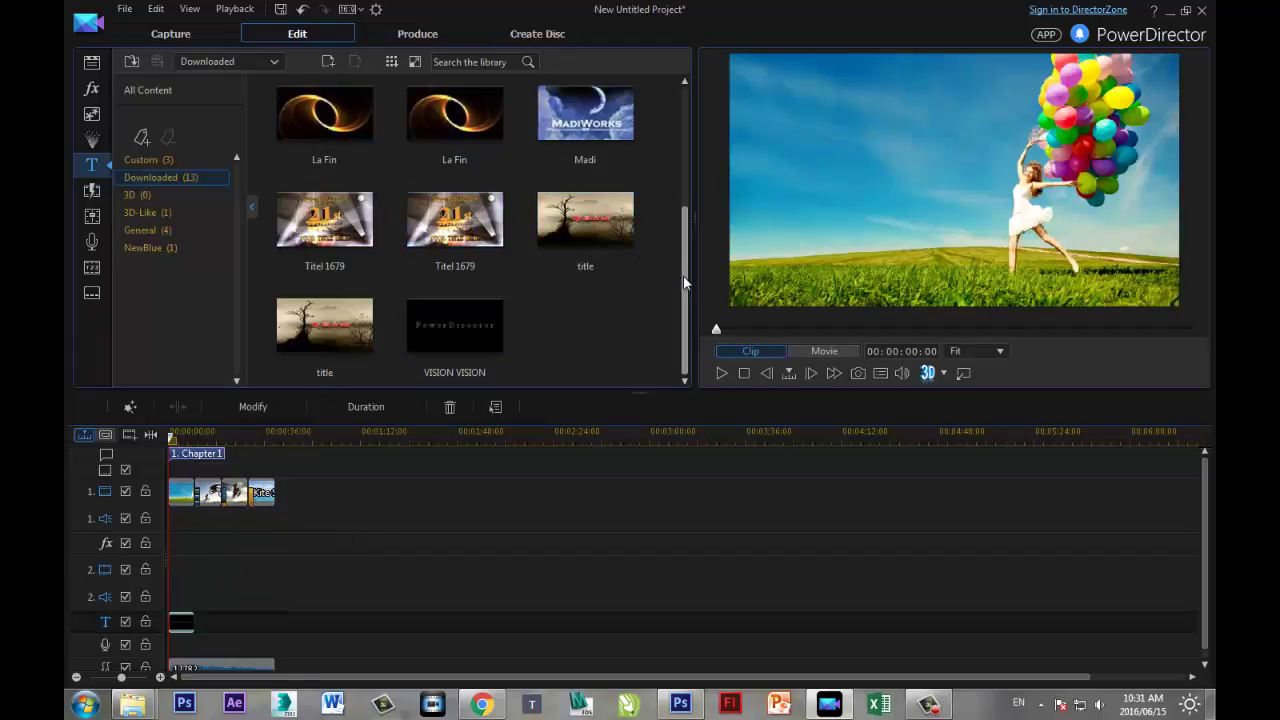
Browse the downloadable title templates on the DirectorZone website and return to PowerDirector
left_click_drag(683, 276, 688, 99)
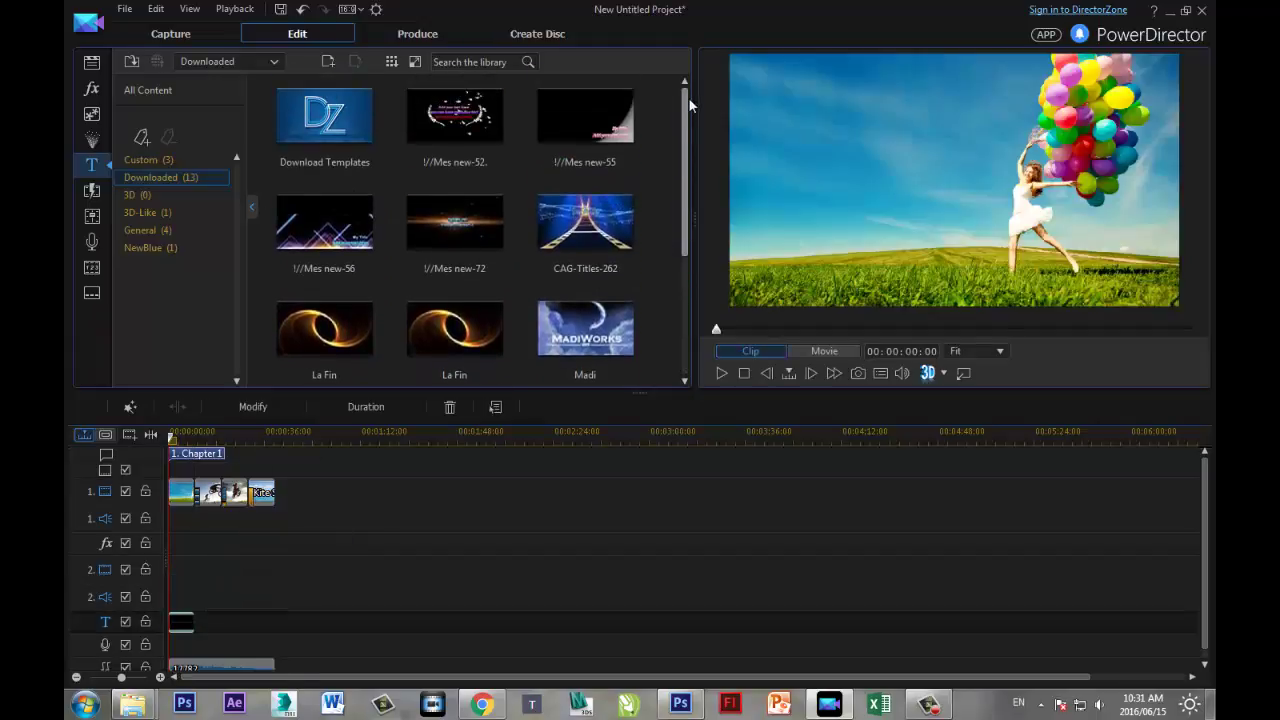
left_click(316, 128)
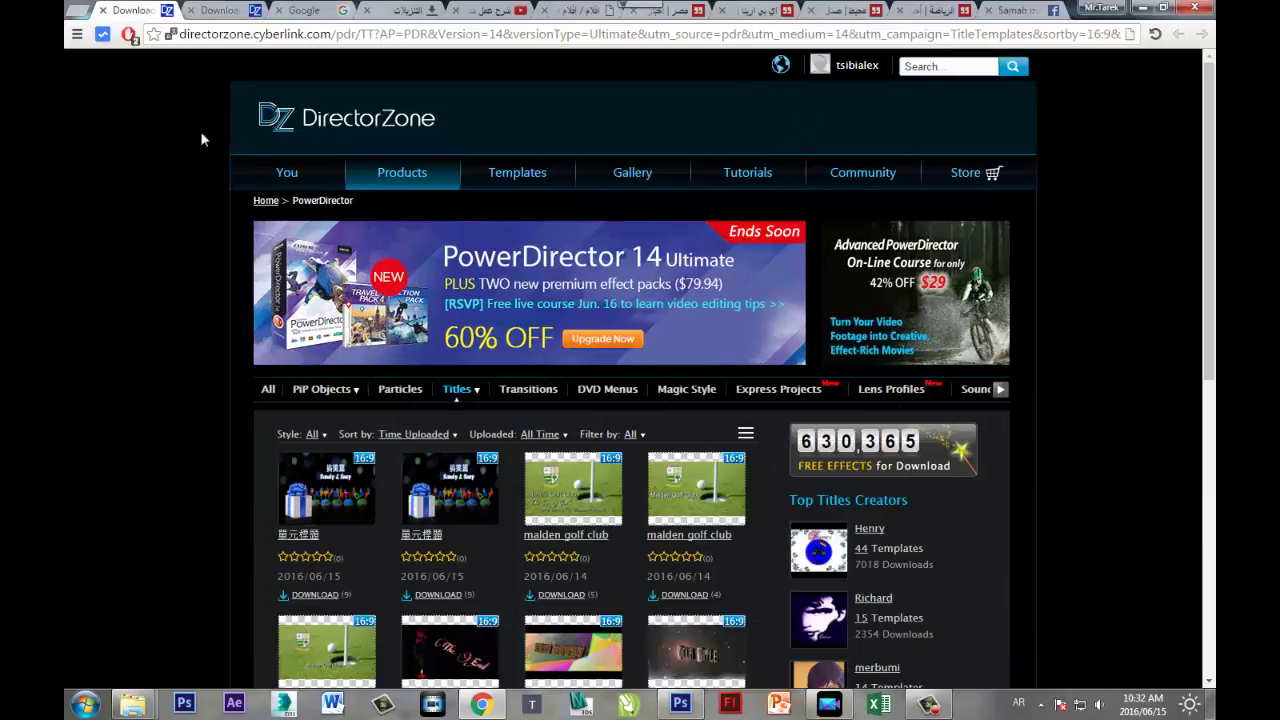
scroll(444, 487, "down", 1)
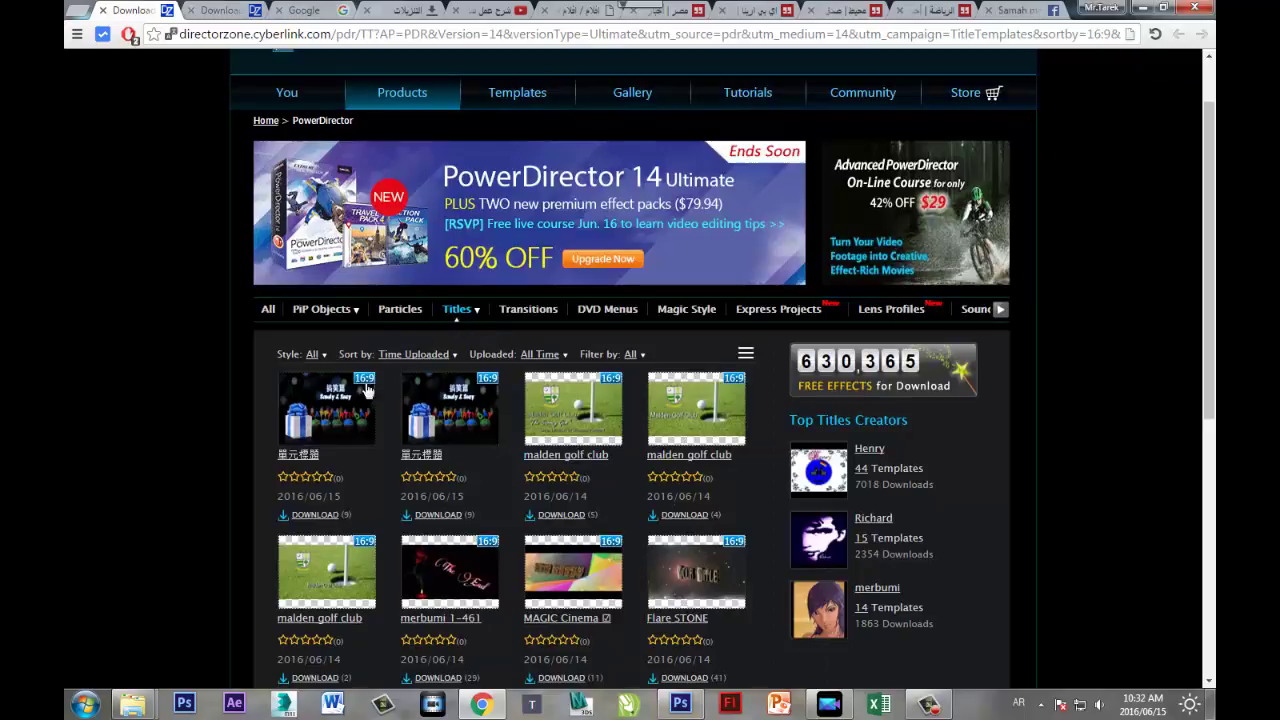
scroll(351, 459, "down", 5)
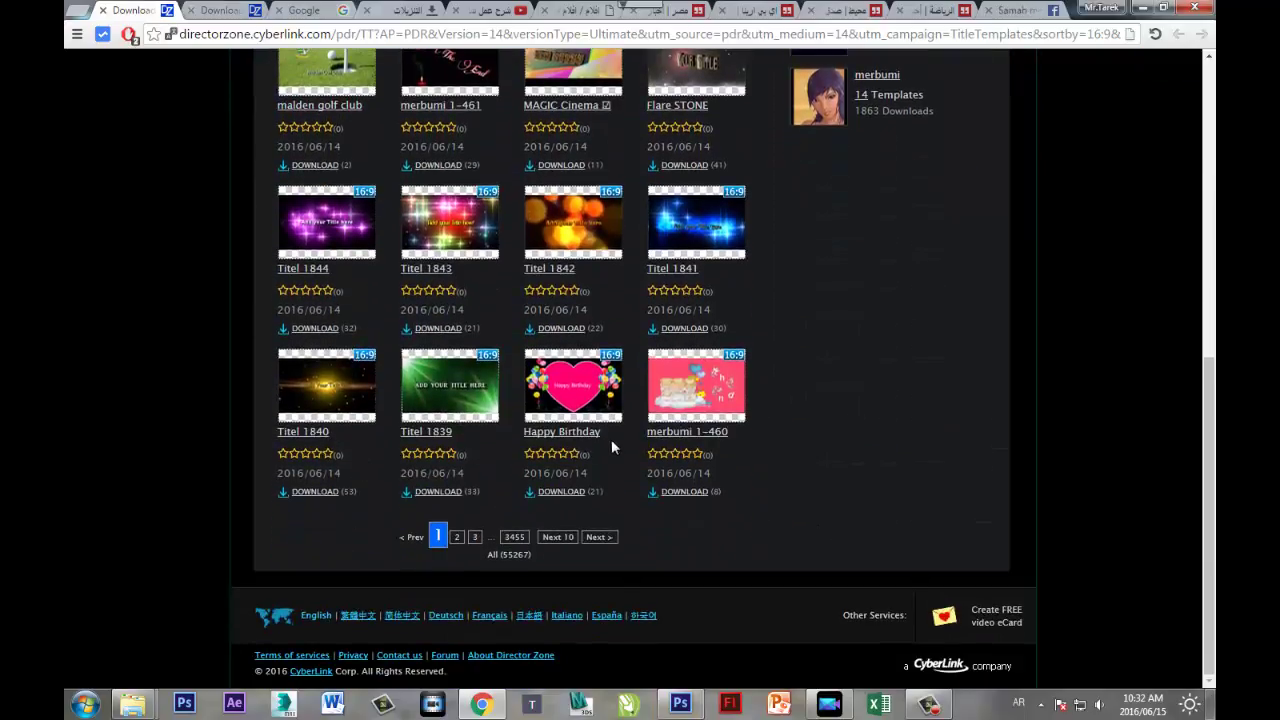
scroll(660, 360, "up", 2)
scroll(629, 372, "down", 2)
scroll(543, 420, "up", 5)
scroll(540, 420, "up", 1)
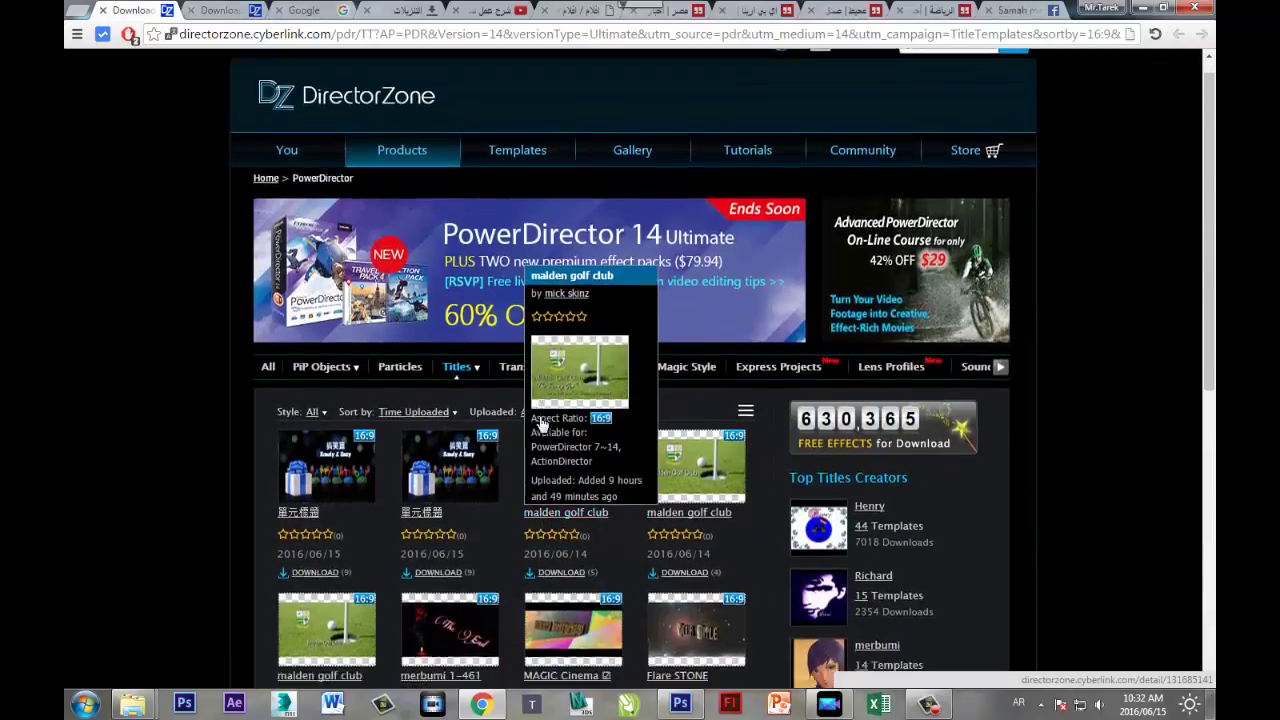
scroll(540, 420, "down", 5)
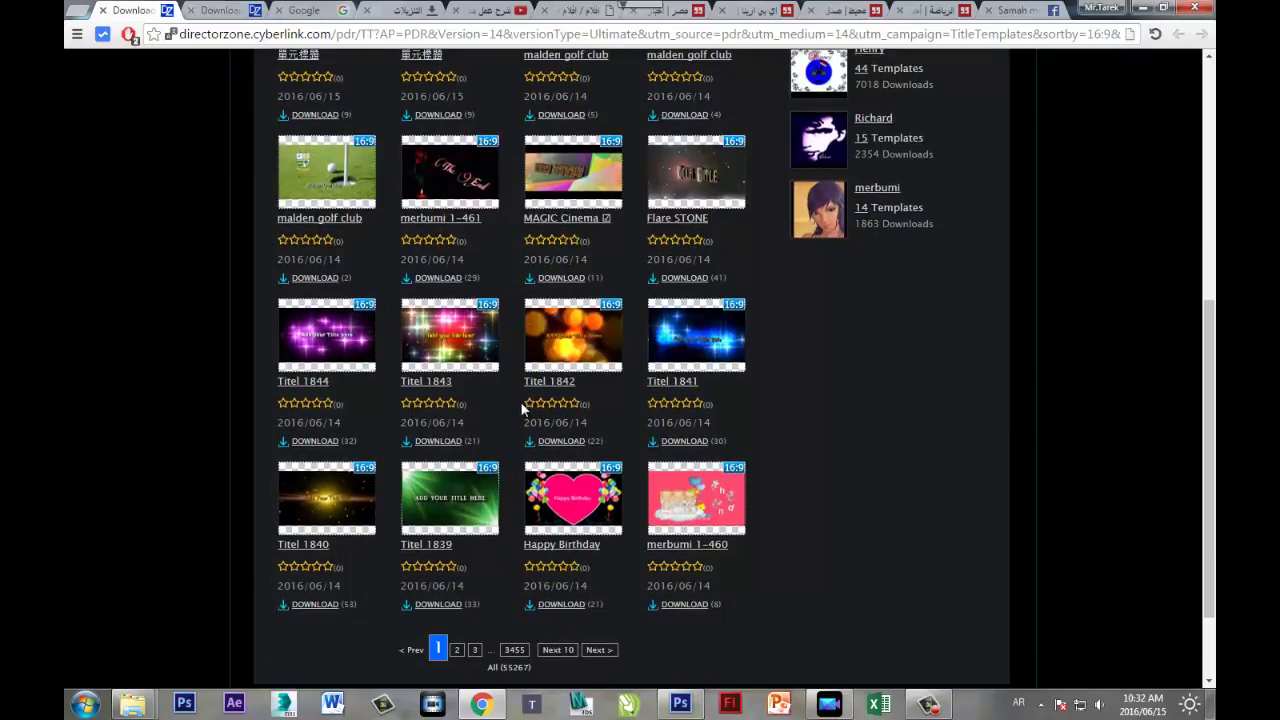
left_click(1143, 10)
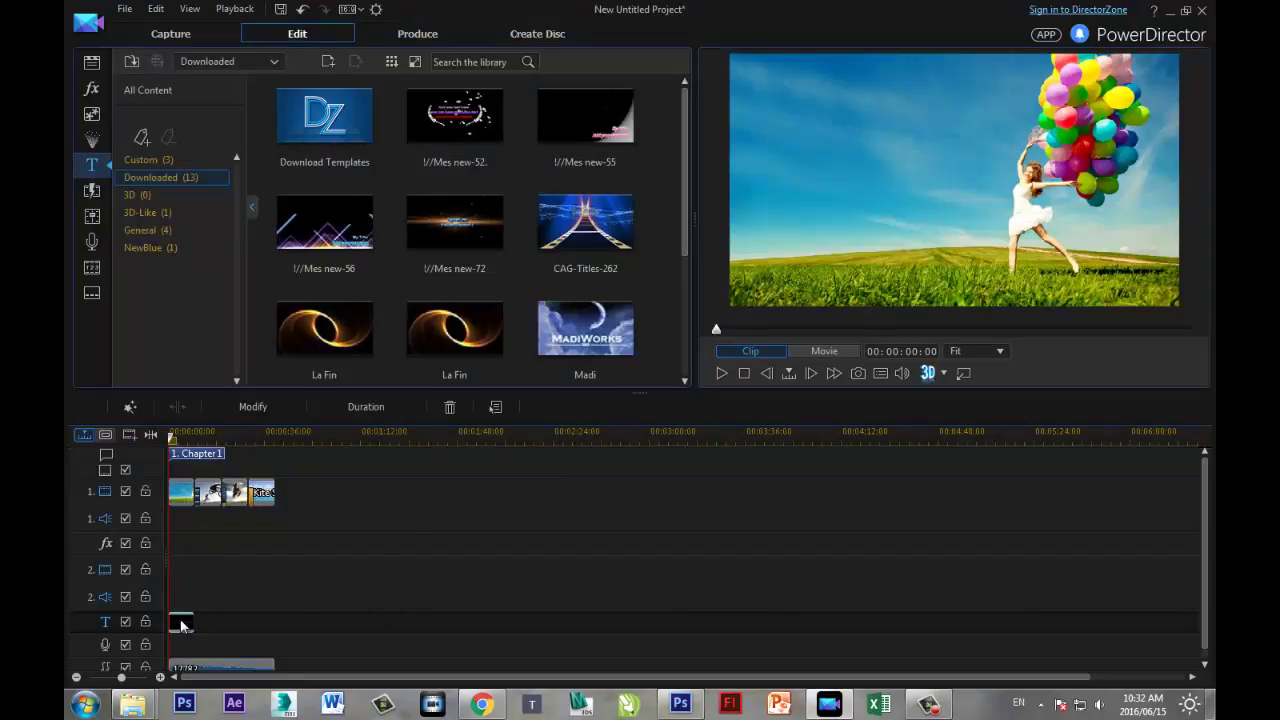
Edit the VISION VISION title, replacing its text with "Mr.", the presenter's full name and "For Learing Computer"
right_click(181, 624)
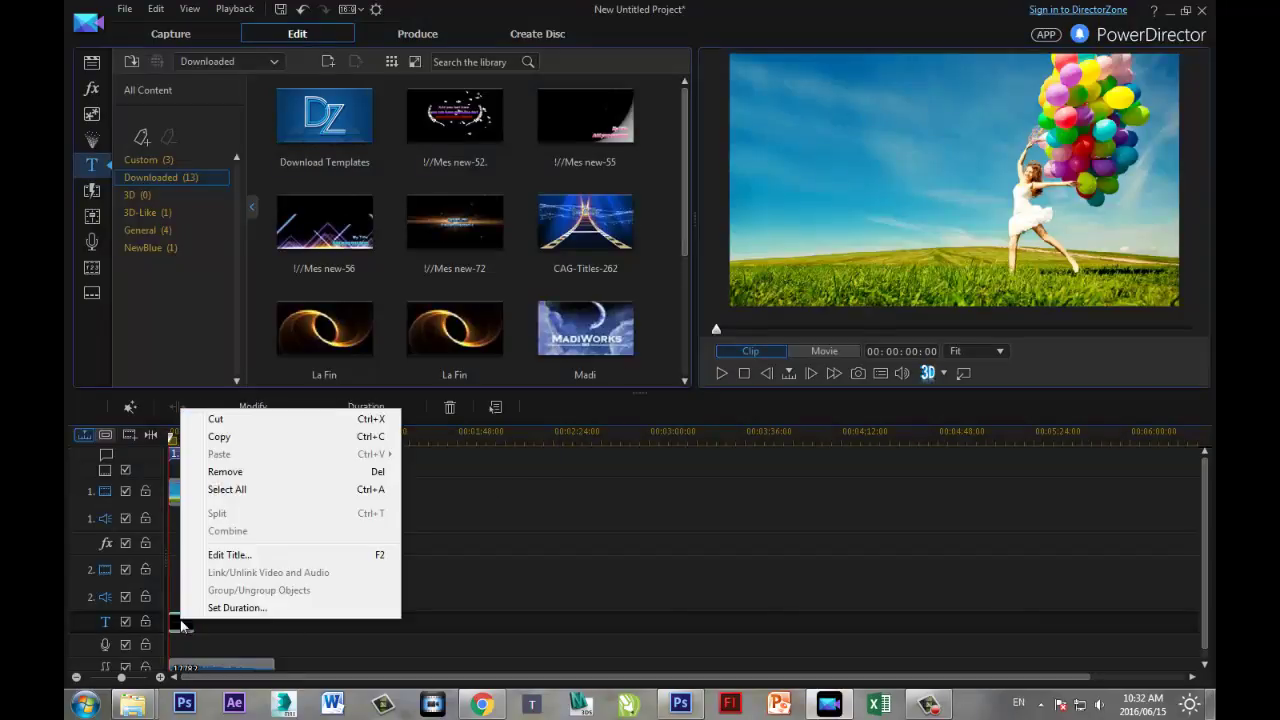
left_click(238, 558)
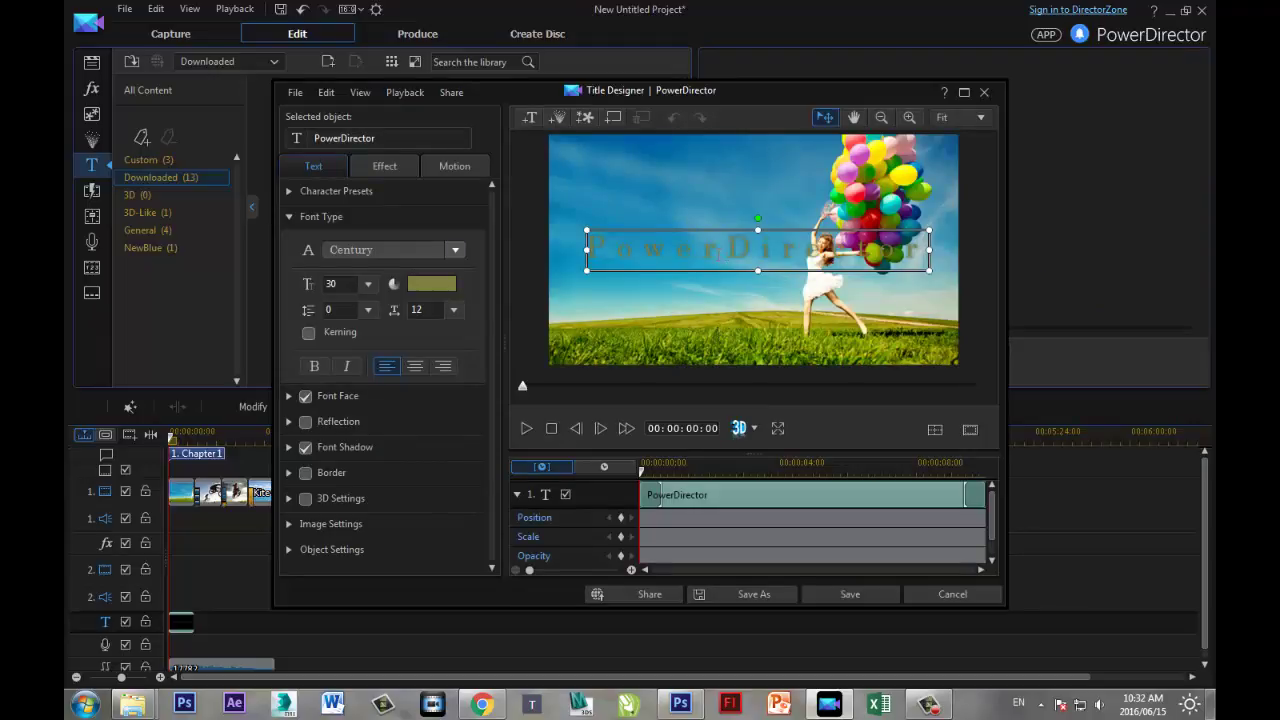
key("ctrl+a")
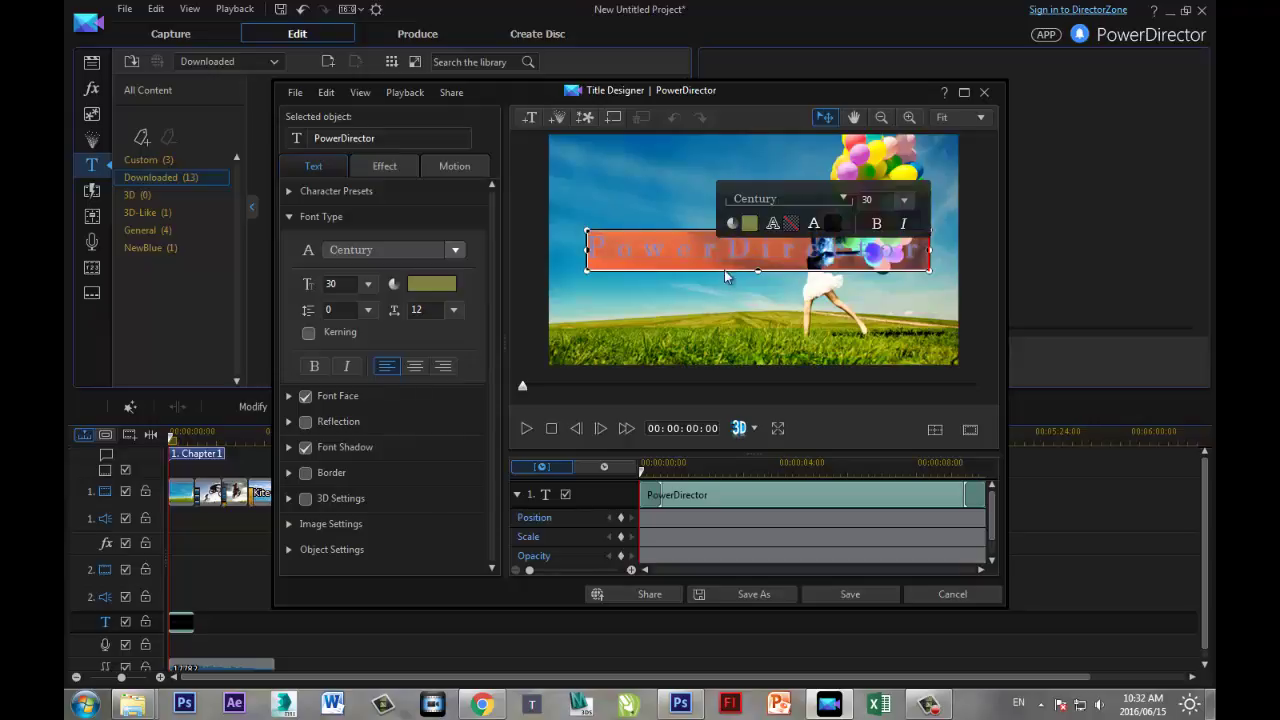
type("M")
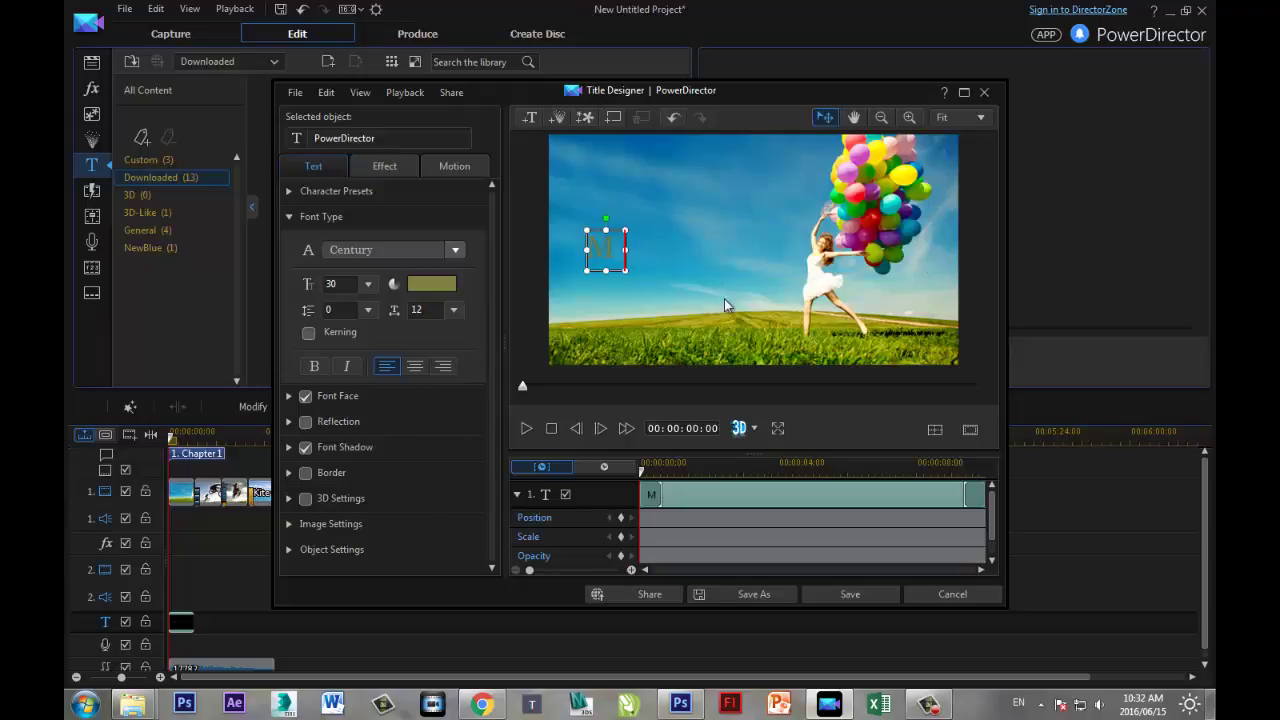
type("r")
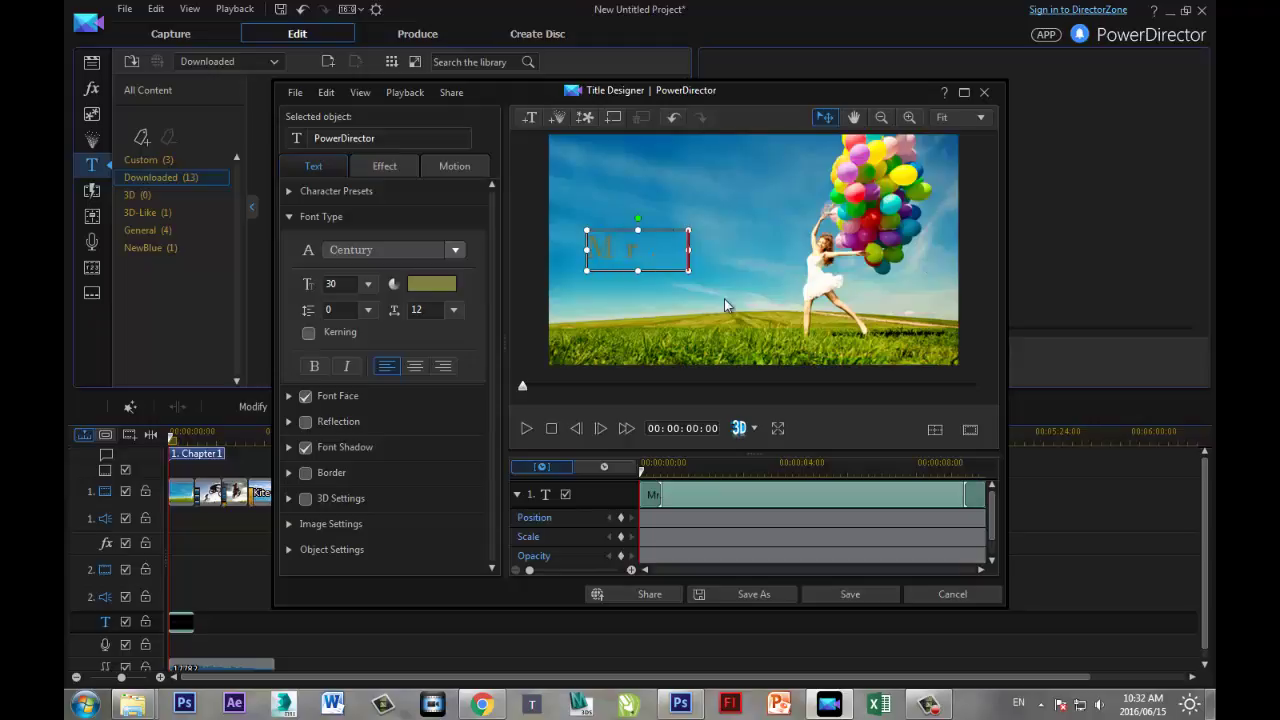
type(" Tarek Saad")
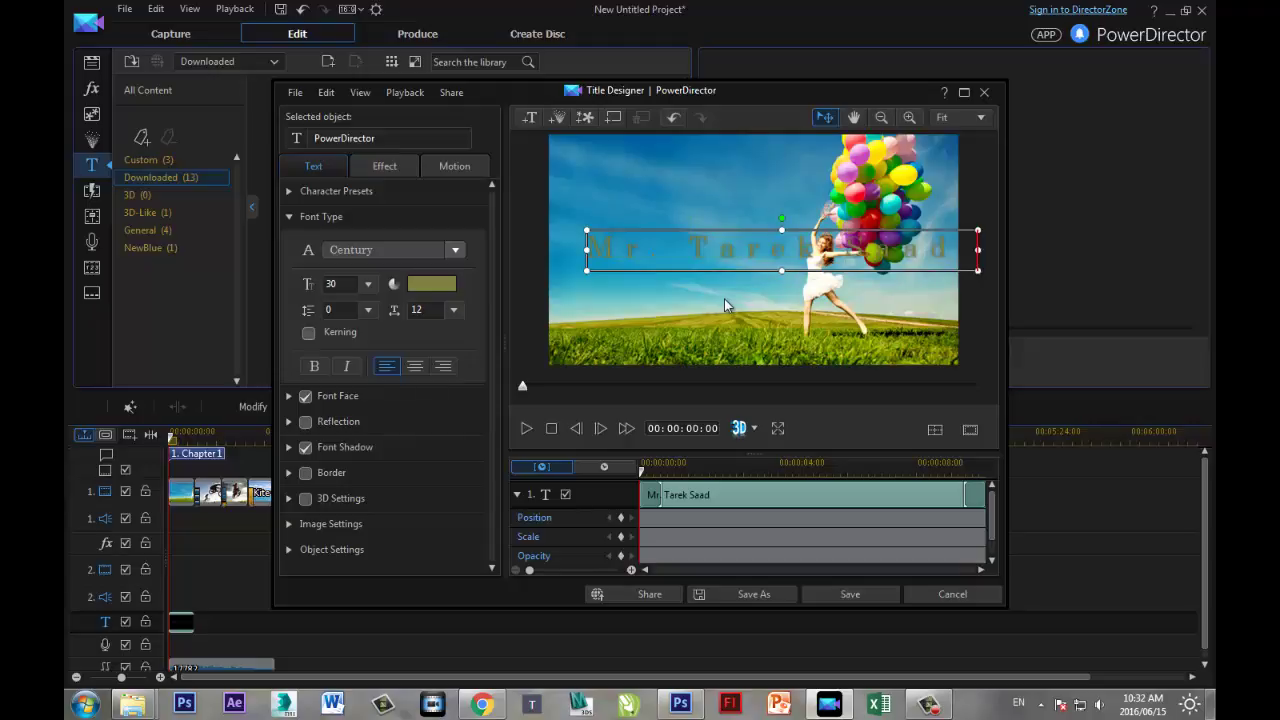
type(" For")
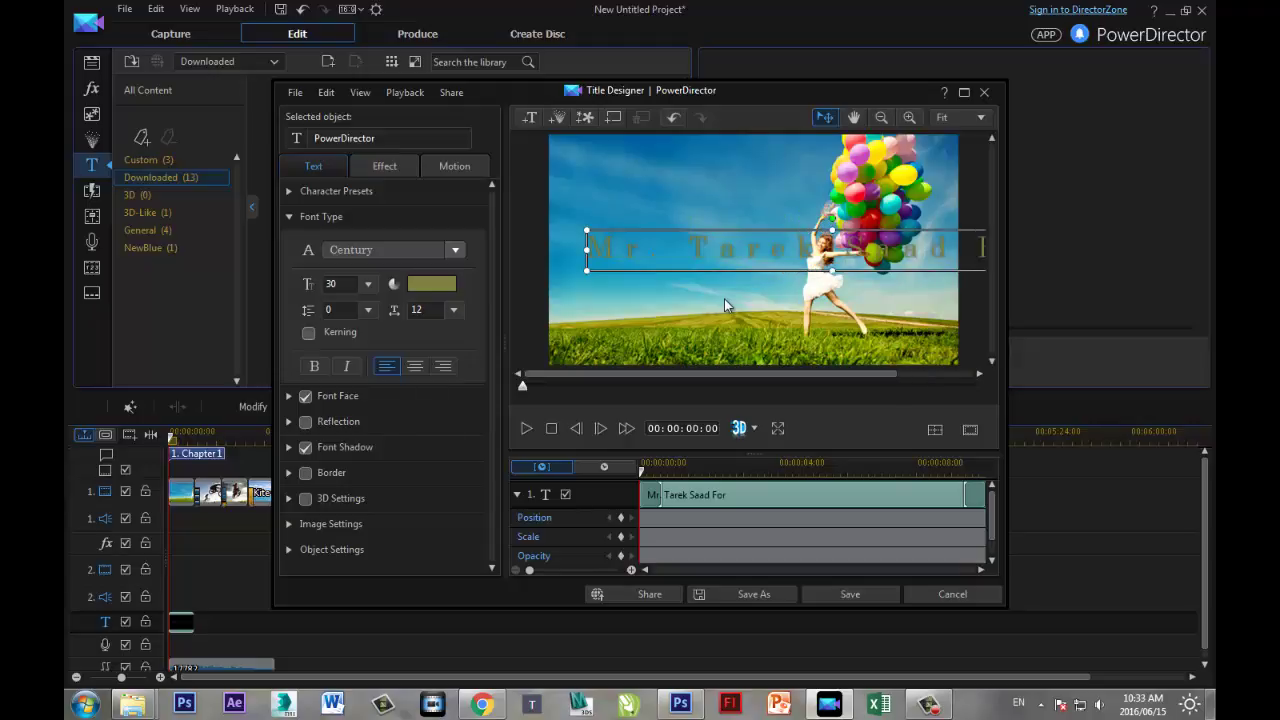
type(" Learin")
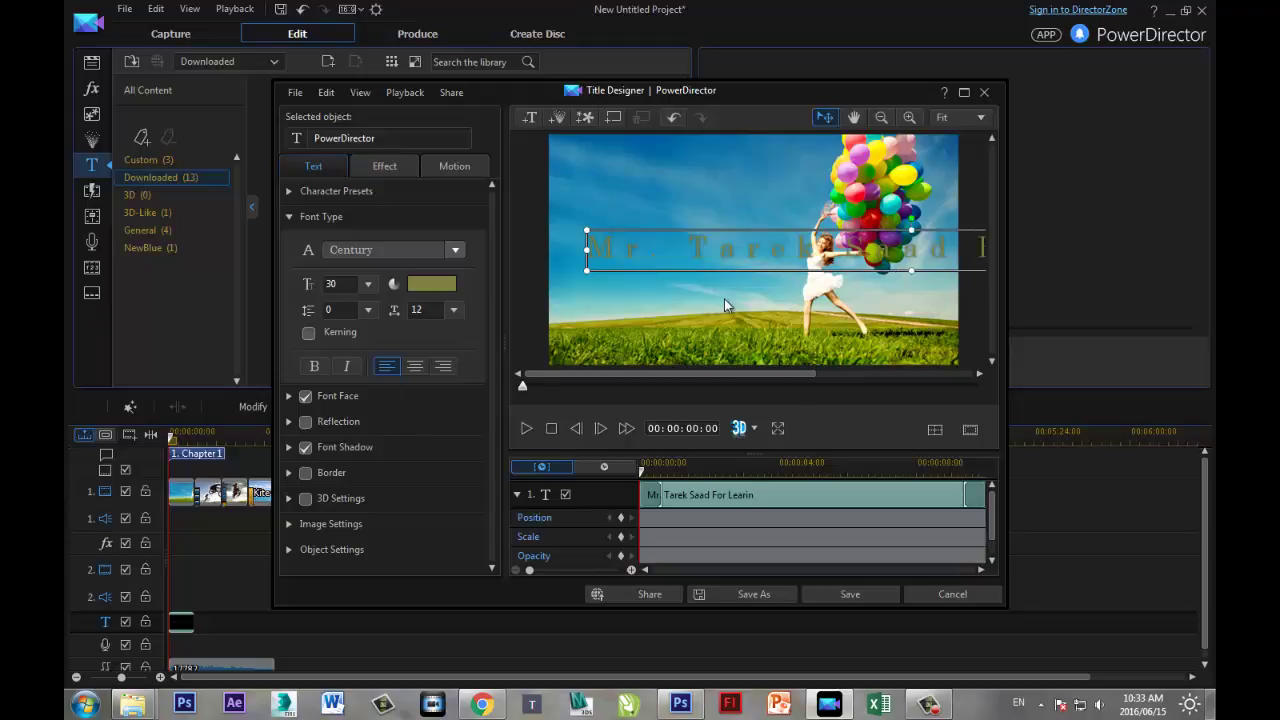
type("g Computer")
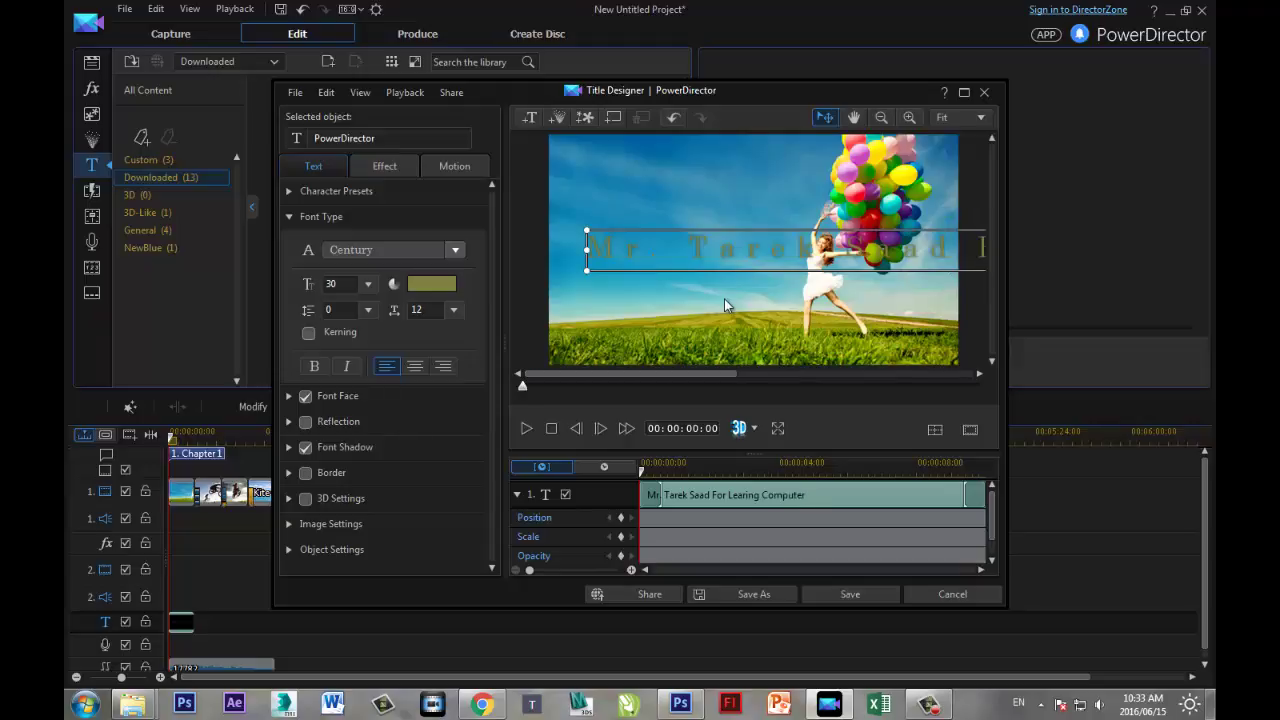
key("ctrl+a")
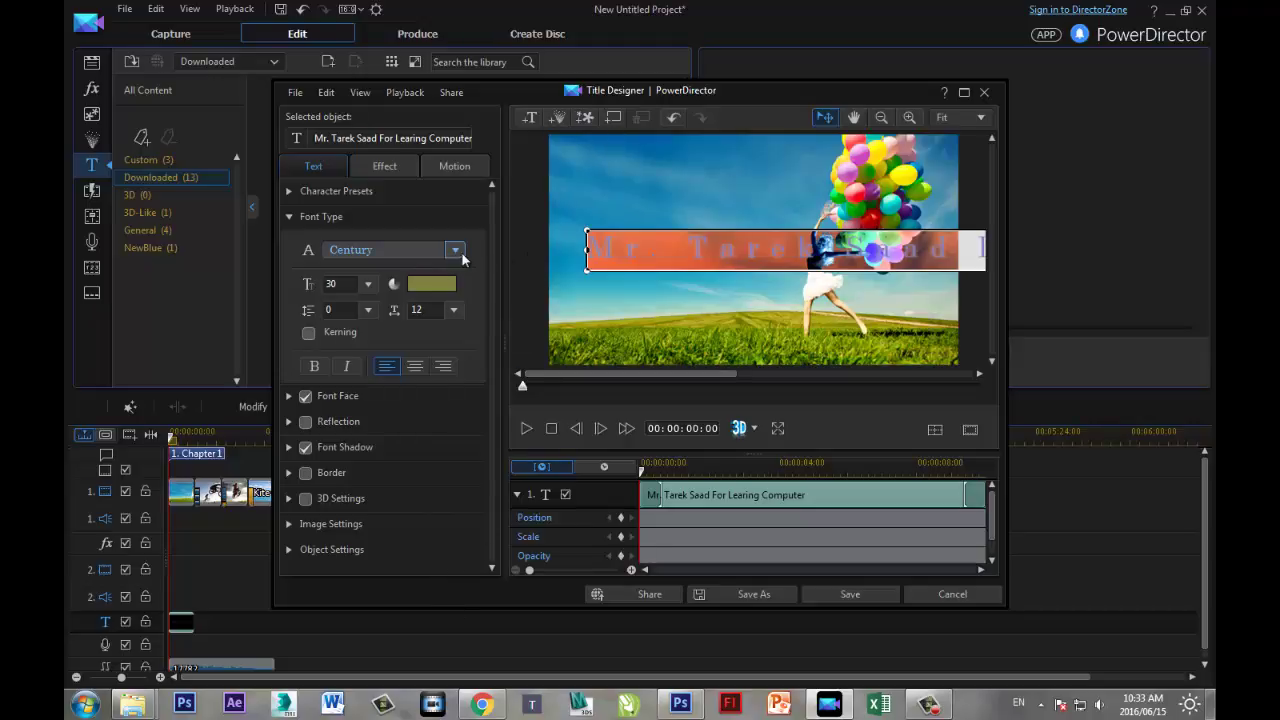
left_click(377, 284)
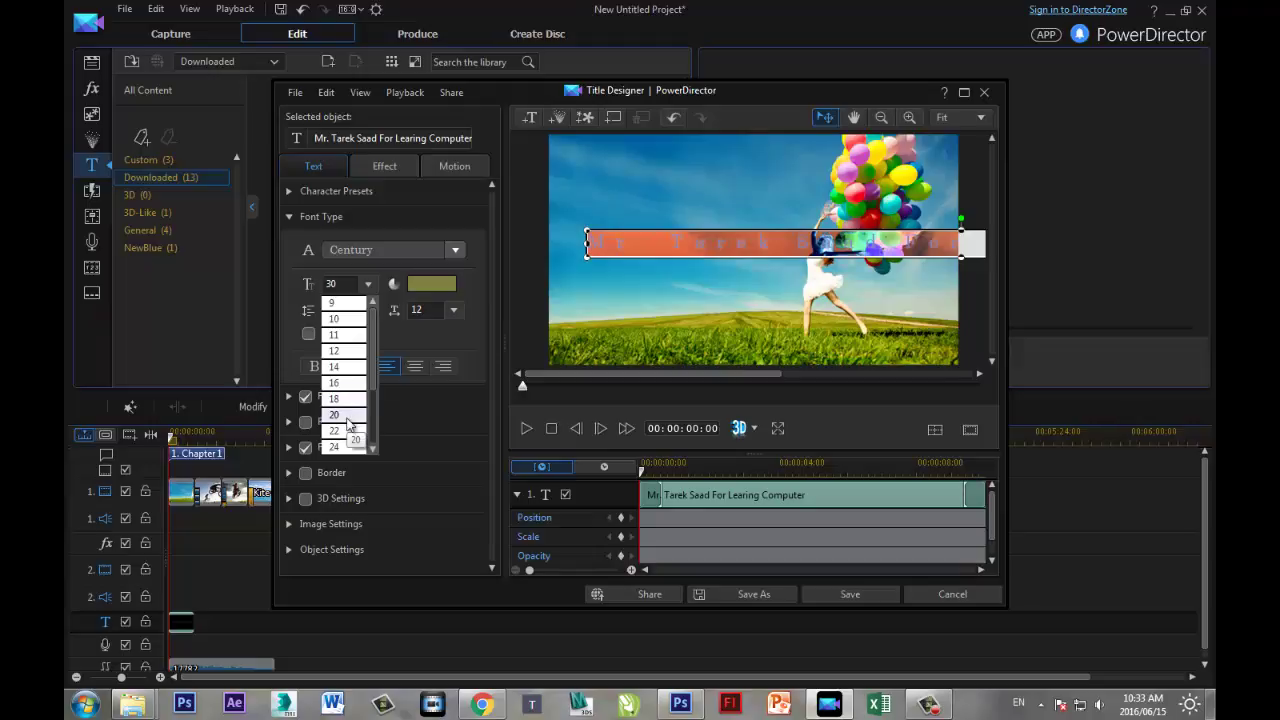
left_click(349, 415)
left_click(452, 252)
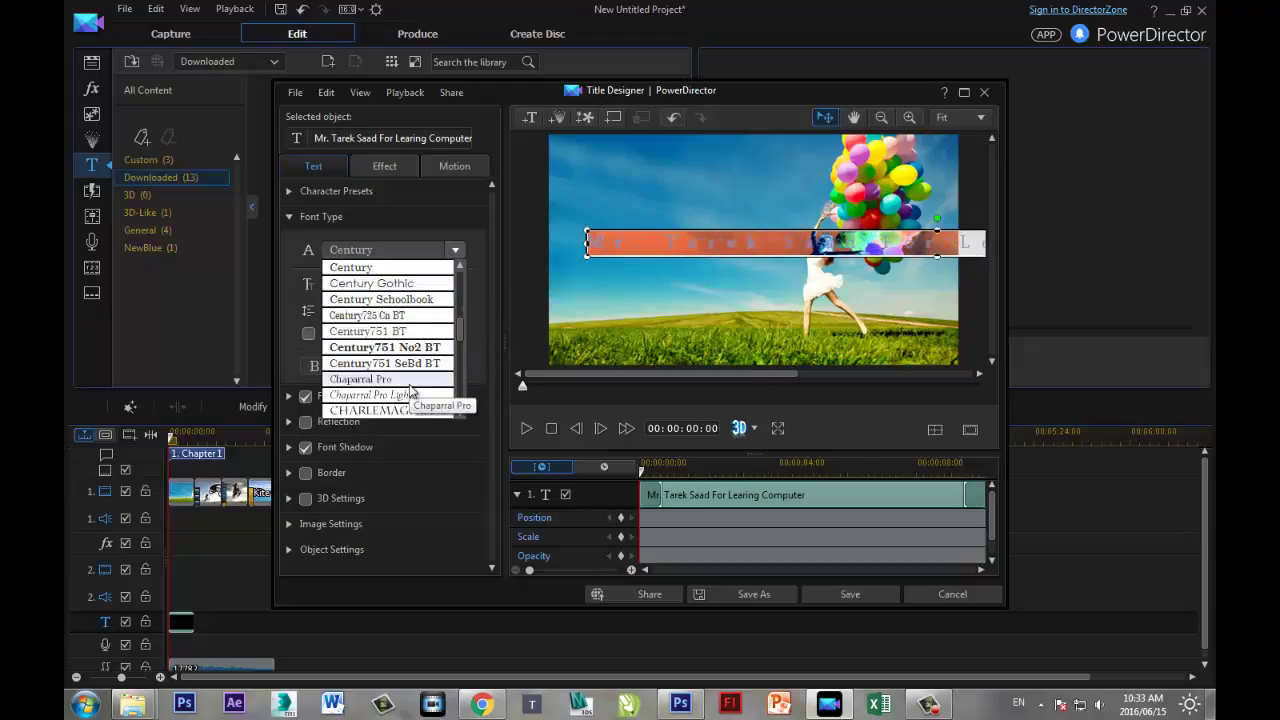
scroll(420, 405, "up", 5)
scroll(465, 295, "up", 10)
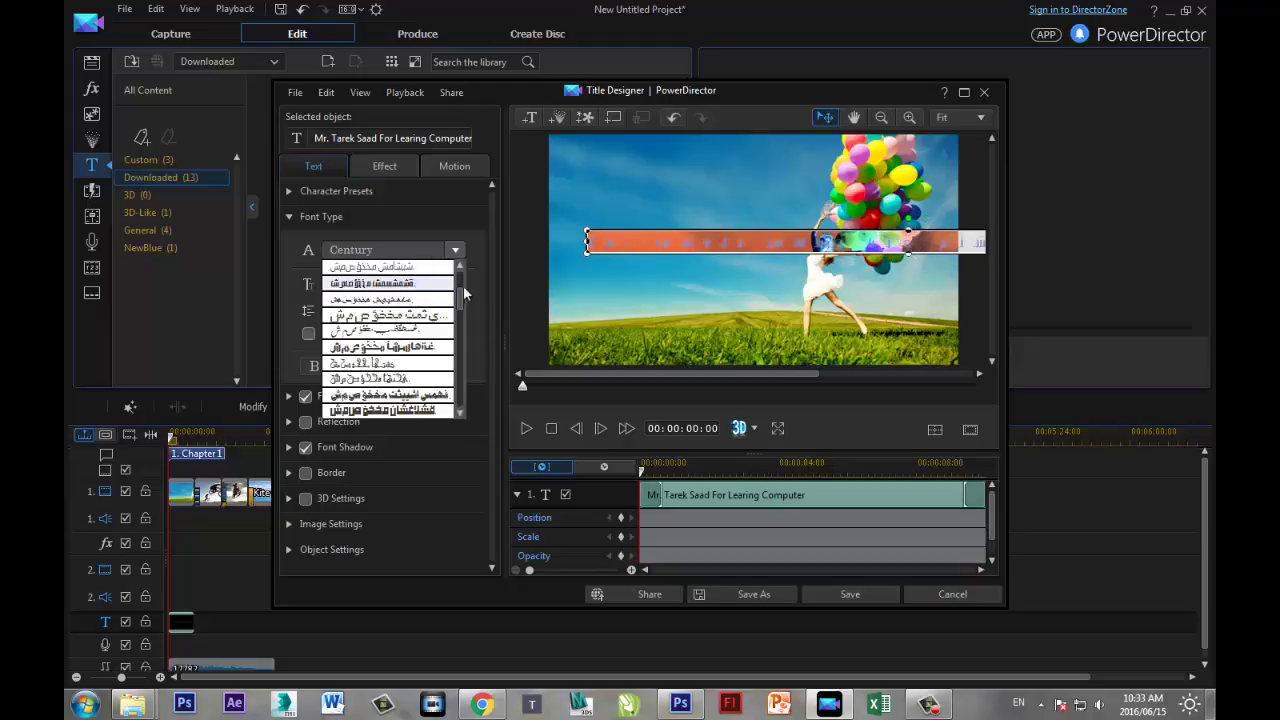
mouse_move(463, 285)
left_mouse_down()
mouse_move(461, 270)
mouse_move(459, 287)
left_mouse_up()
scroll(418, 290, "up", 10)
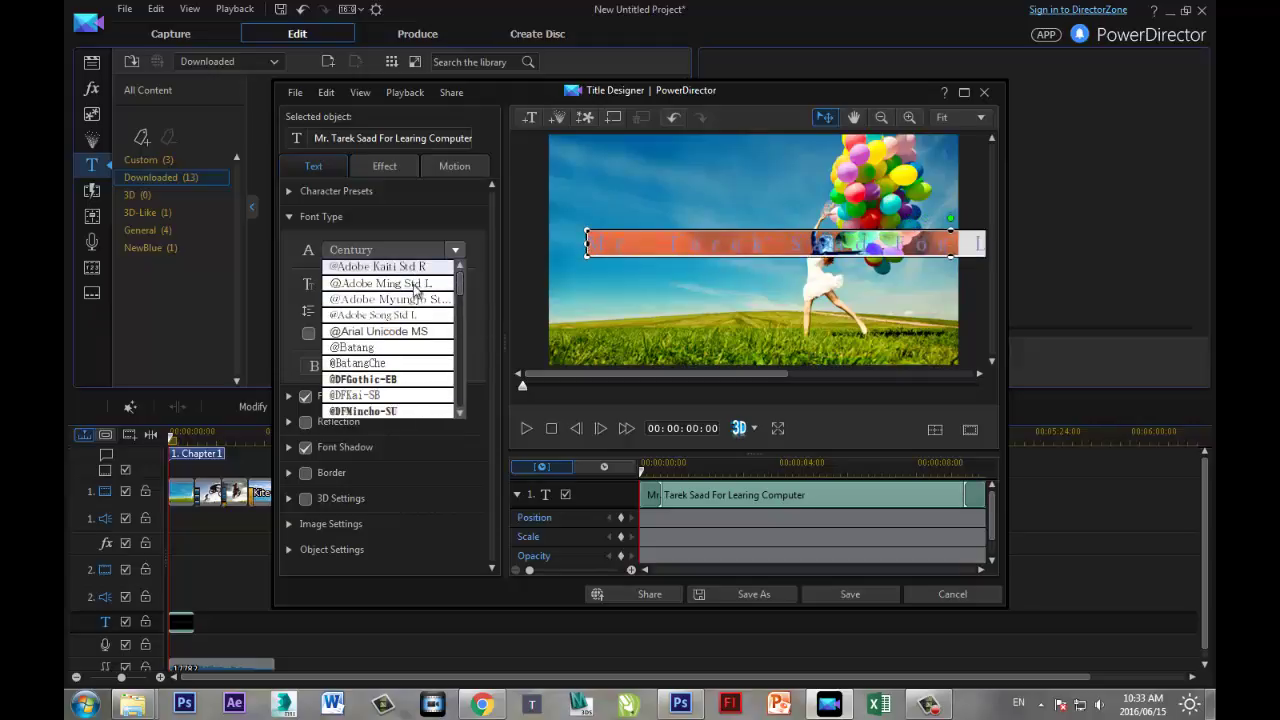
left_click(387, 380)
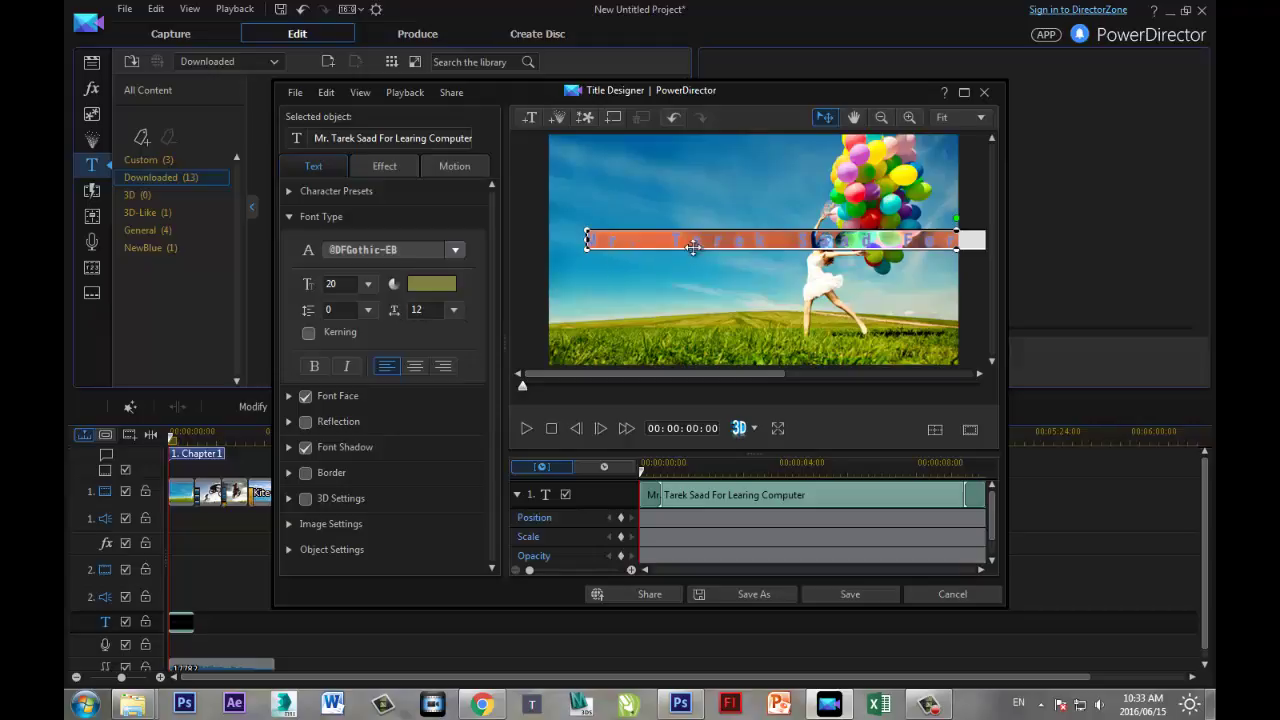
Set the title text's character spacing to 5
left_click(454, 310)
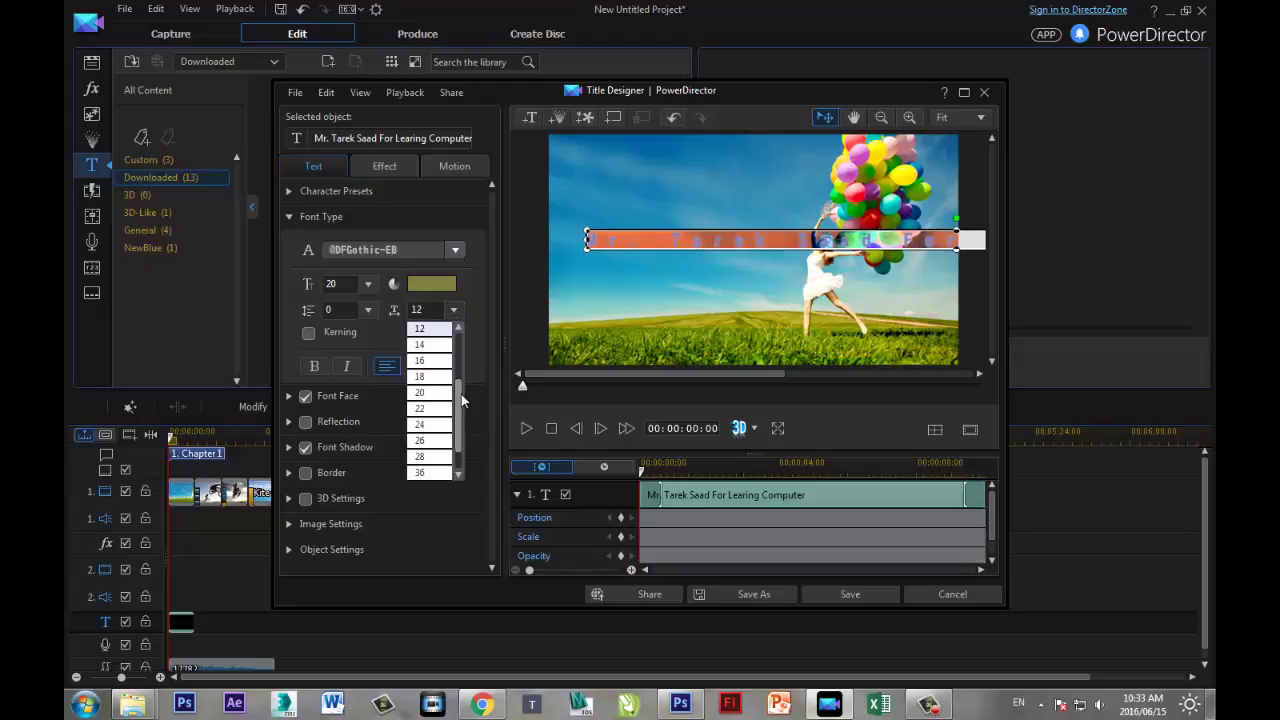
scroll(455, 344, "up", 2)
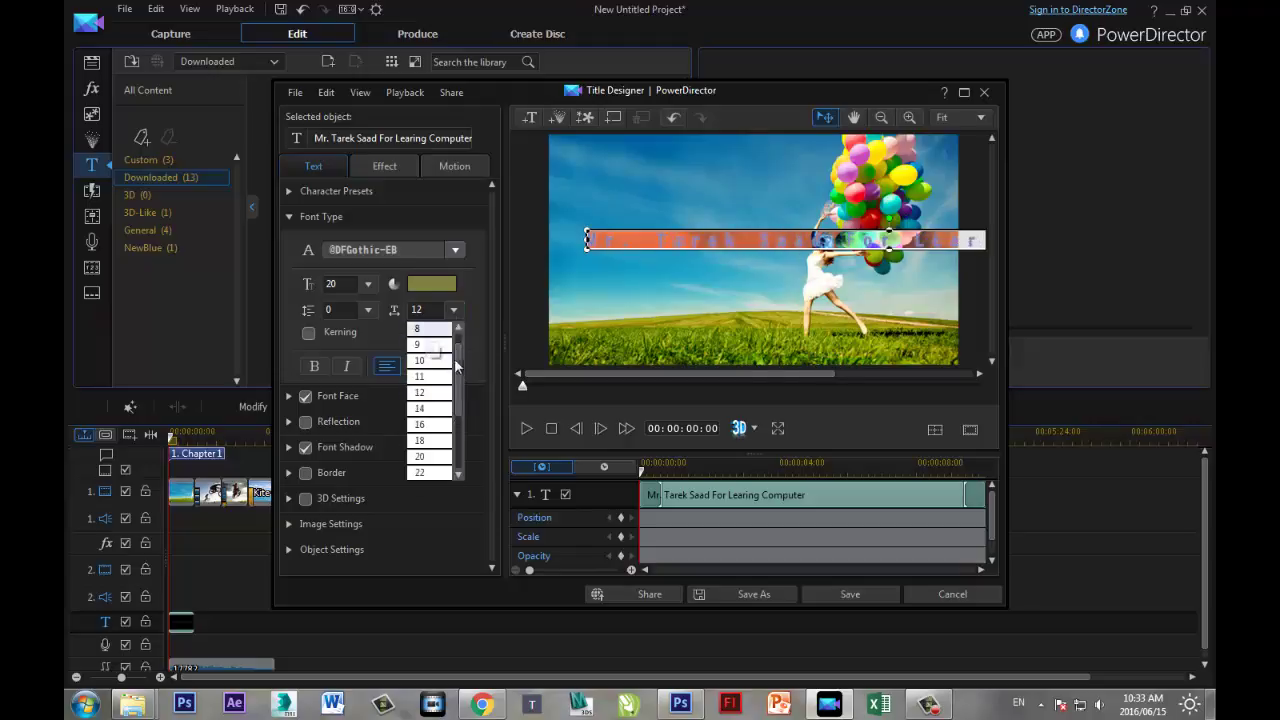
scroll(460, 362, "up", 2)
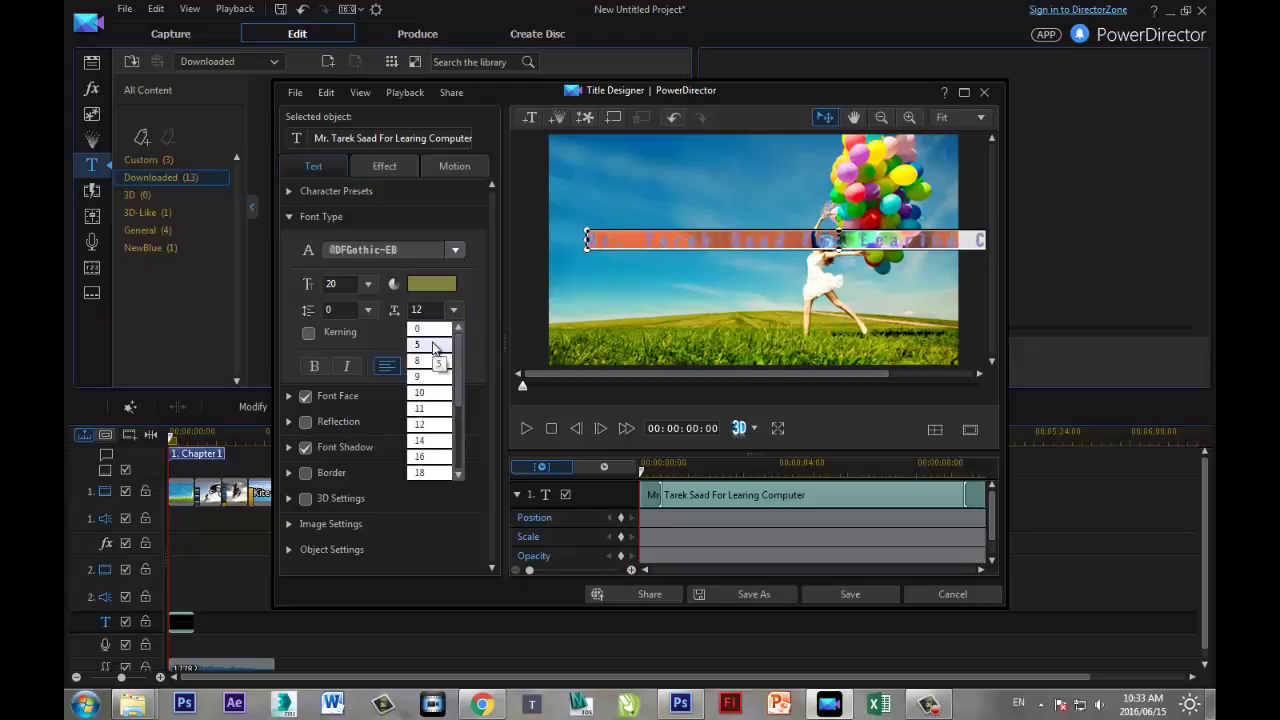
left_click(433, 345)
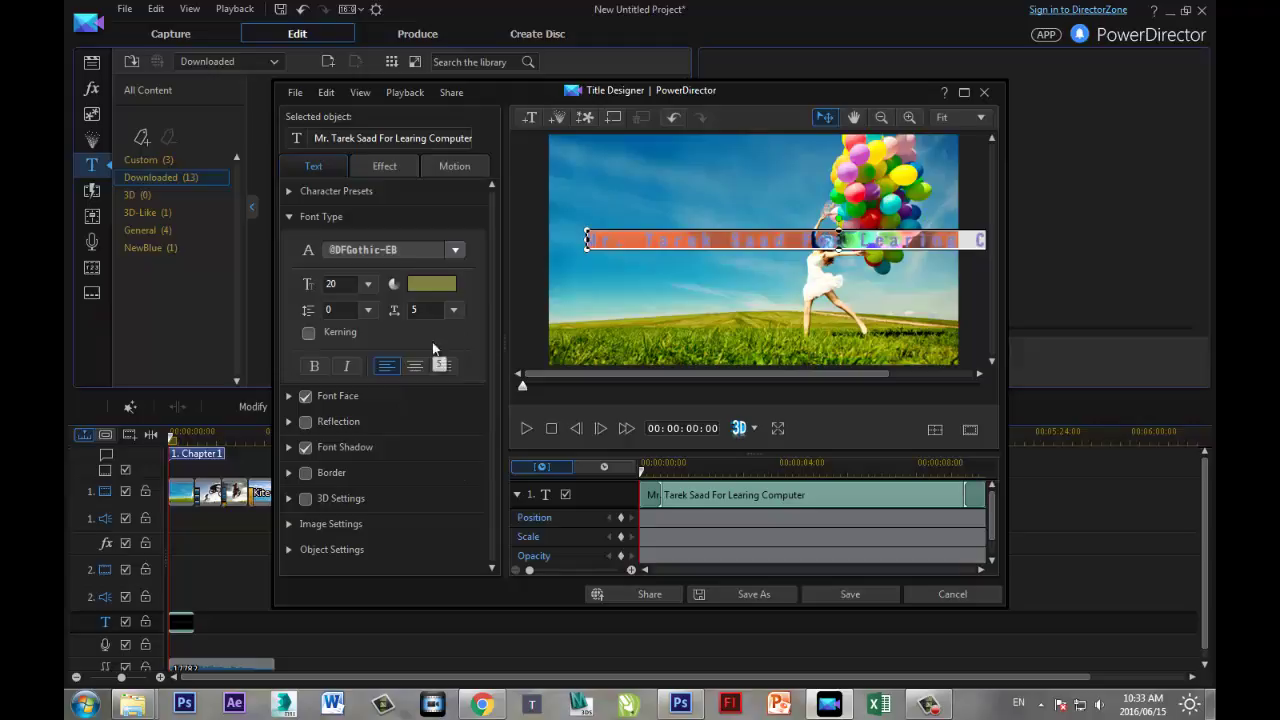
Remove the space after "Mr." in the title text and move the title onto the grass along the lower edge of the video frame
left_click(625, 244)
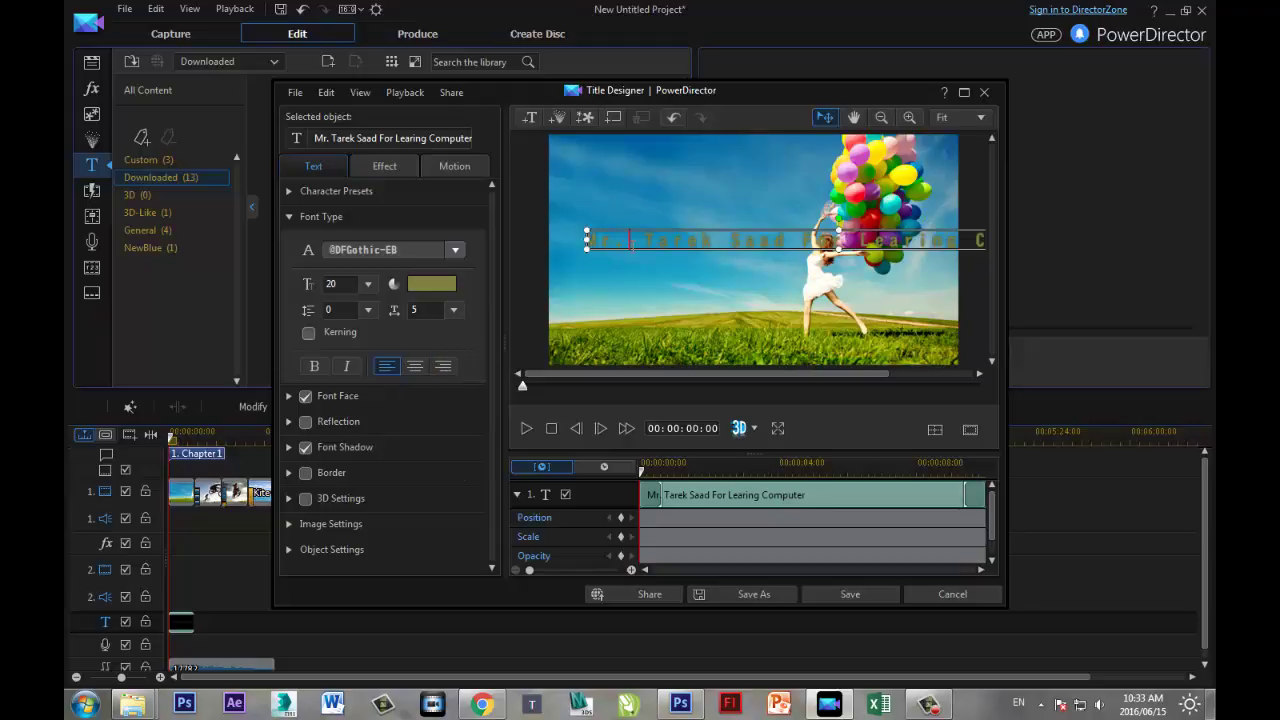
key("BackSpace")
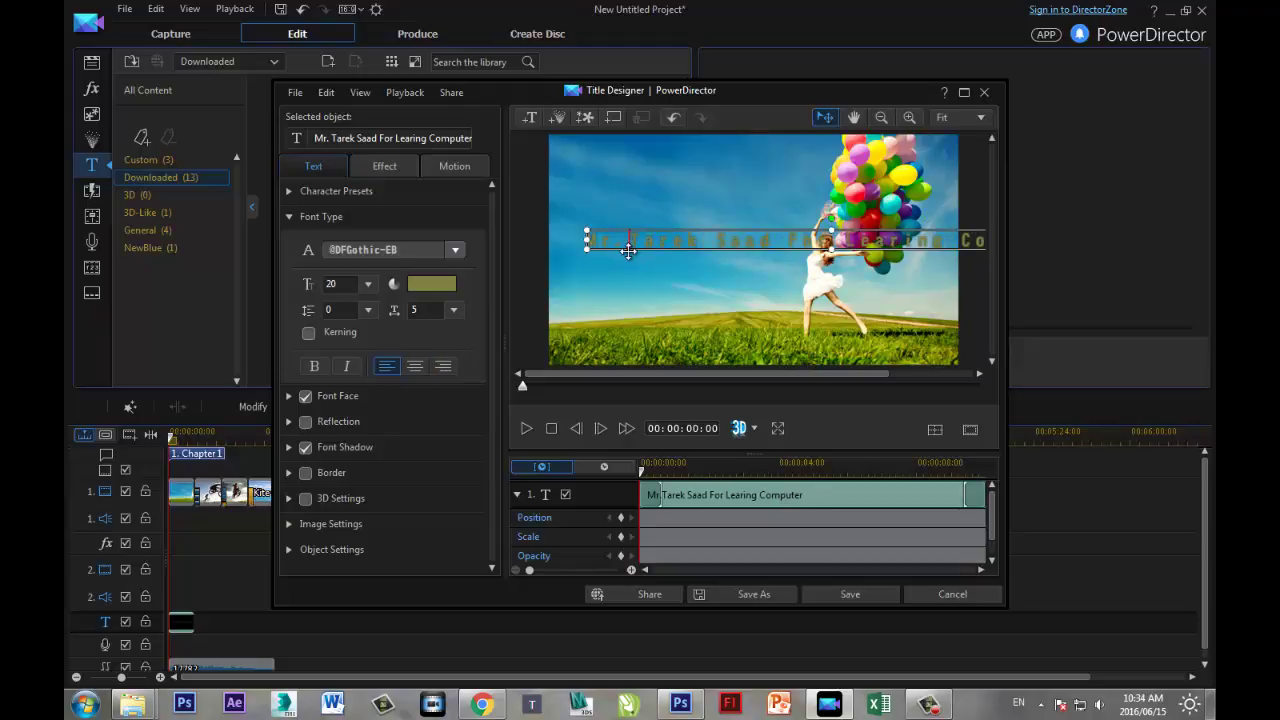
type(".")
left_click(623, 320)
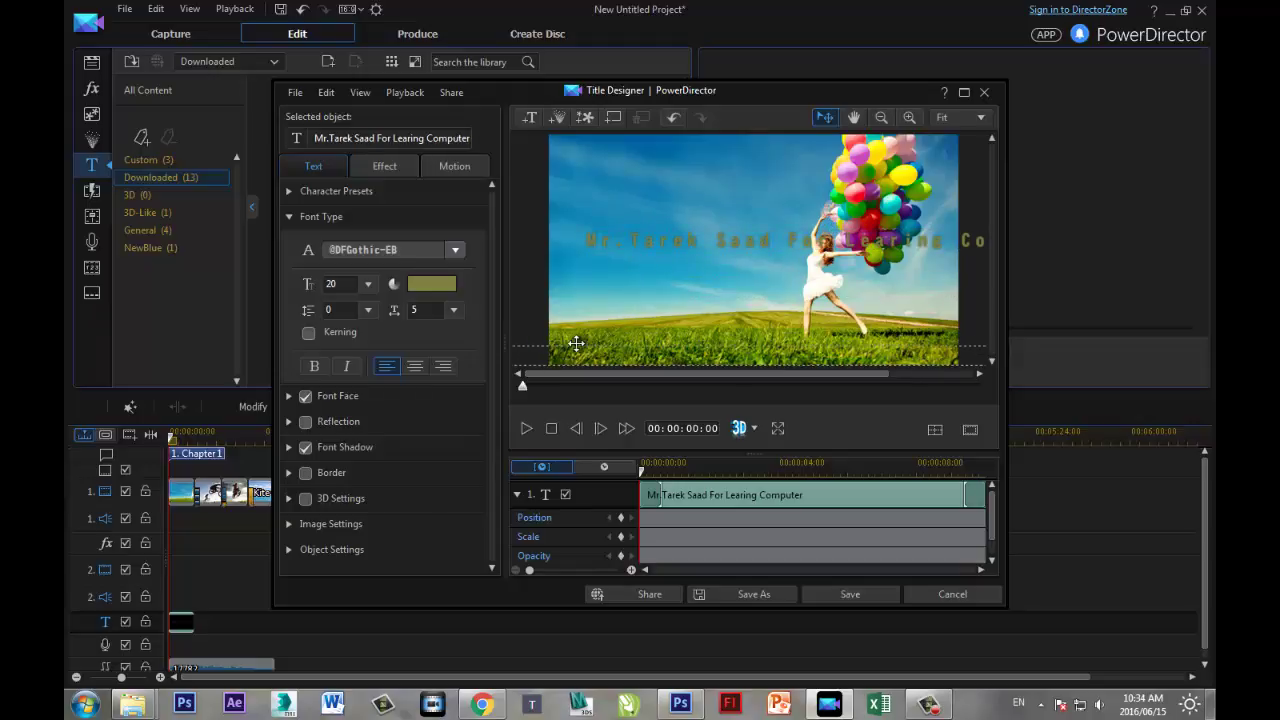
left_click_drag(545, 346, 725, 346)
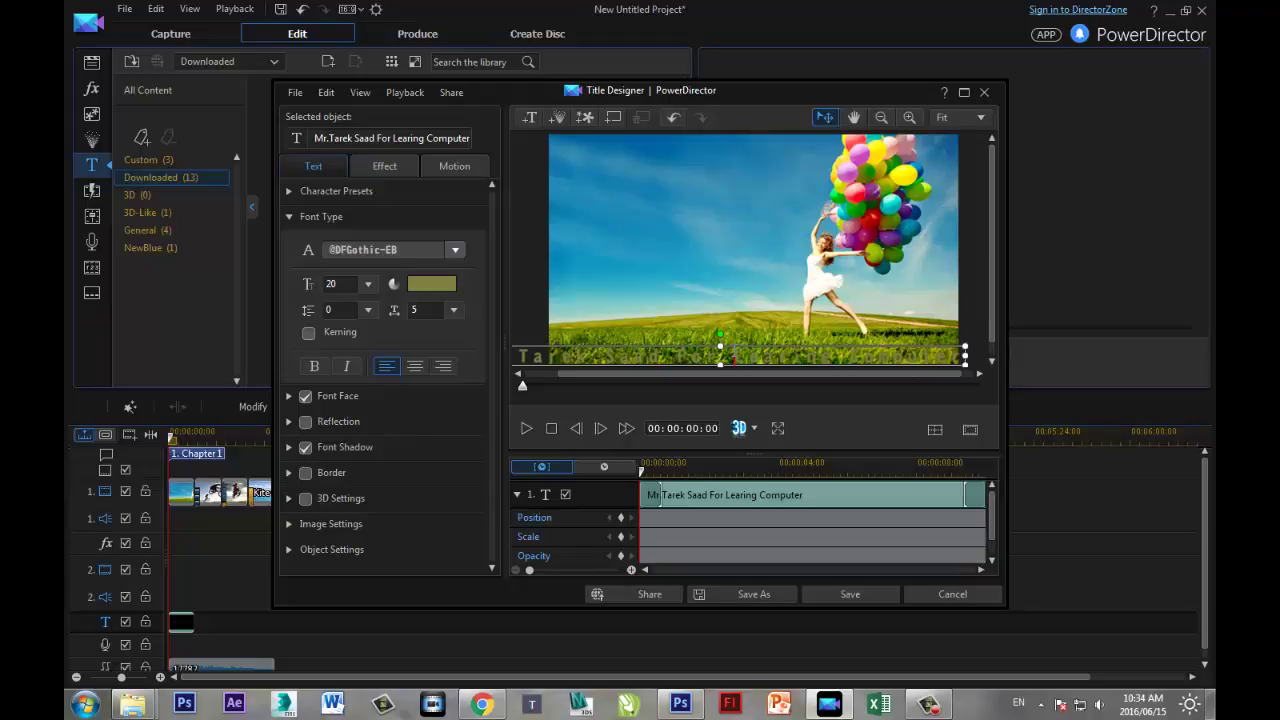
Change the colour of the whole title text to black
double_click(725, 356)
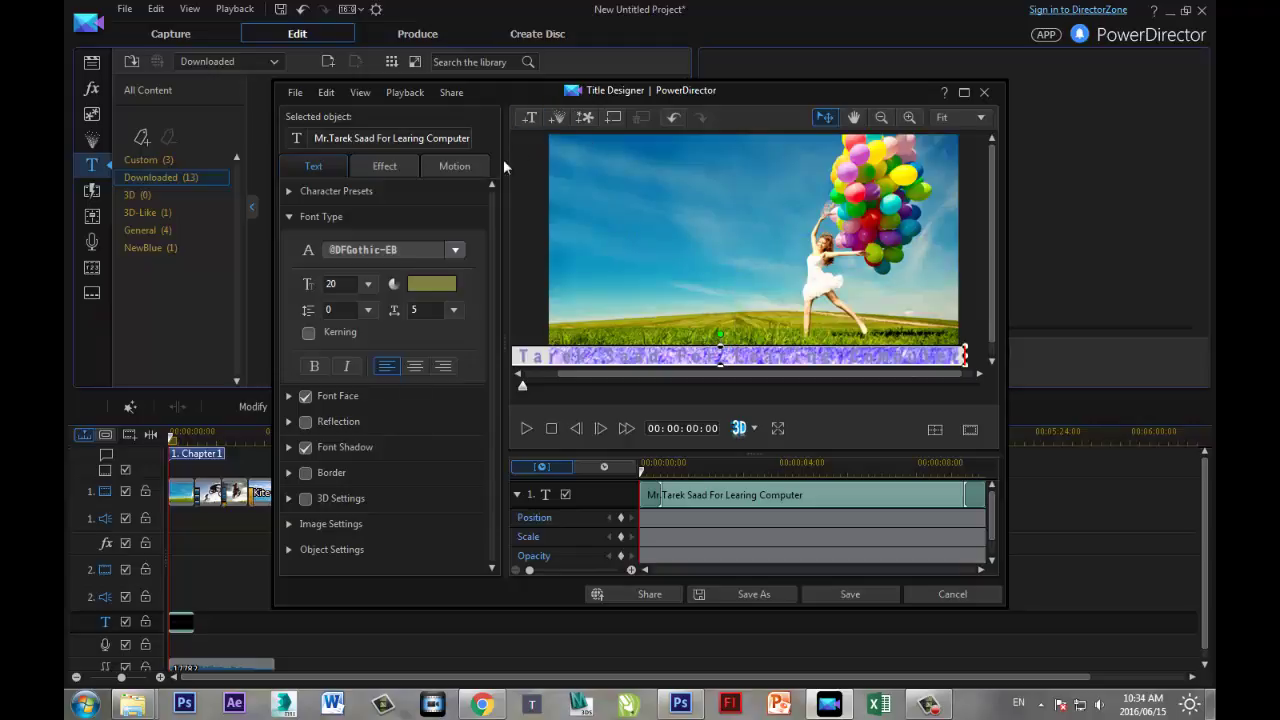
left_click(447, 290)
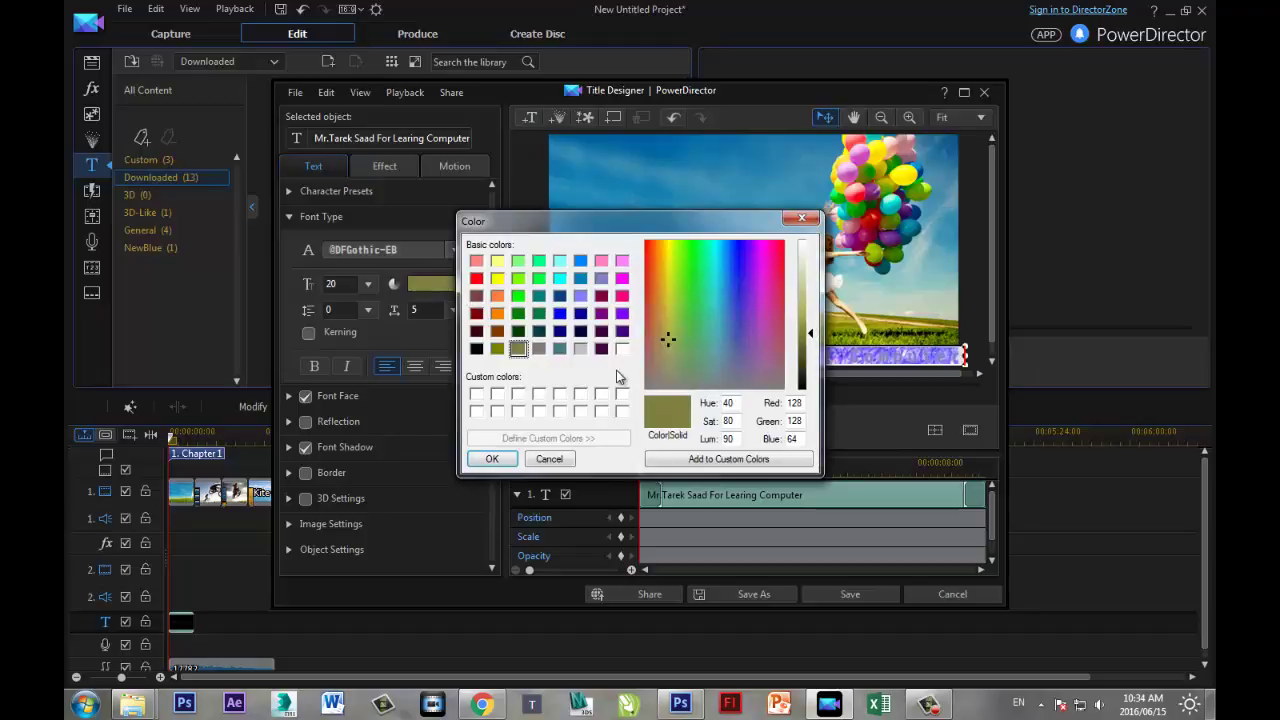
left_click(477, 350)
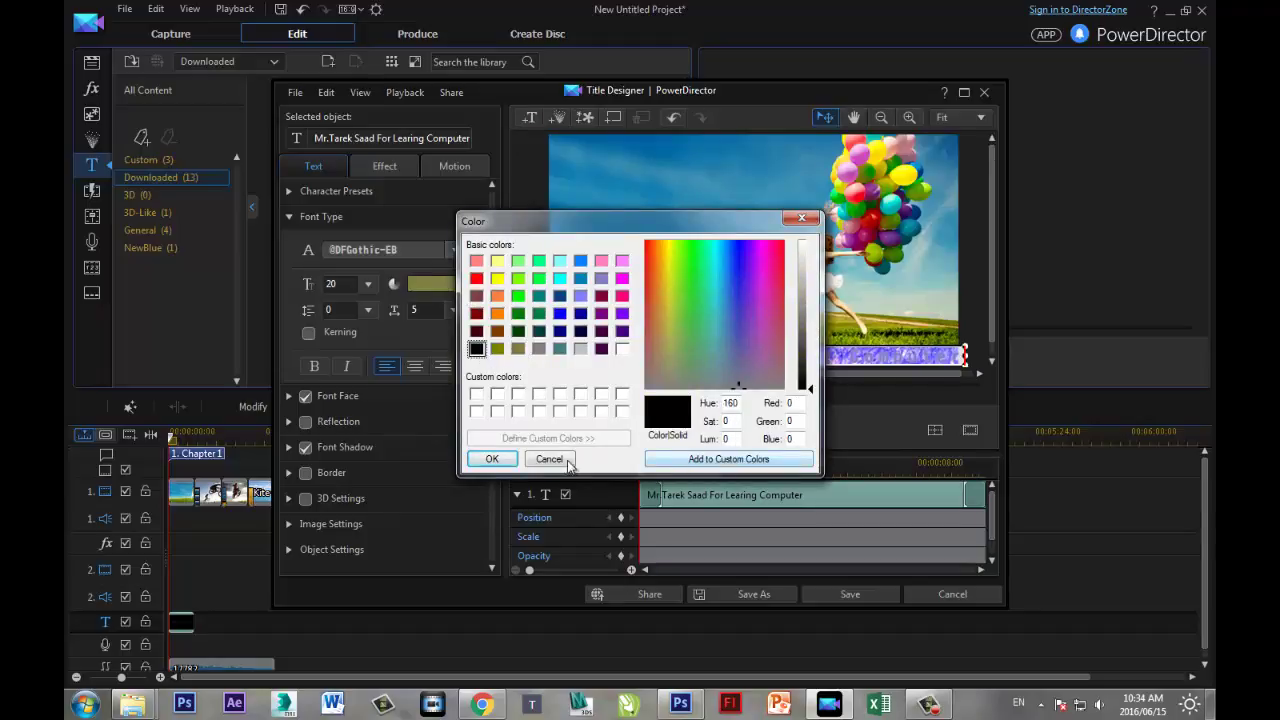
left_click(506, 460)
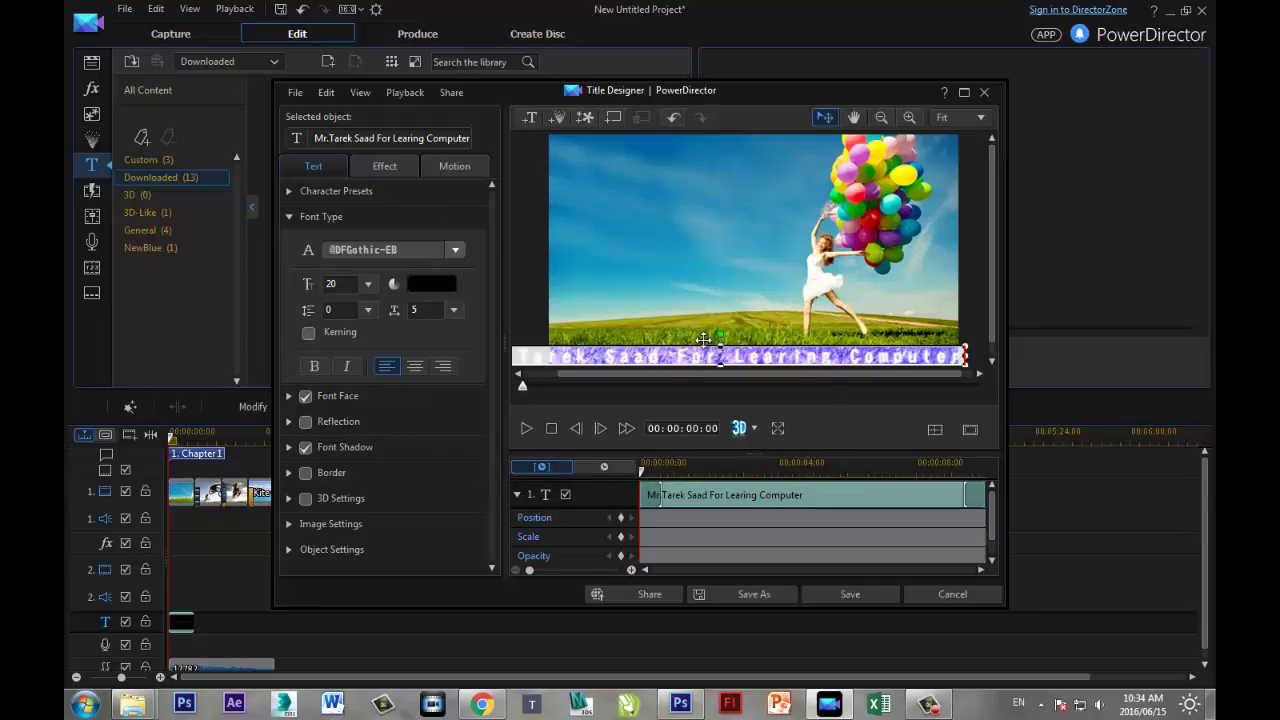
Move the title along the grass past the video frame's left edge, leaving only its last letters inside the frame
left_click(697, 322)
double_click(682, 355)
left_click(614, 343)
mouse_move(700, 345)
left_mouse_down()
mouse_move(622, 350)
mouse_move(715, 357)
left_mouse_up()
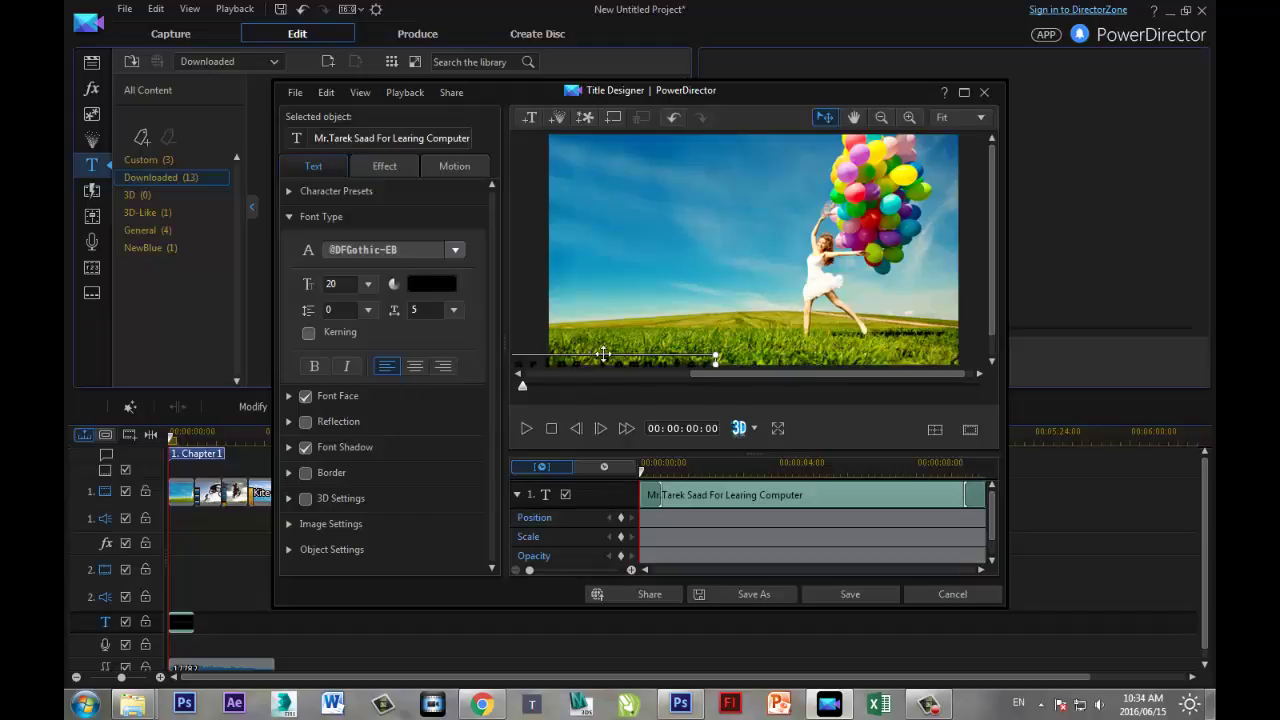
left_click_drag(603, 354, 514, 342)
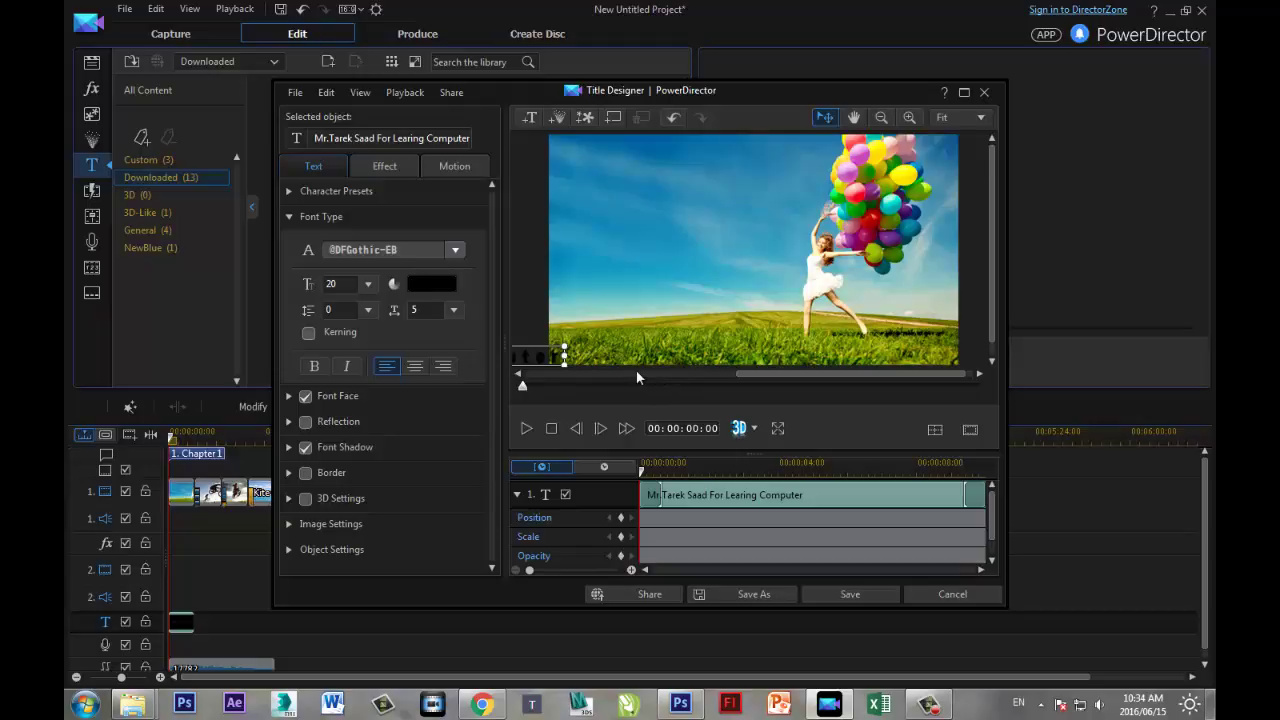
Apply the Scroll Left starting effect from the Roll and Crawl category to the title and save the title
left_click(393, 167)
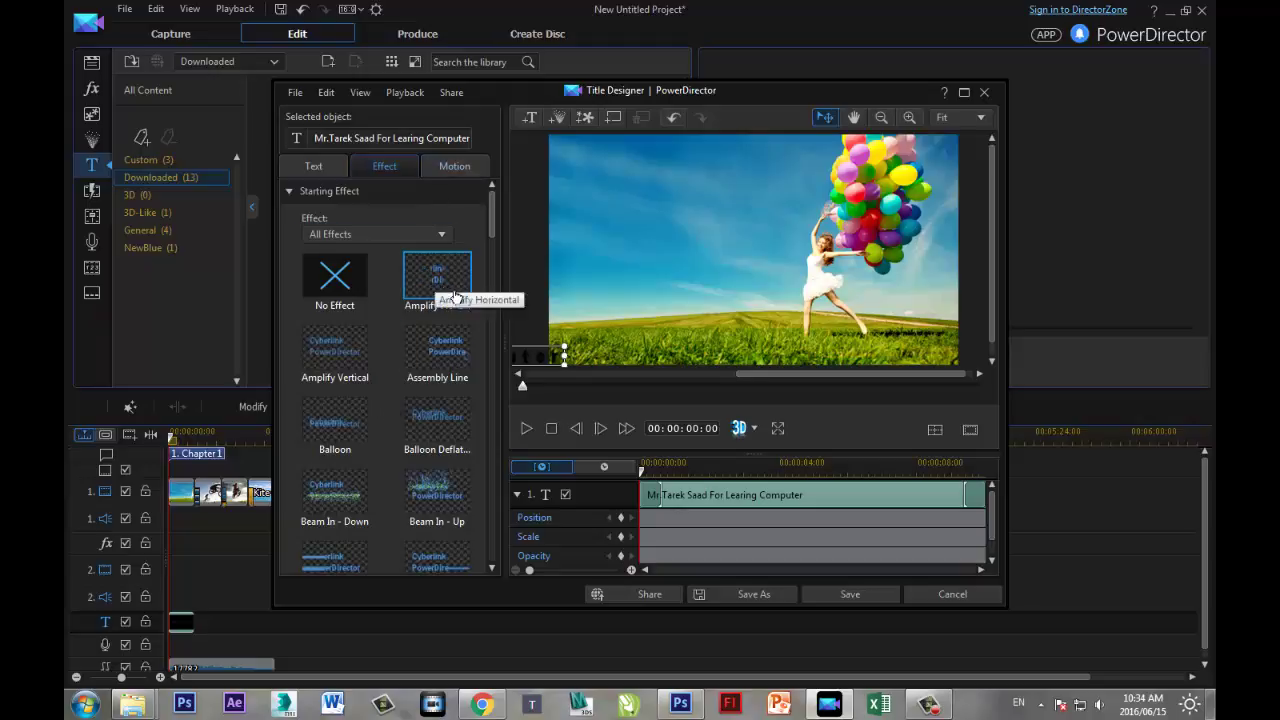
left_click(445, 238)
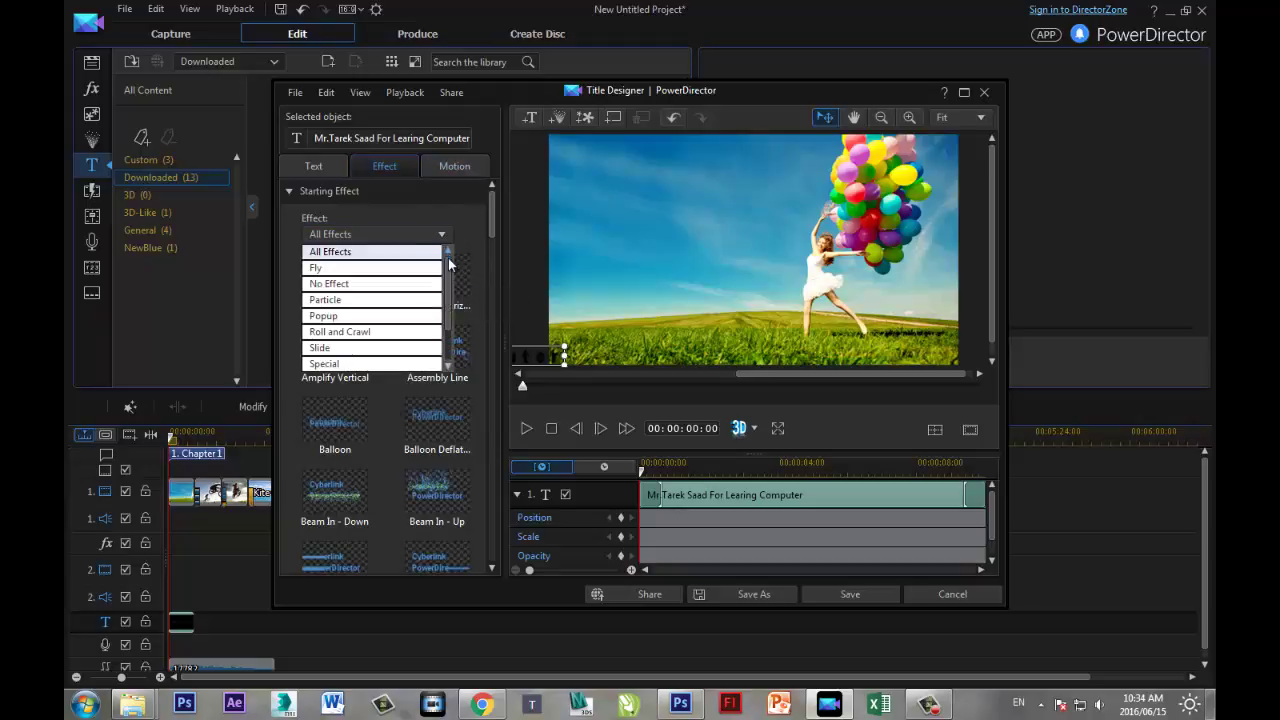
left_click(382, 335)
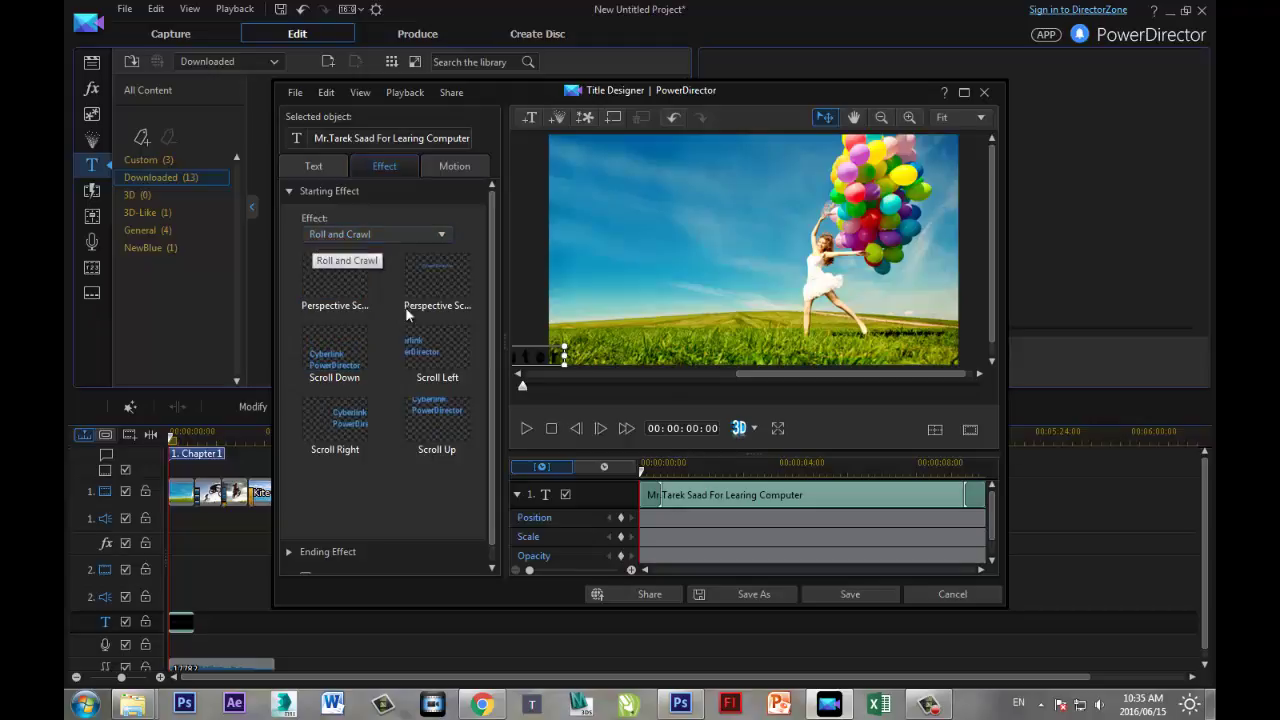
left_click(440, 348)
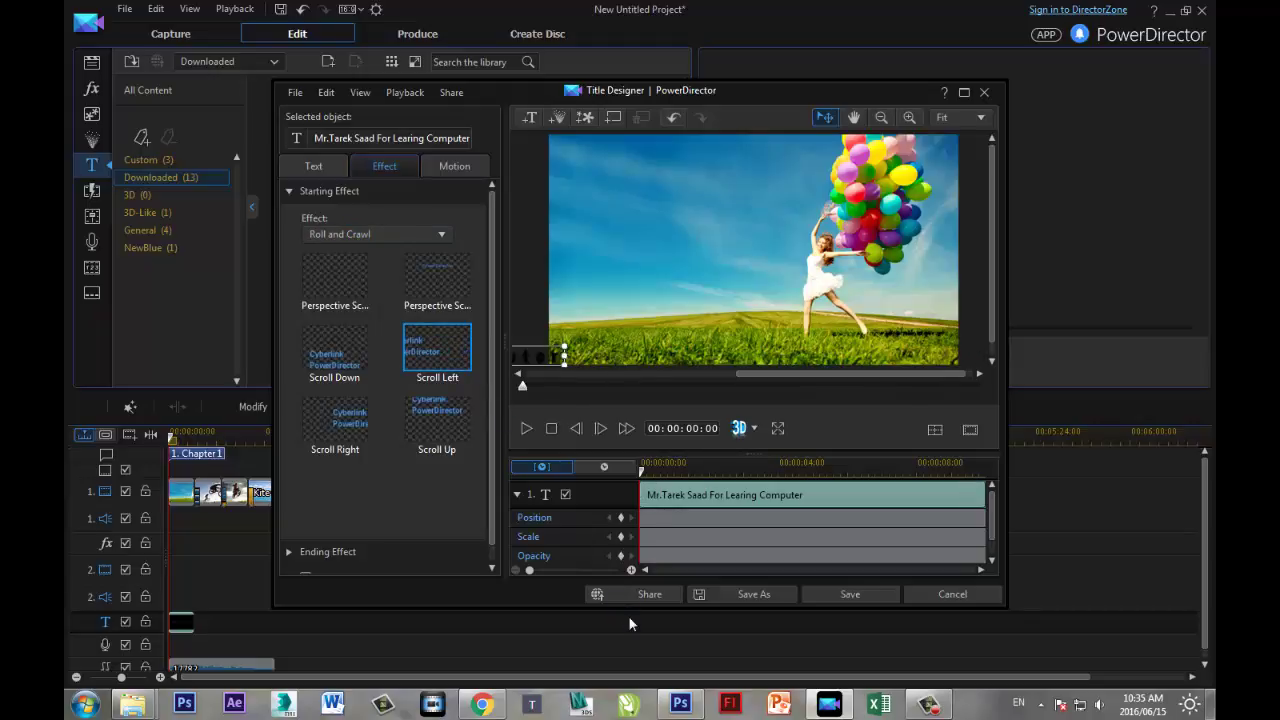
left_click(827, 597)
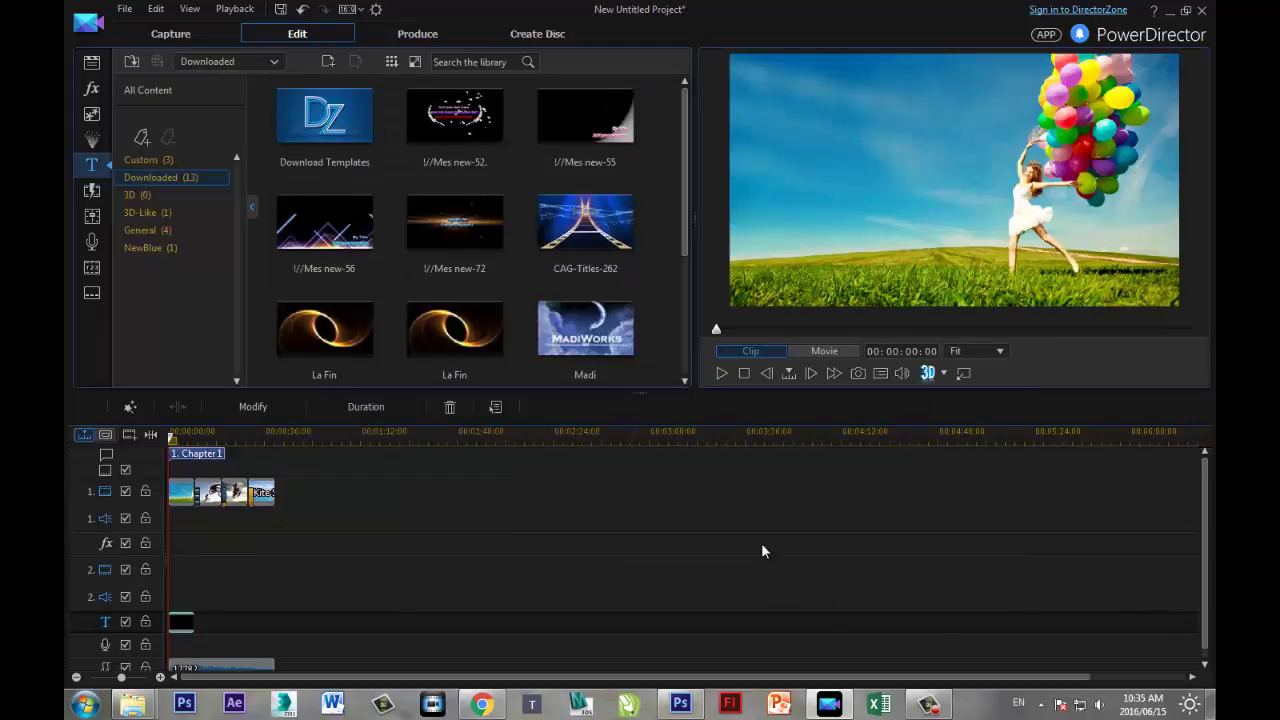
Preview the opening of the whole movie to check the title, and stop playback
left_click(824, 351)
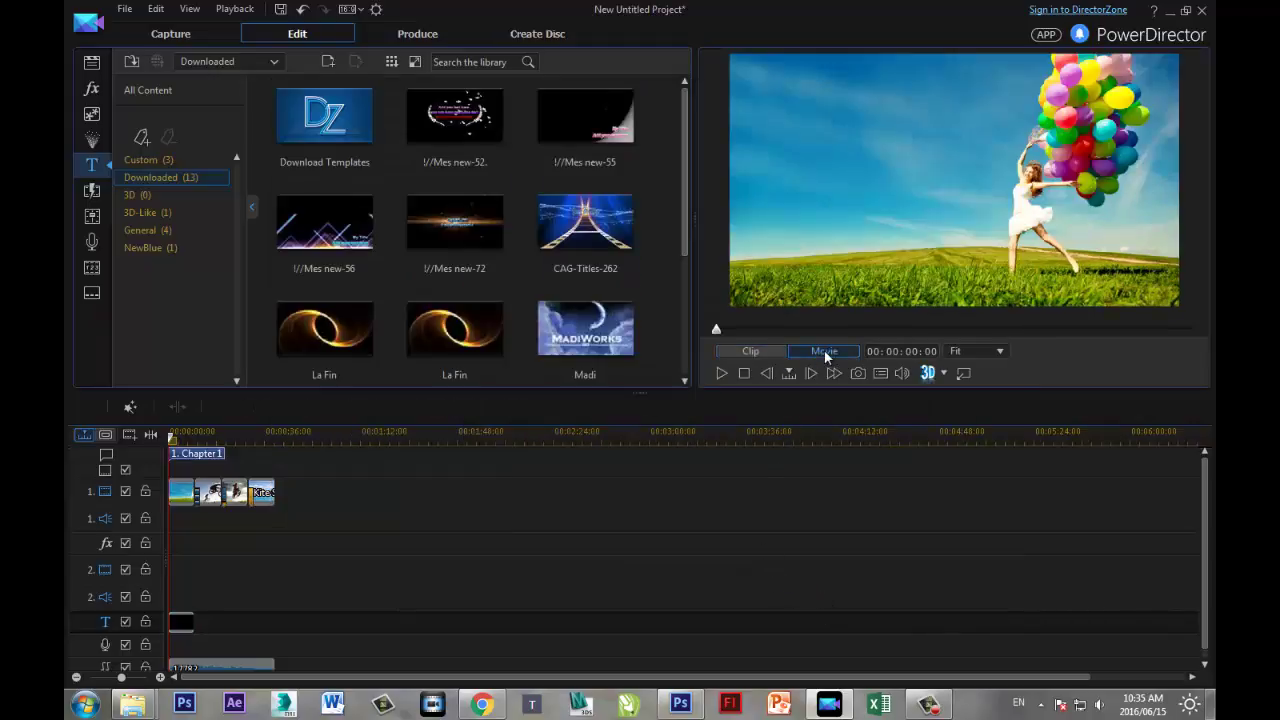
left_click(723, 374)
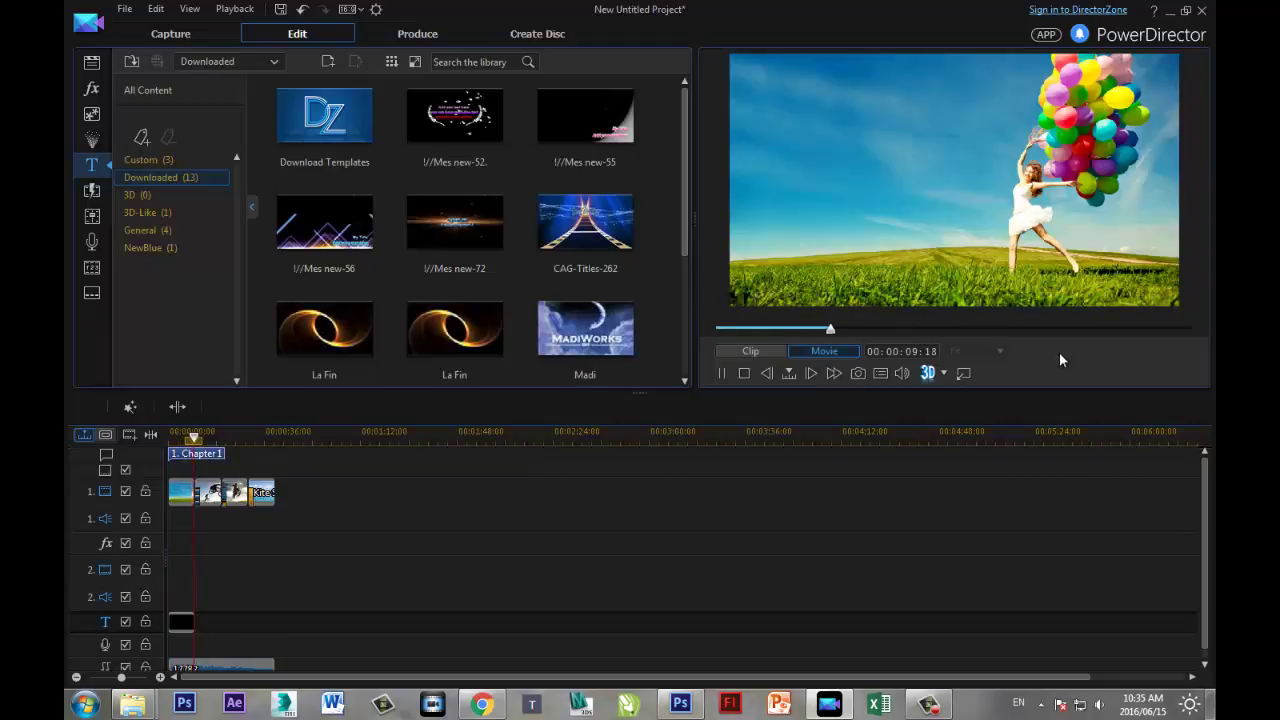
left_click(744, 373)
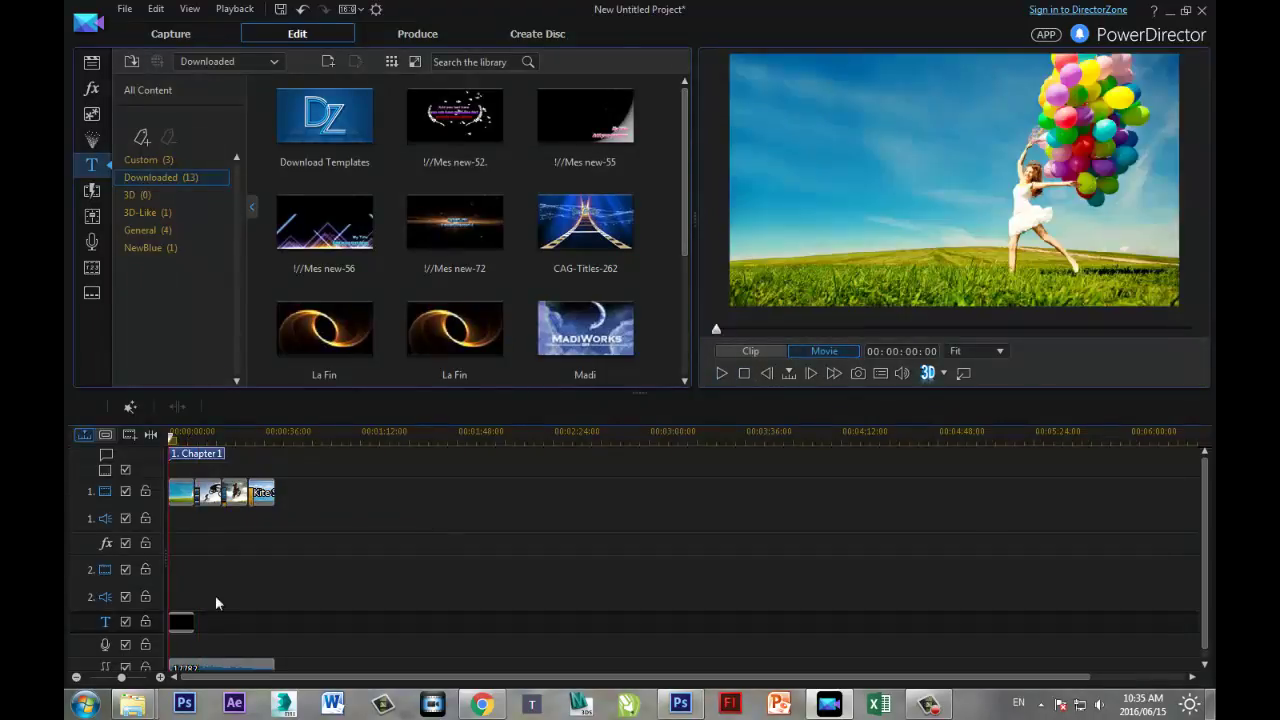
Extend the title clip to the end of the last video clip and return the playhead to the start
left_click(189, 621)
left_click_drag(189, 621, 273, 621)
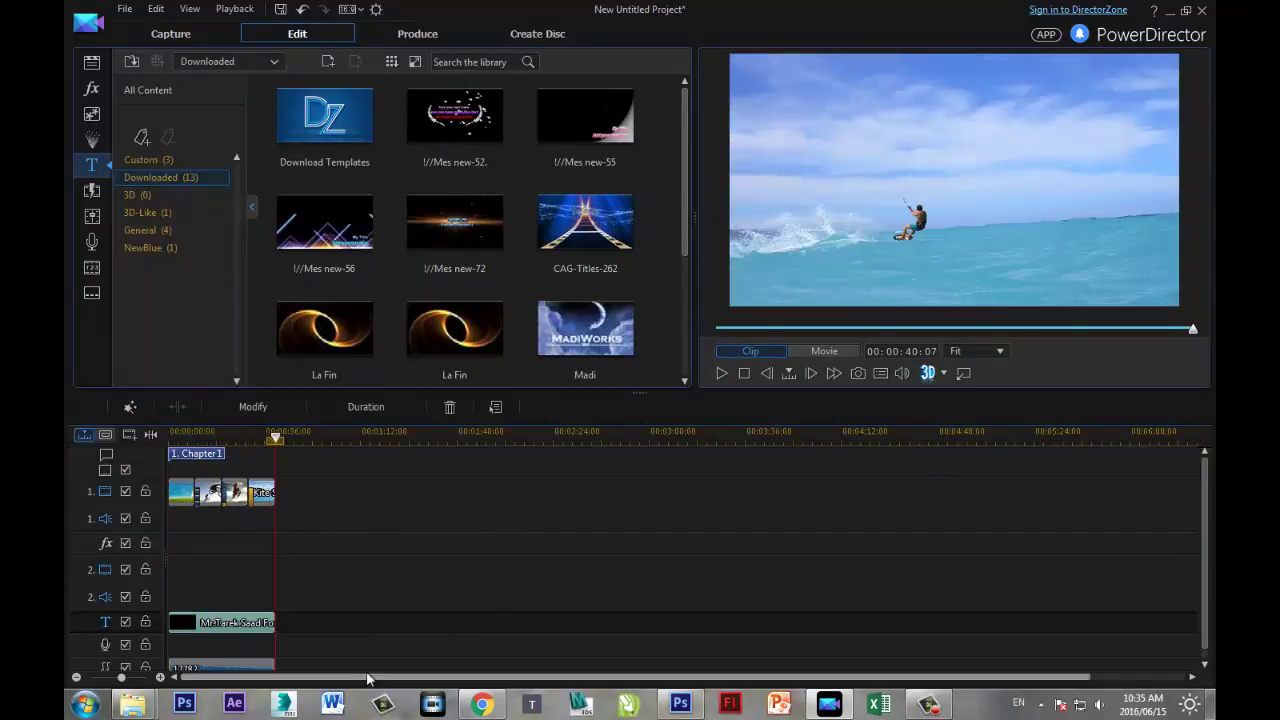
left_click_drag(277, 437, 171, 437)
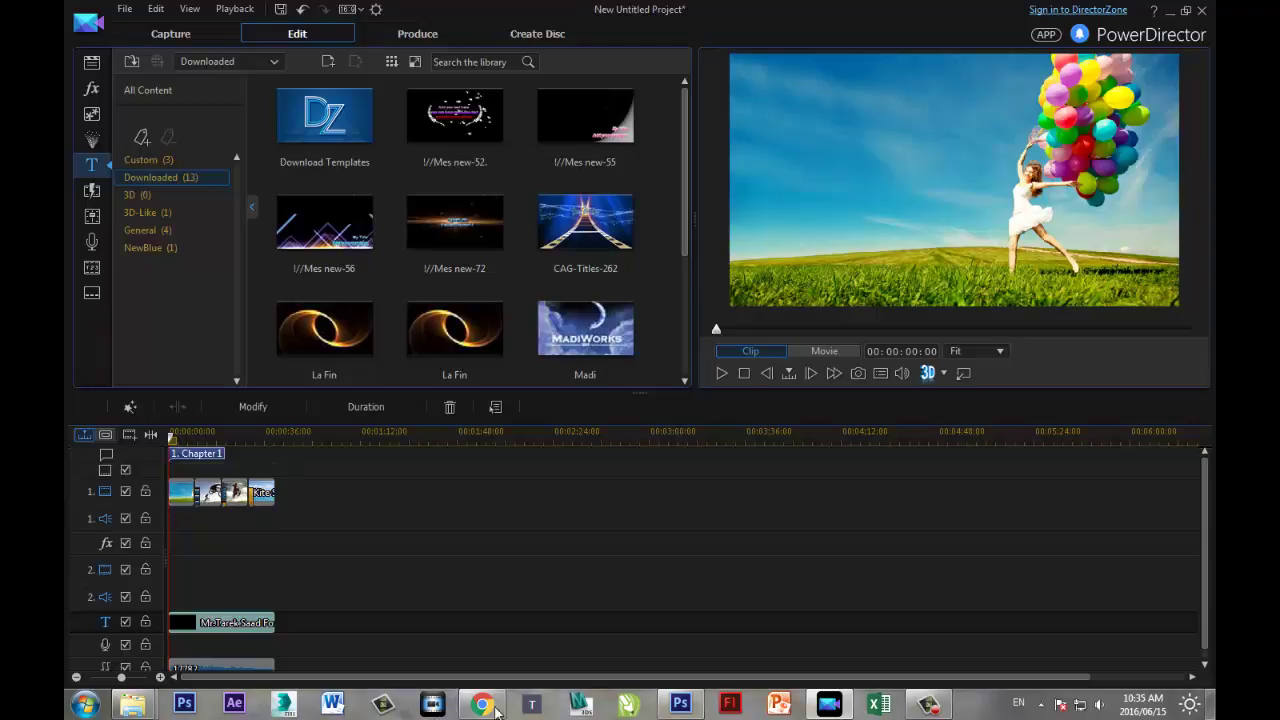
Play the movie from the start to check the scrolling title over the clips, and stop playback
left_click(802, 354)
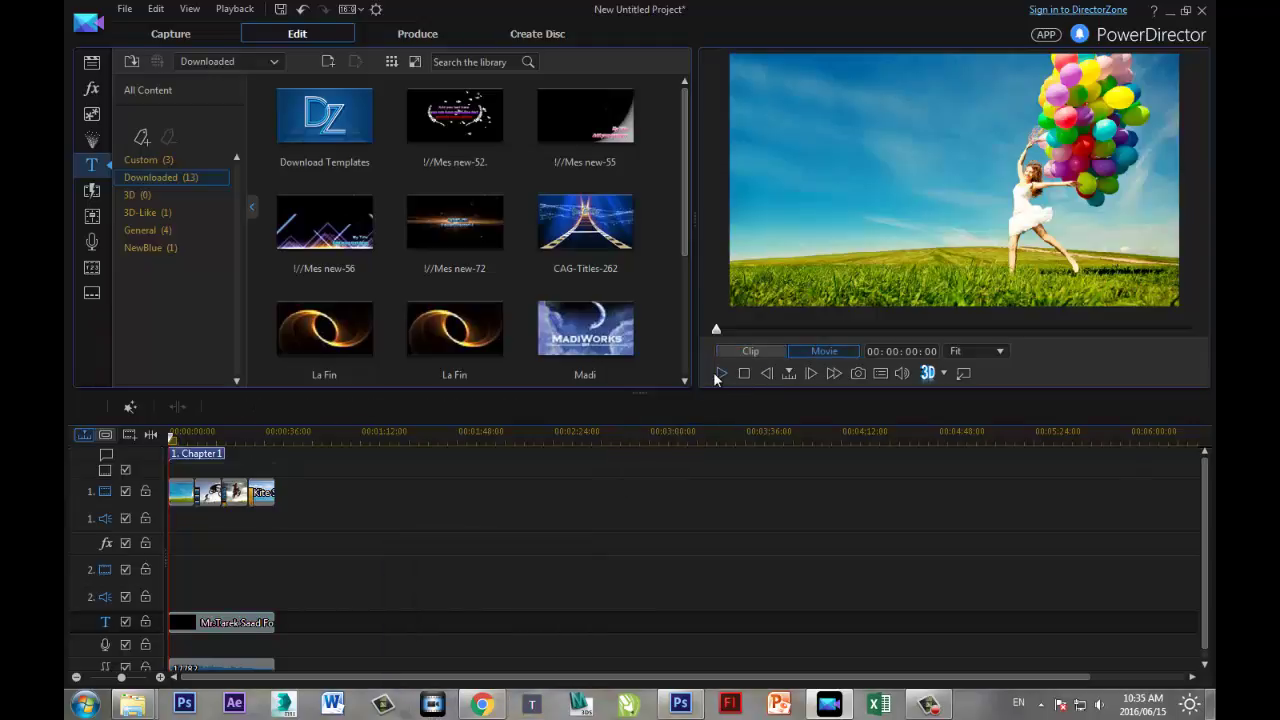
left_click(720, 374)
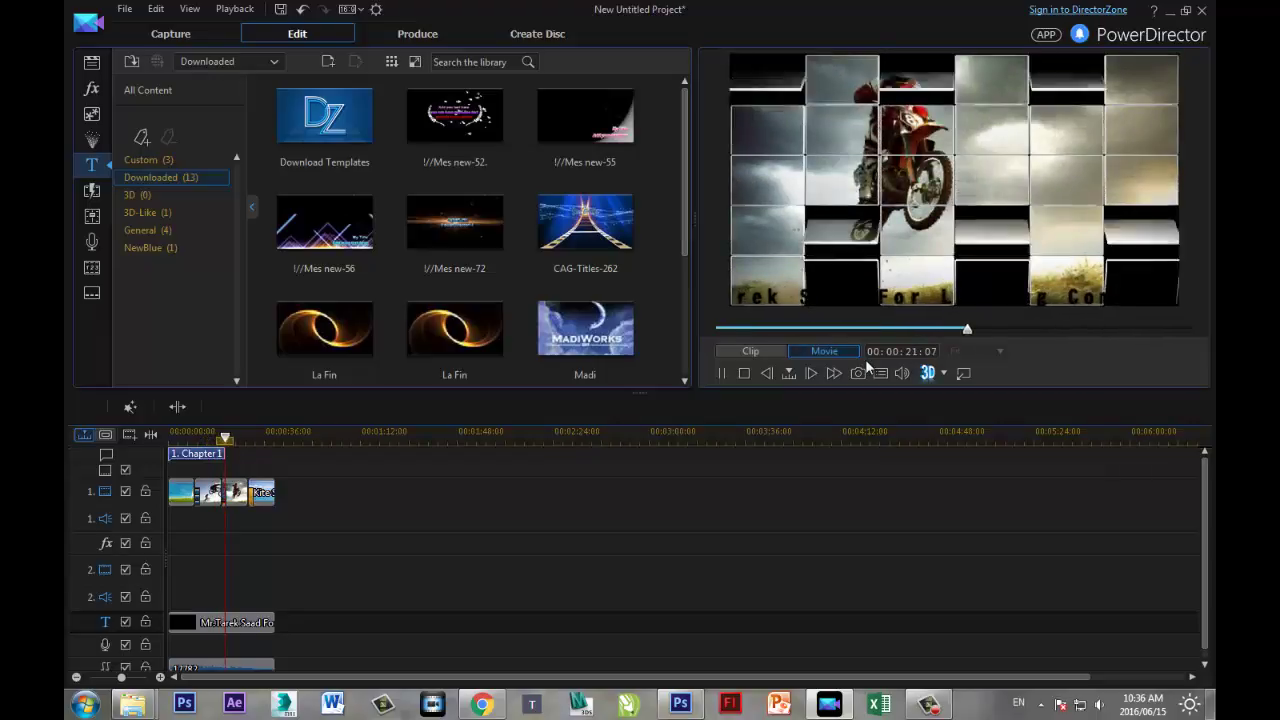
left_click(744, 373)
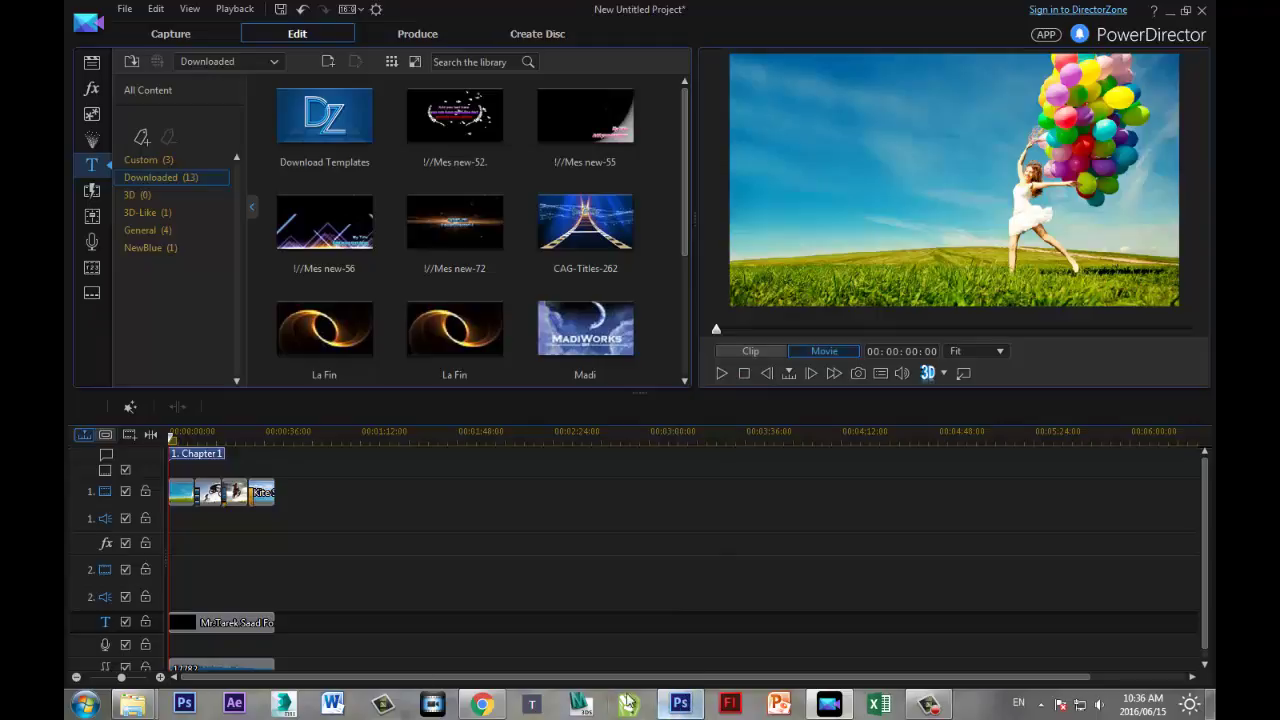
Switch to Photoshop
left_click(680, 704)
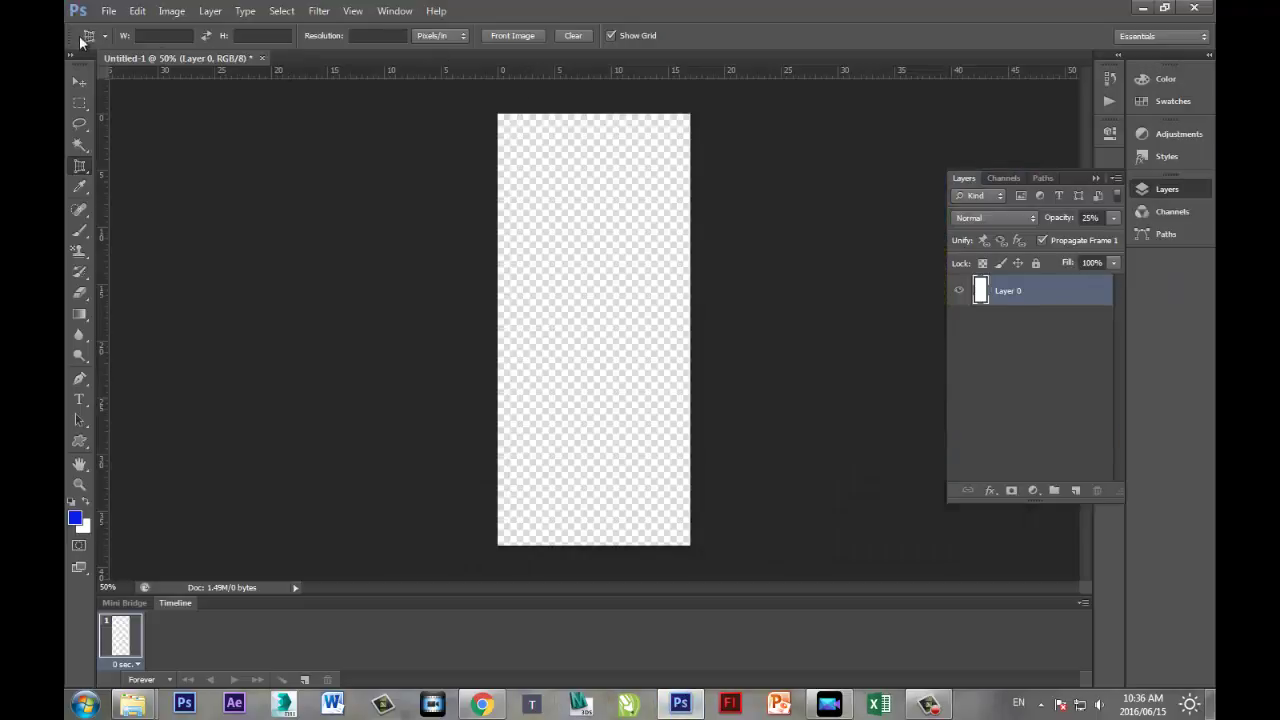
left_click(108, 11)
left_click(122, 30)
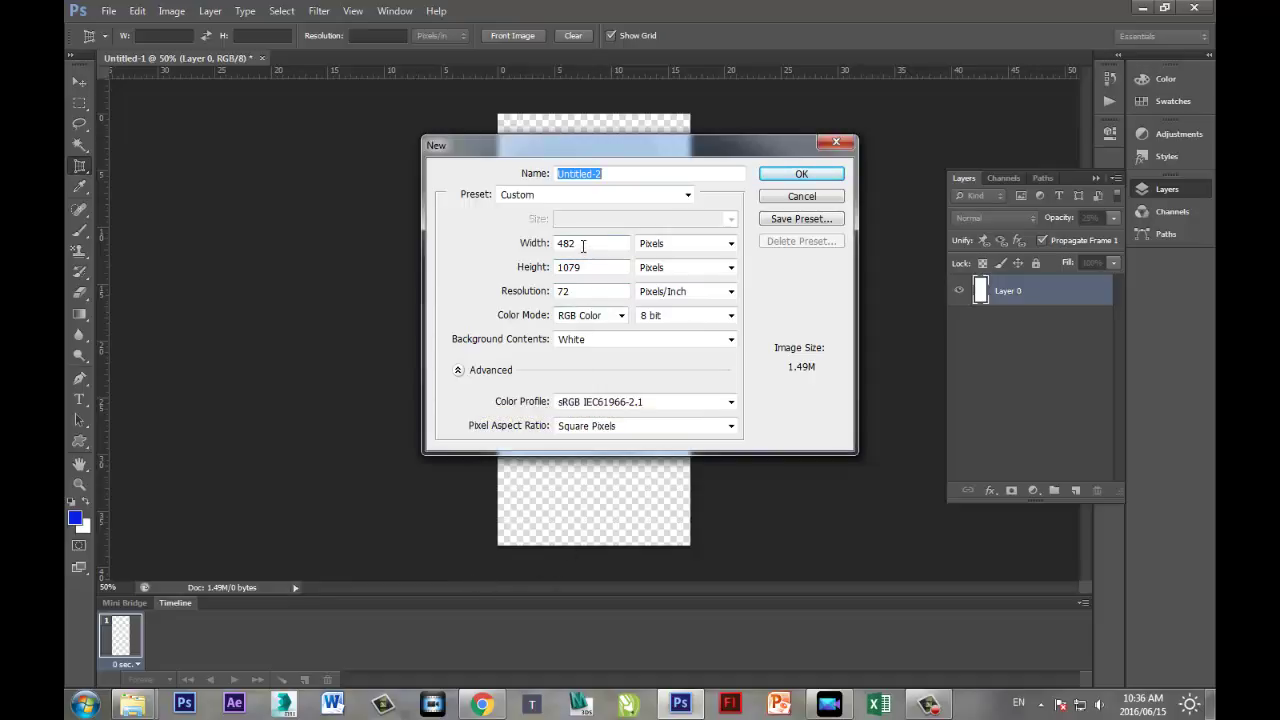
left_click_drag(583, 246, 540, 250)
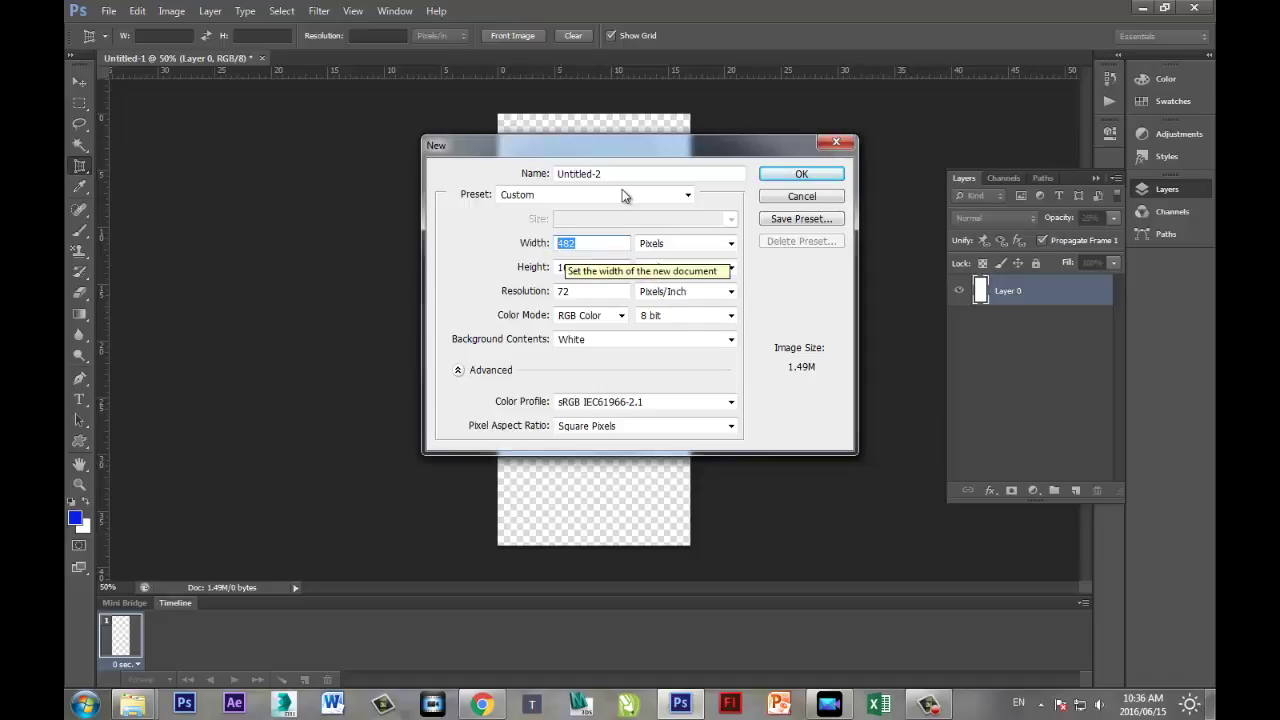
left_click(772, 197)
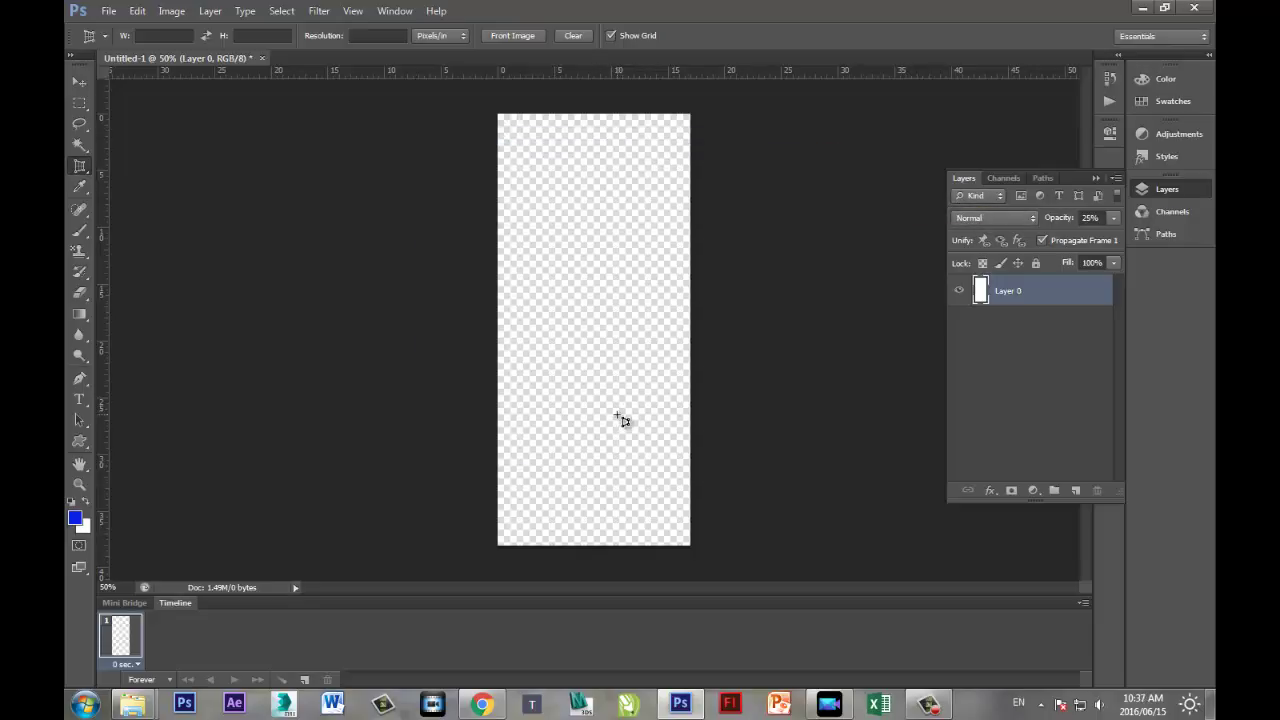
Start a new document and set its width to 1079 pixels
left_click(107, 11)
mouse_move(137, 12)
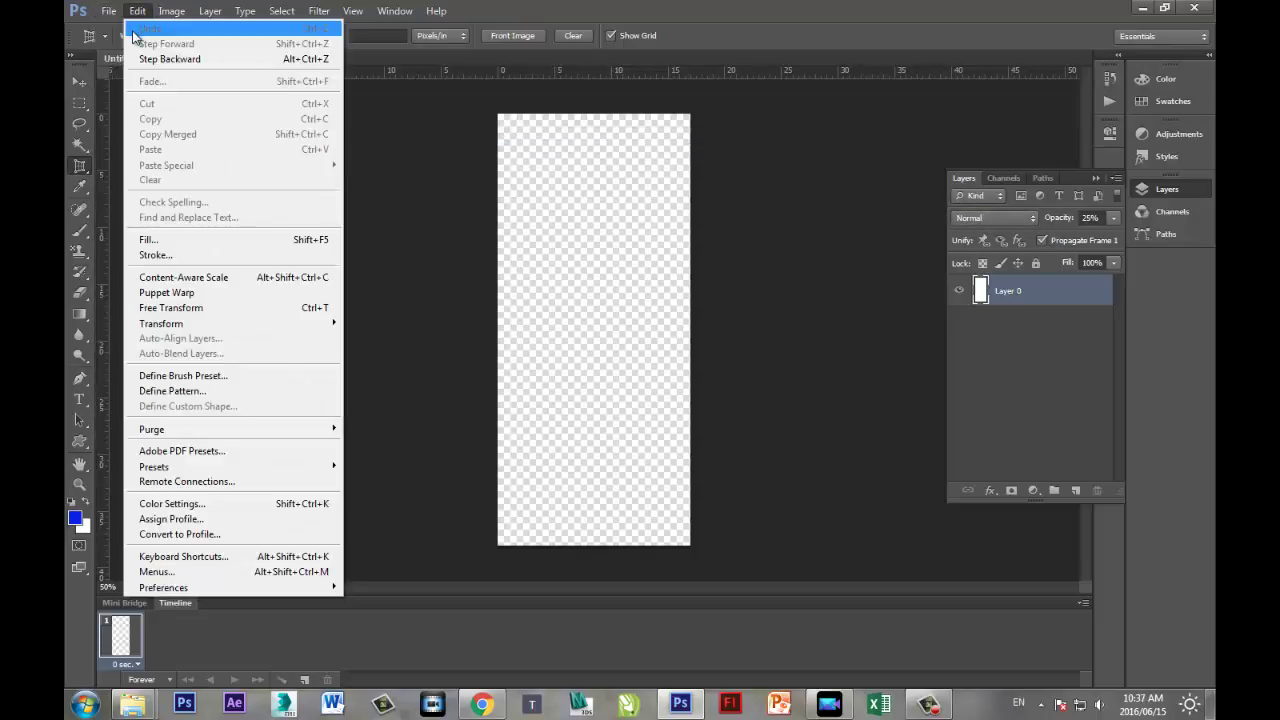
left_click(122, 27)
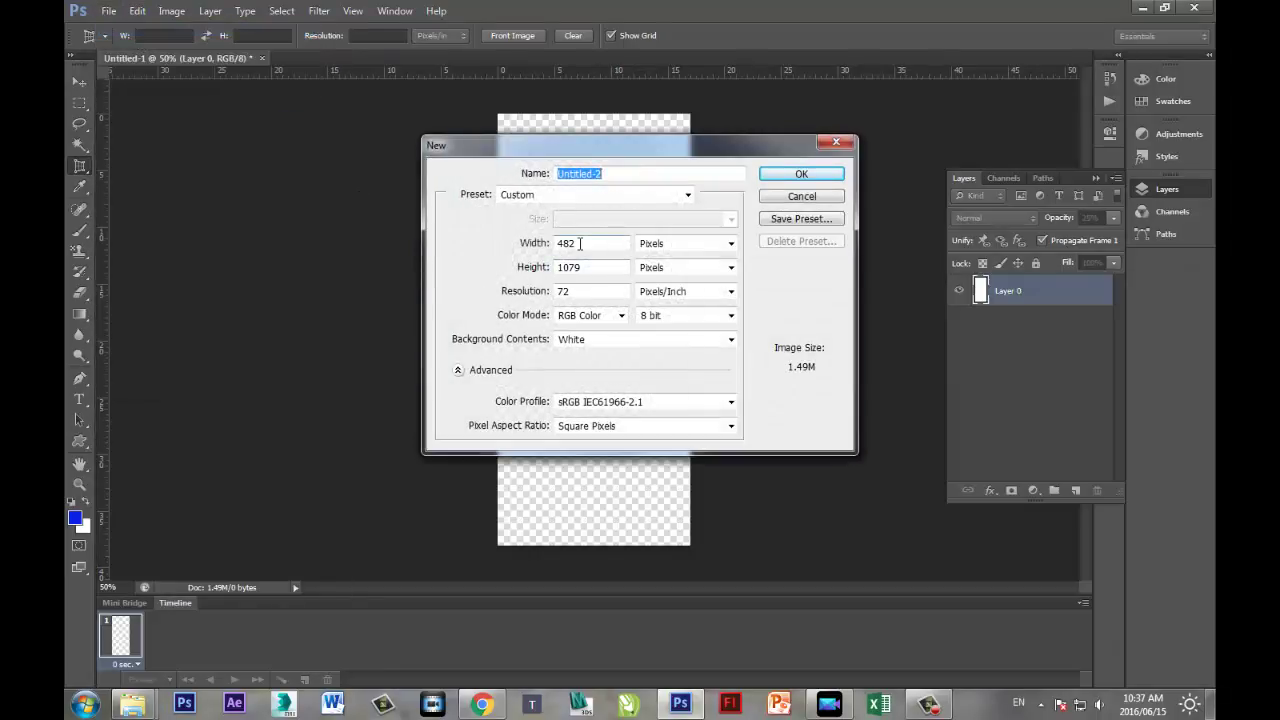
left_click_drag(580, 243, 493, 237)
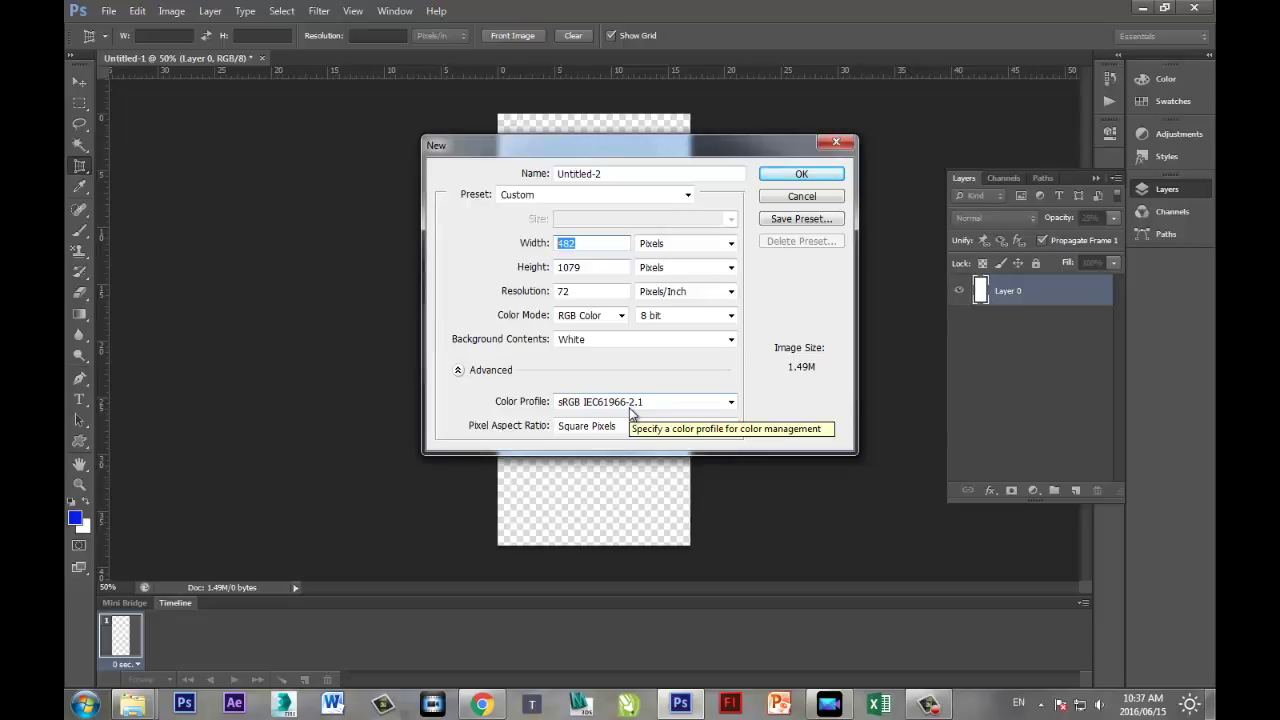
type("1")
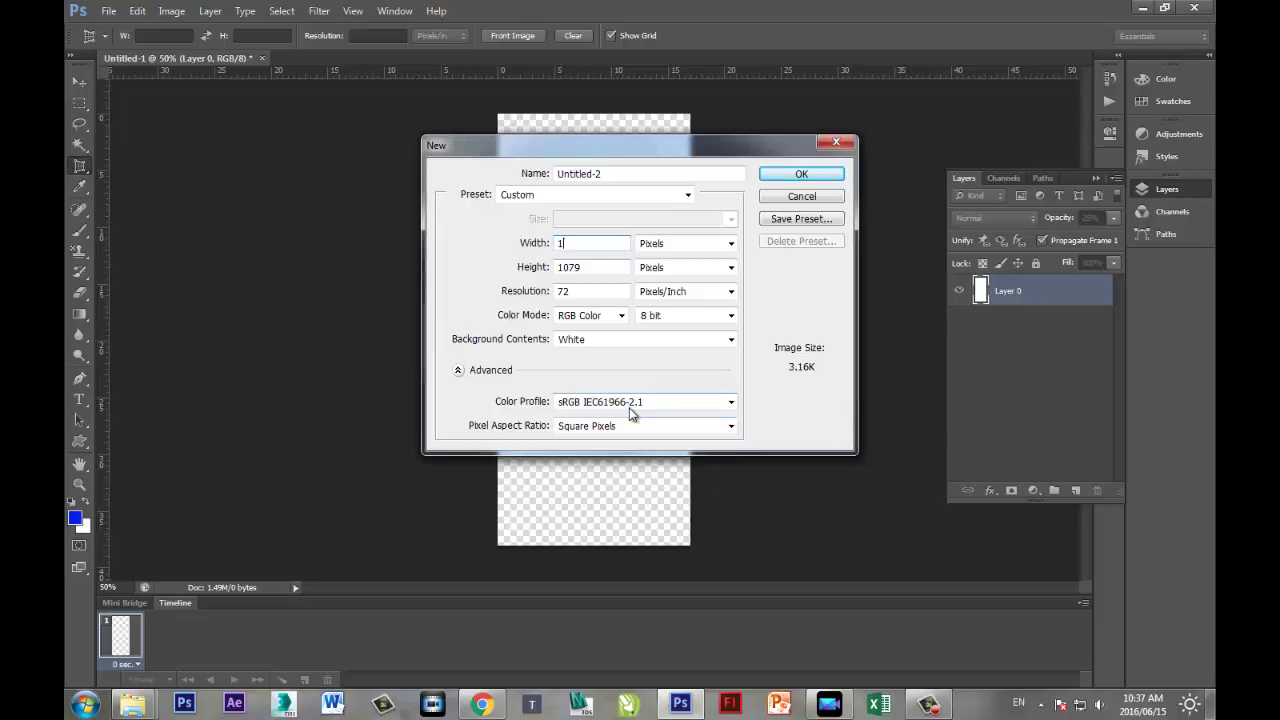
type("080")
left_click_drag(570, 243, 587, 242)
type("79")
key("Tab")
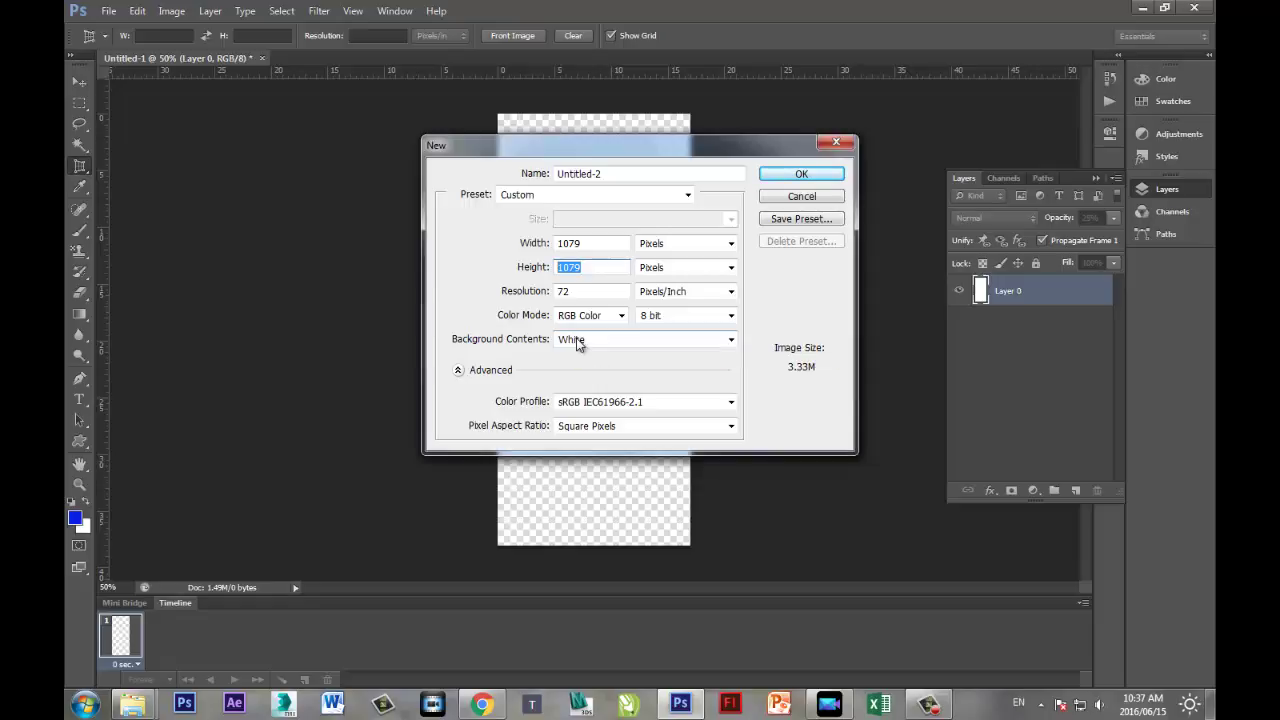
Set the new document's height to 100 pixels and create it with a white background
type("60")
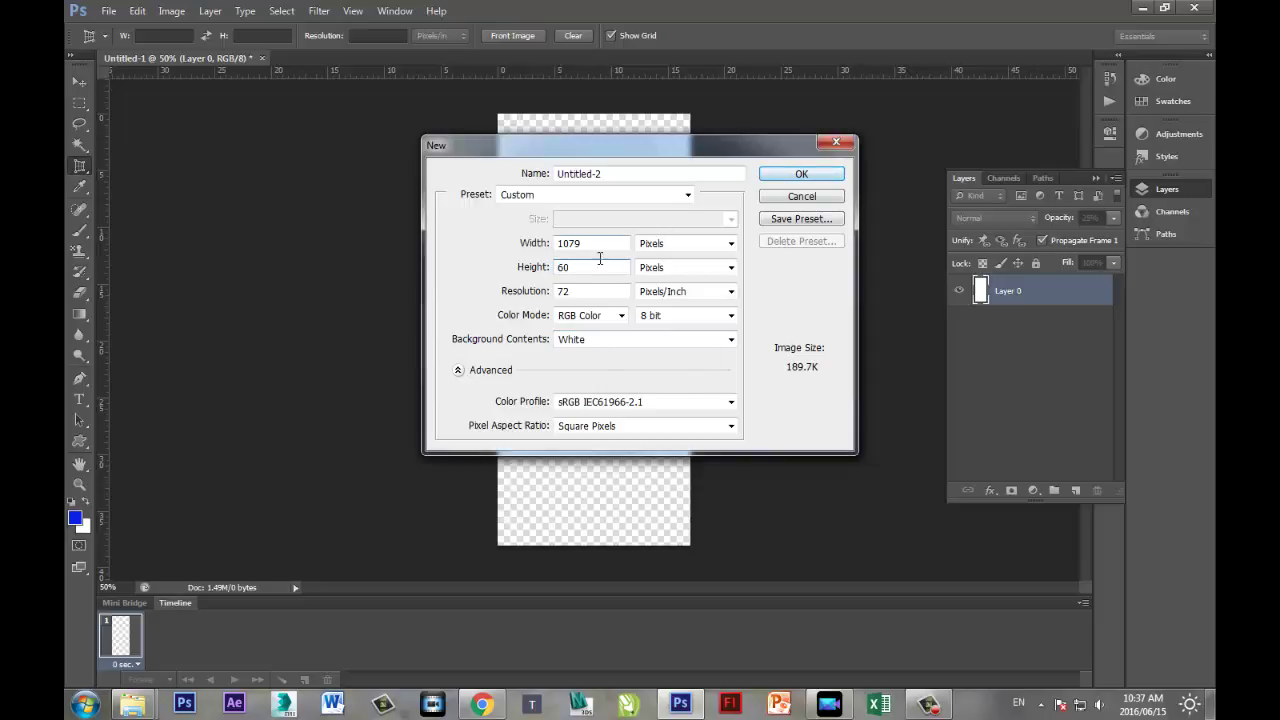
double_click(556, 268)
type("100")
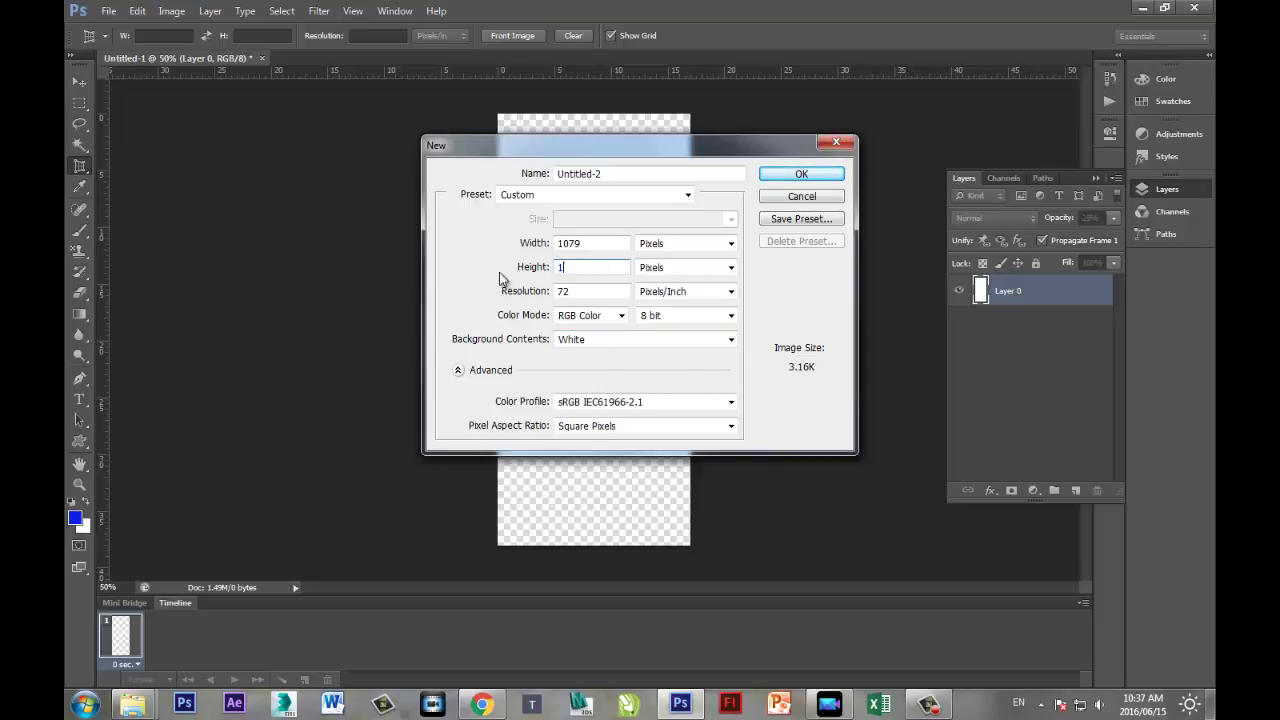
left_click(801, 174)
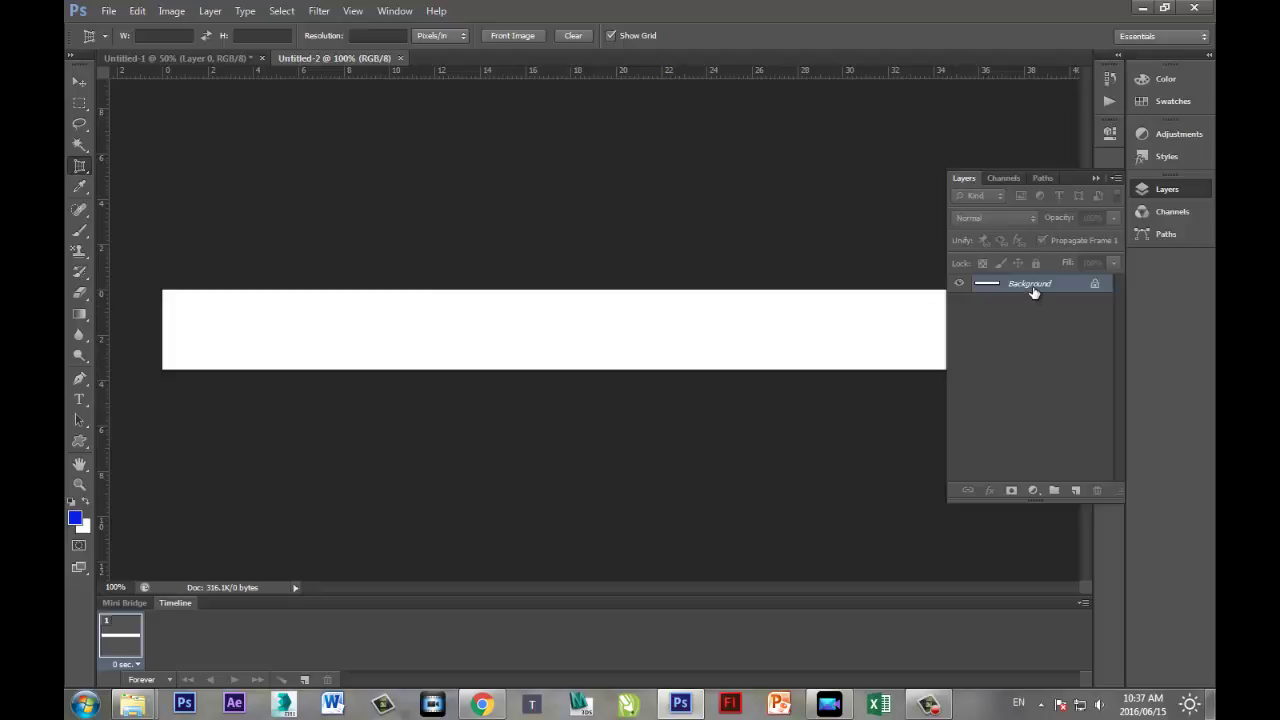
Convert the locked Background layer into a regular layer and set its opacity to 25%
left_click(1093, 179)
left_click(1153, 192)
double_click(1035, 285)
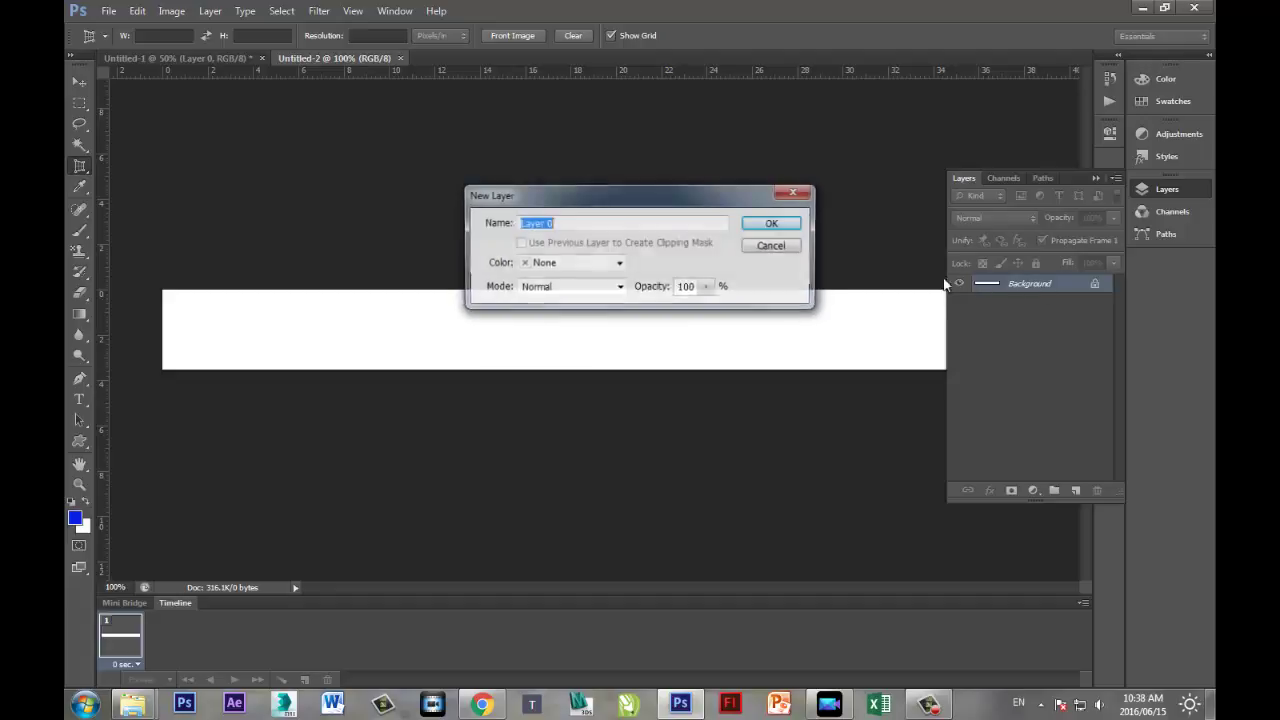
left_click(778, 221)
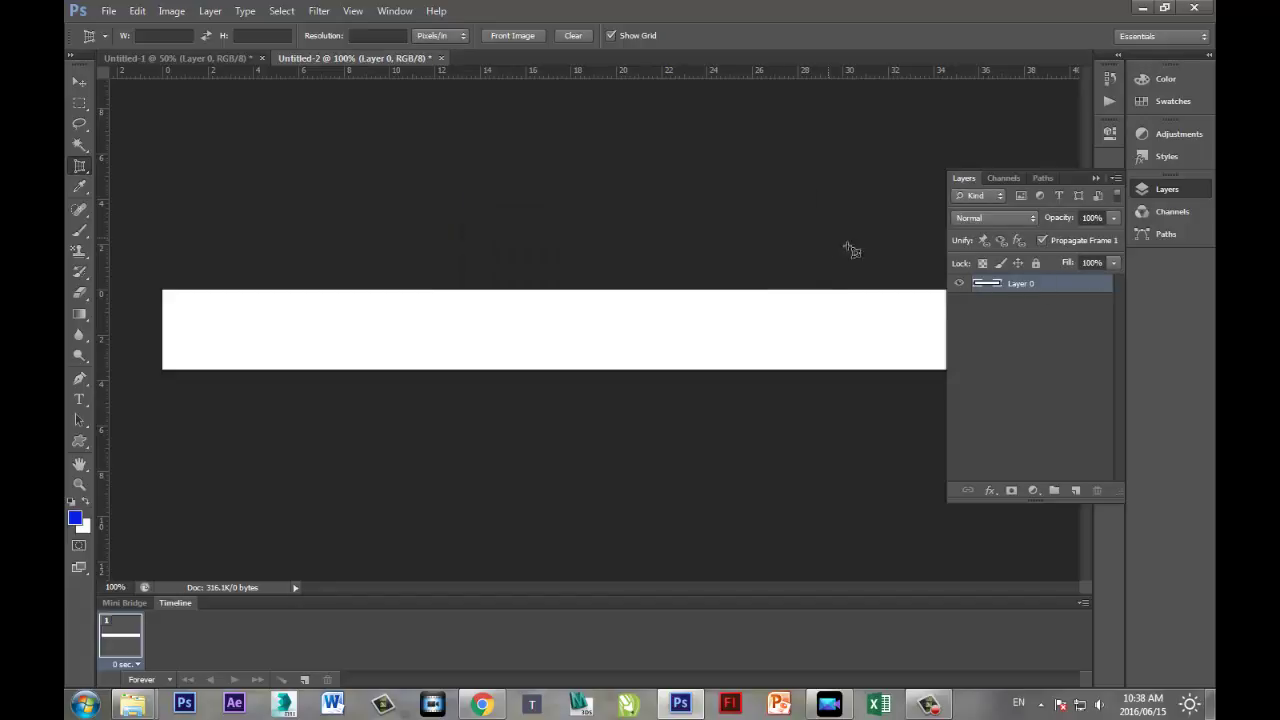
left_click(1113, 218)
left_click_drag(1062, 234, 1052, 234)
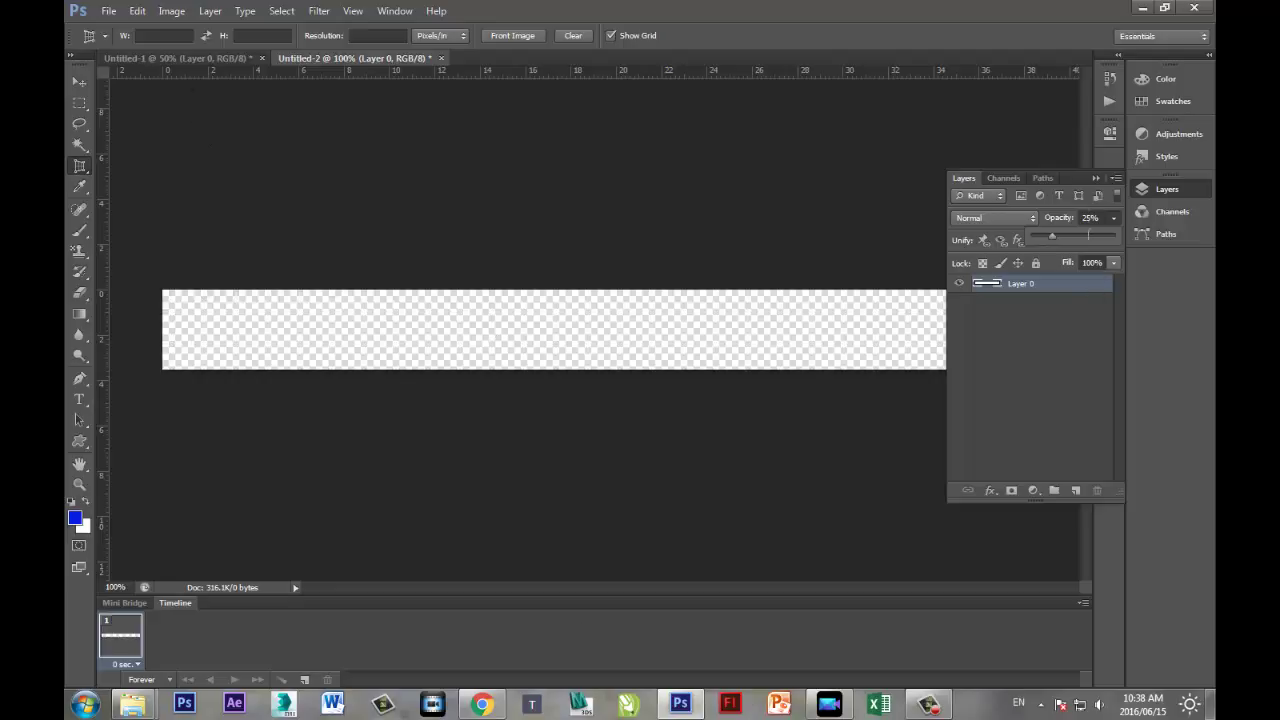
Save the semi-transparent strip to the Desktop in PNG format with the file name 2
left_click(119, 13)
left_click(133, 203)
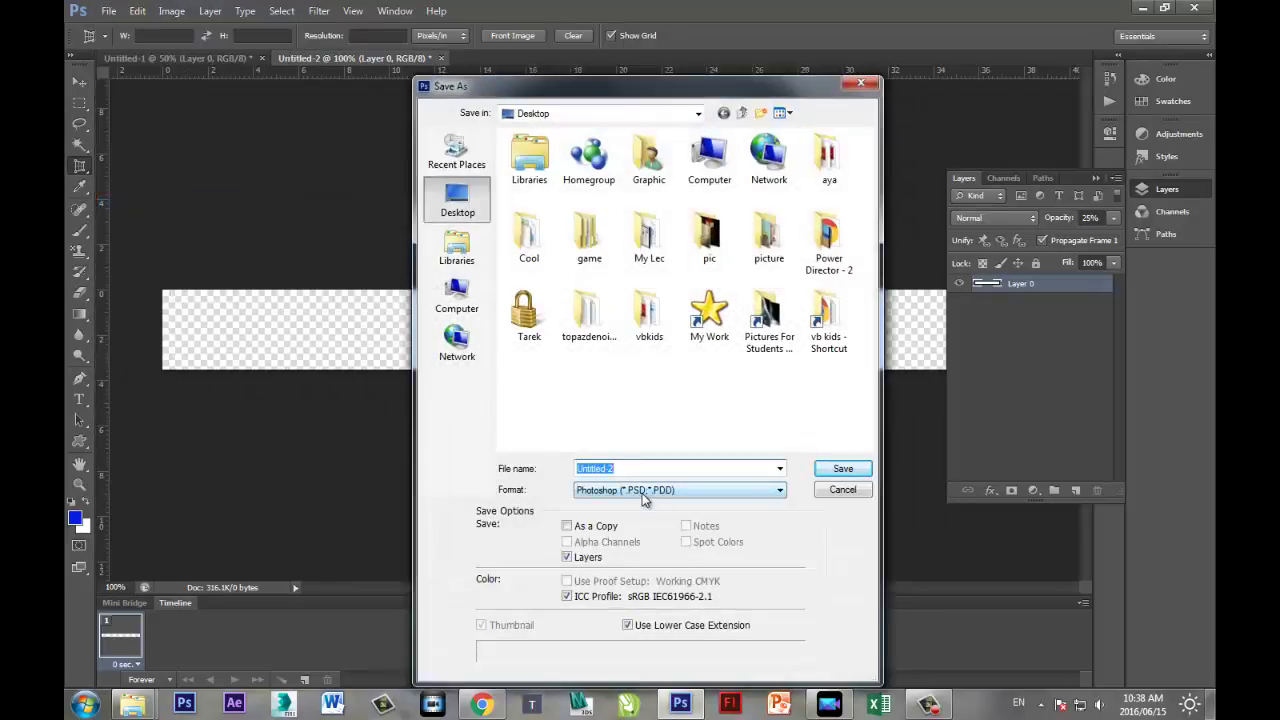
type("2")
left_click(642, 493)
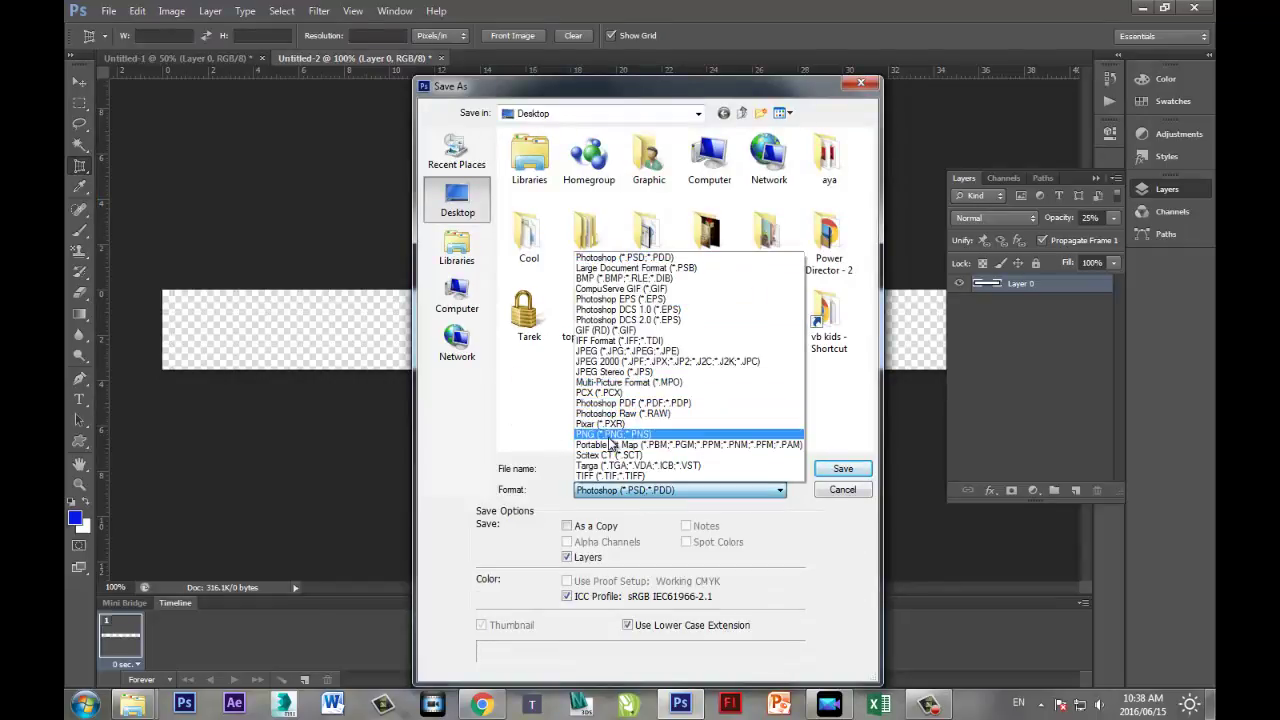
left_click(613, 435)
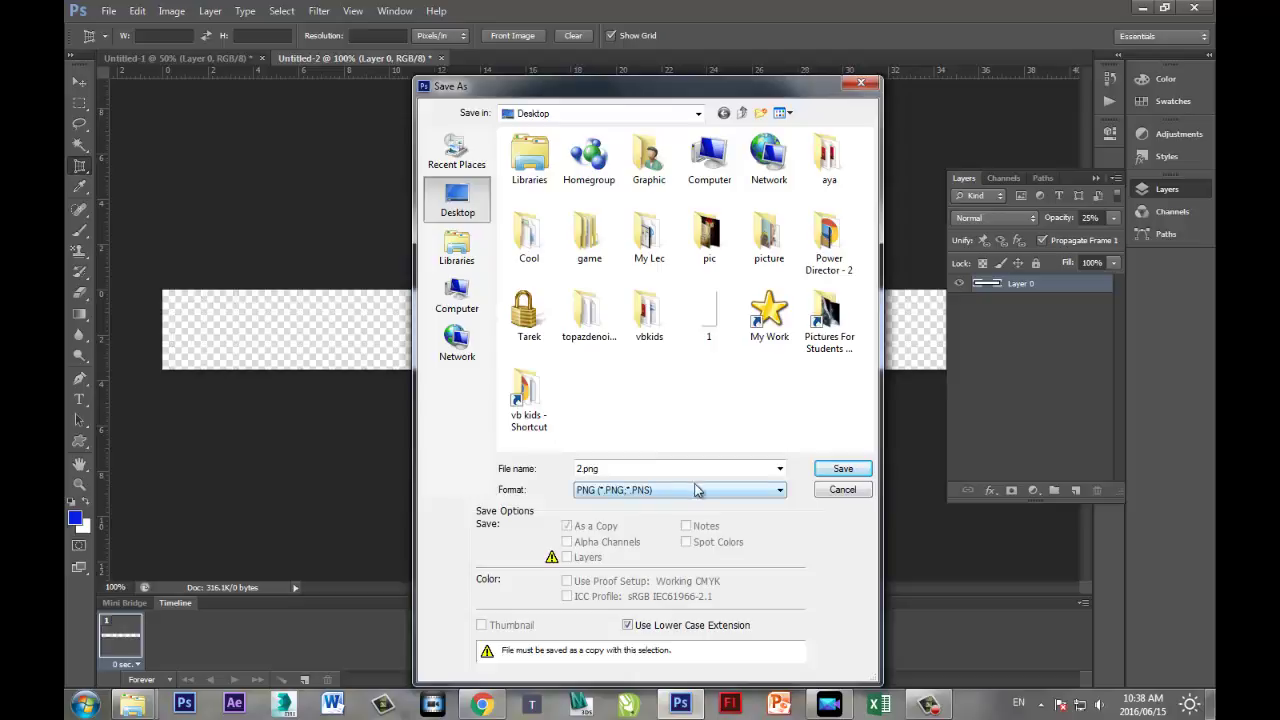
left_click(465, 206)
left_click(843, 468)
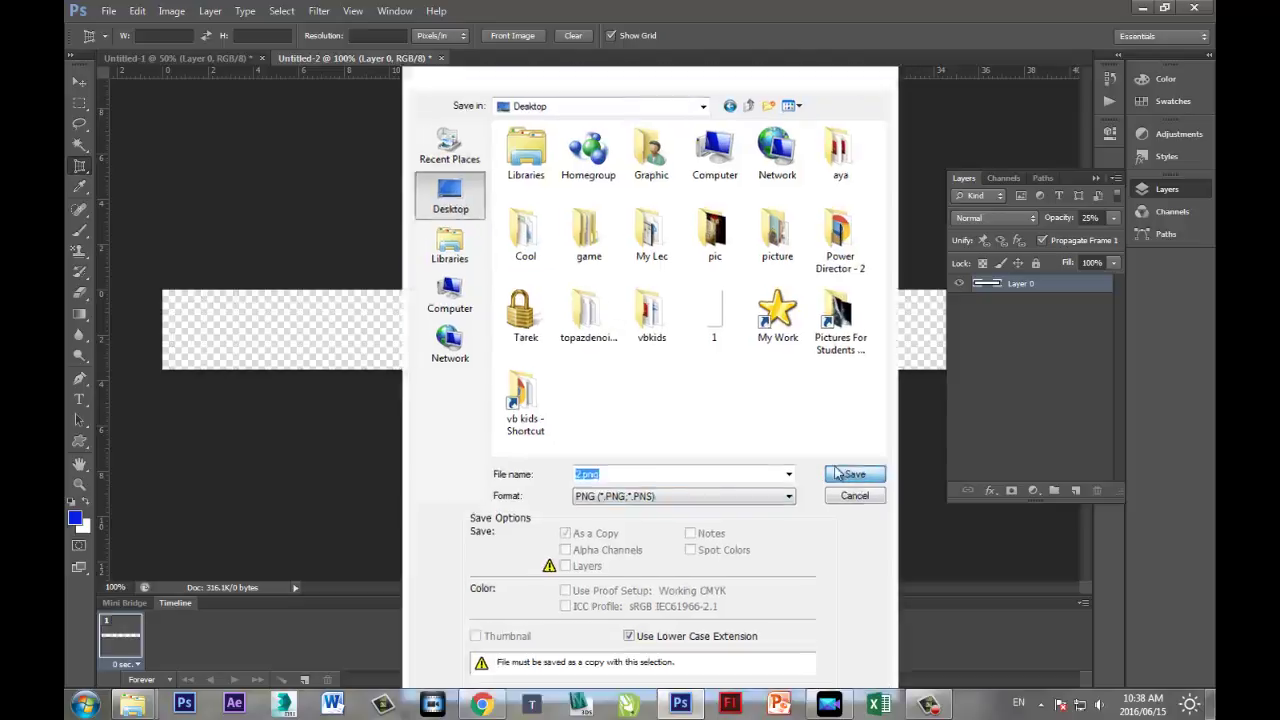
left_click(690, 217)
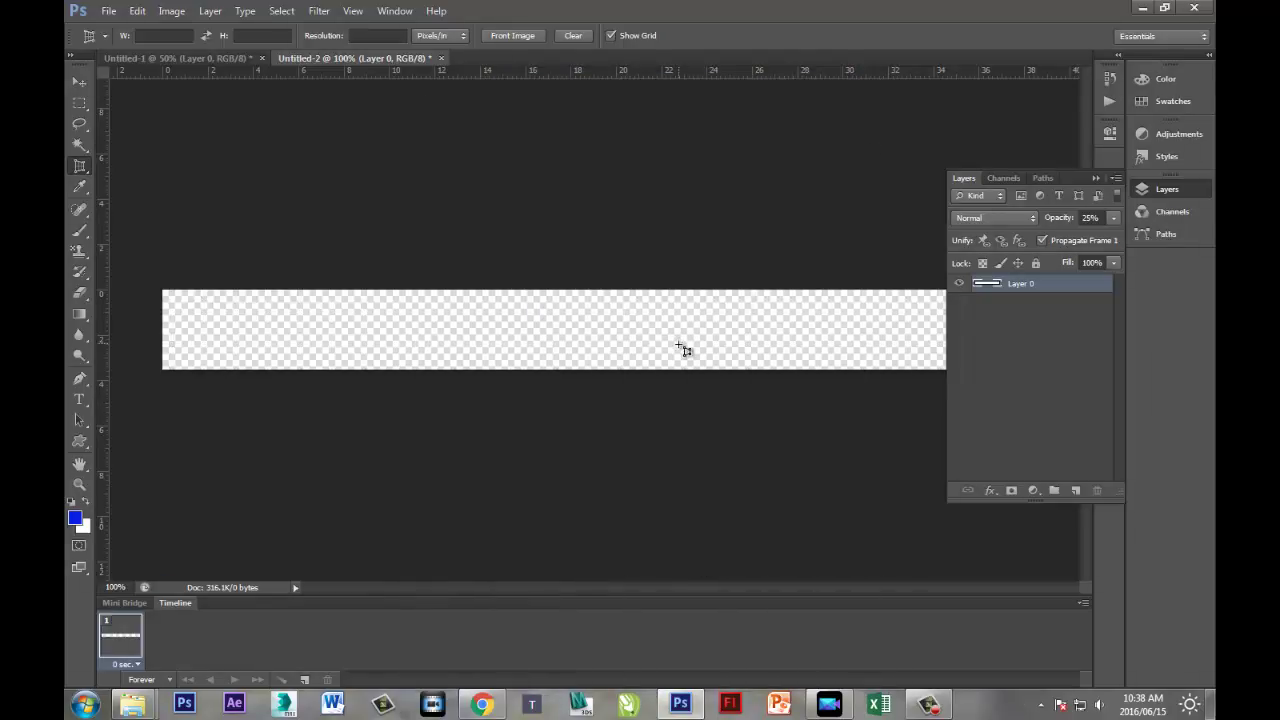
Switch to PowerDirector and import 1.png and 2.png from the Desktop into the media library
left_click(1145, 8)
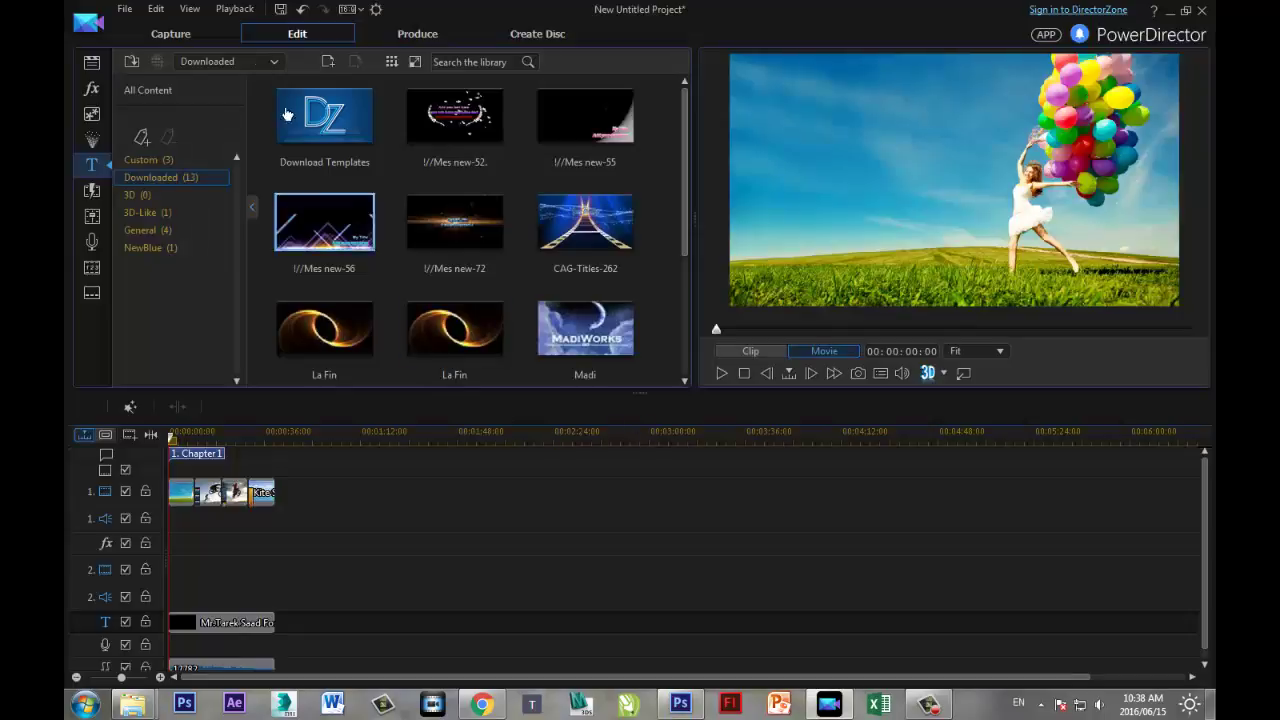
left_click(91, 61)
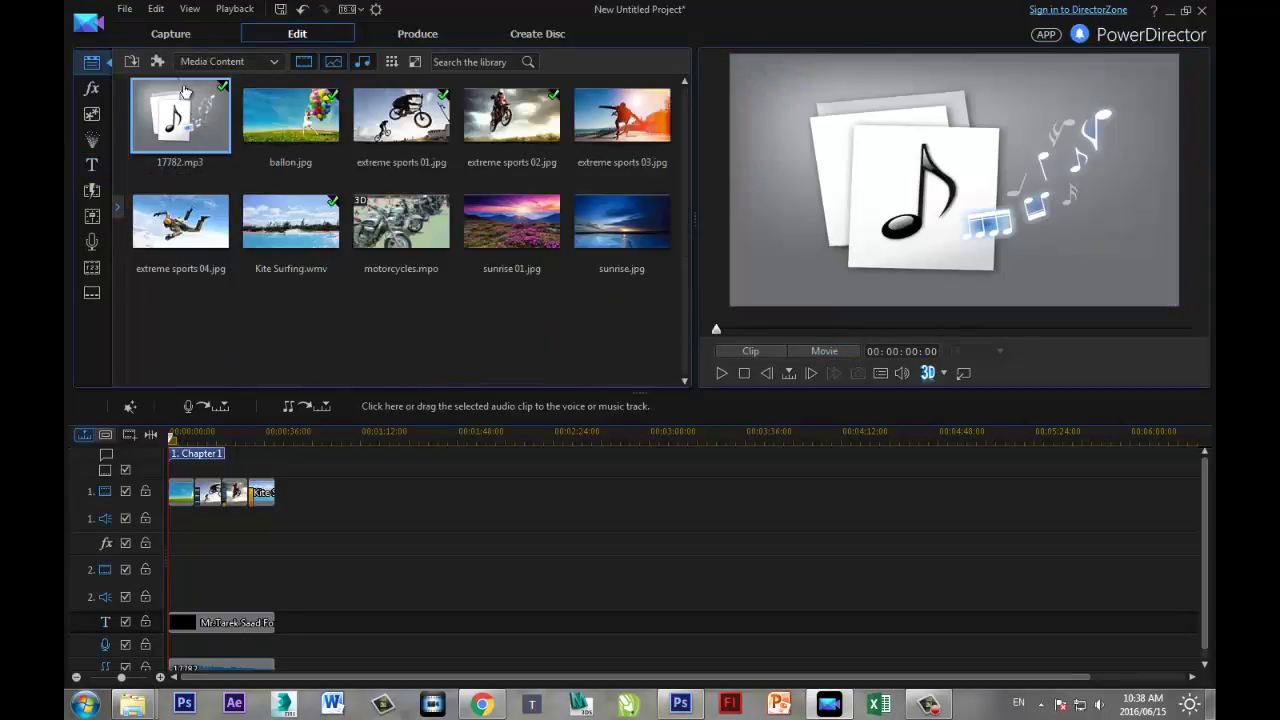
left_click(132, 62)
left_click(160, 83)
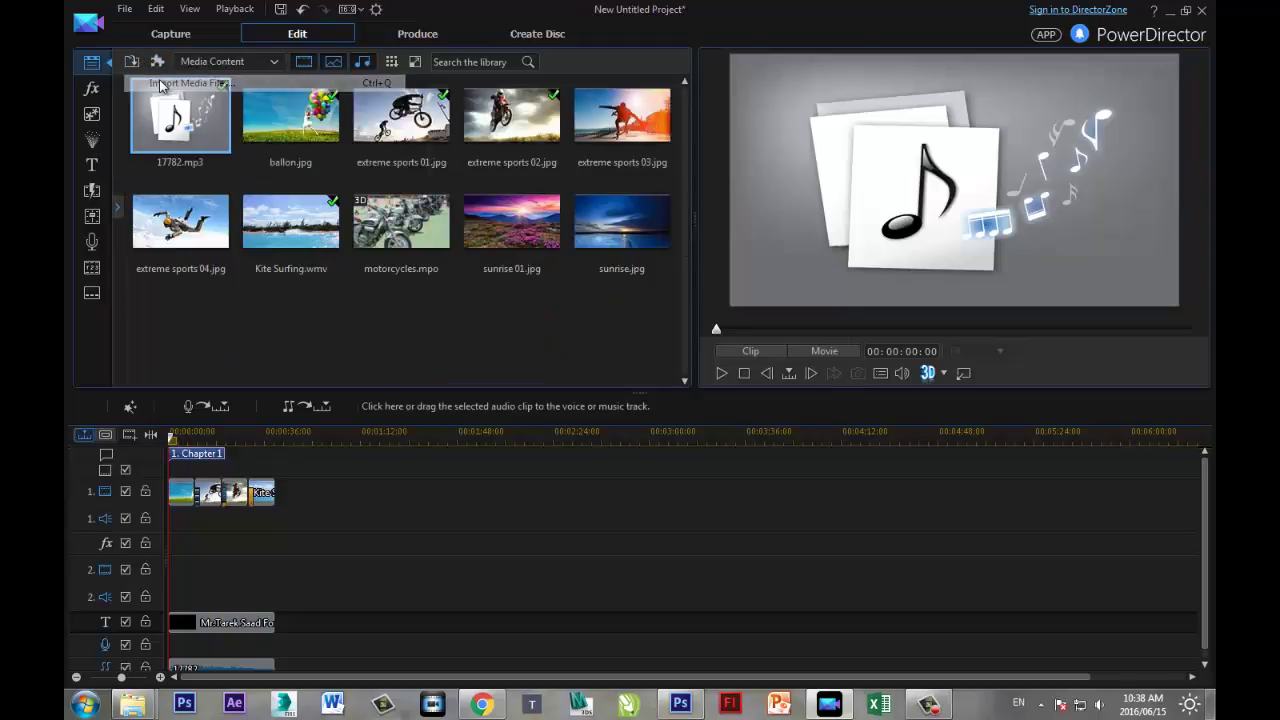
left_click(460, 198)
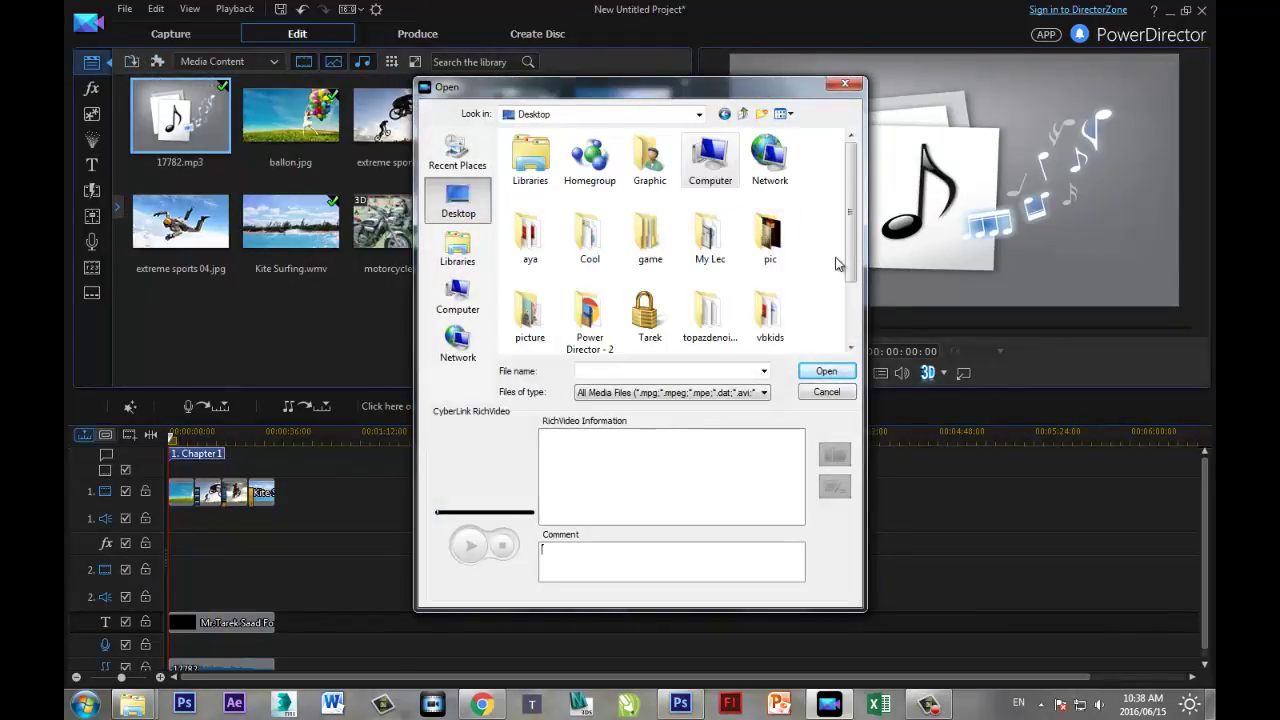
scroll(837, 290, "down", 2)
left_click(530, 300)
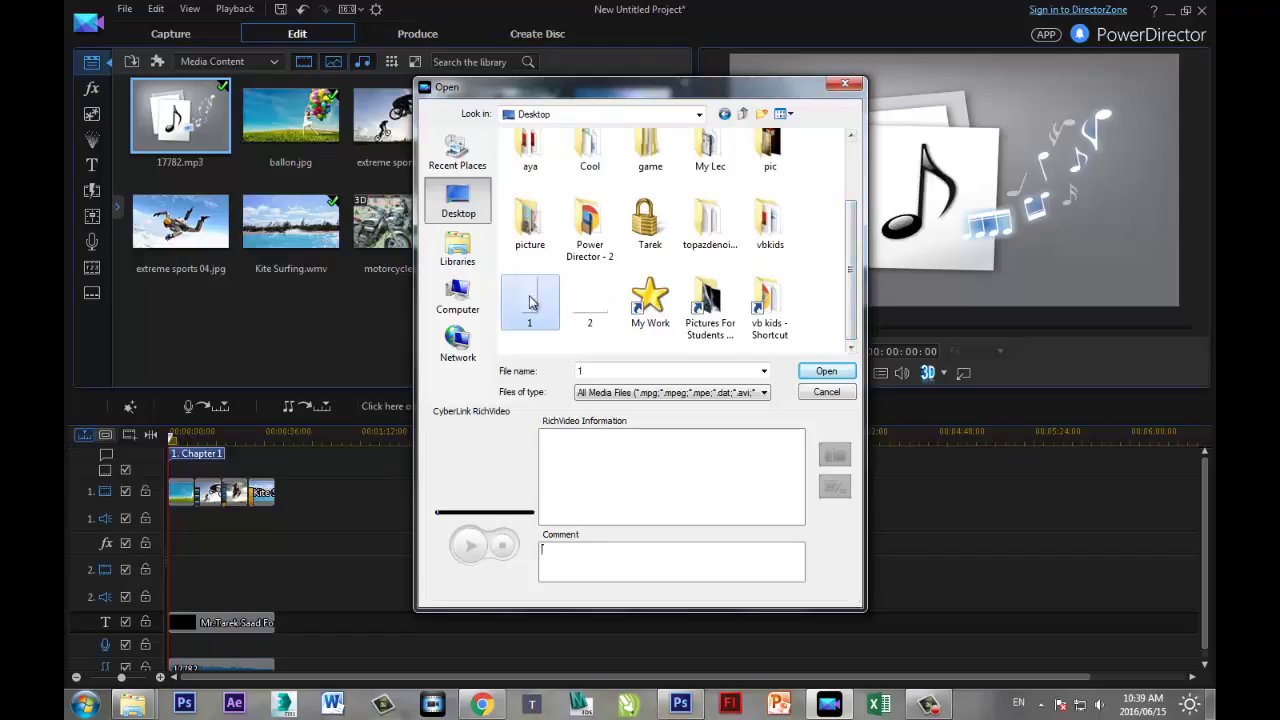
left_click_drag(597, 90, 684, 104)
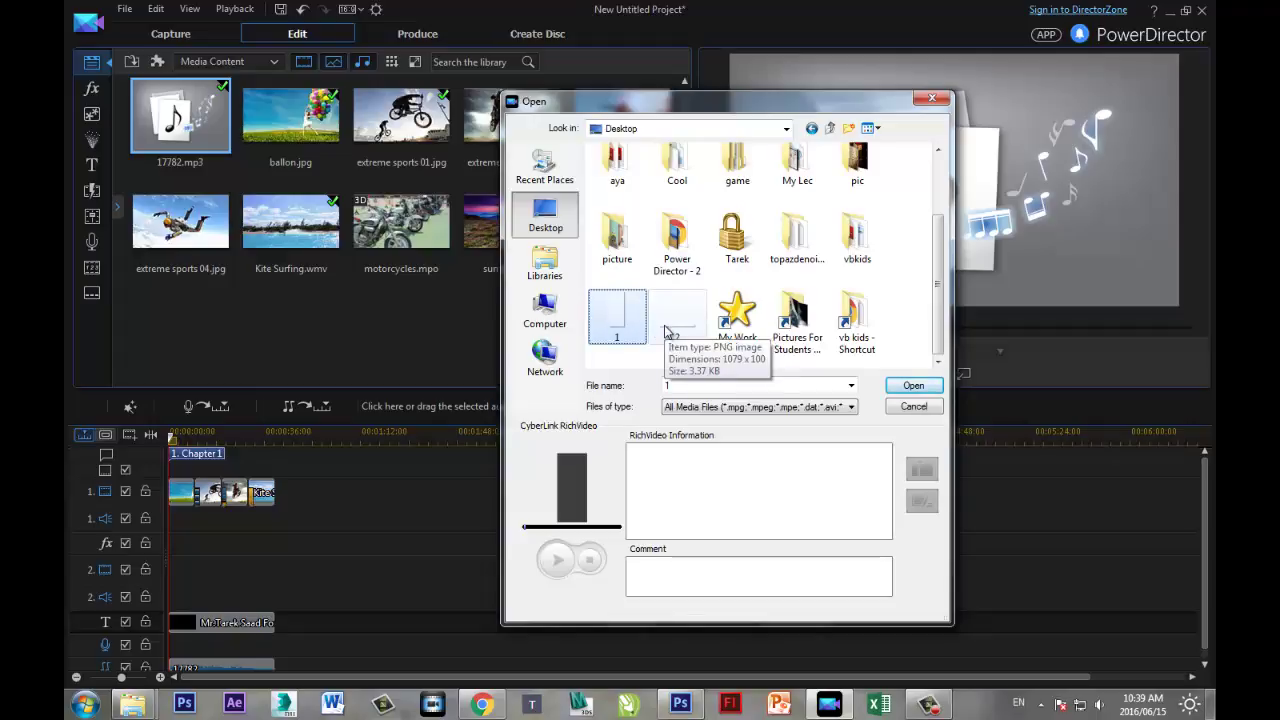
left_click(667, 332, "ctrl")
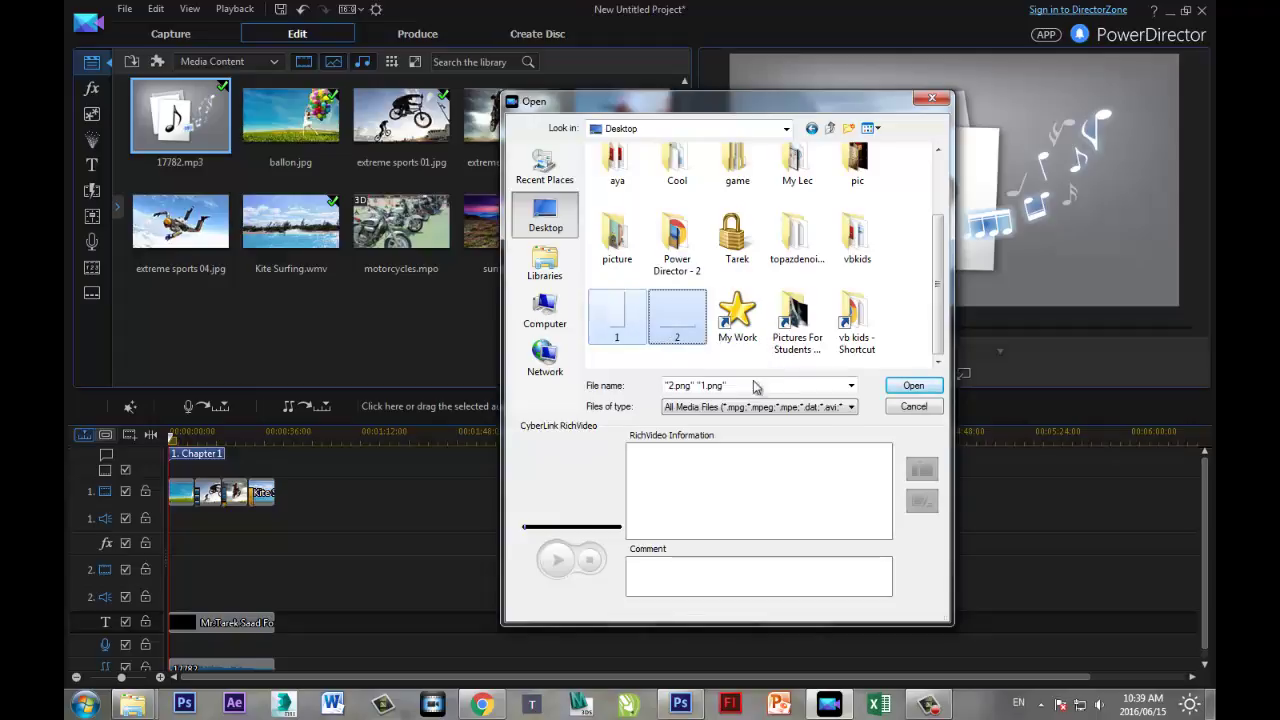
left_click(914, 388)
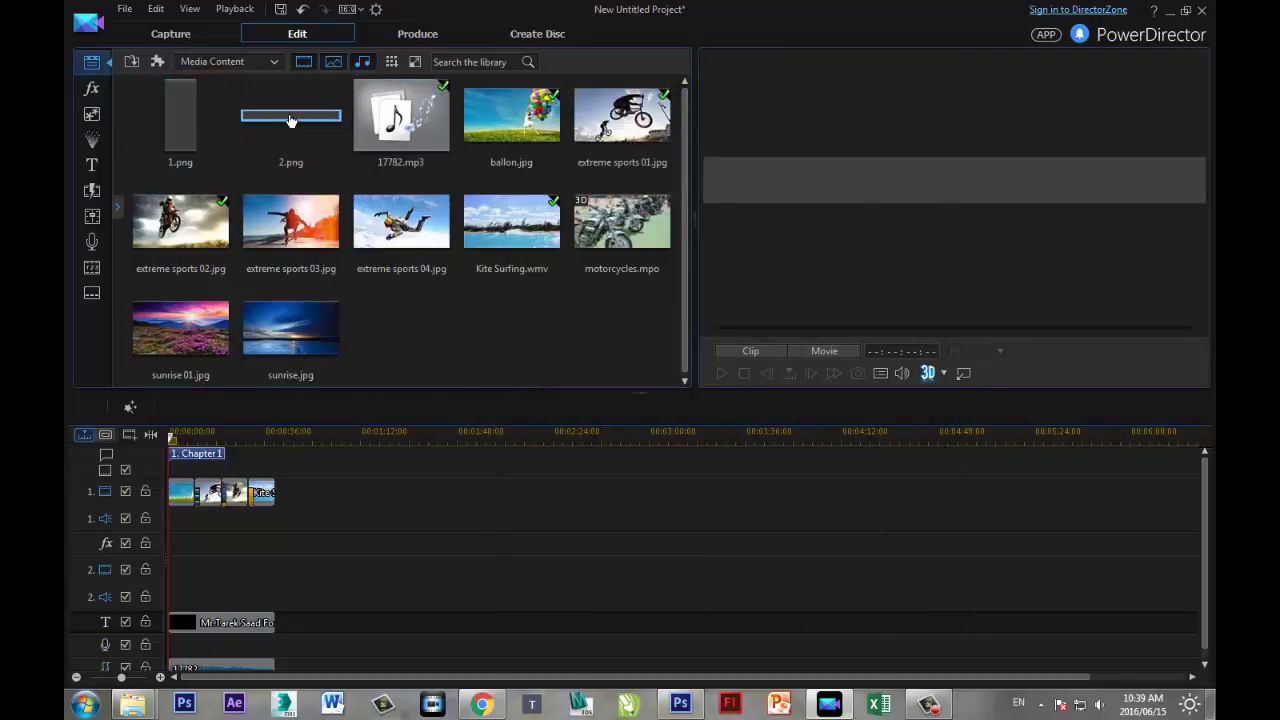
Place 2.png on the second video track across the movie's full length and align it with the bottom edge of the frame
left_click_drag(290, 120, 171, 573)
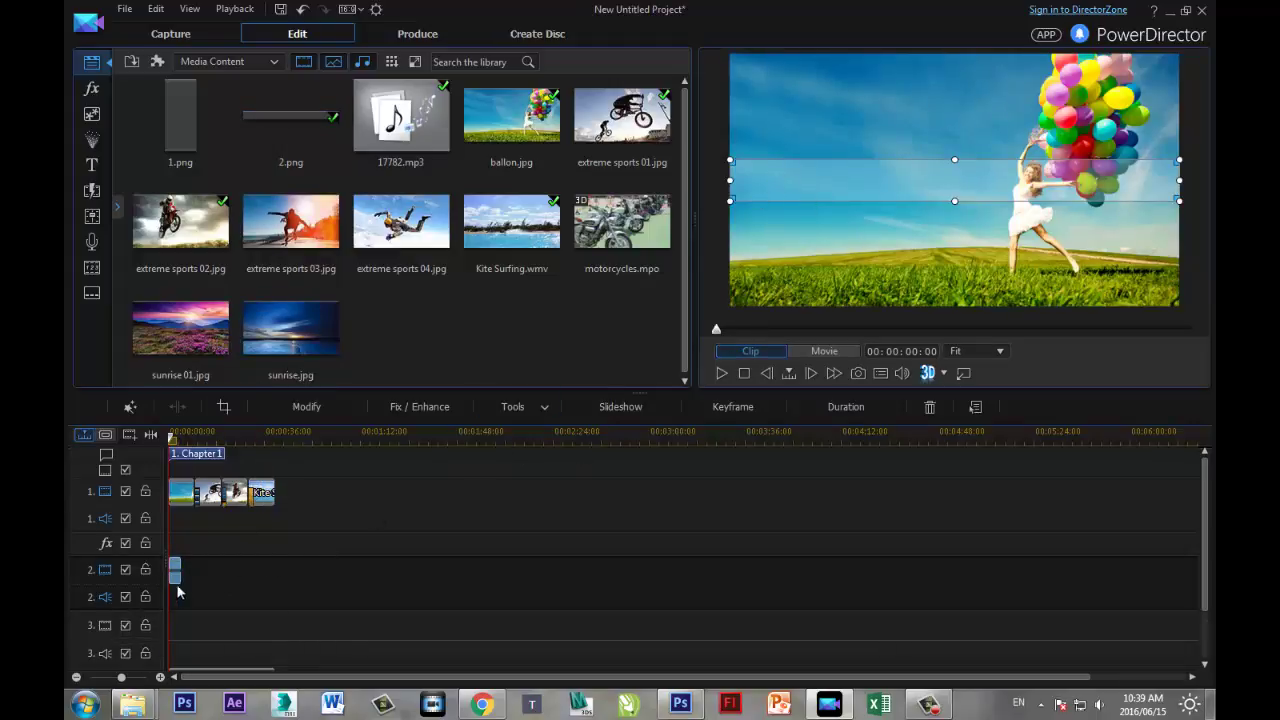
left_click_drag(178, 571, 274, 573)
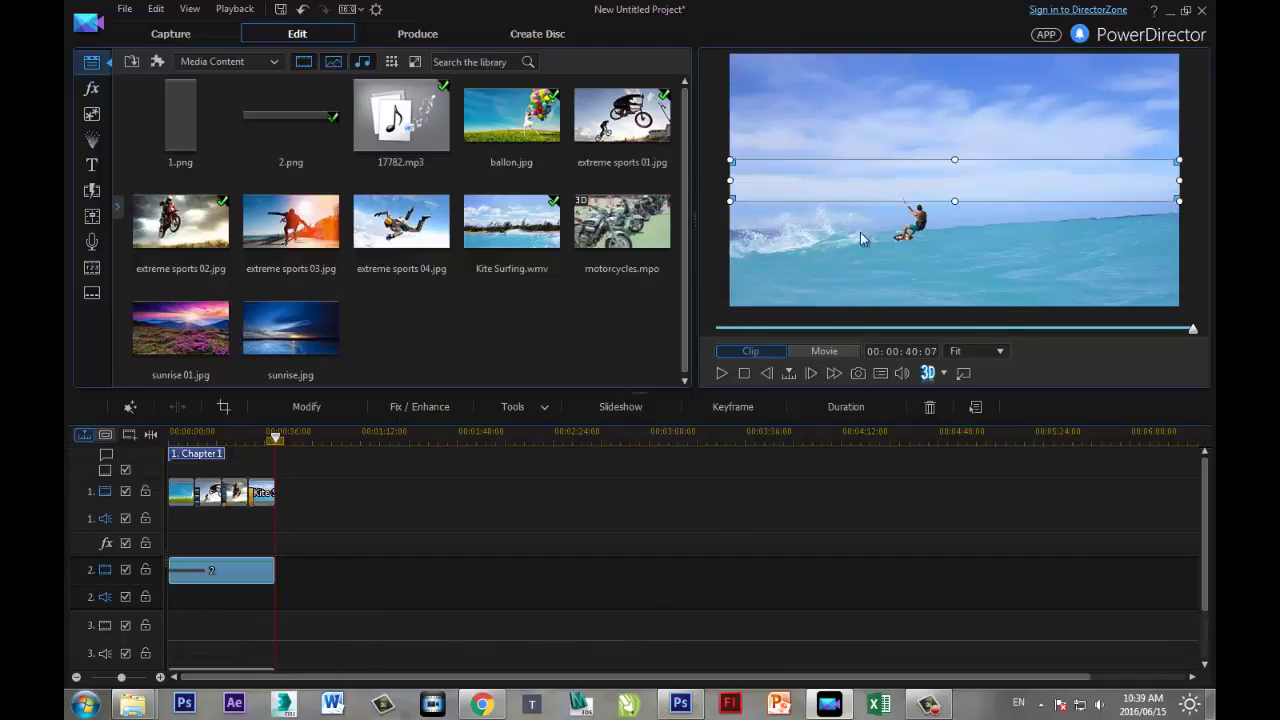
left_click_drag(870, 188, 865, 298)
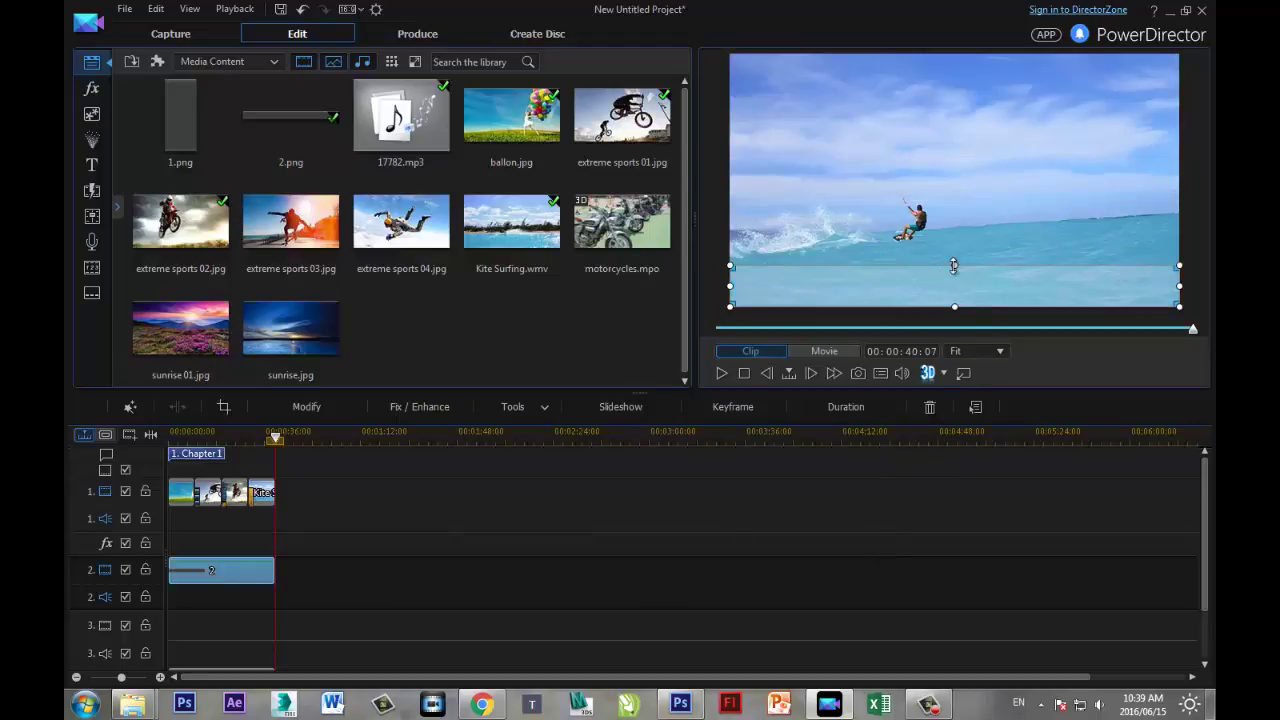
left_click_drag(954, 265, 955, 265)
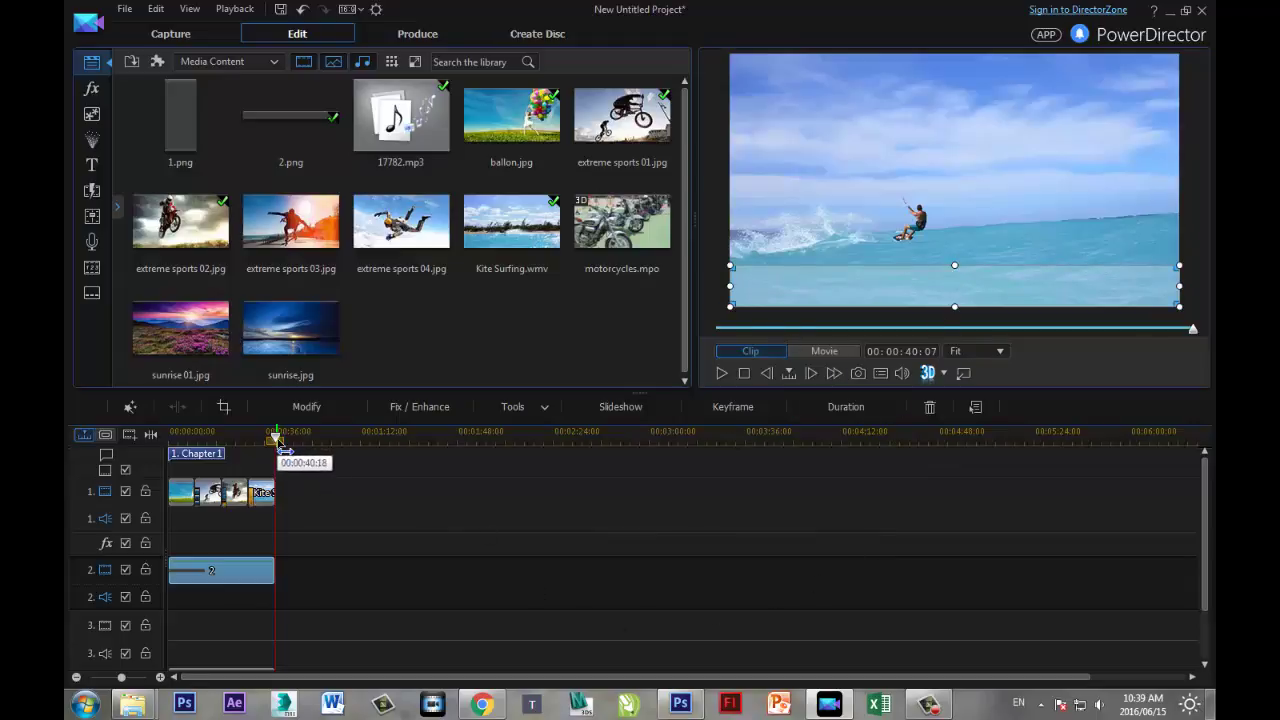
Preview the whole movie from the beginning to check the strip behind the scrolling title, and stop playback
left_click_drag(282, 446, 170, 440)
left_click(750, 351)
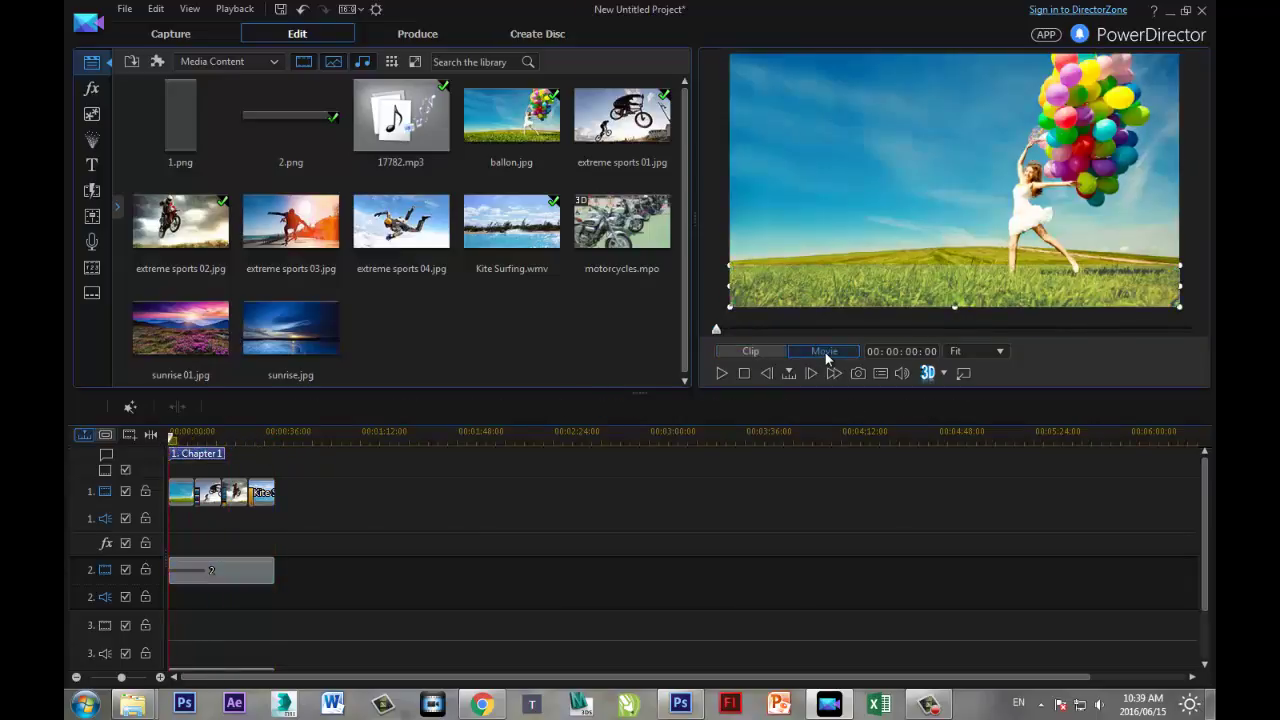
left_click(824, 351)
left_click(721, 373)
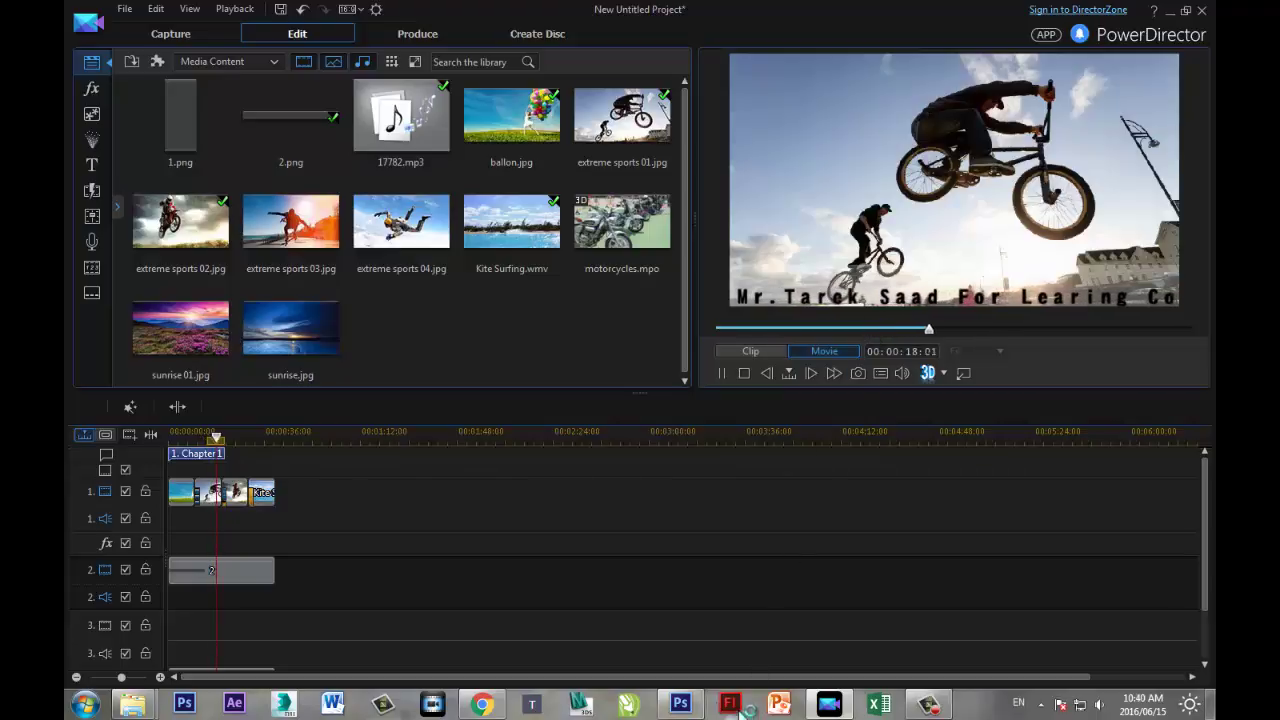
left_click(744, 373)
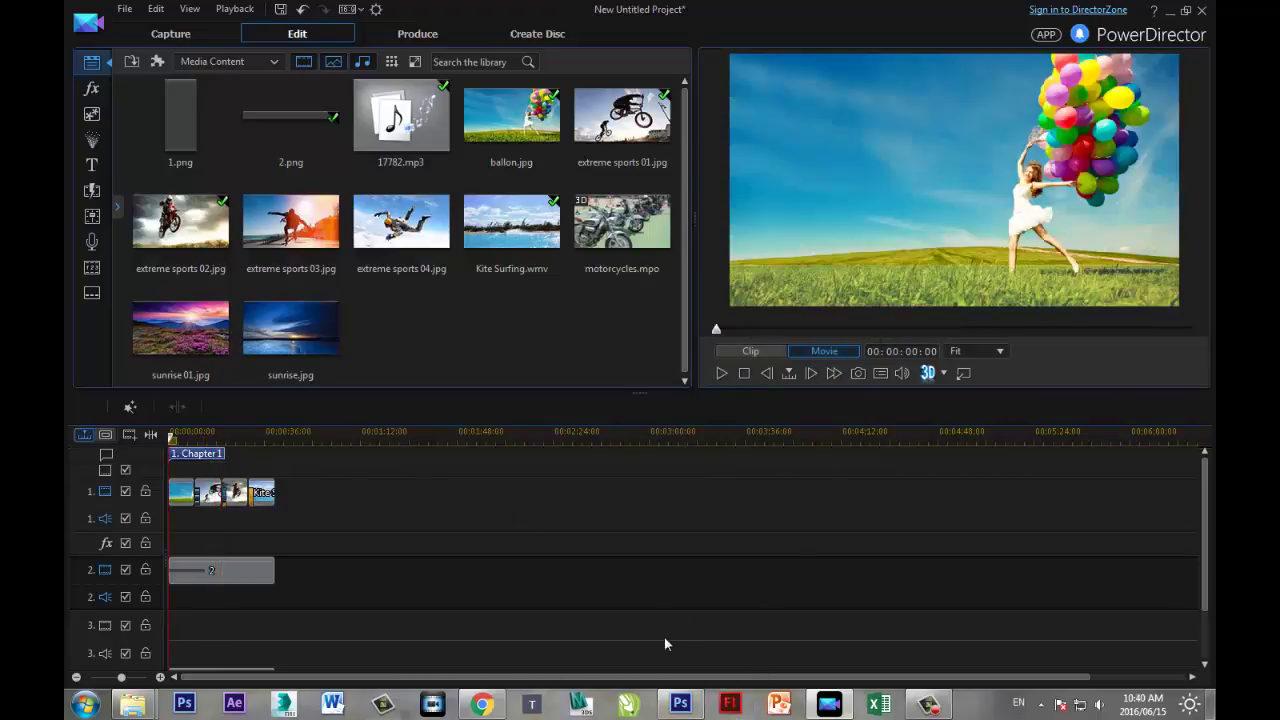
Switch to Photoshop, fill the strip with the blue foreground color using the Paint Bucket and set the layer's opacity to 50%
left_click(680, 704)
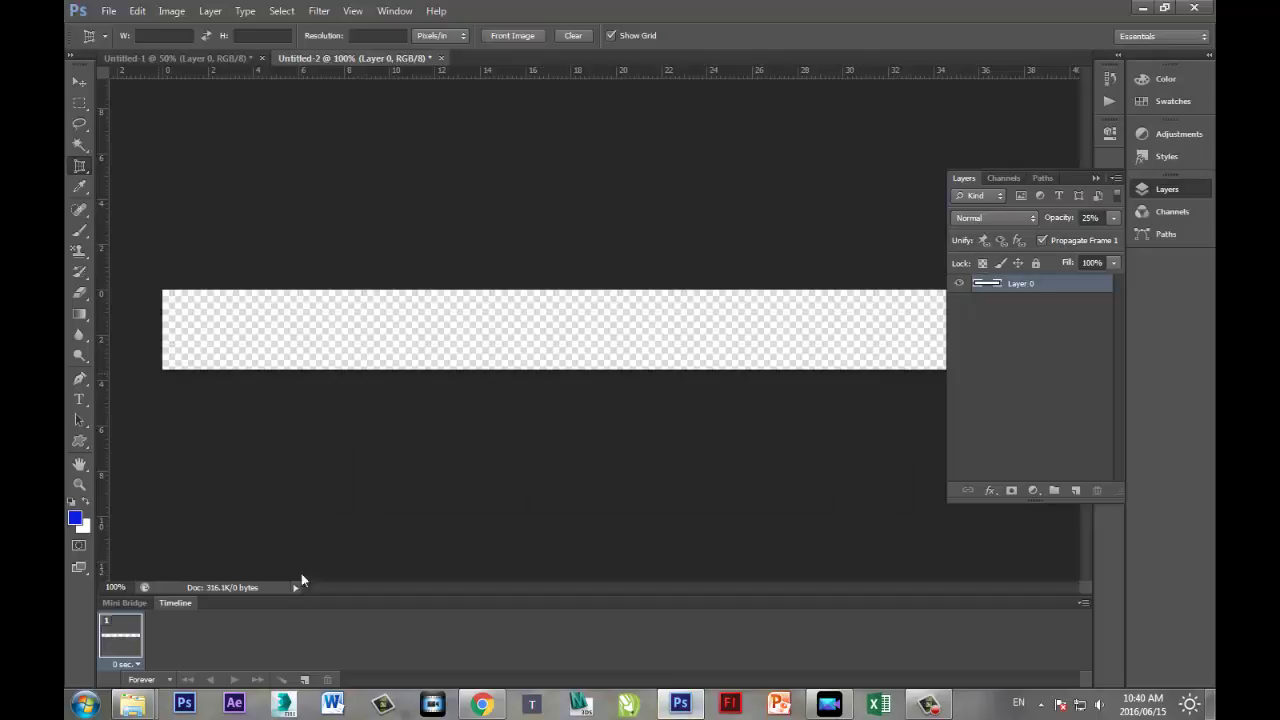
left_click(80, 316)
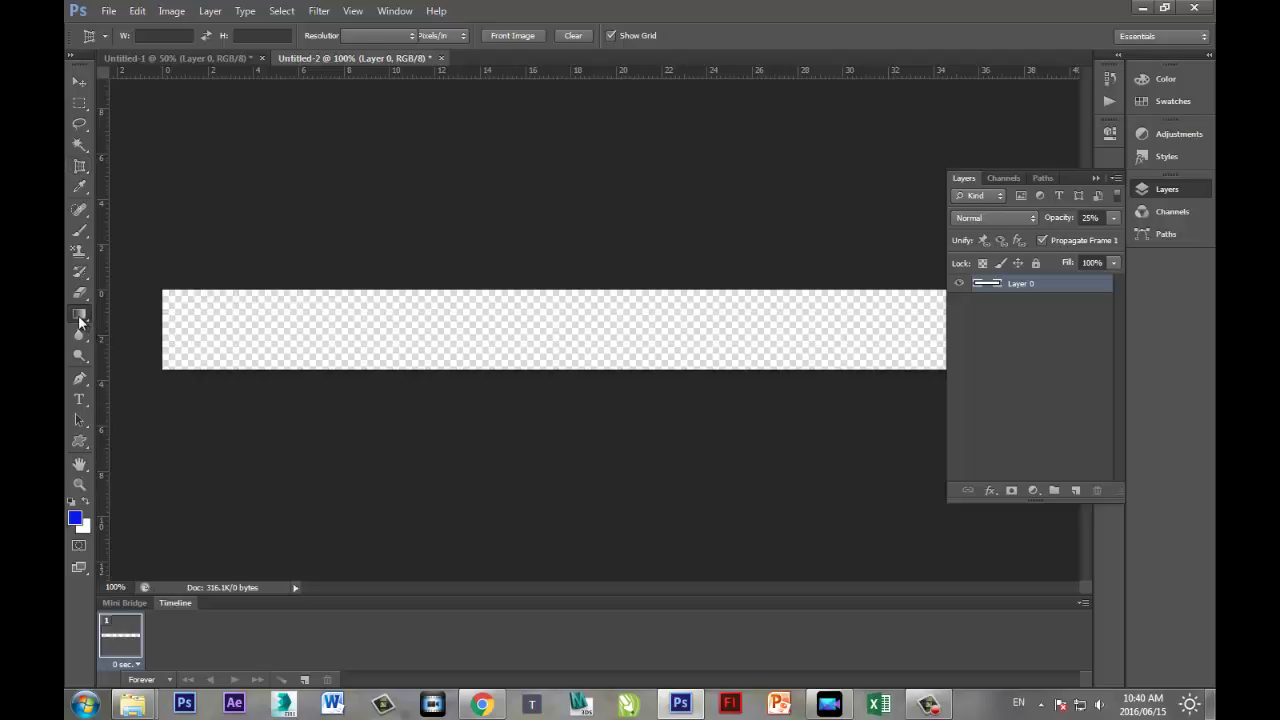
right_click(80, 318)
left_click(118, 324)
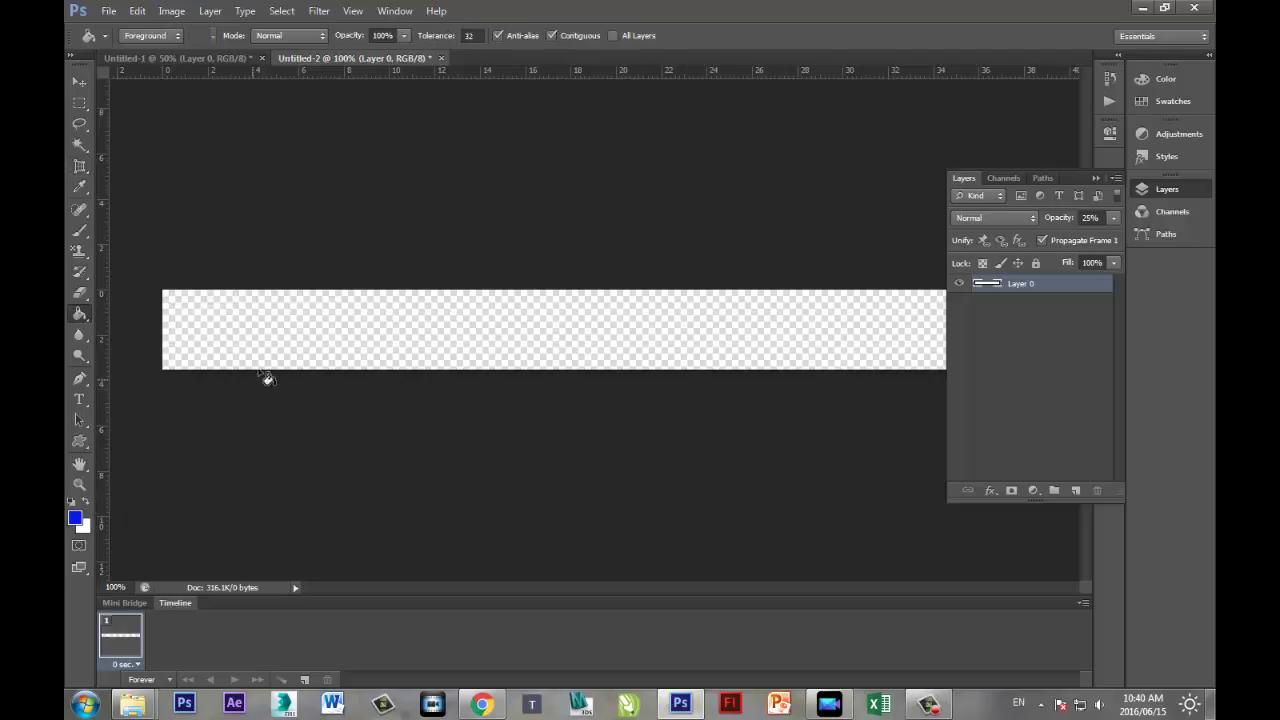
left_click(294, 346)
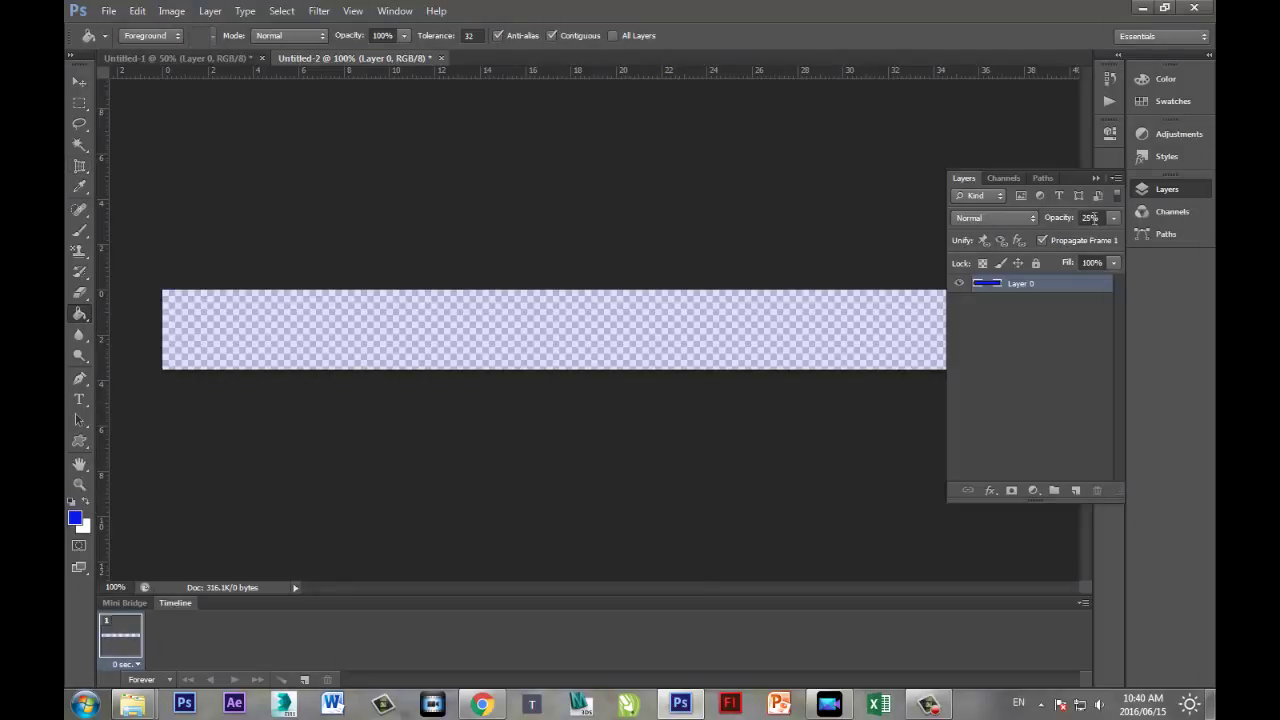
type("50")
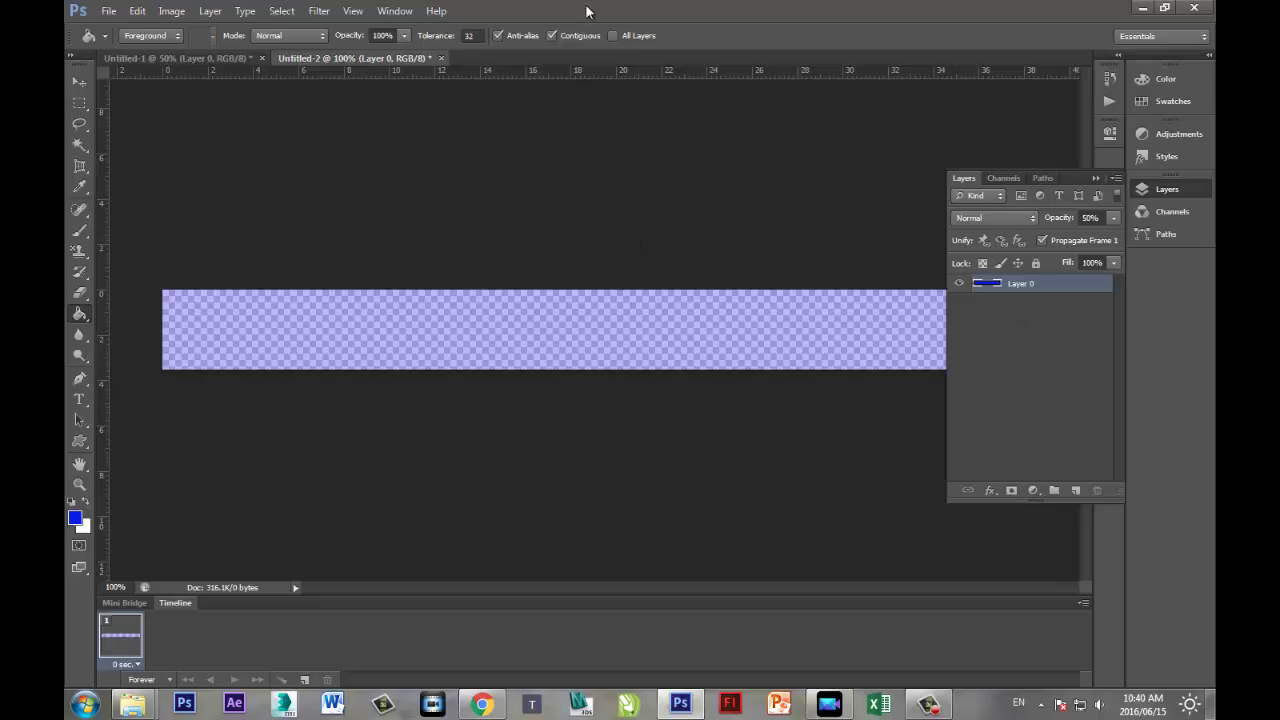
Change the foreground color to the darker blue 1626c6 and refill the strip with it
left_click(74, 519)
left_click(817, 171)
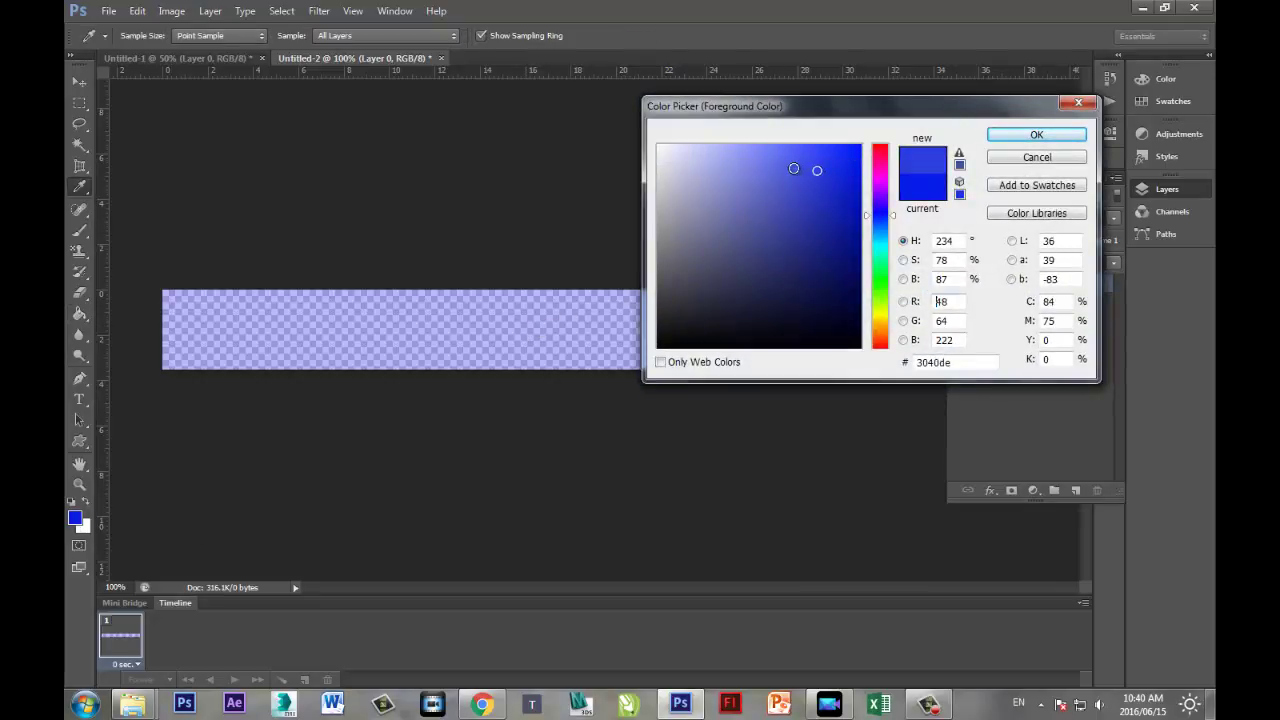
left_click(792, 170)
left_click(787, 194)
left_click(752, 167)
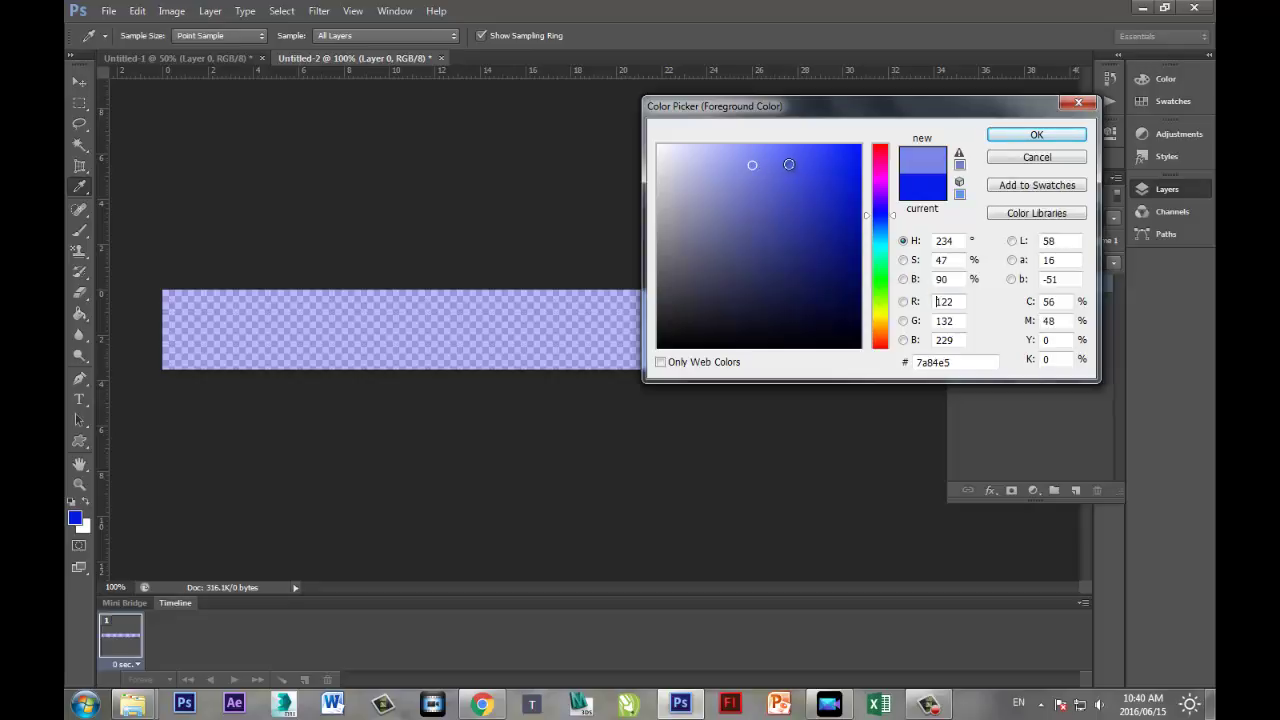
left_click(790, 165)
left_click(838, 190)
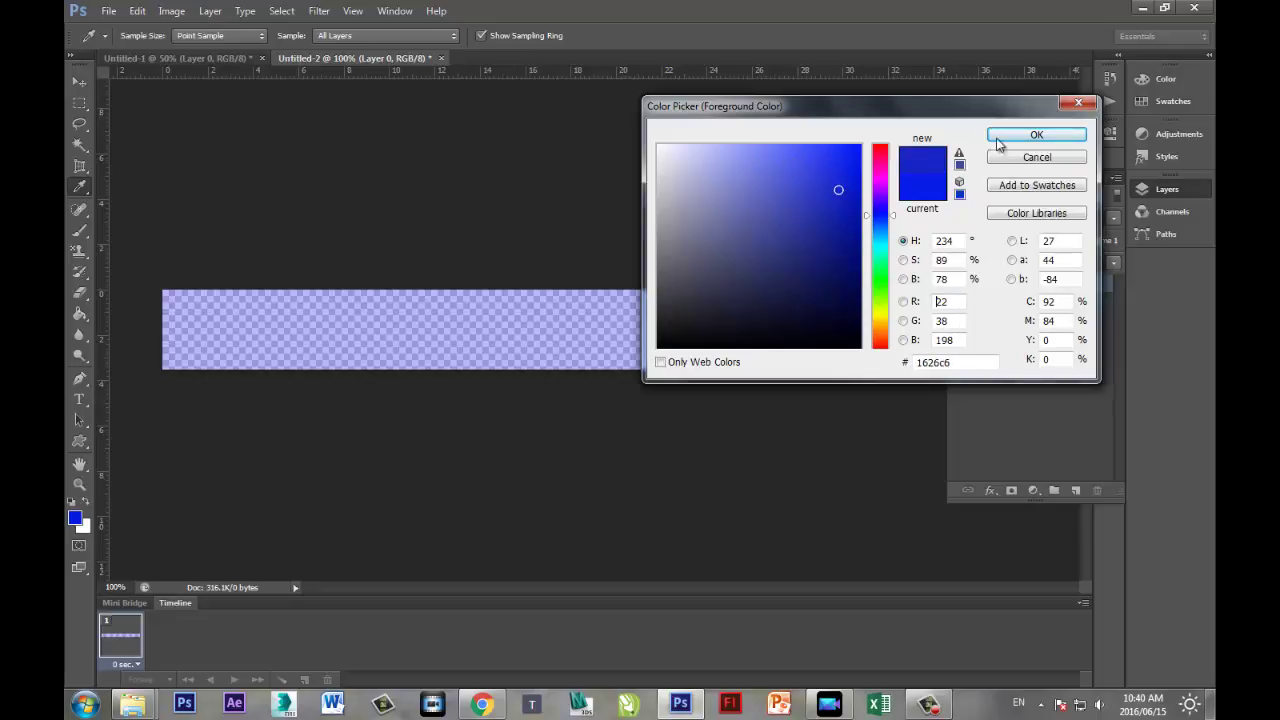
left_click(1037, 134)
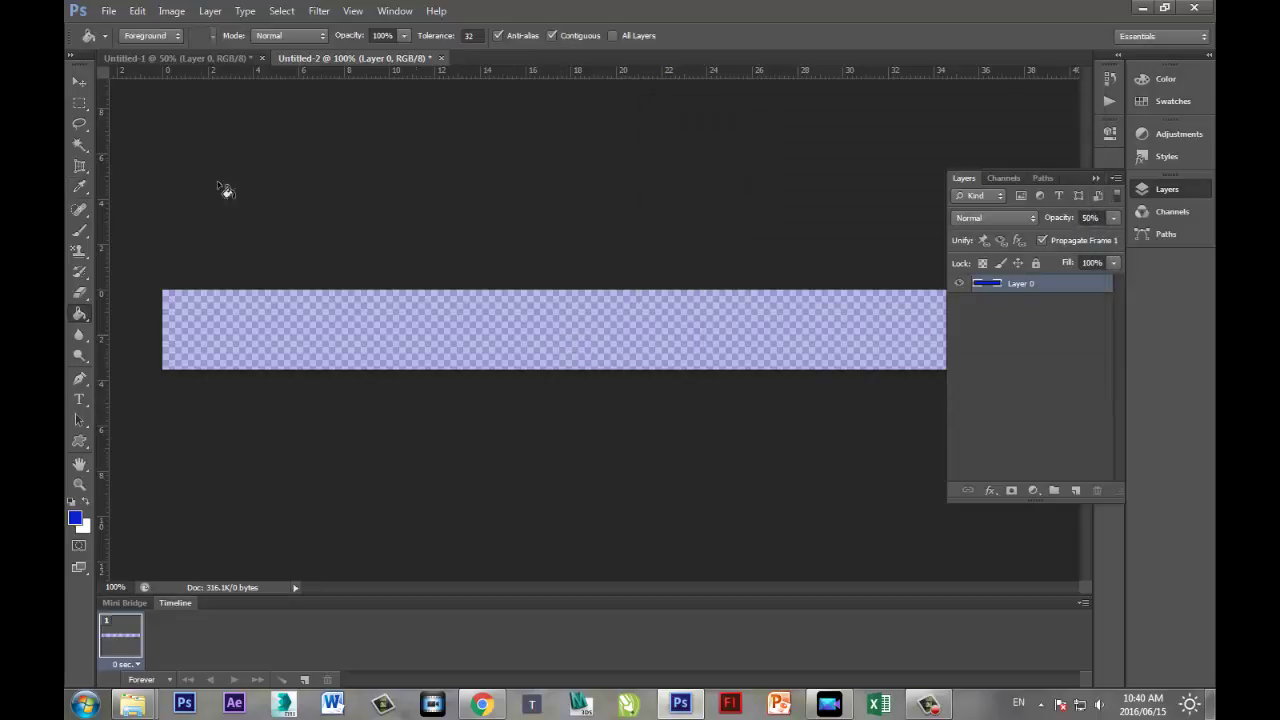
Resize the strip image to a height of 60 pixels, keeping its width of 1079 pixels
left_click(181, 14)
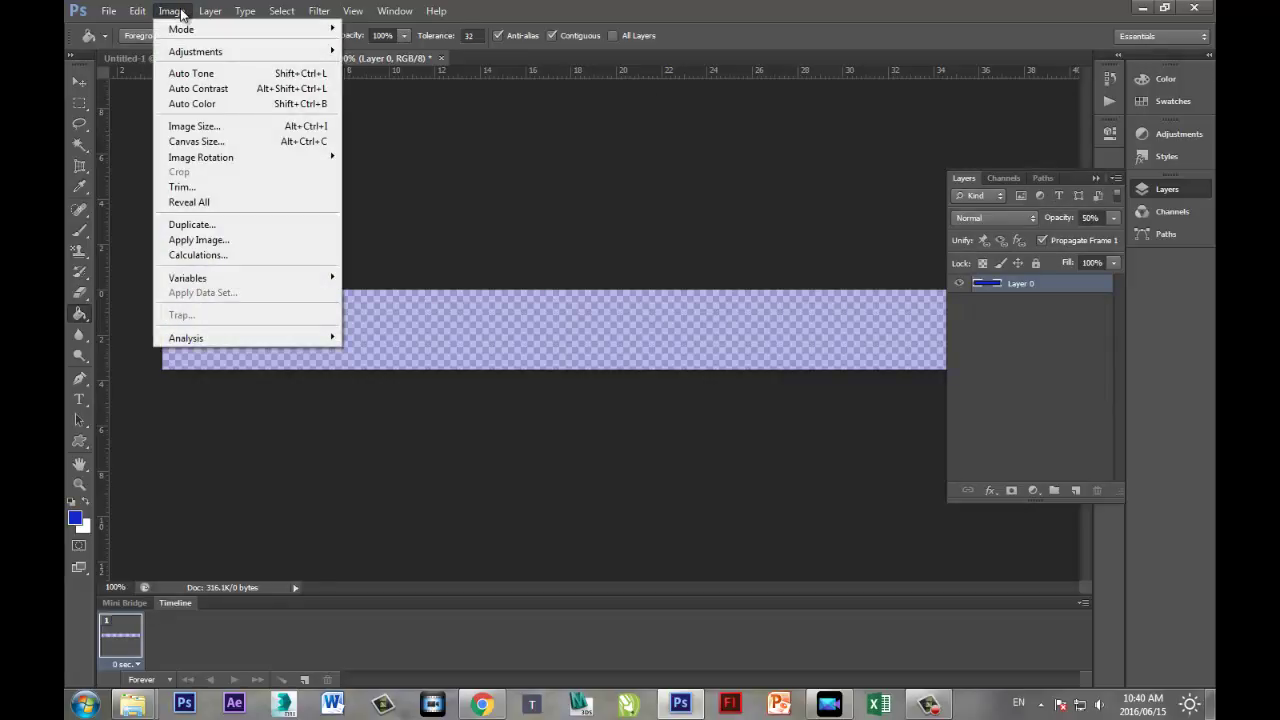
left_click(195, 126)
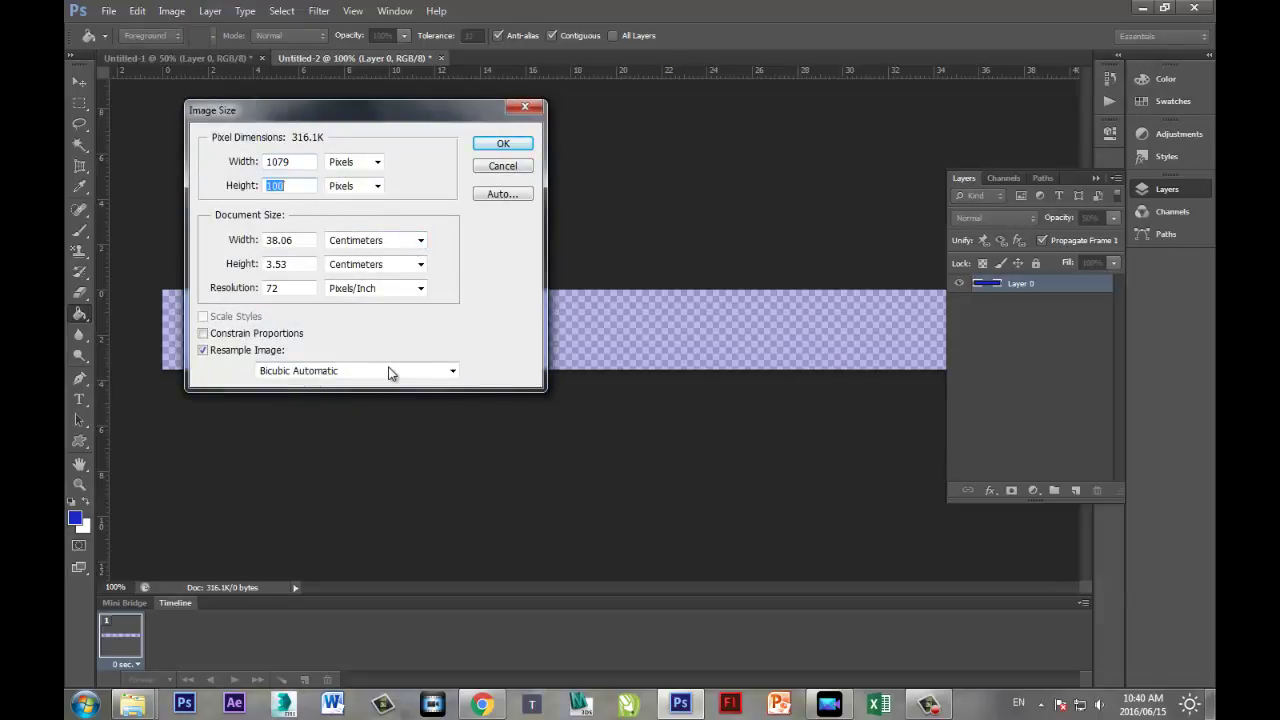
type("60")
left_click(510, 146)
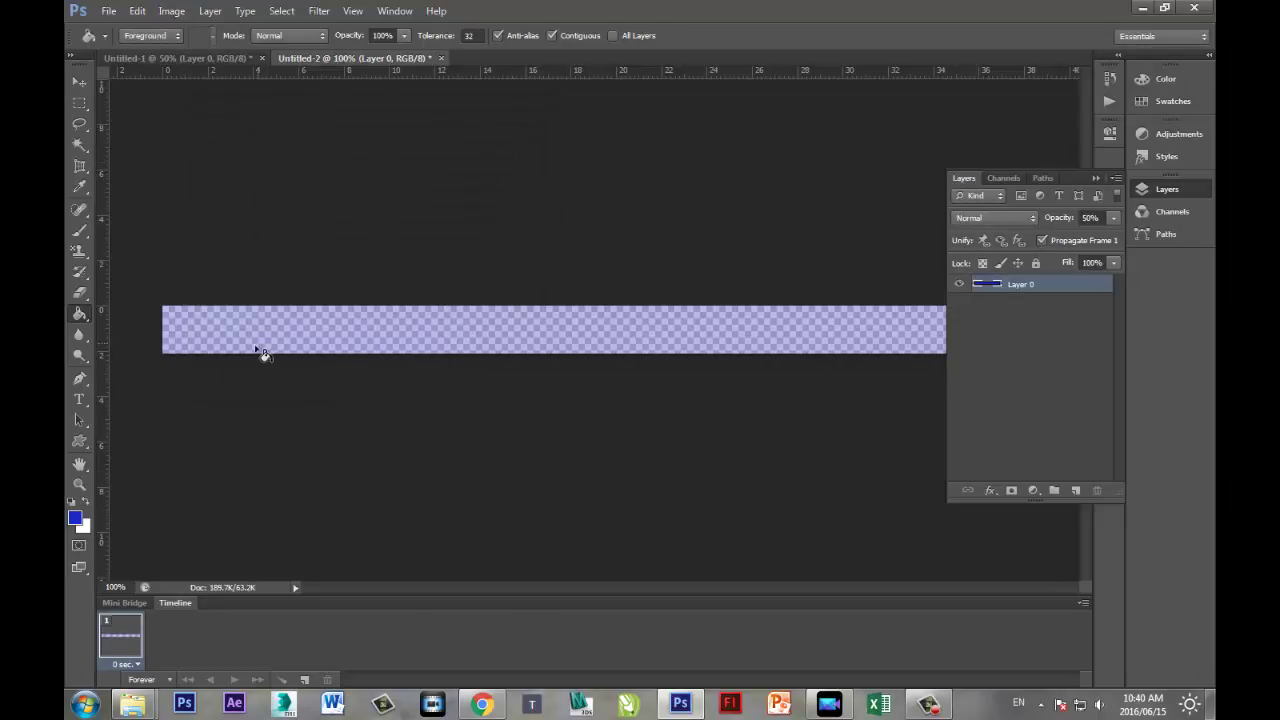
Save the blue strip to the Desktop as a PNG image named 3
left_click(108, 11)
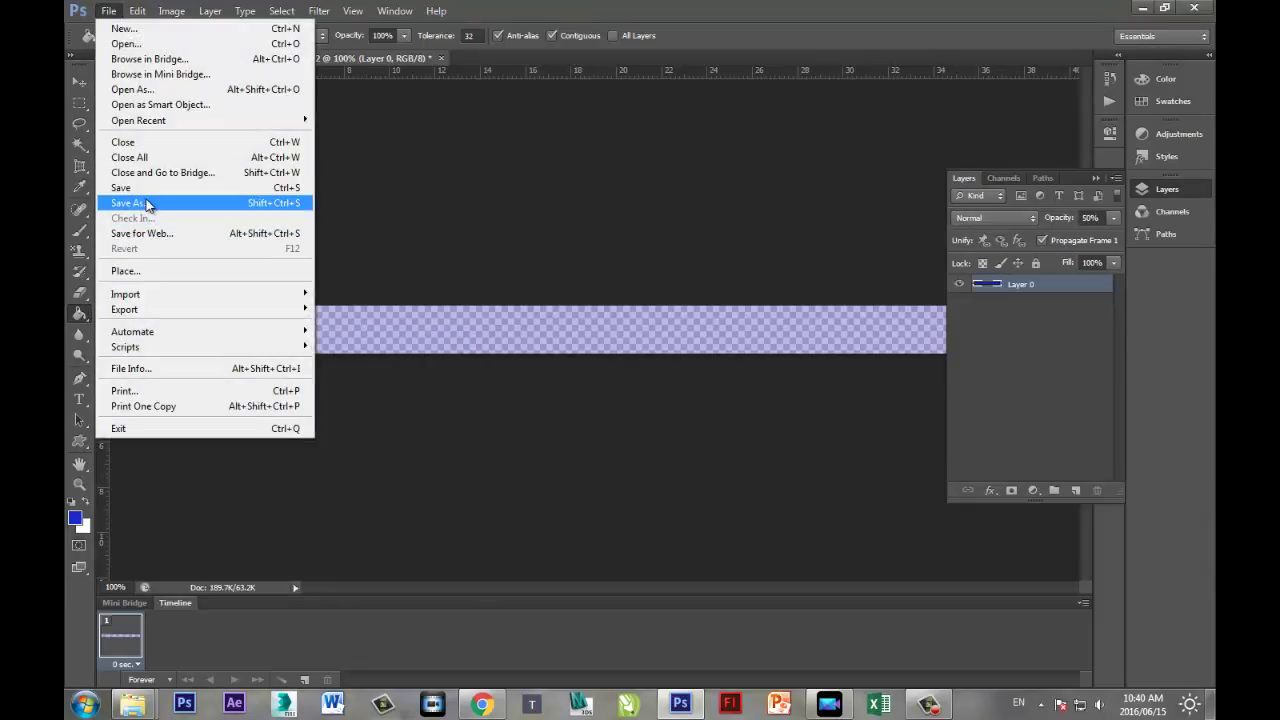
left_click(147, 204)
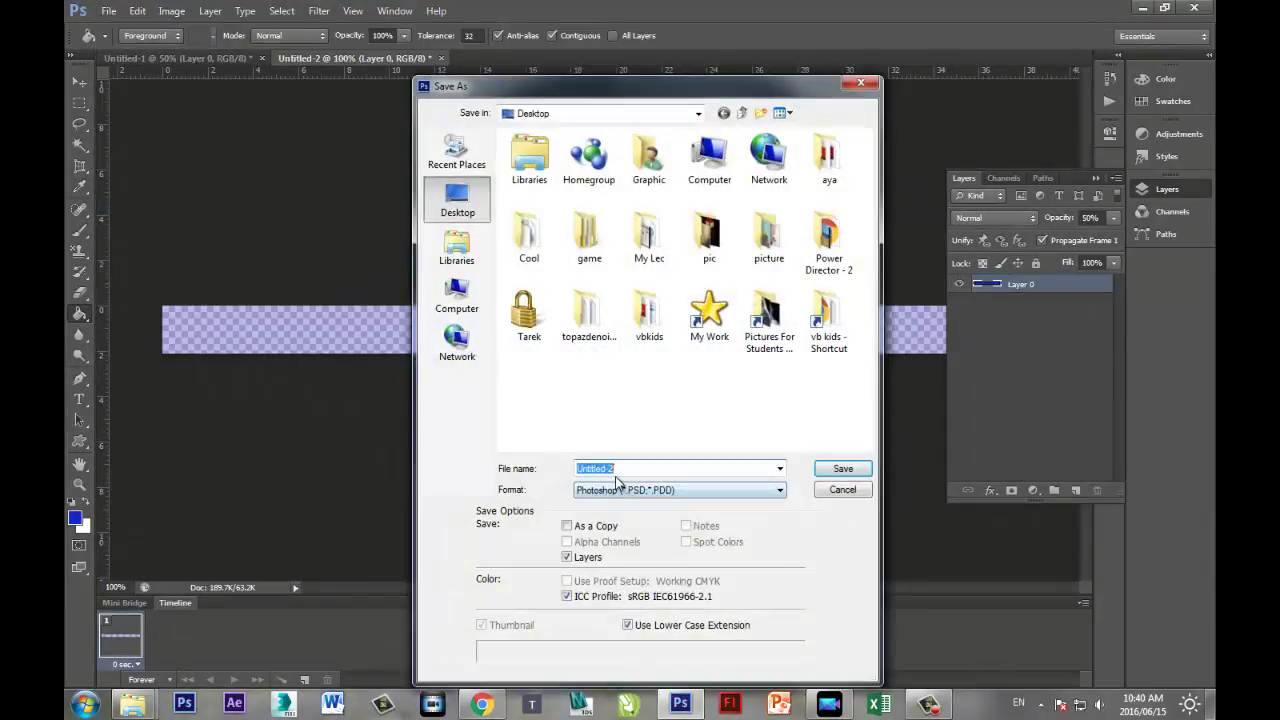
type("2")
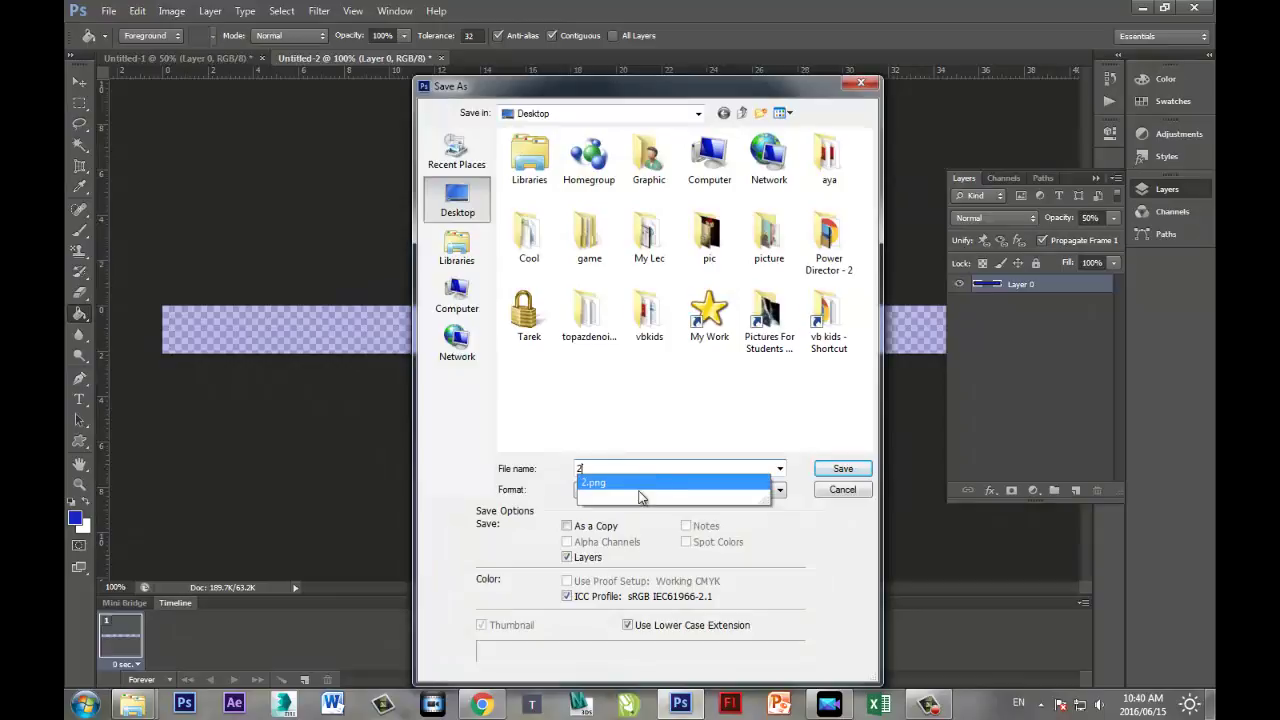
left_click(490, 445)
left_click(660, 490)
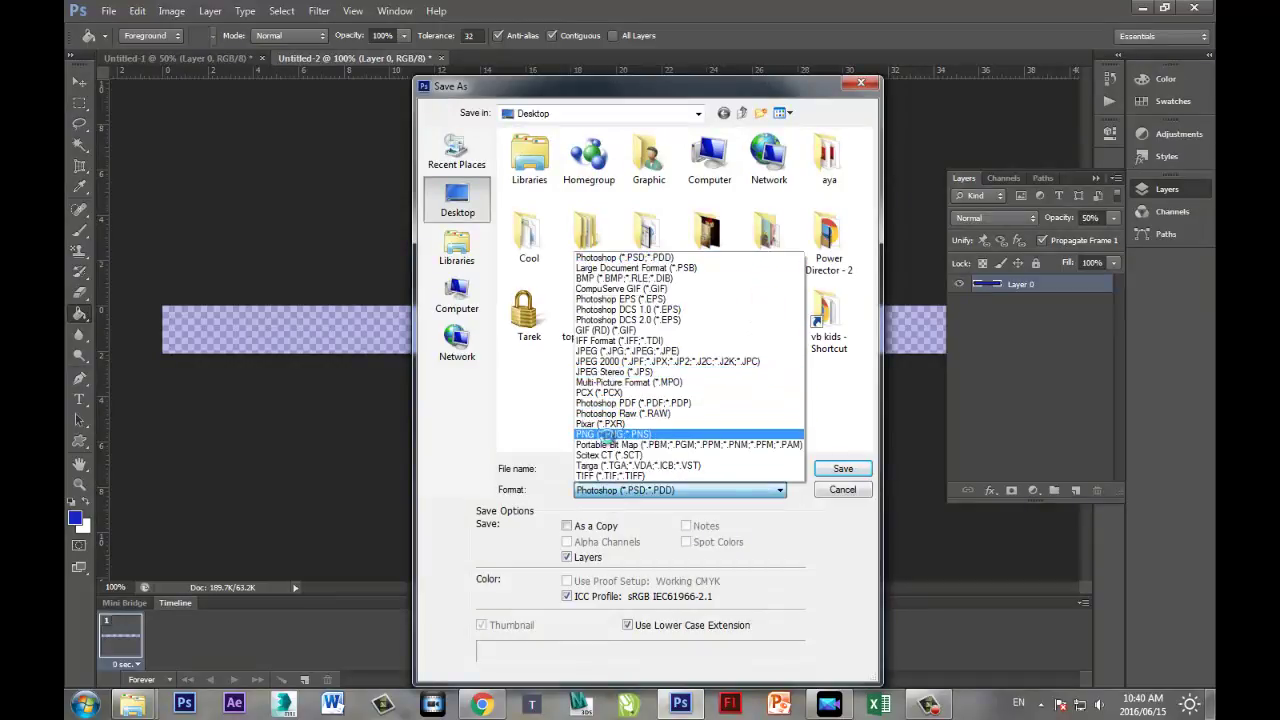
left_click(608, 434)
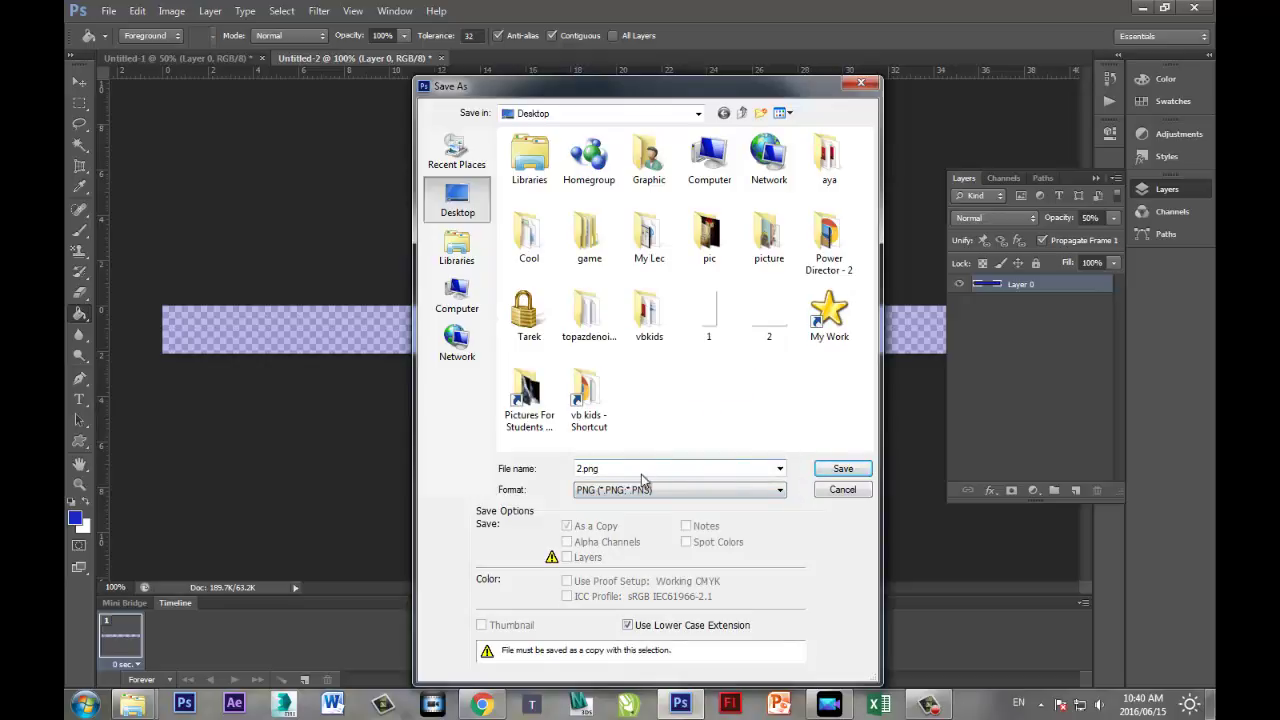
double_click(579, 468)
left_click(843, 470)
left_click(677, 219)
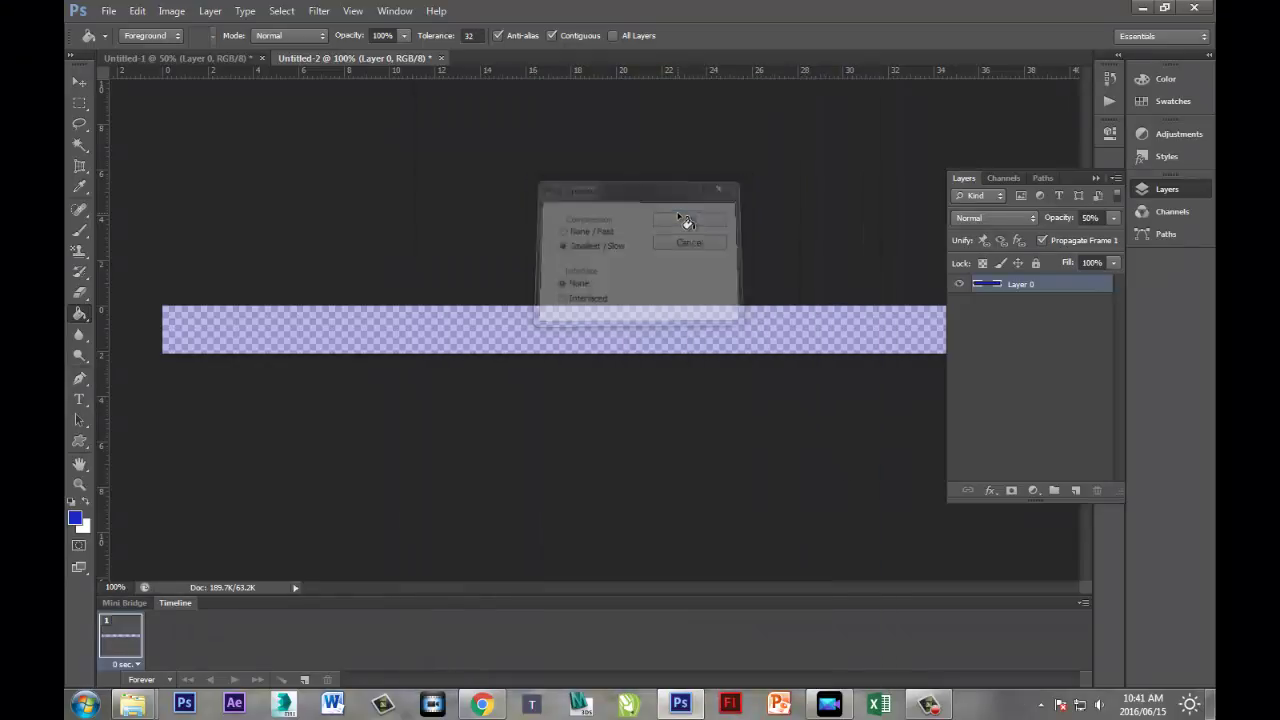
Switch back to PowerDirector and delete the old strip image 2 from video track 2
left_click(1143, 8)
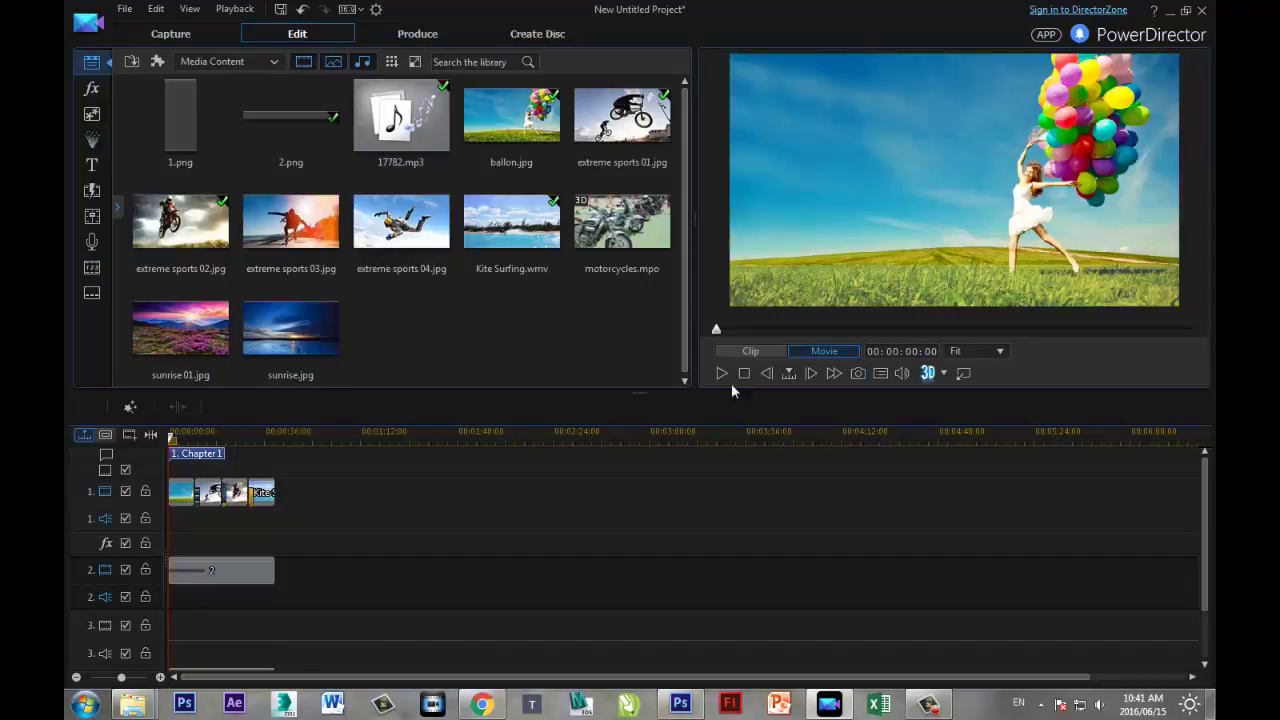
left_click(262, 574)
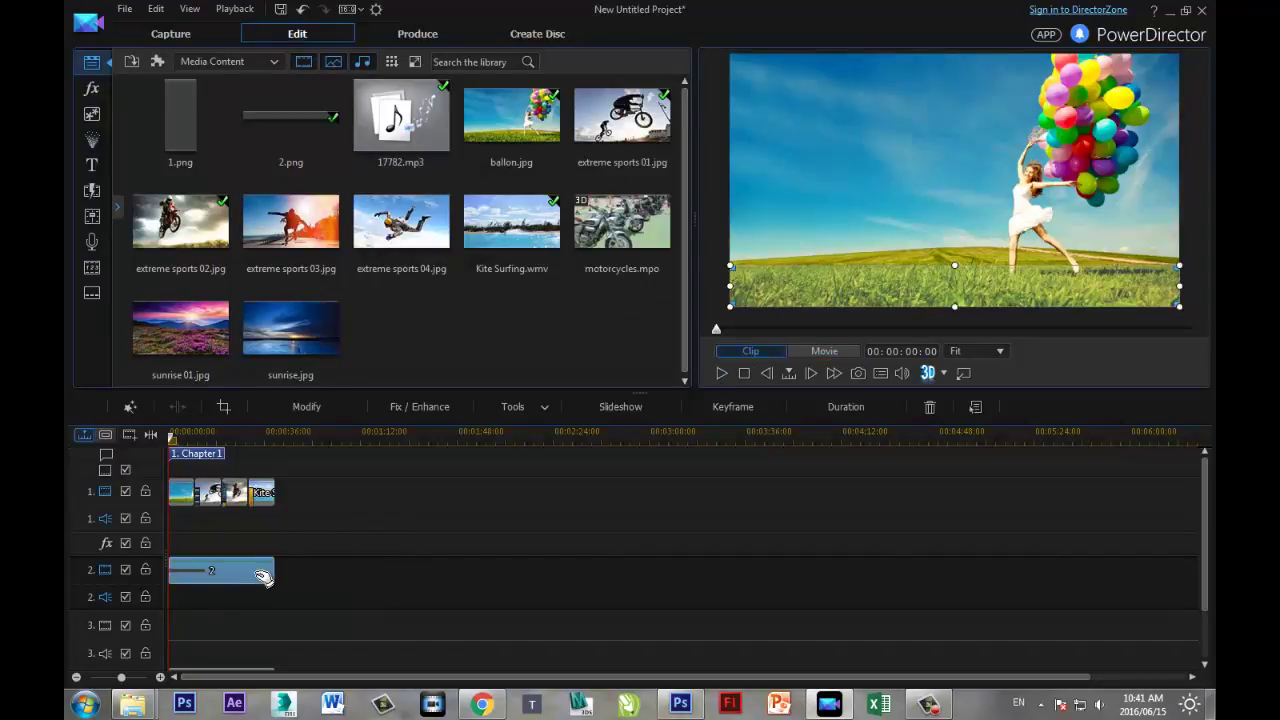
key("Delete")
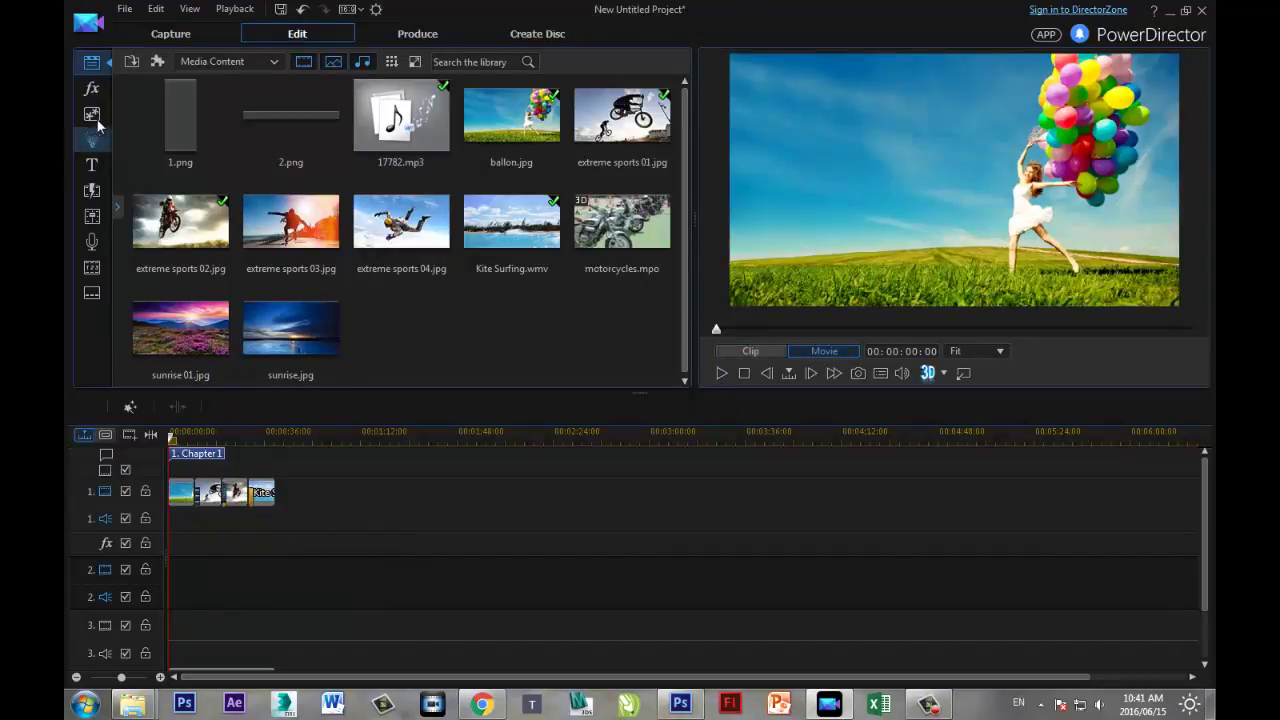
Import the image 3 from the Desktop into the media library
left_click(133, 62)
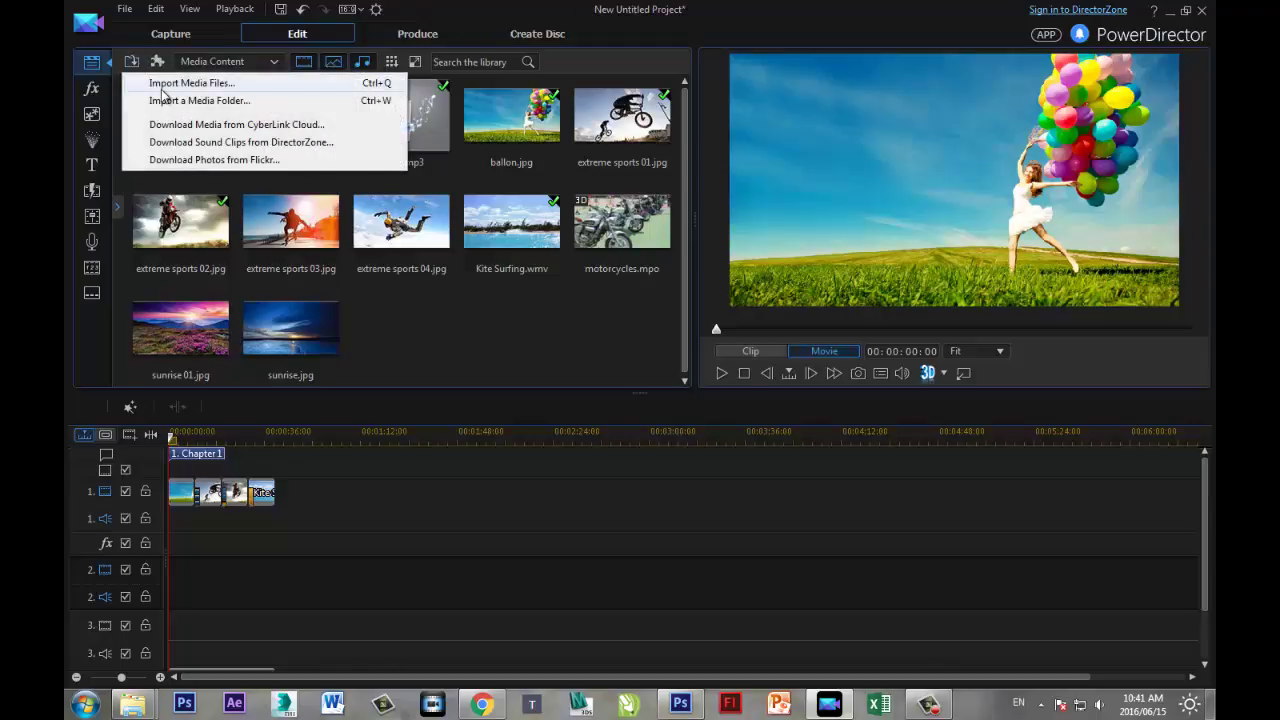
left_click(162, 84)
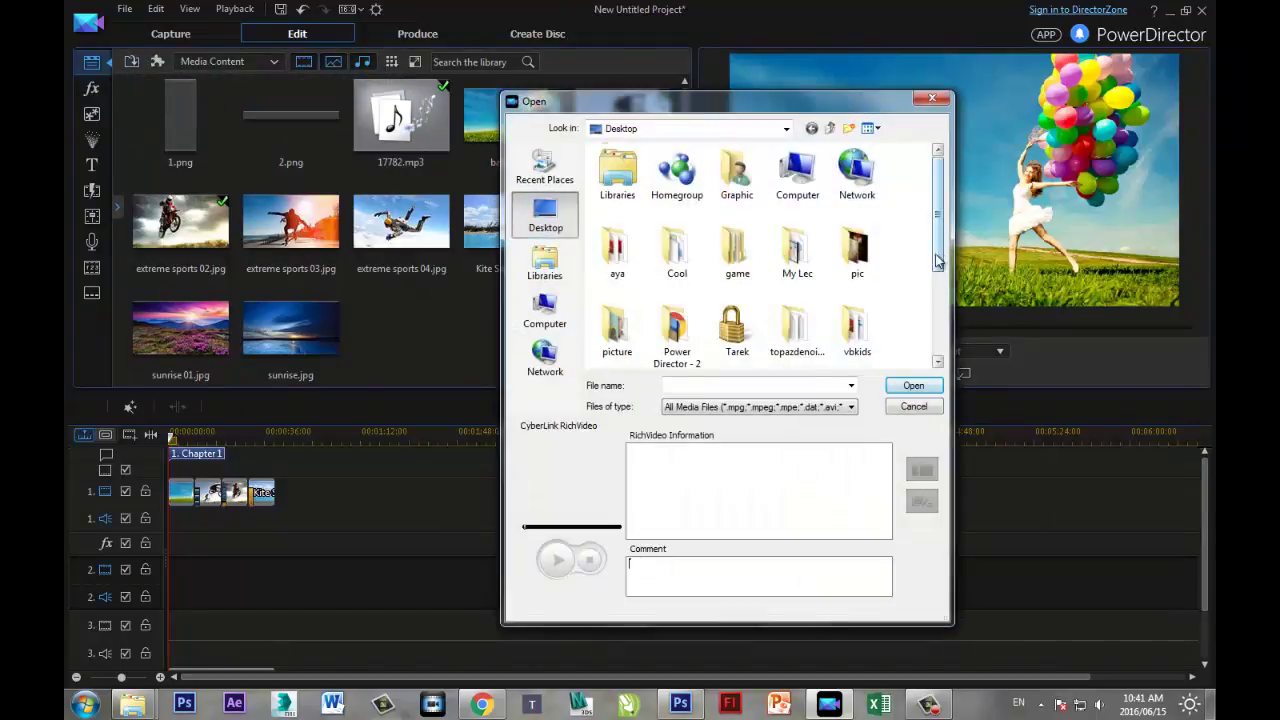
left_click_drag(937, 230, 928, 362)
left_click(737, 250)
left_click(905, 387)
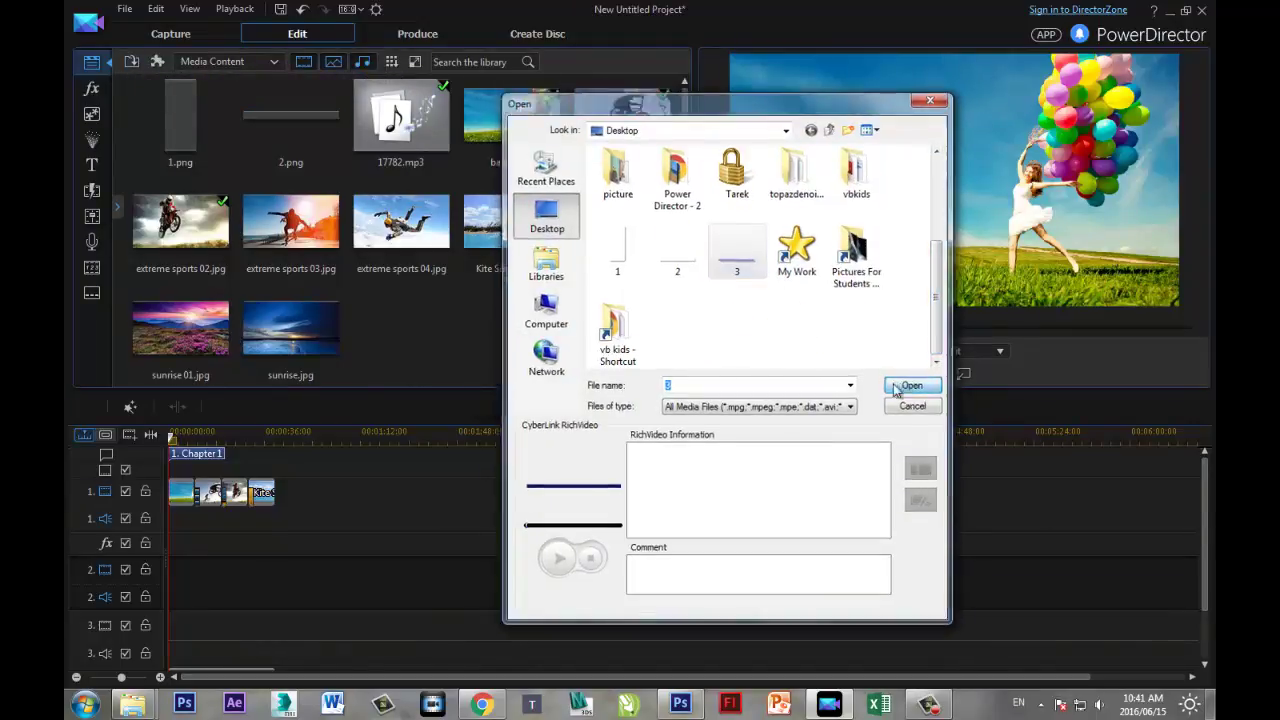
Place 3.png on video track 2 across the movie's full length and position the strip along the bottom edge of the frame
left_click_drag(382, 120, 298, 578)
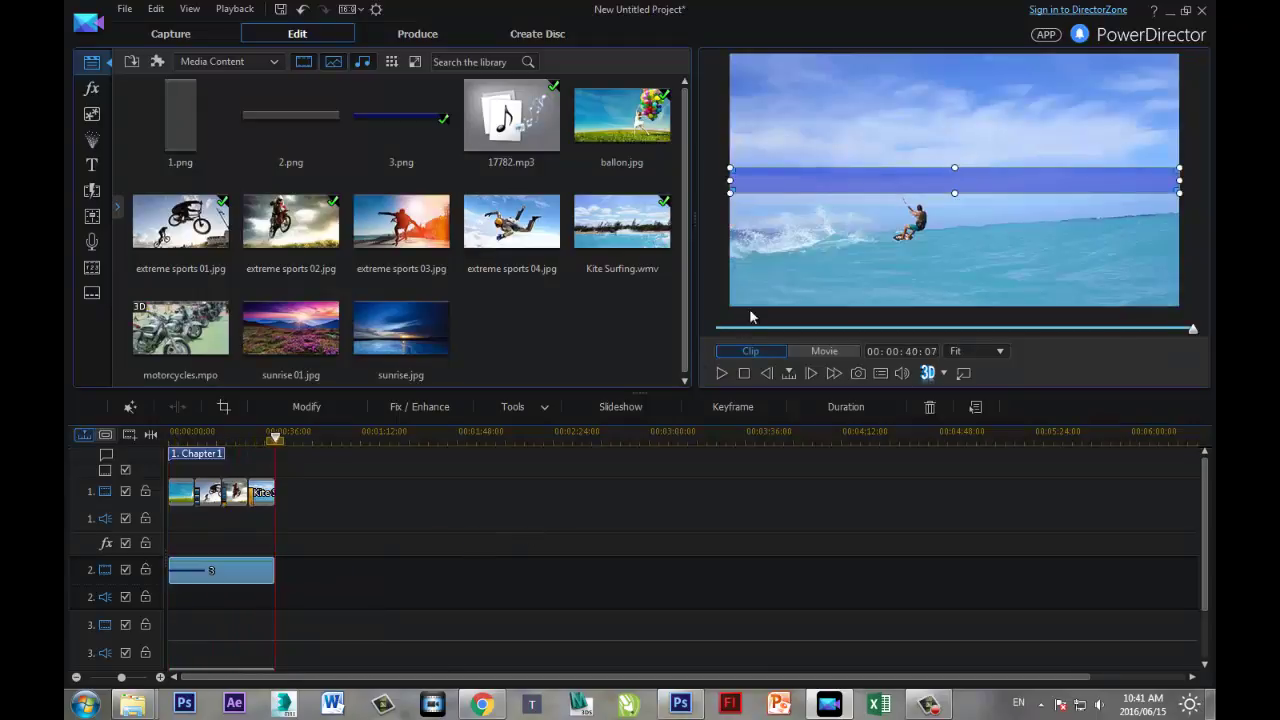
left_click_drag(860, 174, 860, 288)
Preview the movie from the beginning to check the blue strip behind the scrolling title, and stop playback
left_click(808, 348)
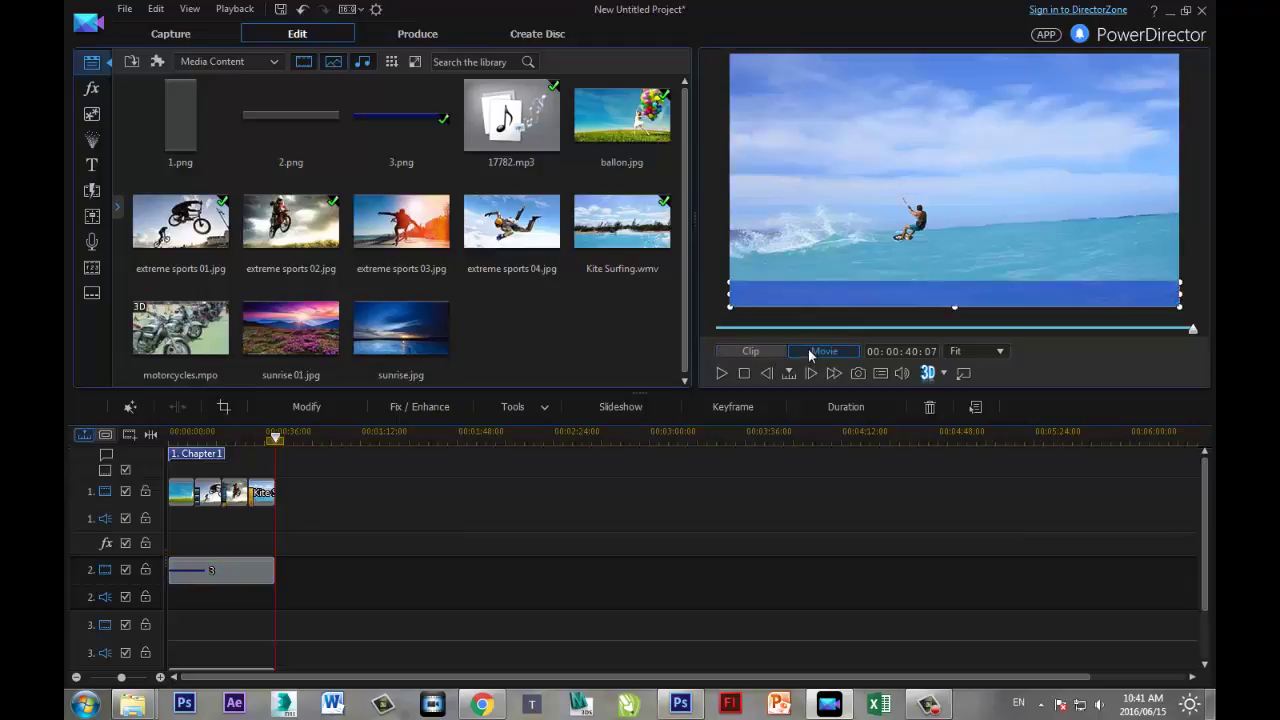
left_click(722, 373)
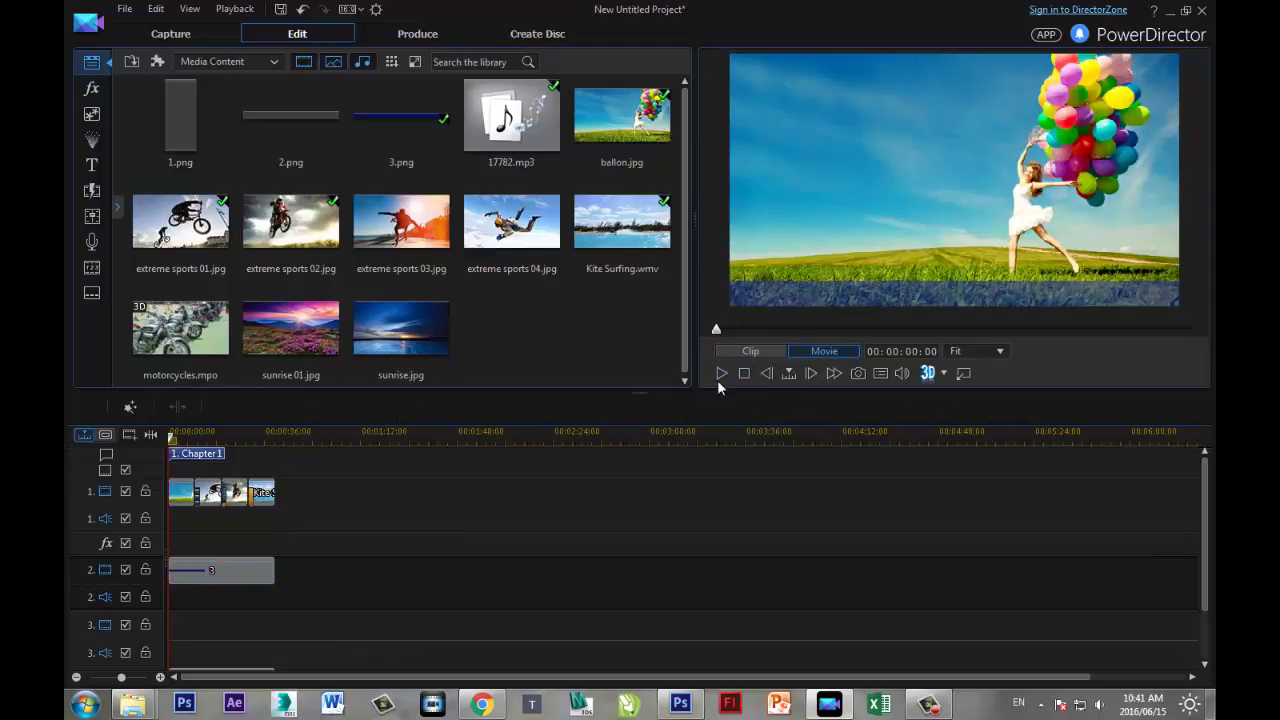
left_click(719, 373)
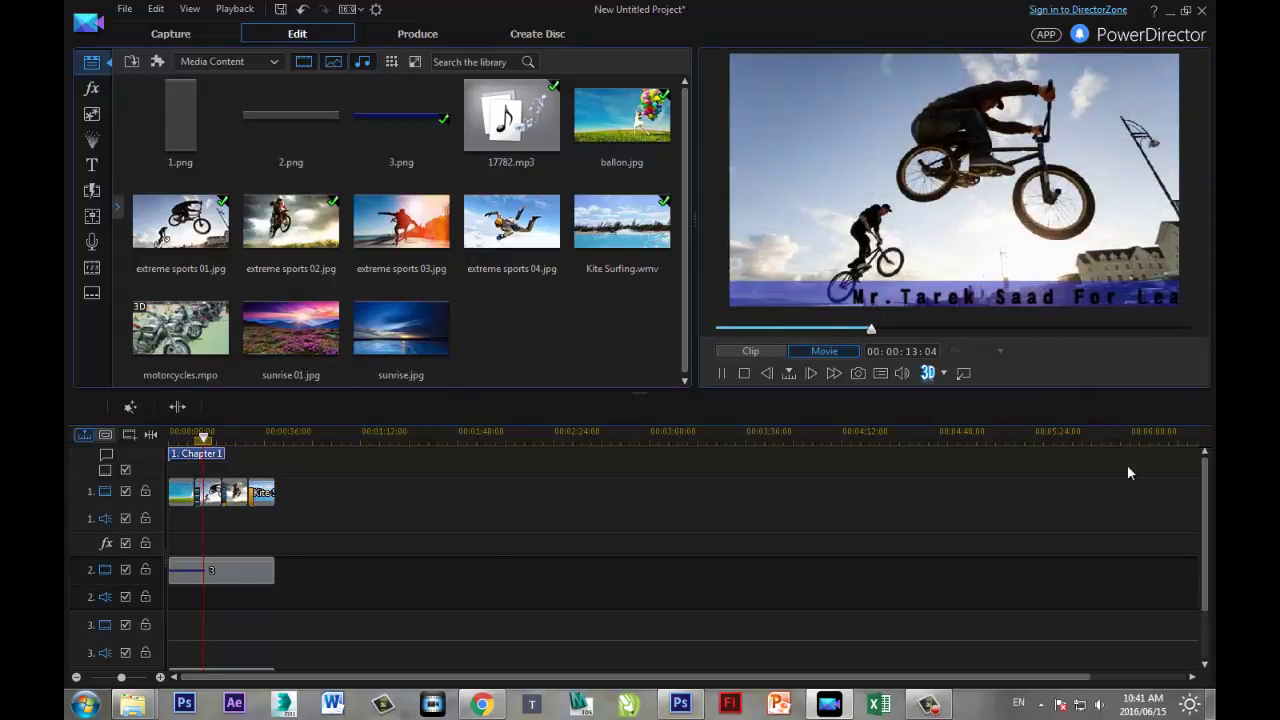
left_click(744, 373)
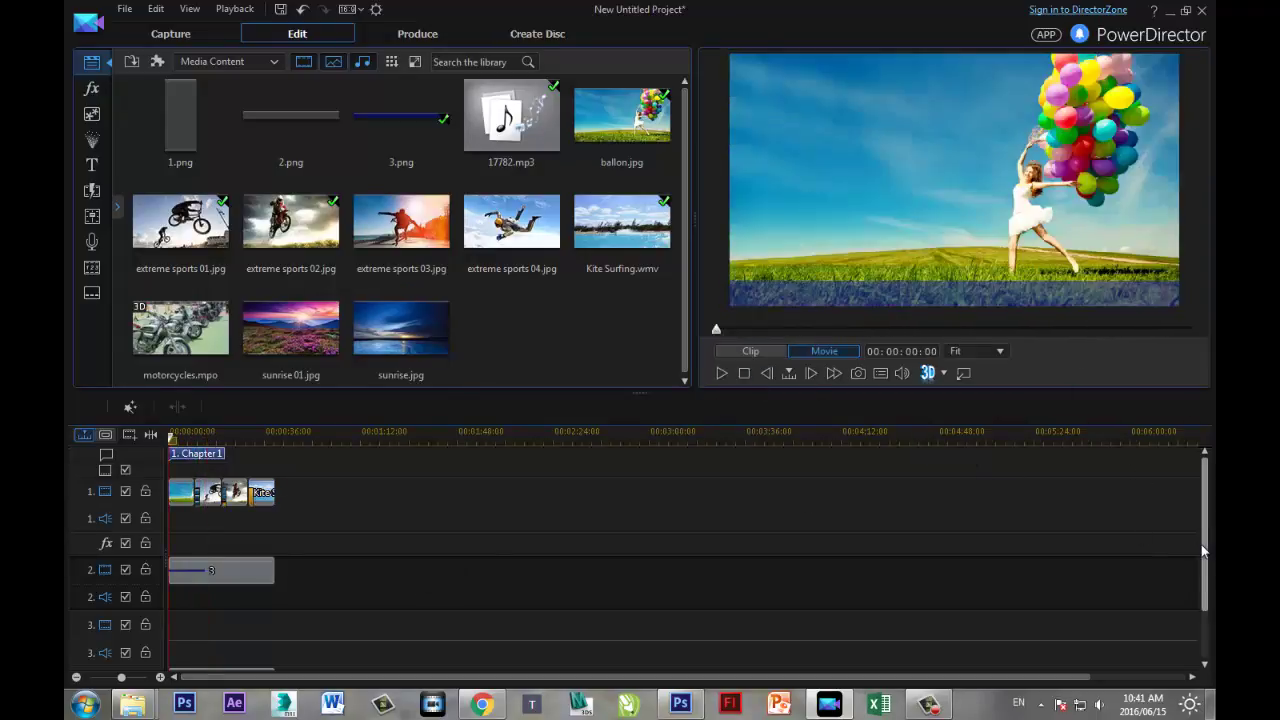
Edit the scrolling title on the title track, change its text color to white, preview it and save the title
scroll(1070, 643, "down", 2)
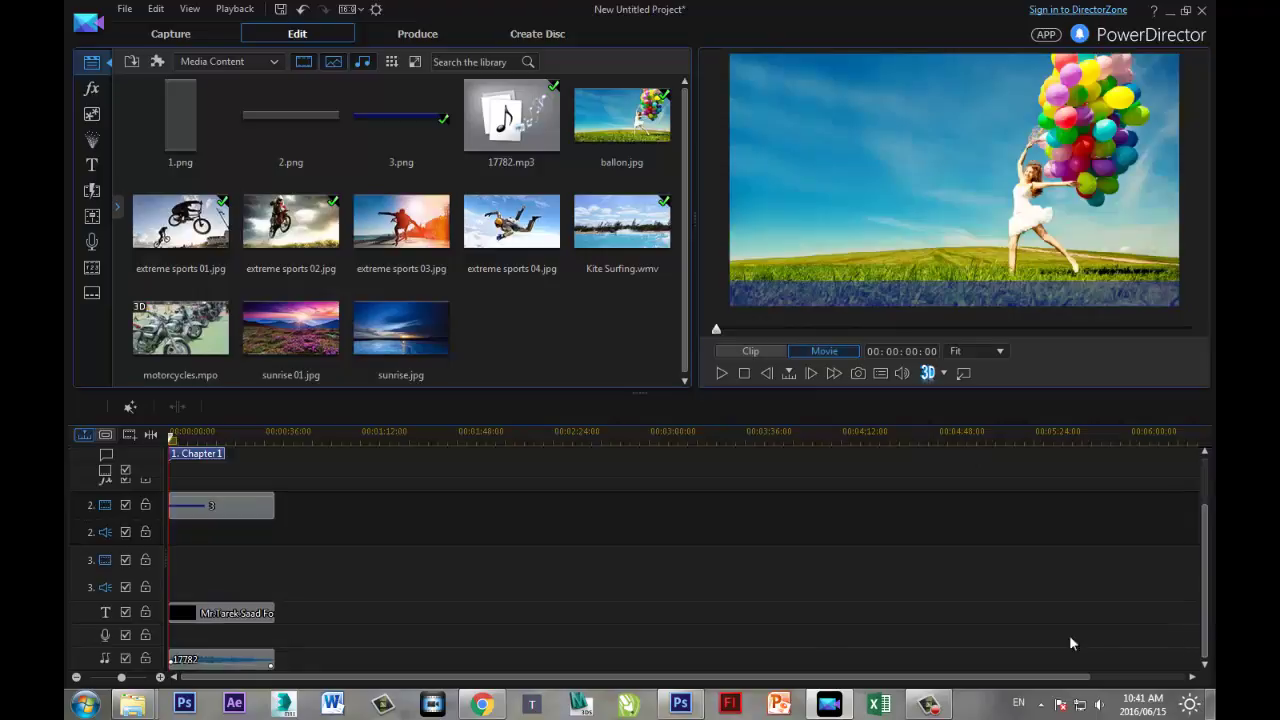
left_click(224, 614)
right_click(230, 614)
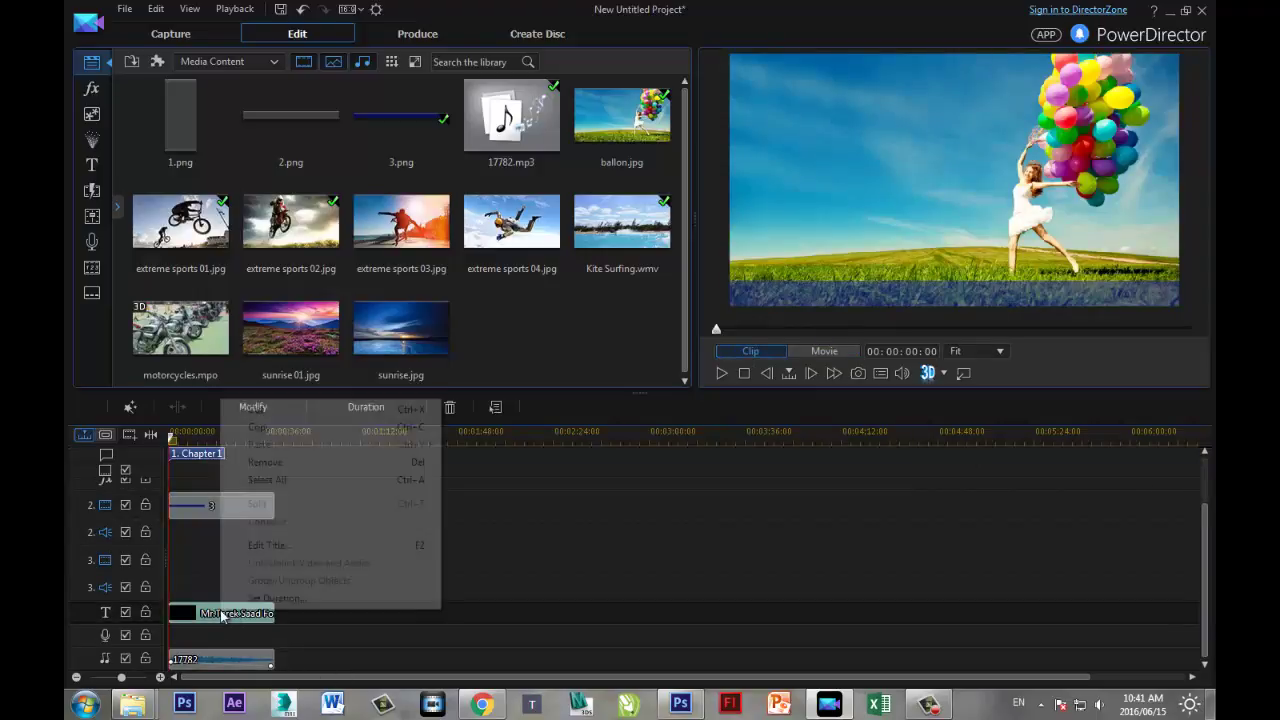
left_click(272, 548)
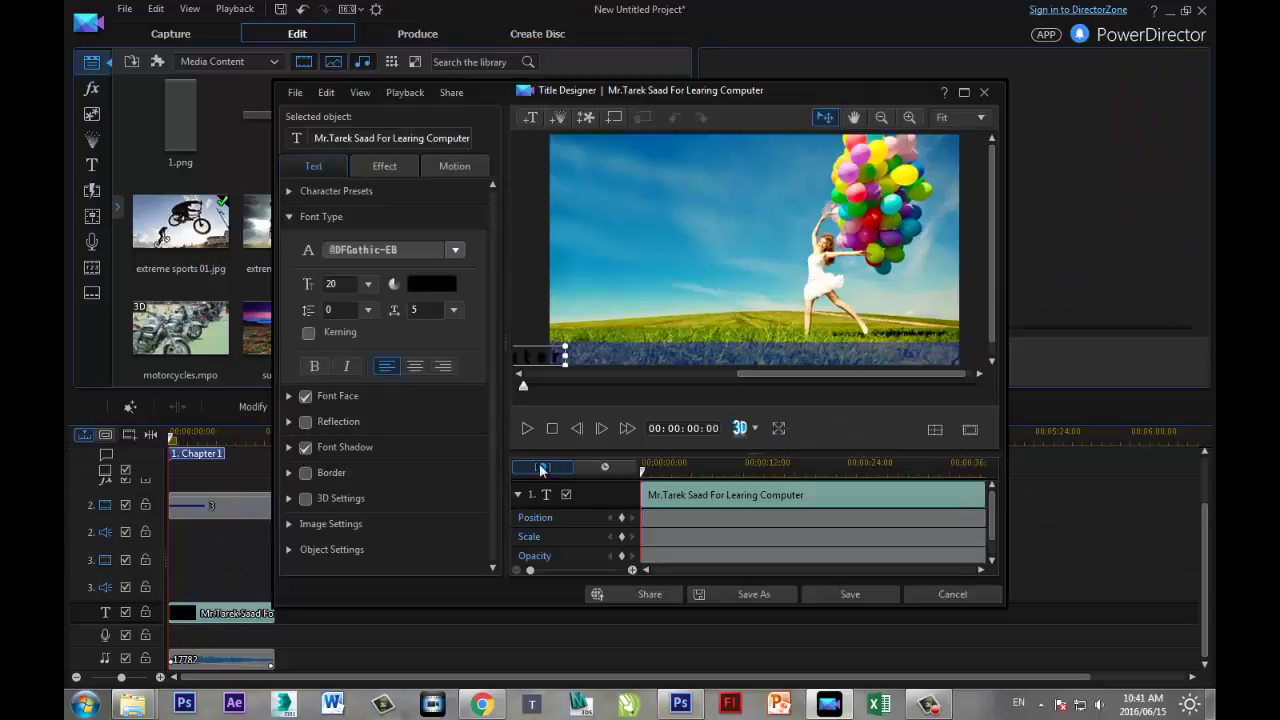
double_click(535, 355)
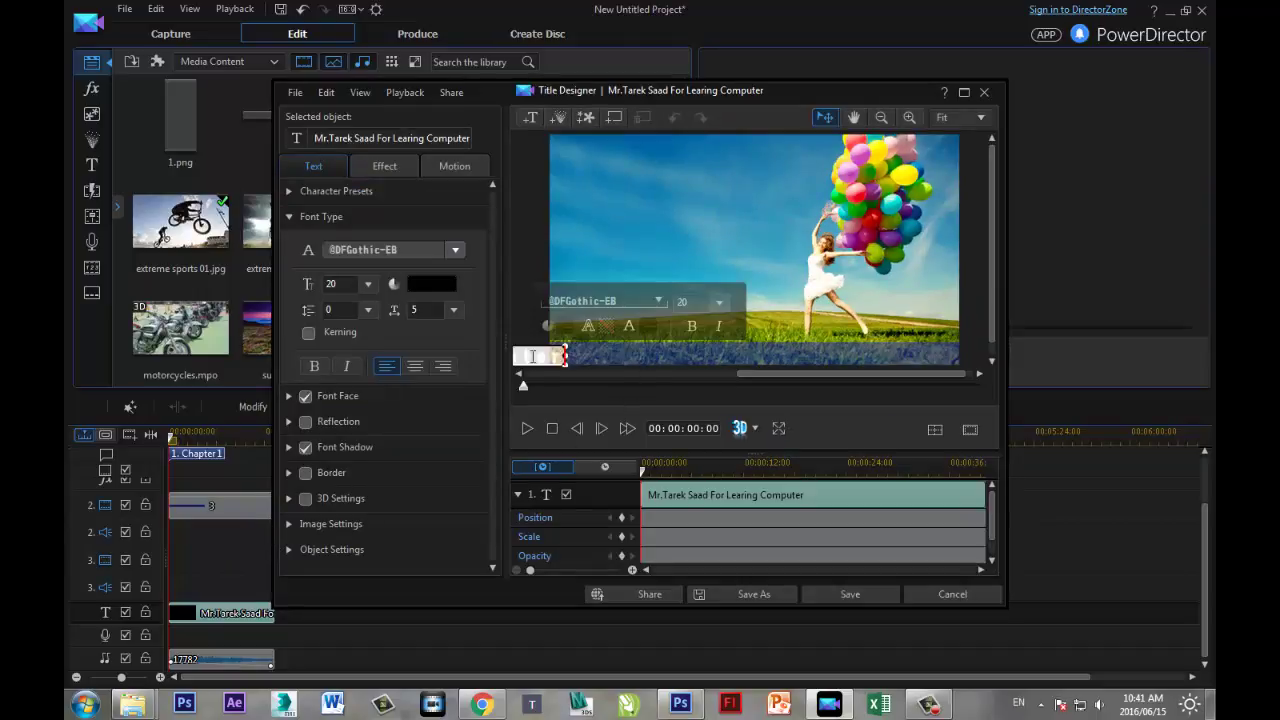
left_click(431, 282)
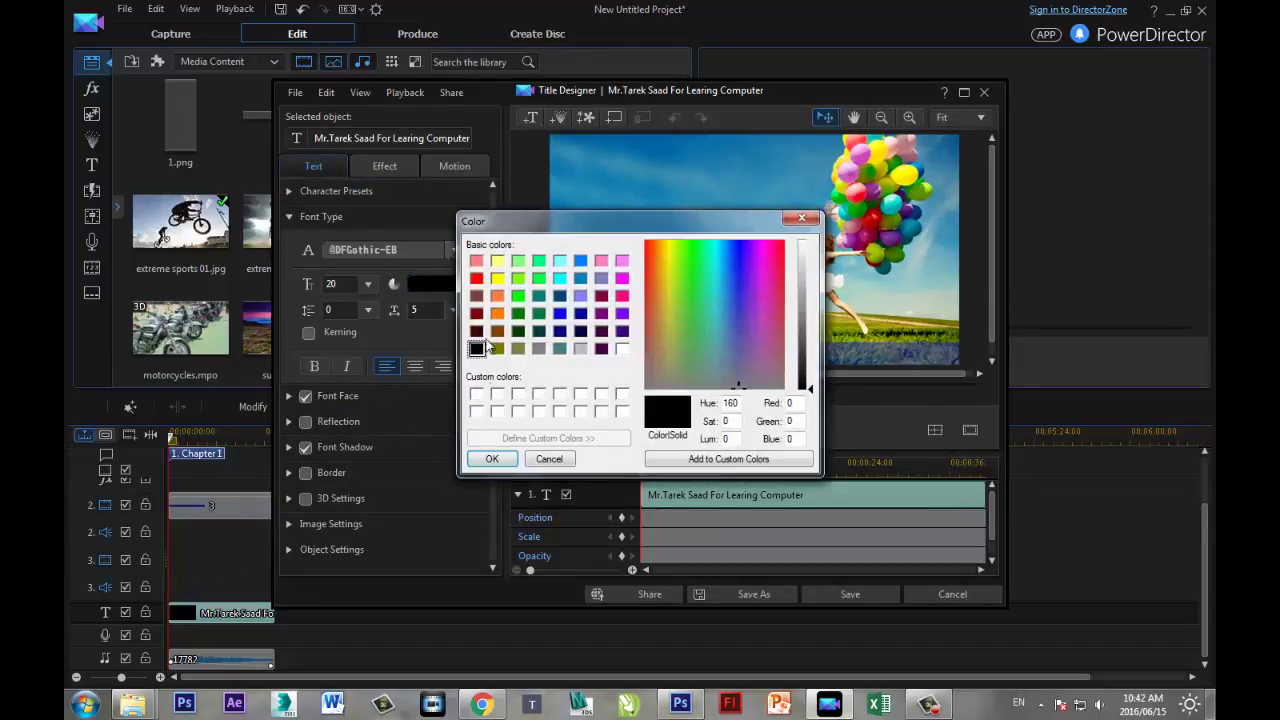
left_click(623, 349)
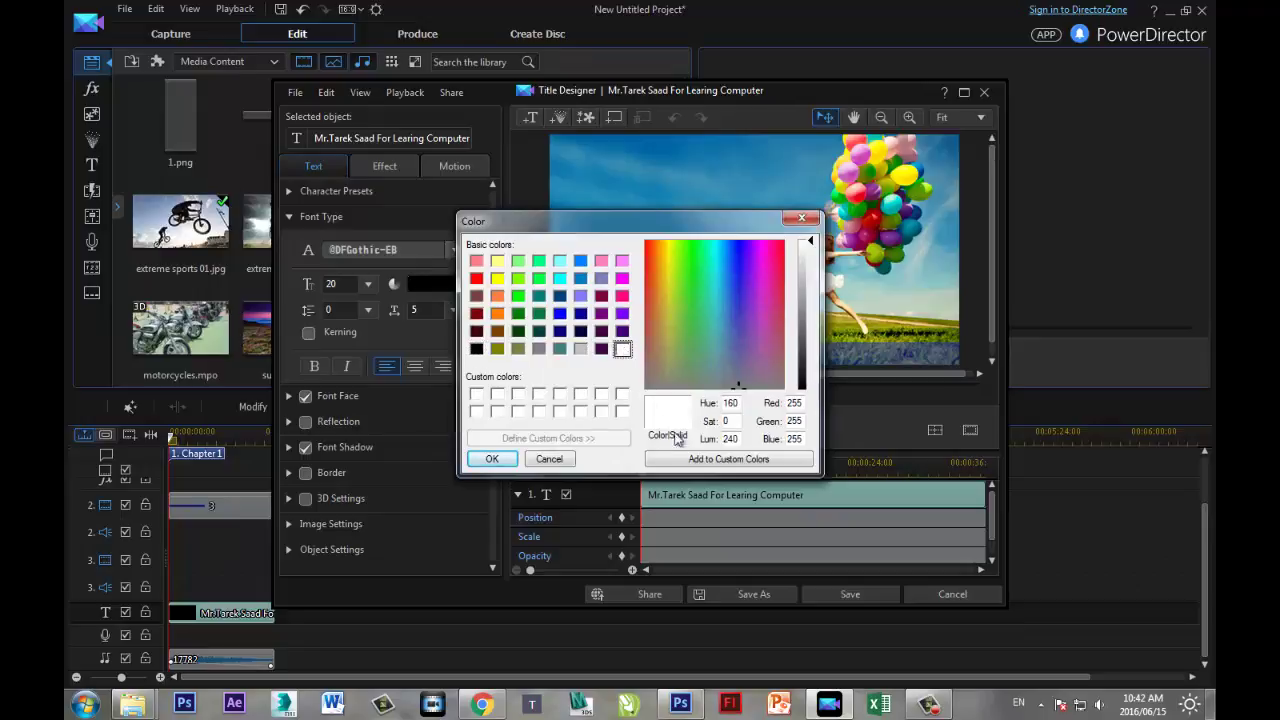
left_click(492, 459)
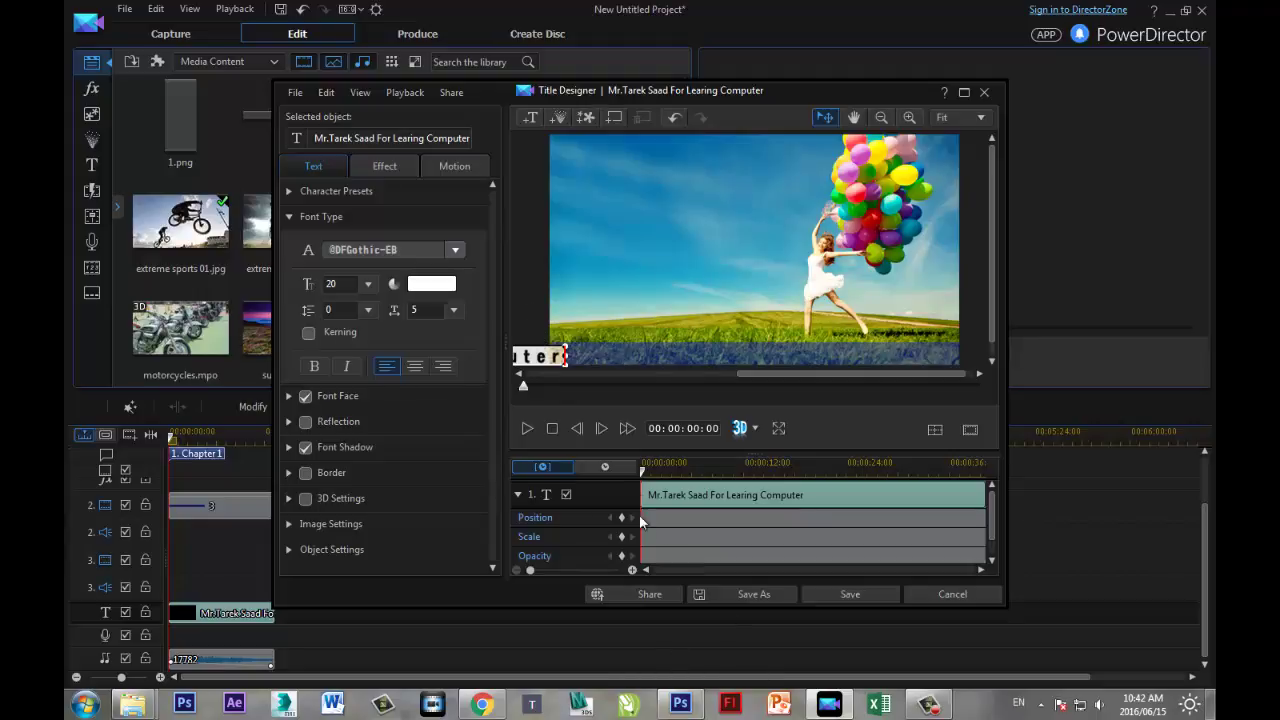
left_click(528, 429)
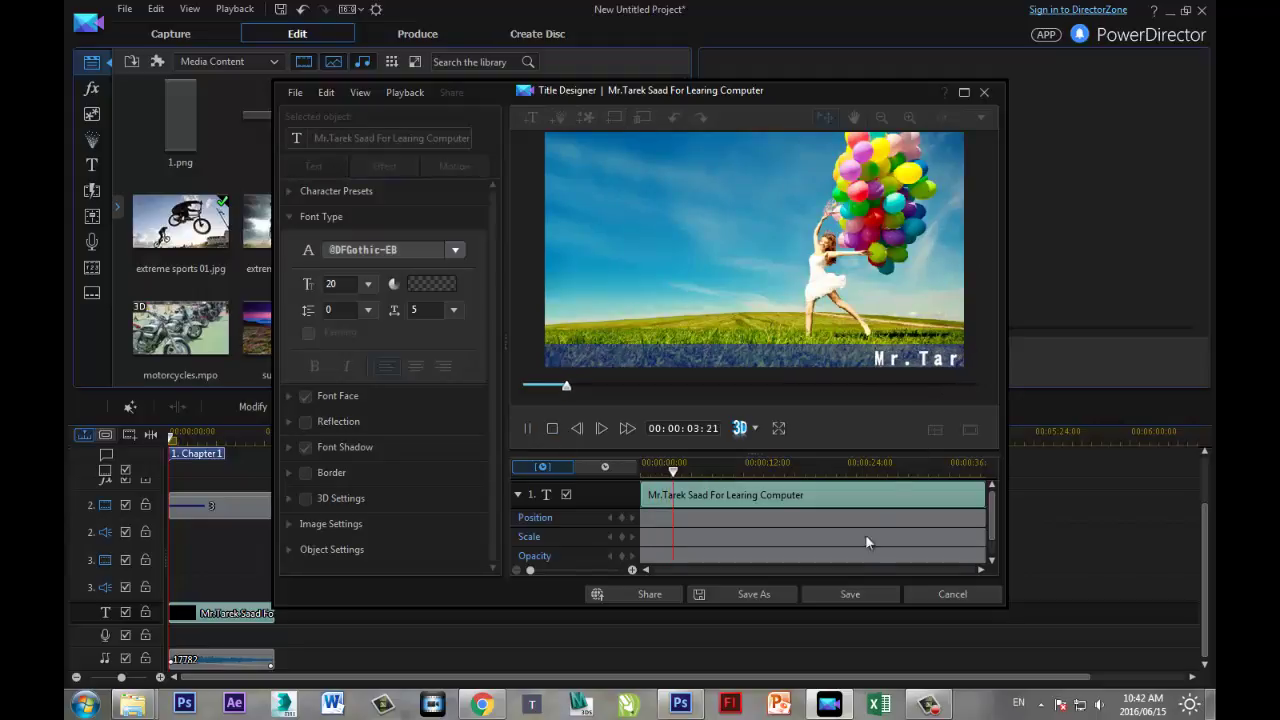
left_click(823, 594)
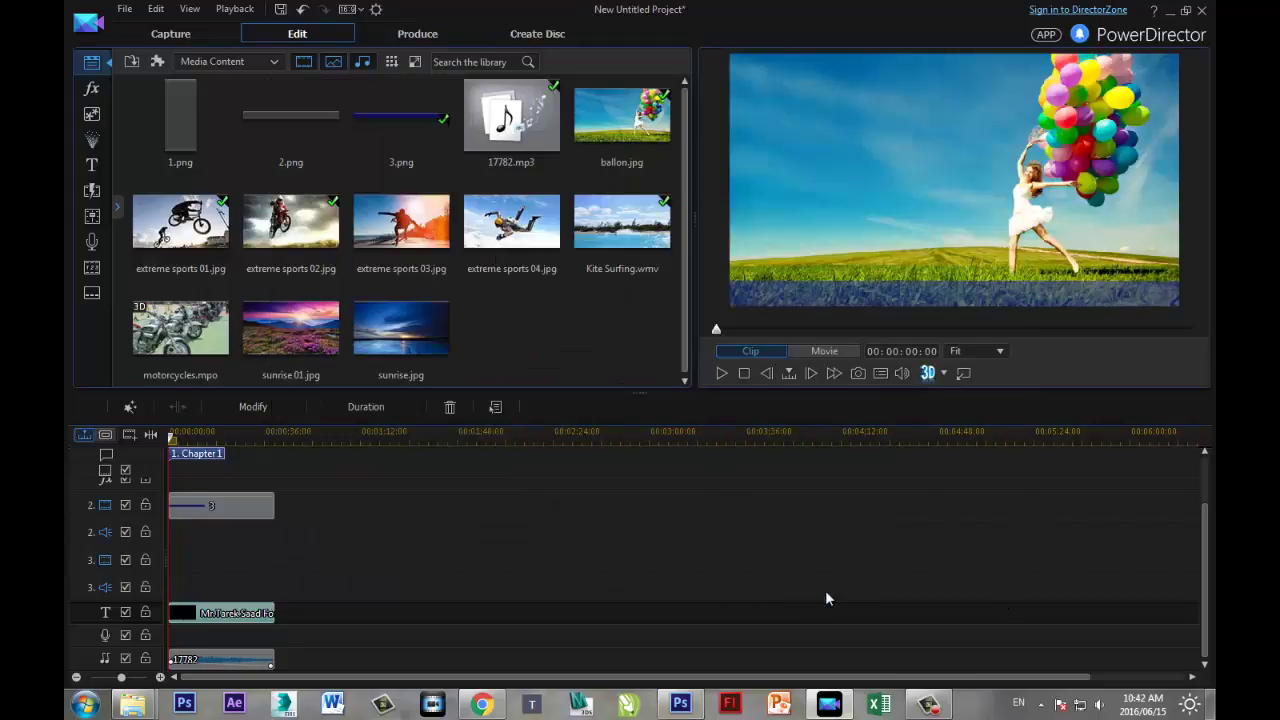
Play the movie to check the white scrolling title over the blue strip, and stop playback
left_click(721, 373)
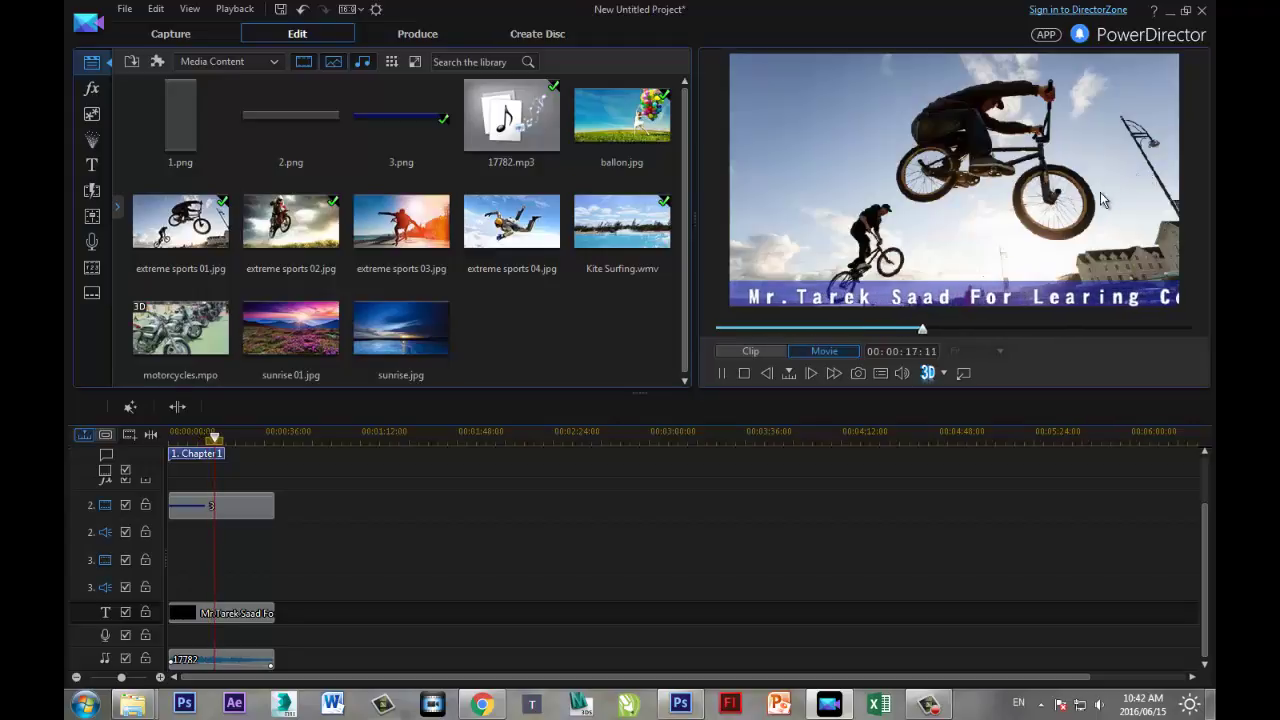
left_click(744, 373)
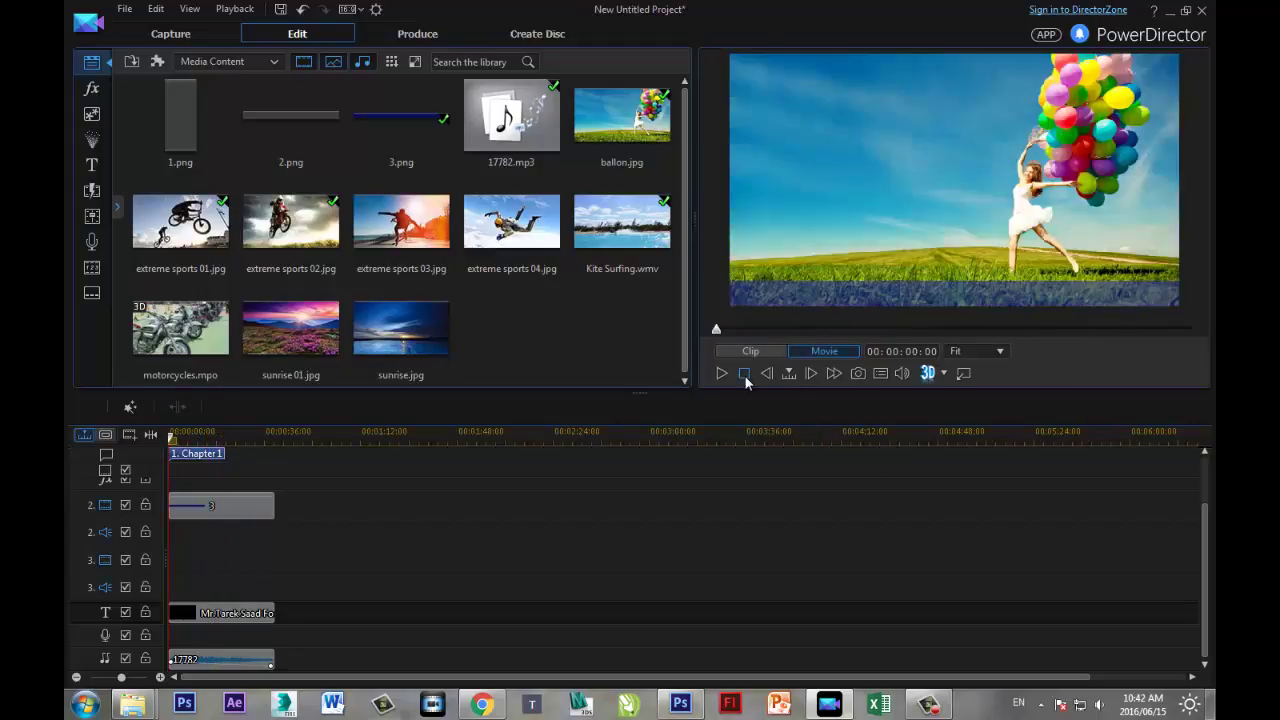
Shorten the scrolling title and the blue strip on track 2 so both end at 00:00:33:14
left_click(275, 613)
left_click_drag(278, 616, 262, 610)
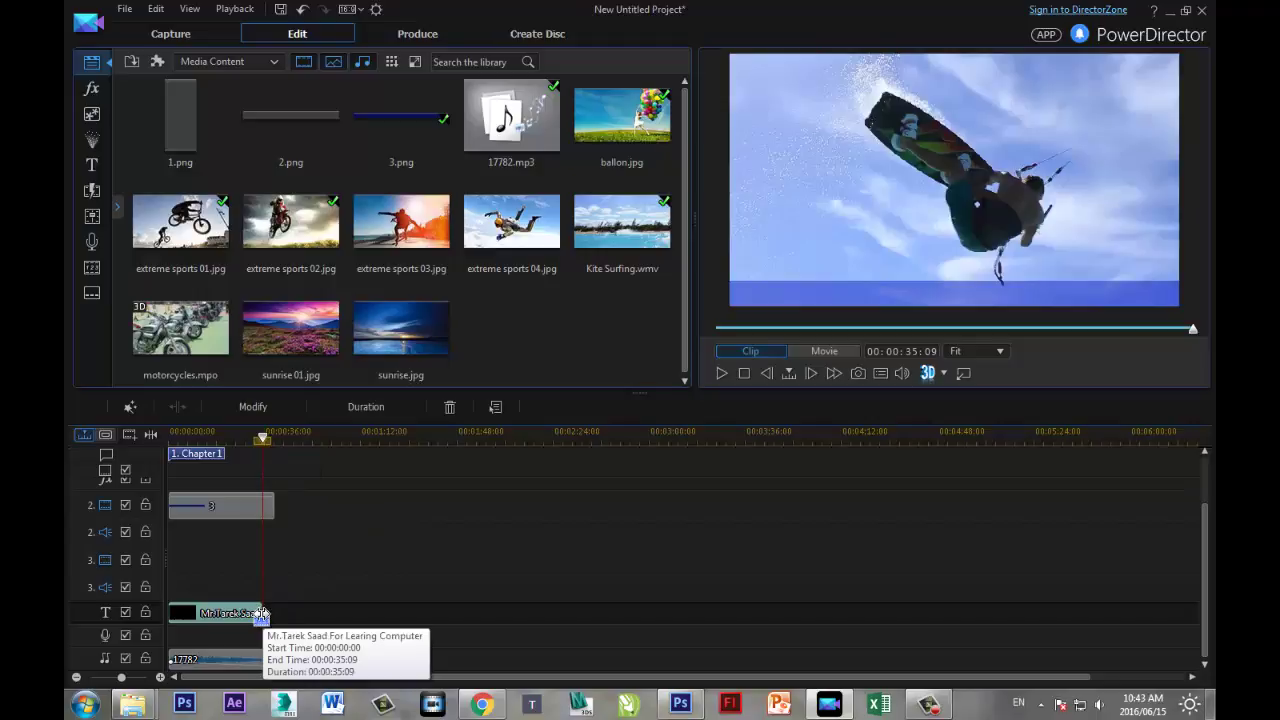
left_click_drag(260, 613, 256, 612)
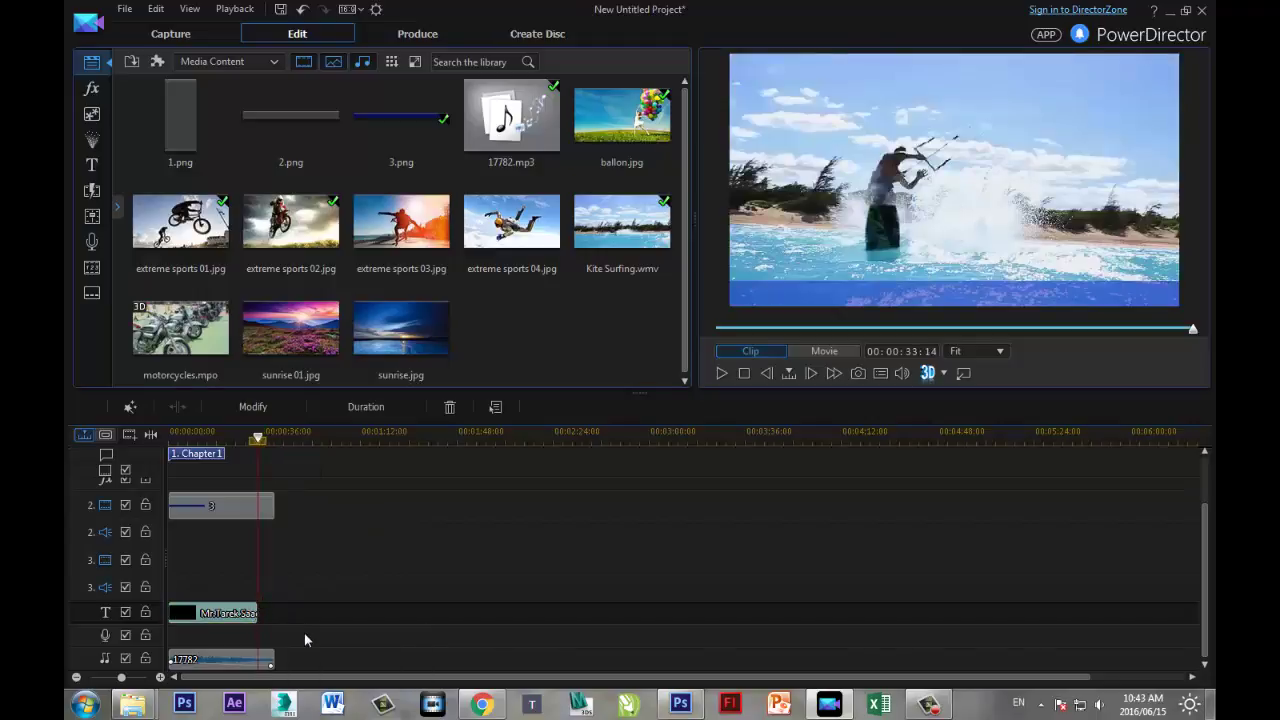
left_click(262, 508)
left_click_drag(263, 510, 258, 508)
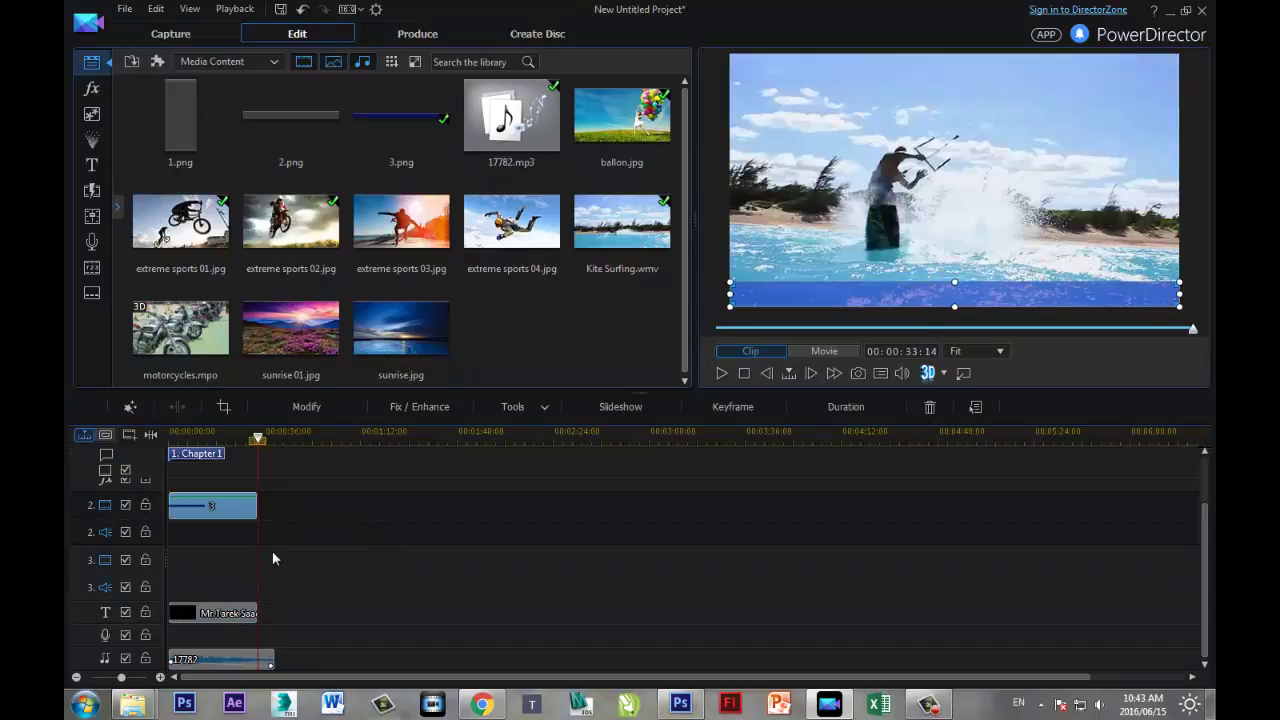
Place 1.png on track 2 directly after the blue strip, lasting until the movie's end, and align it with the frame's right edge
left_click_drag(177, 126, 258, 512)
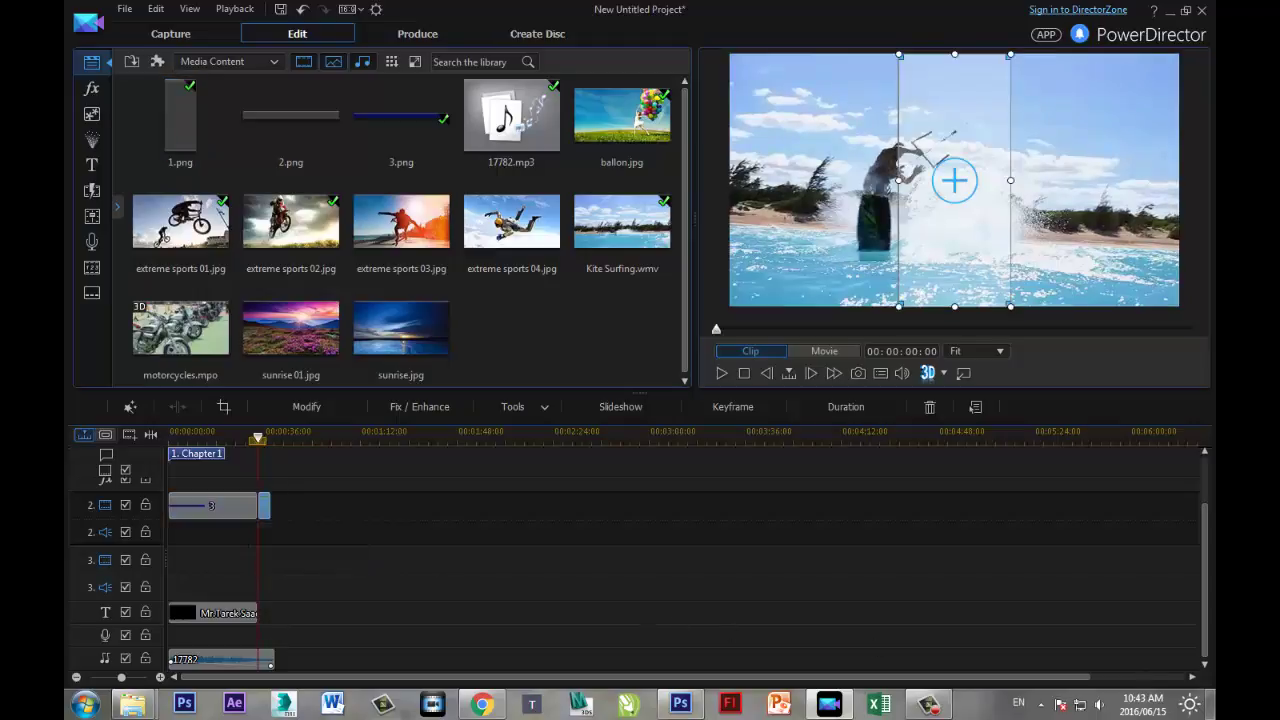
left_click_drag(1204, 585, 1196, 546)
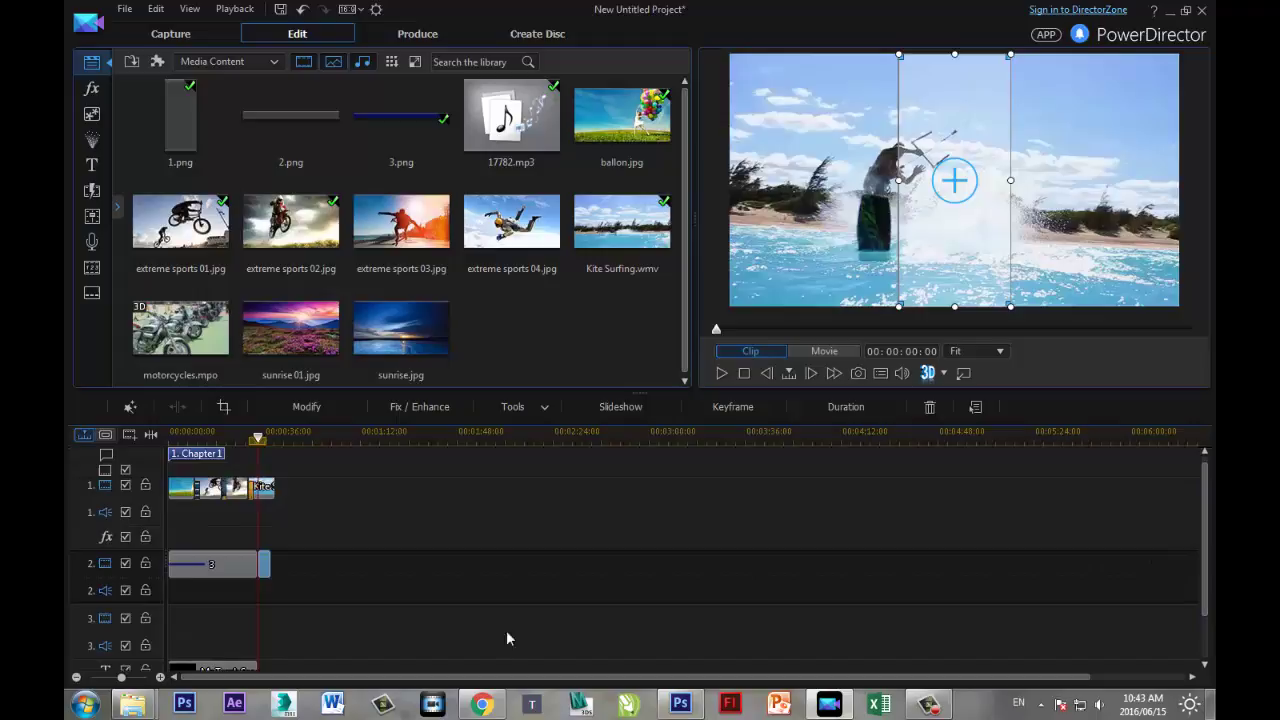
left_click(270, 564)
left_click_drag(274, 568, 268, 568)
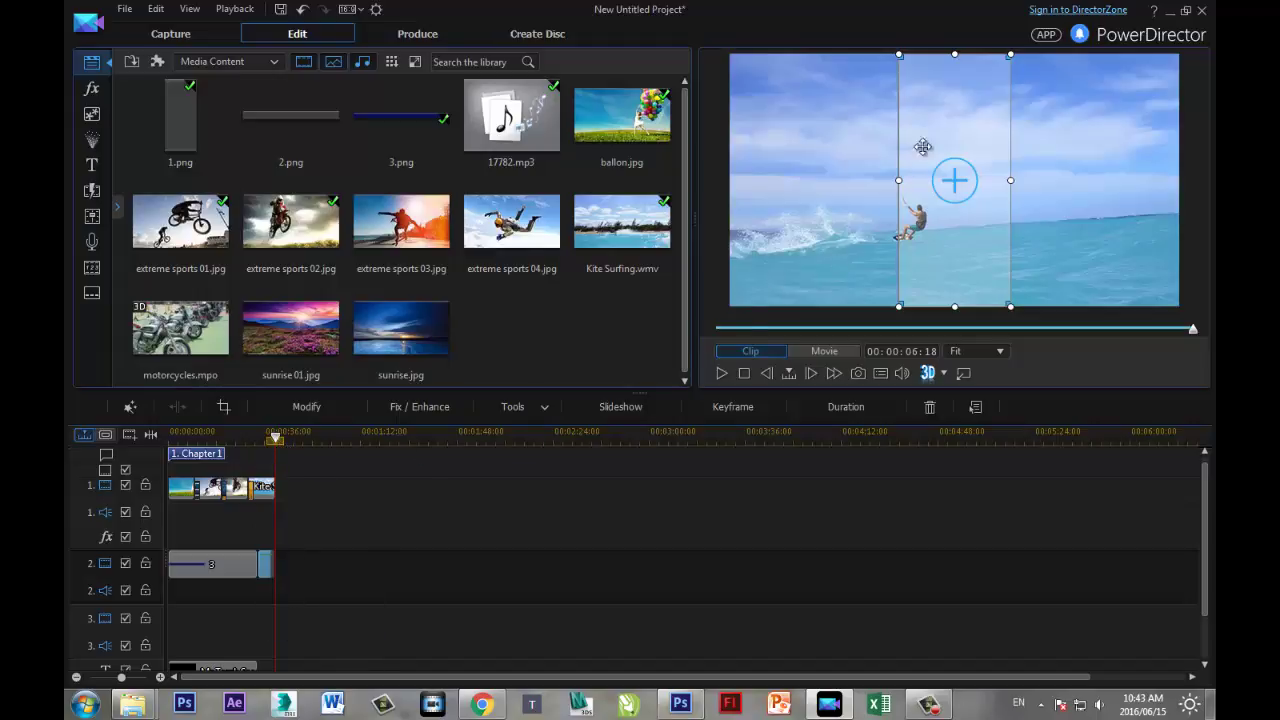
left_click_drag(923, 147, 1120, 129)
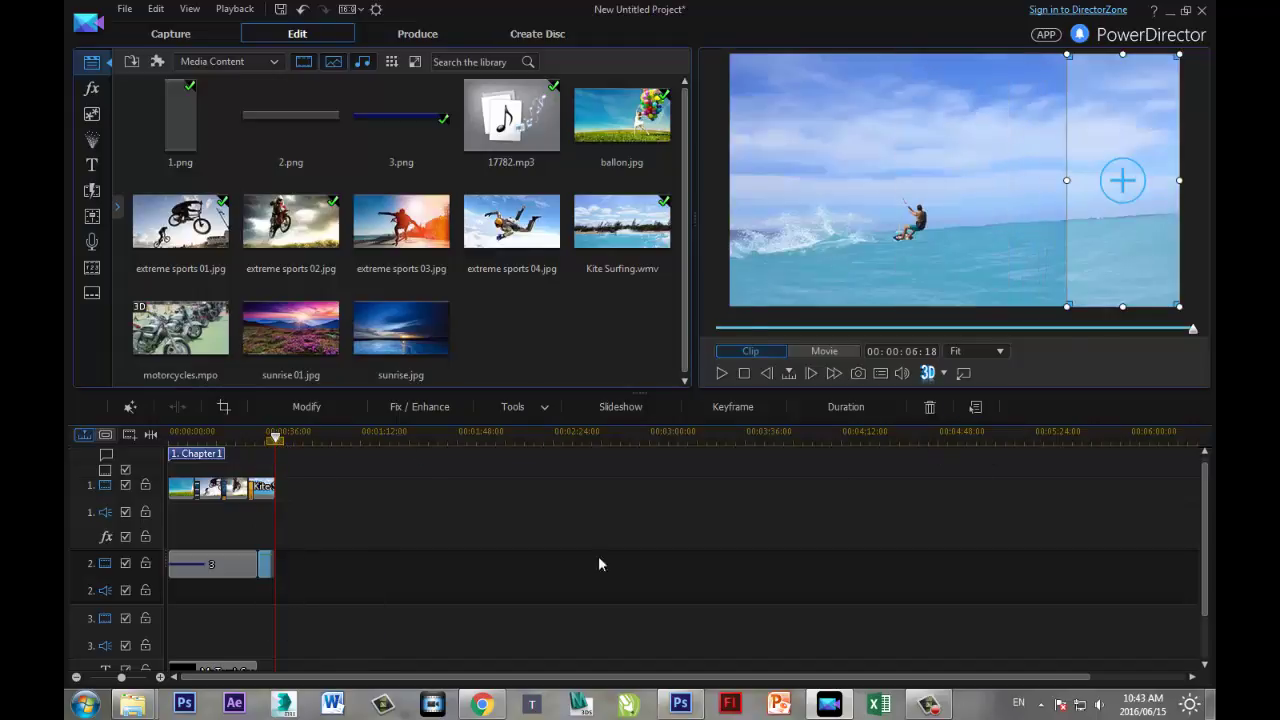
Add the VISION VISION title to the title track directly after the scrolling title, lasting until the movie's end
left_click(266, 450)
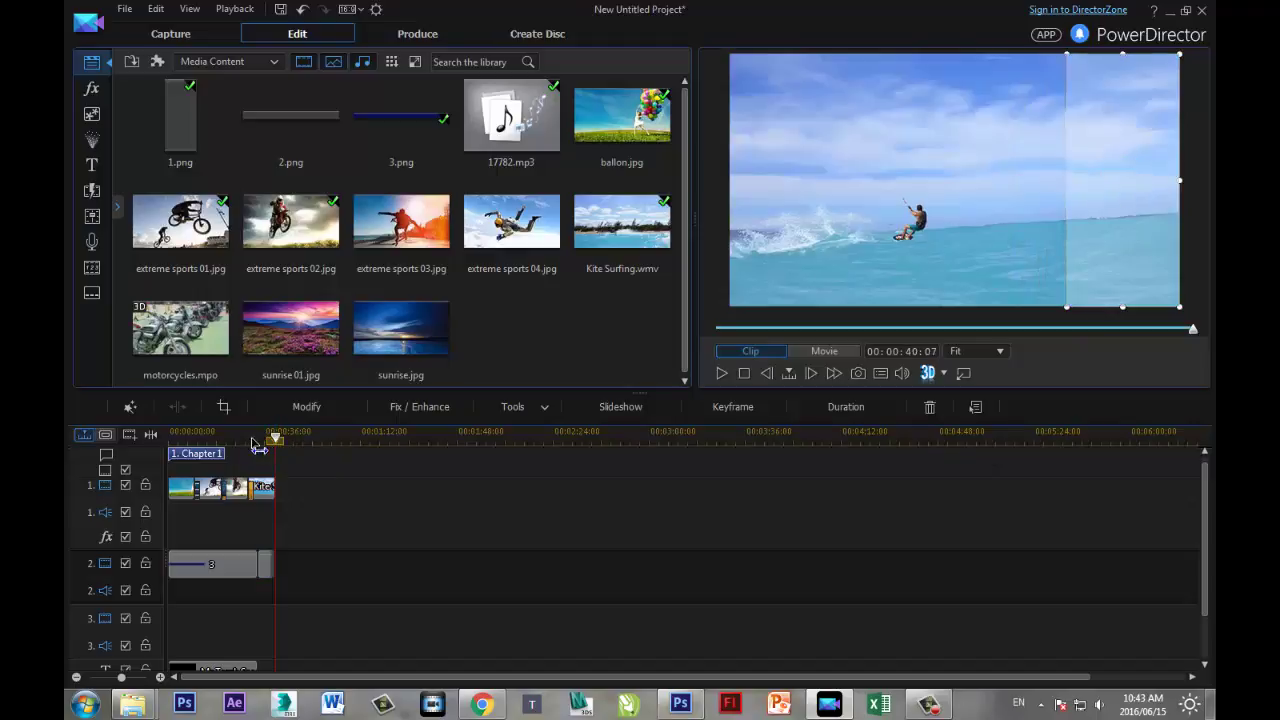
left_click(245, 565)
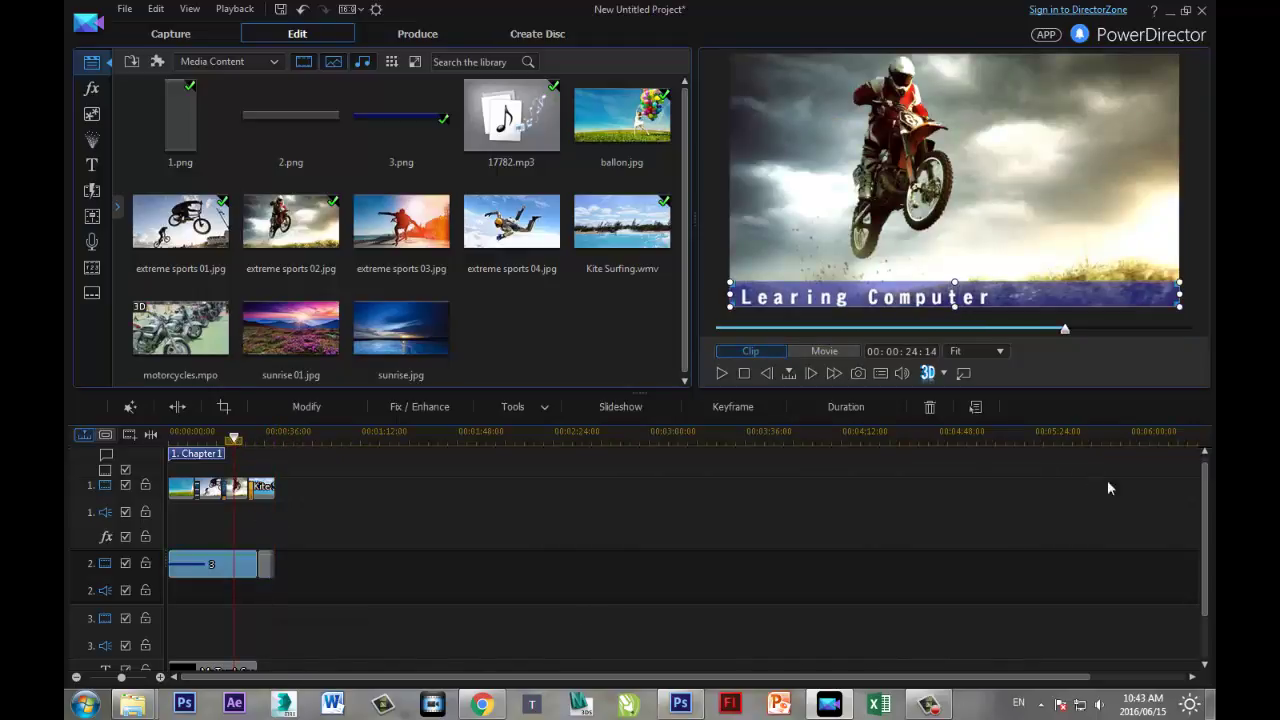
scroll(1204, 541, "down", 1)
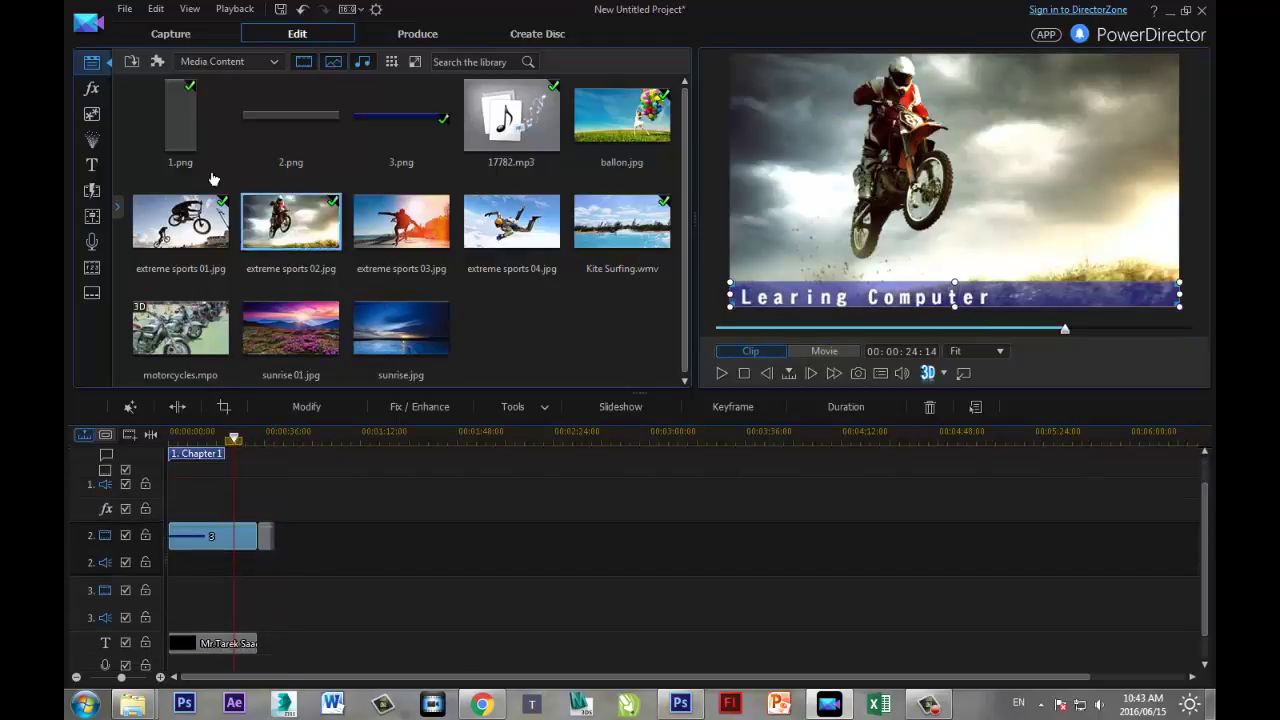
left_click(92, 164)
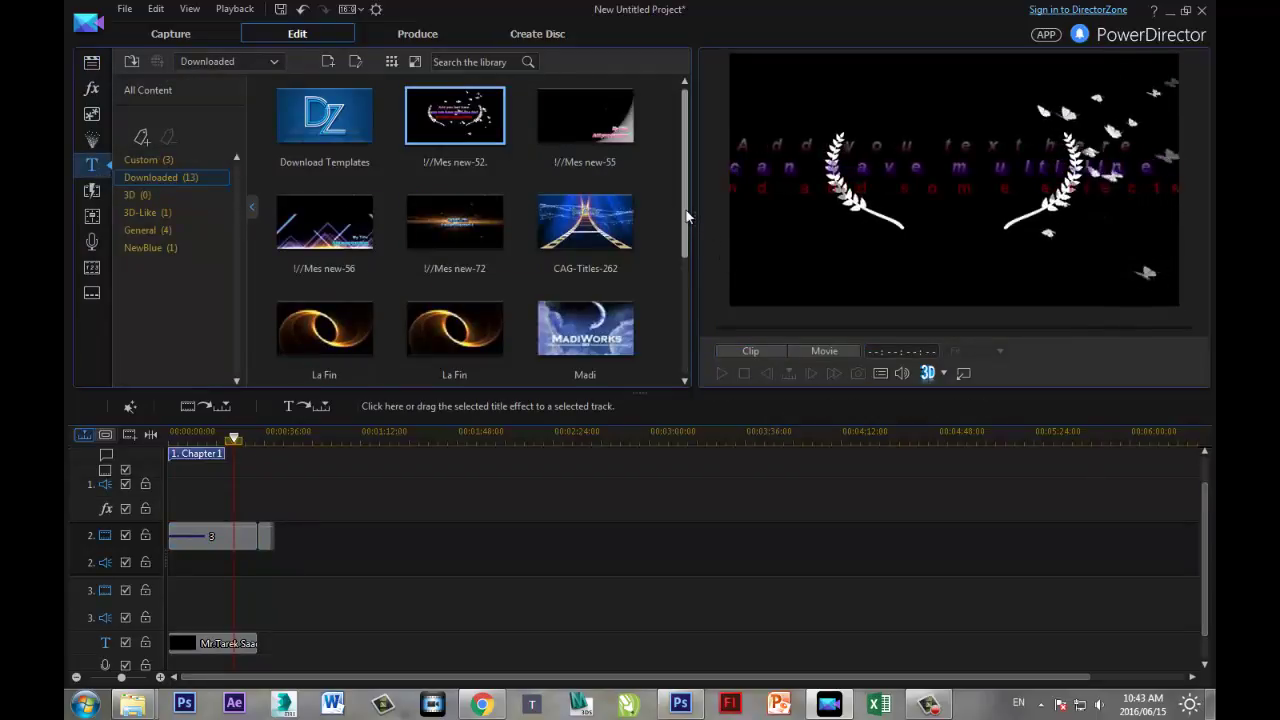
left_click_drag(687, 216, 690, 336)
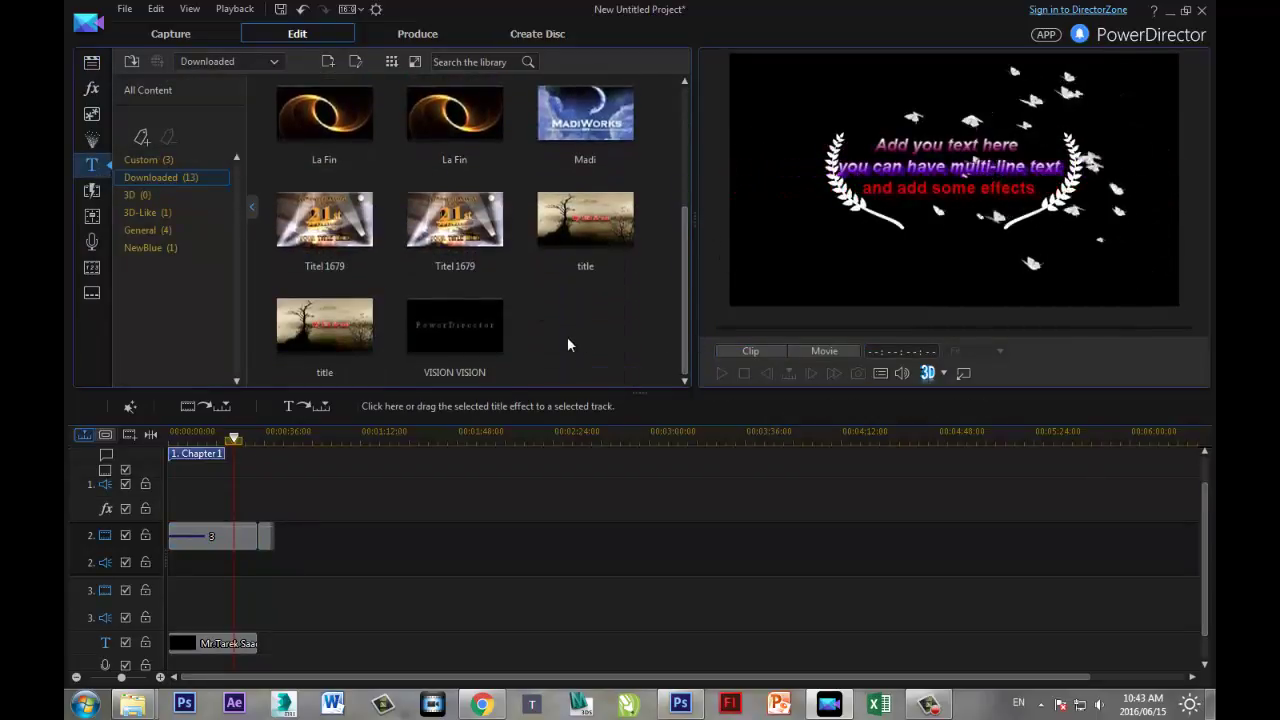
left_click(452, 332)
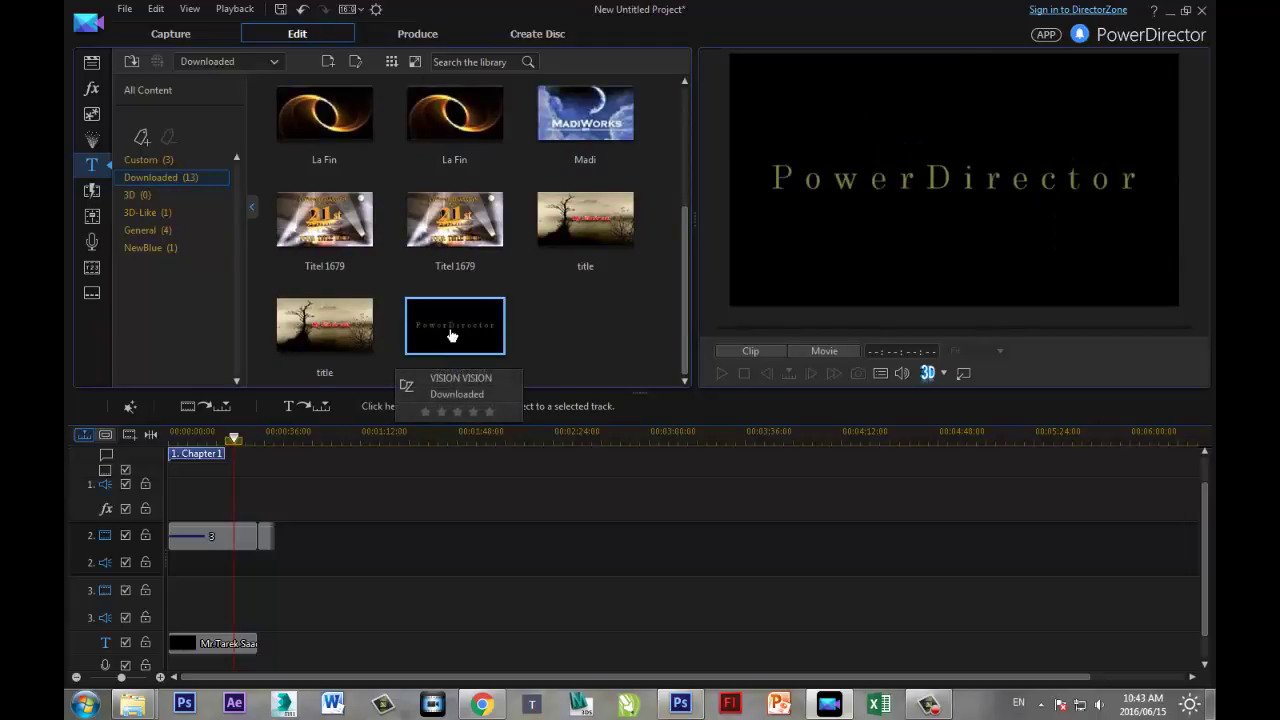
left_click_drag(452, 336, 268, 614)
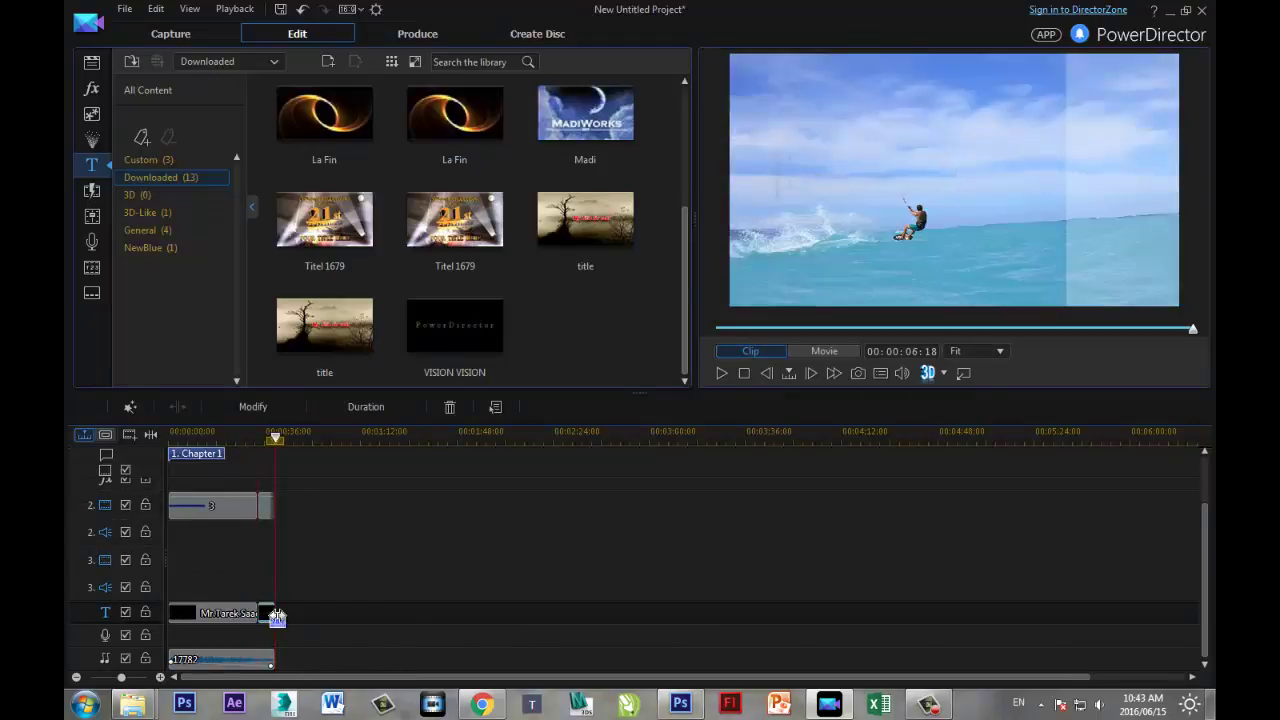
Open the new title for editing and replace its text with the instructor's name, followed by "For Learing Computer" on a second line
right_click(272, 612)
left_click(323, 545)
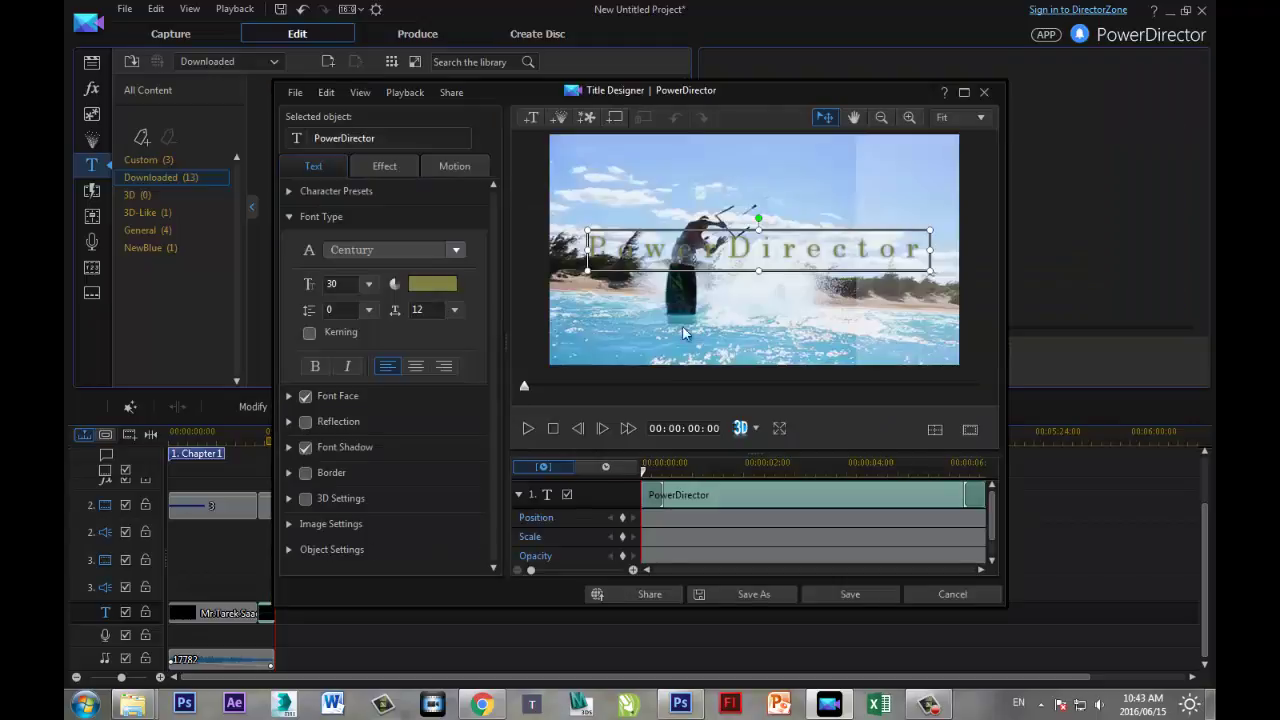
double_click(735, 242)
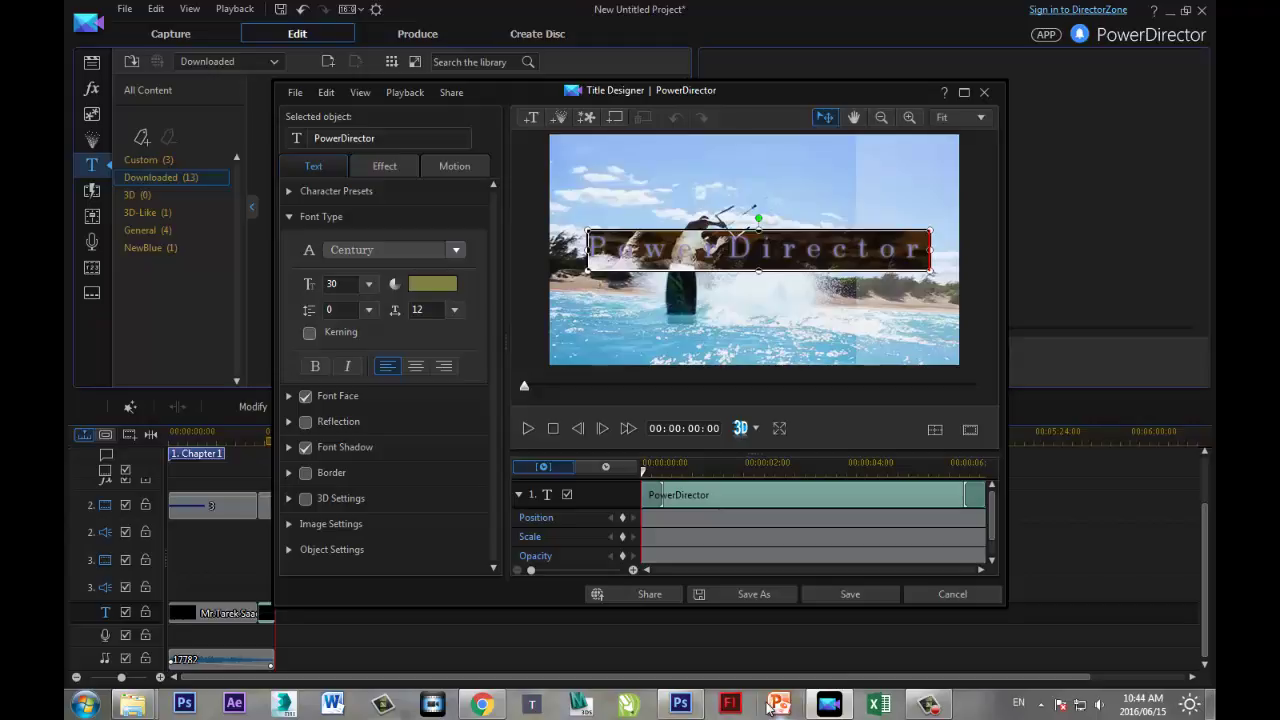
key("BackSpace")
type("Mr T")
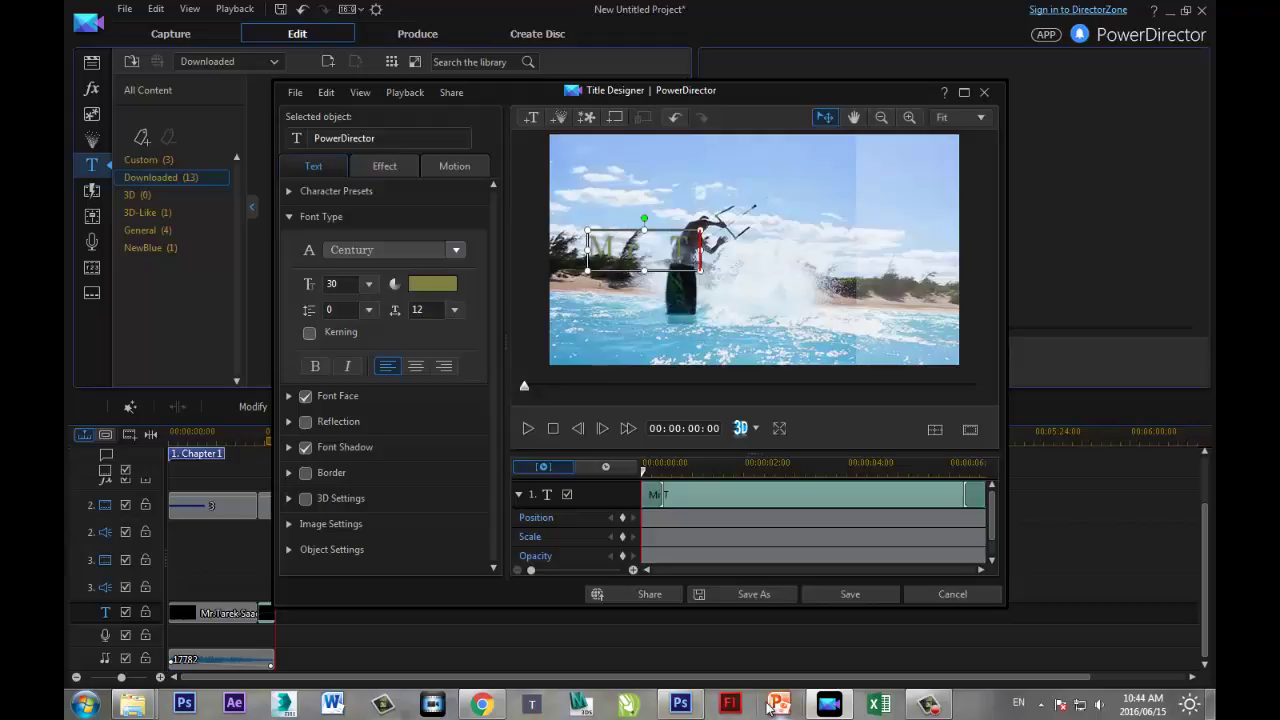
type("arek")
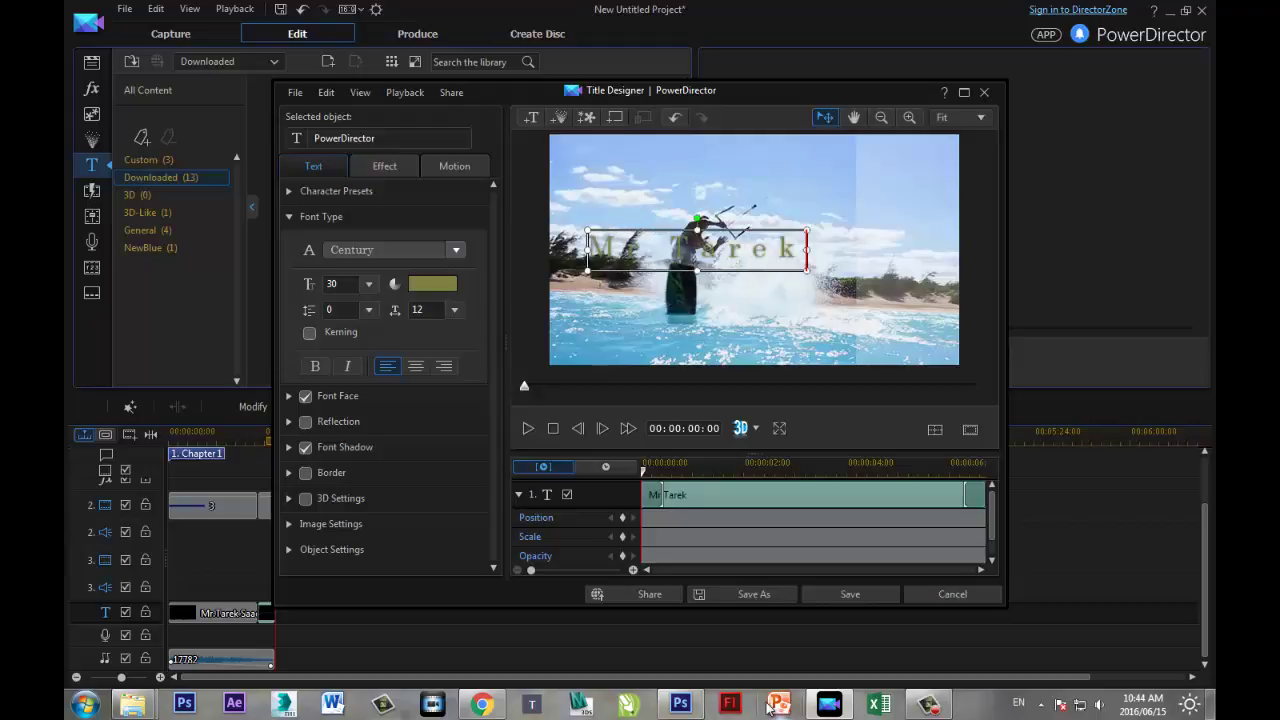
key("Return")
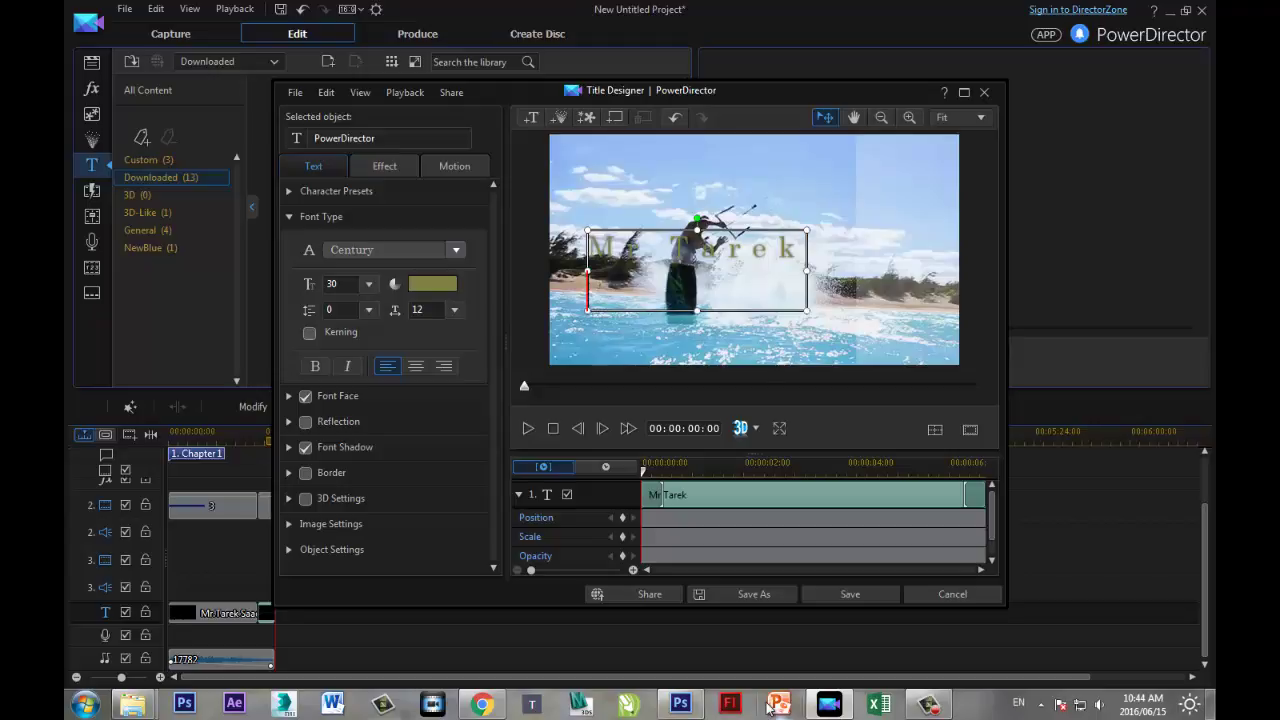
type("For")
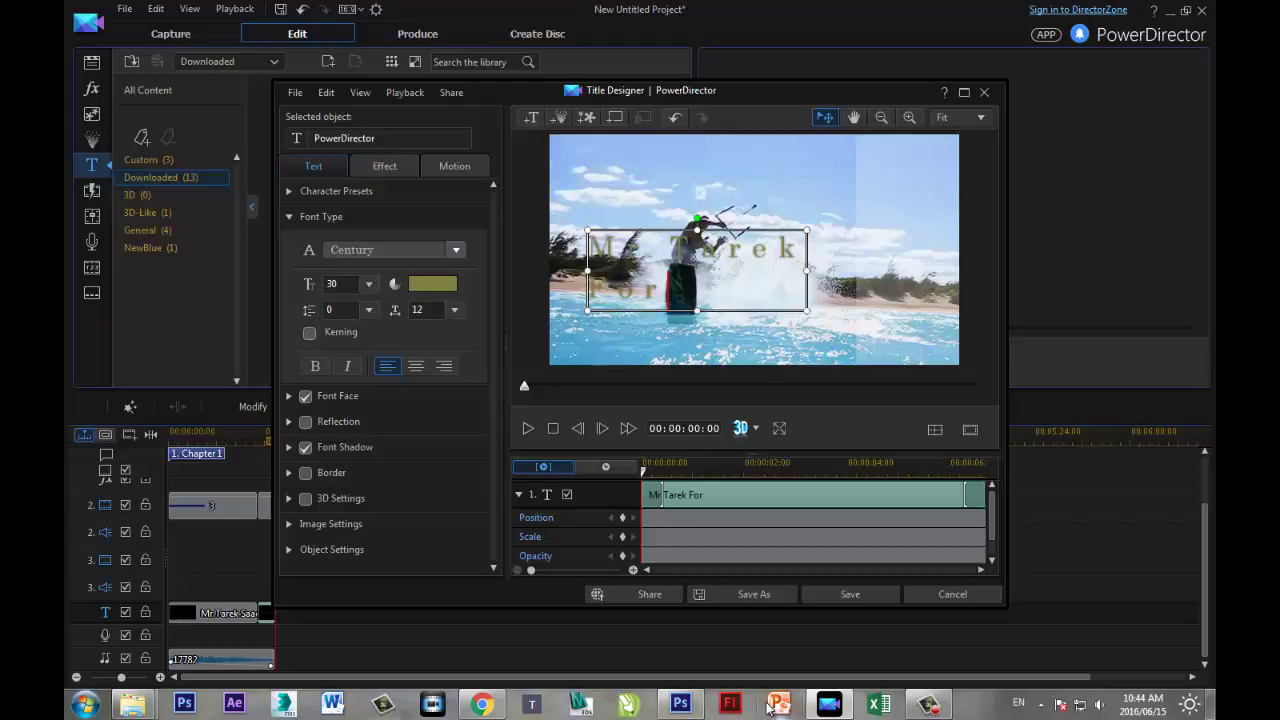
type(" Lea")
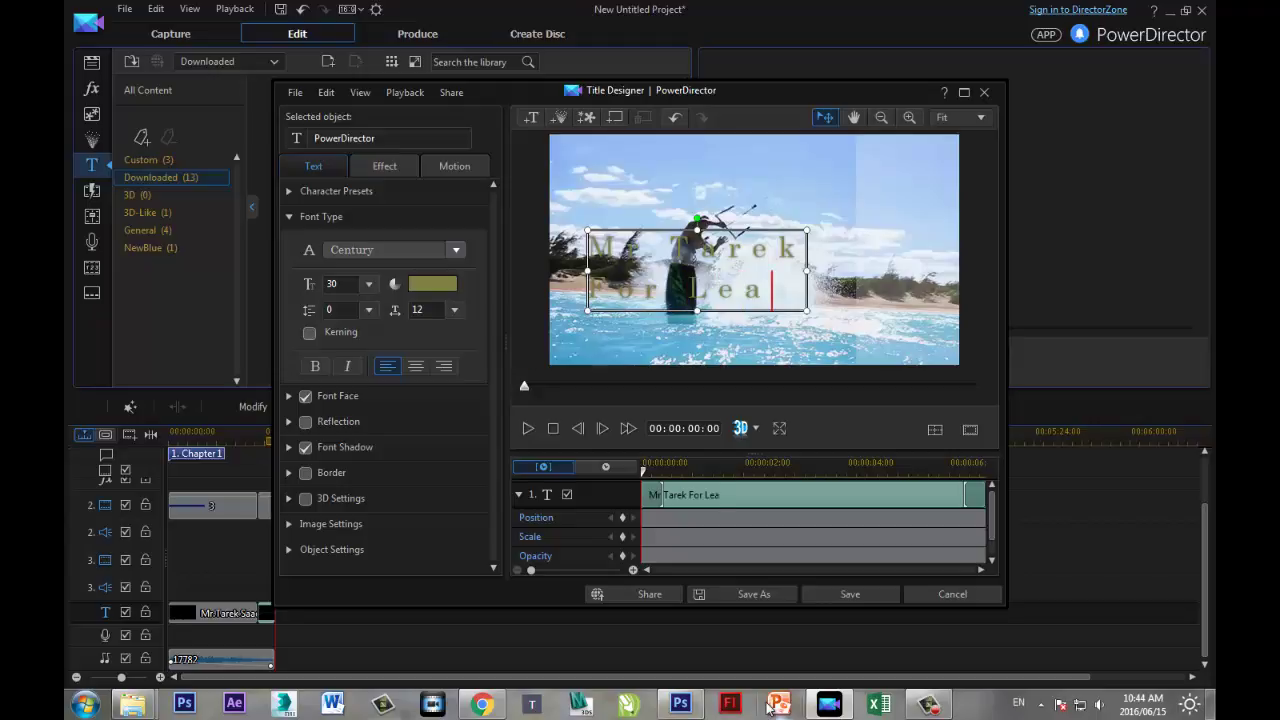
type("ring")
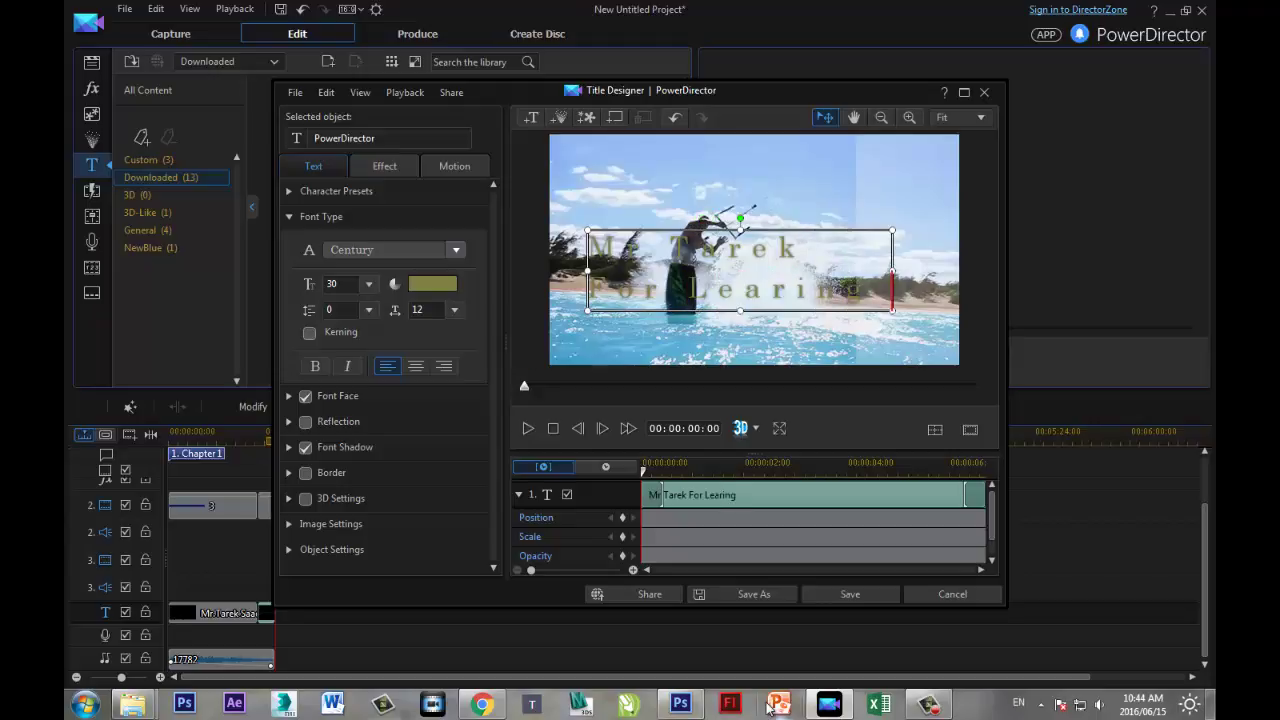
type(" Compu")
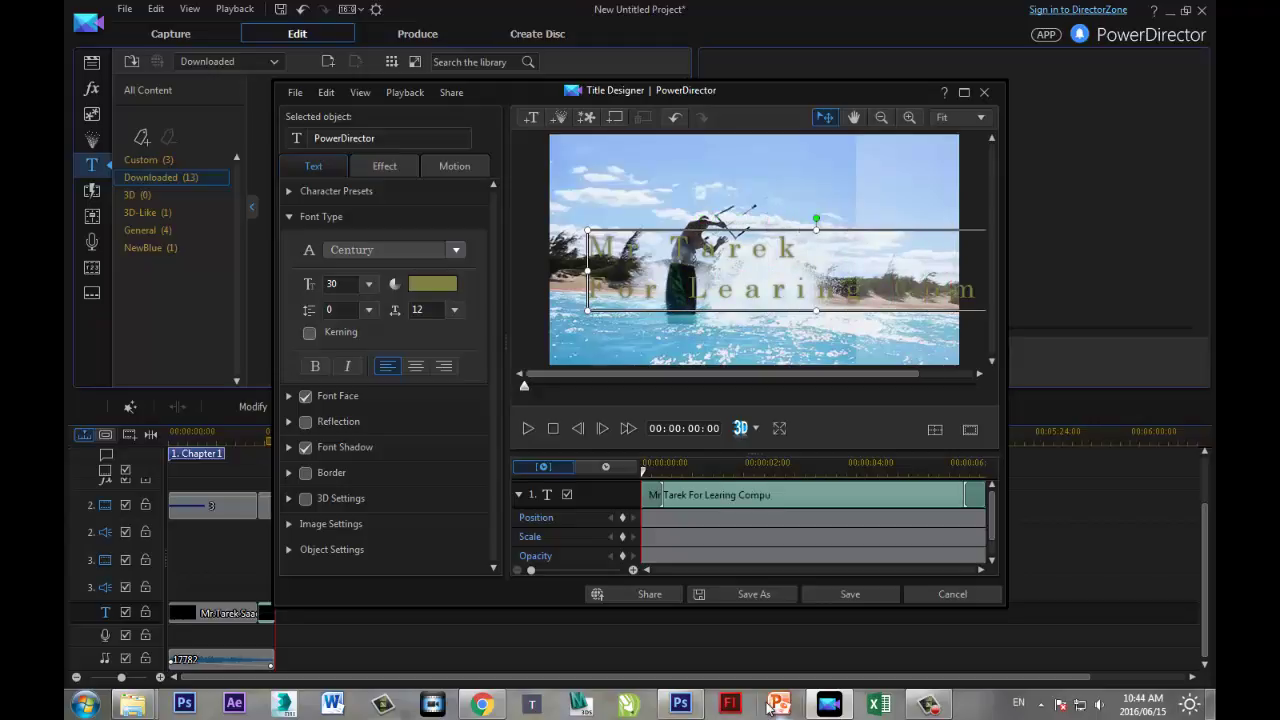
type("ter")
Add the lines PhotoShop, Power Director, Illustrator, Flash and #d Max below the title's second line
key("Return")
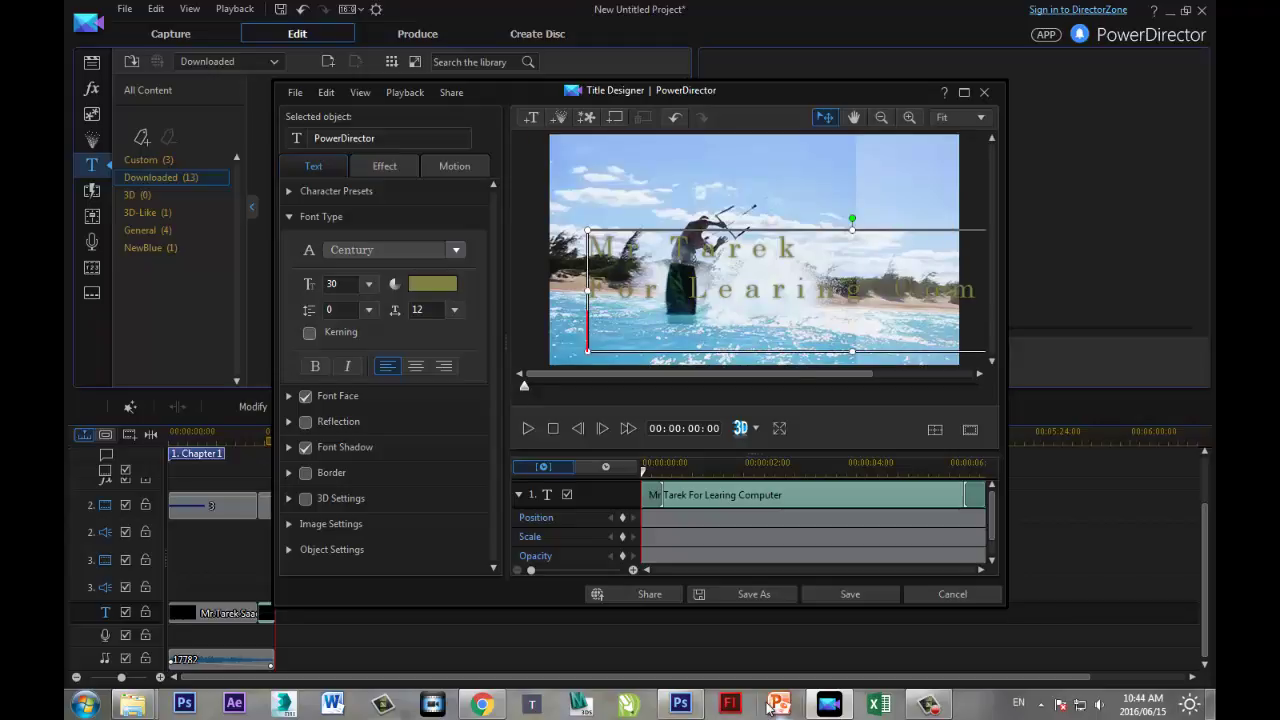
type("Pho")
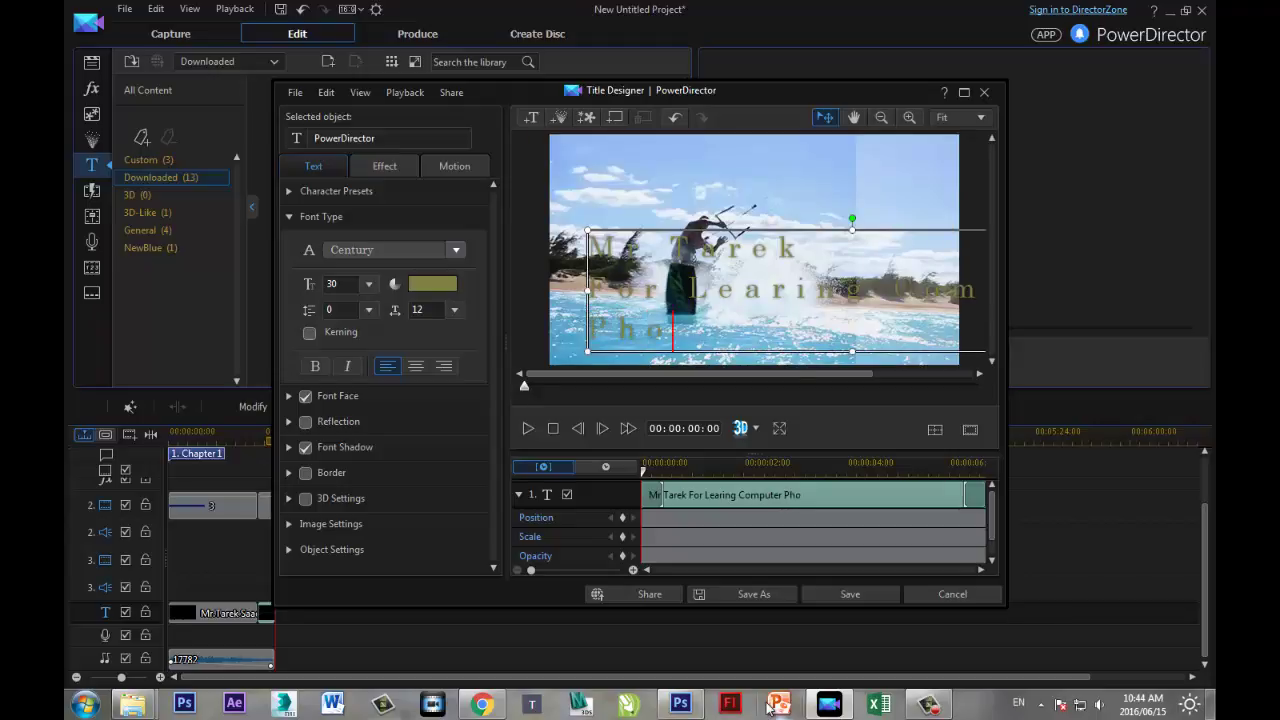
type("toShop ")
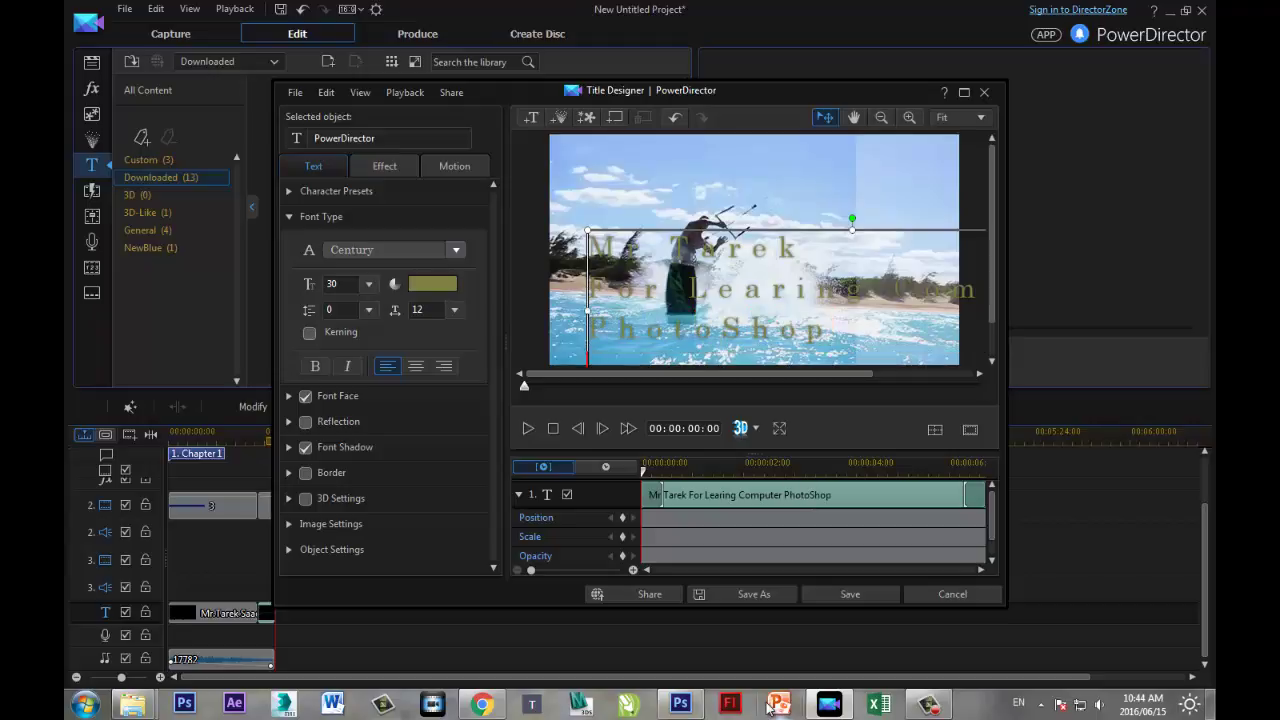
type("Power Directo")
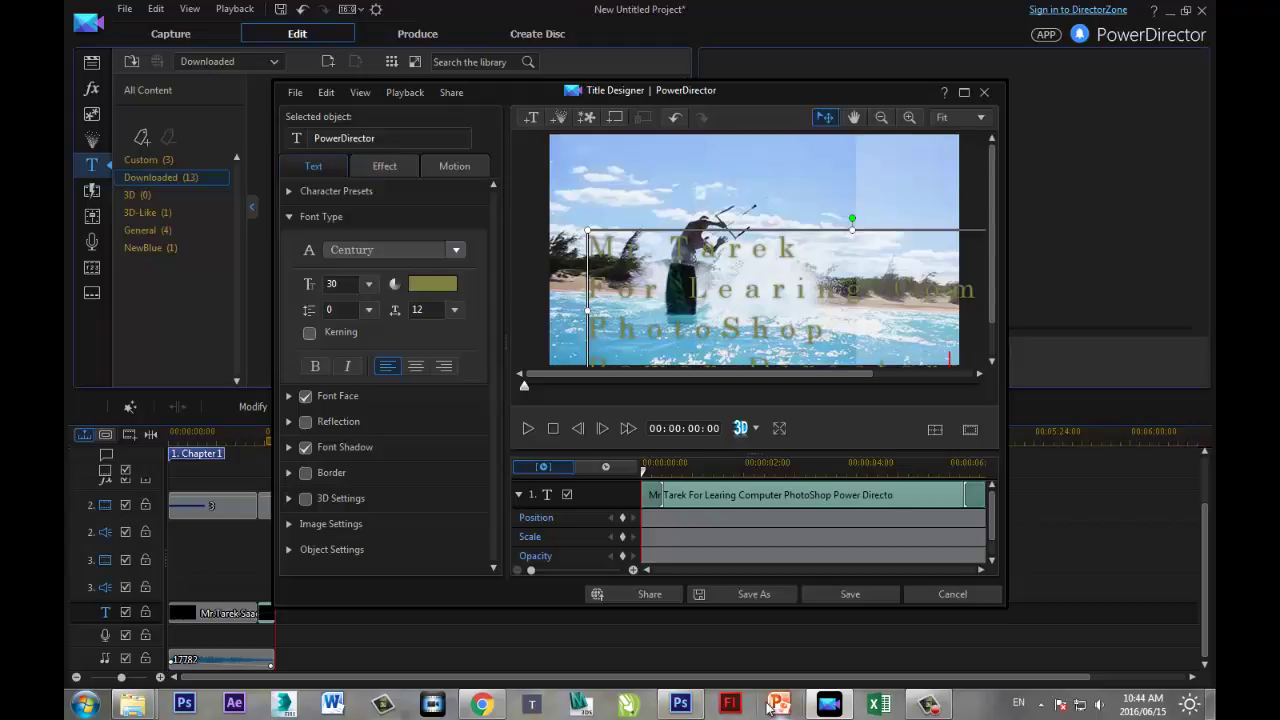
type("r")
type("h 3d M")
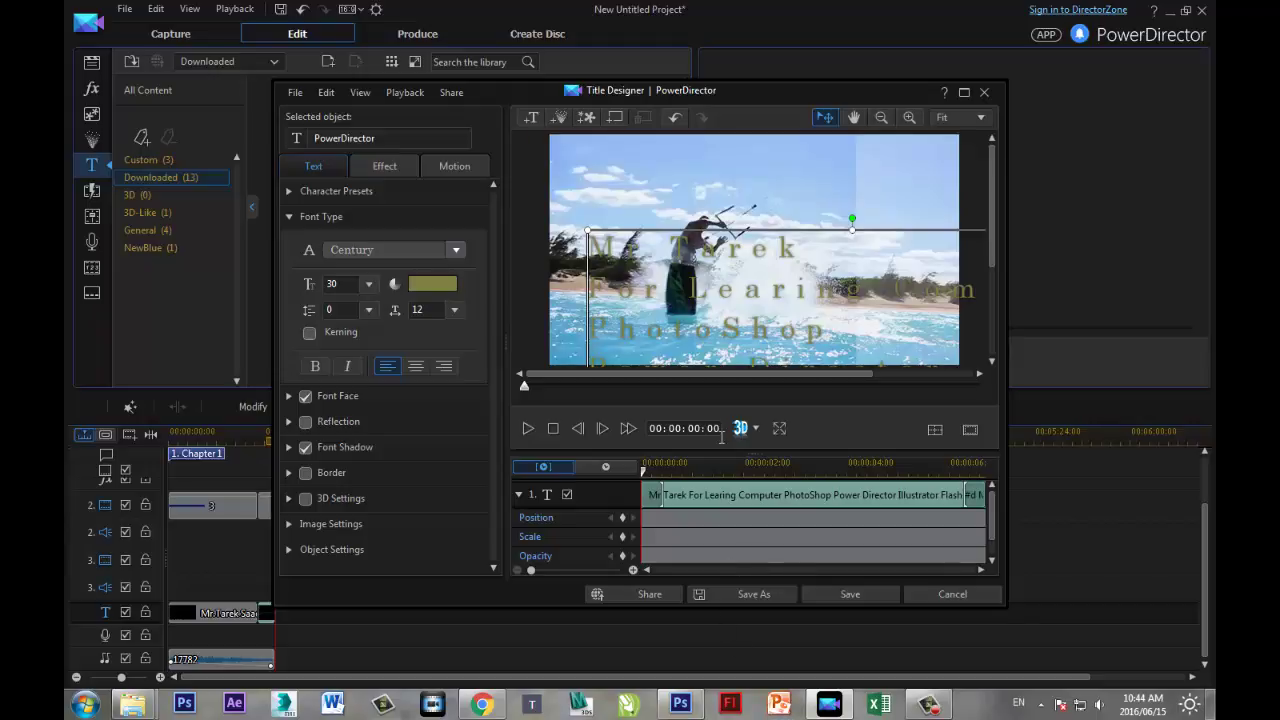
Format all of the title's text with character spacing 5, font size 16 and centre alignment
left_click(655, 290)
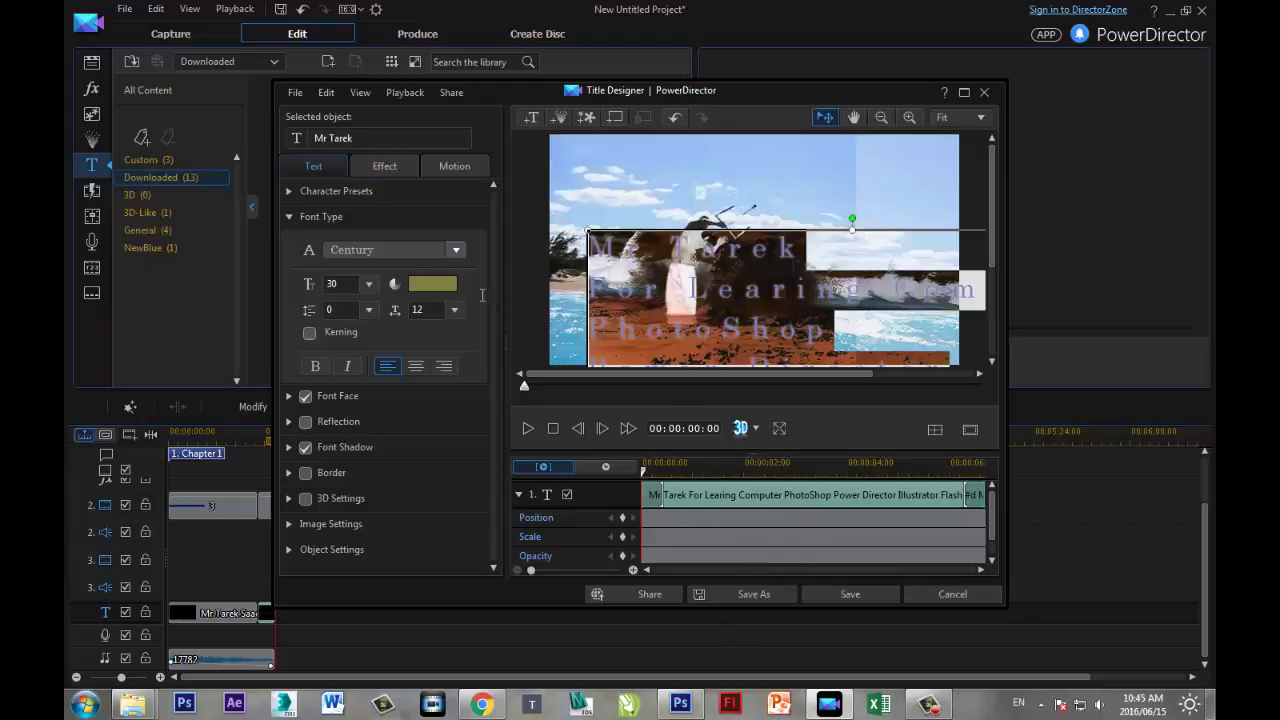
left_click(453, 309)
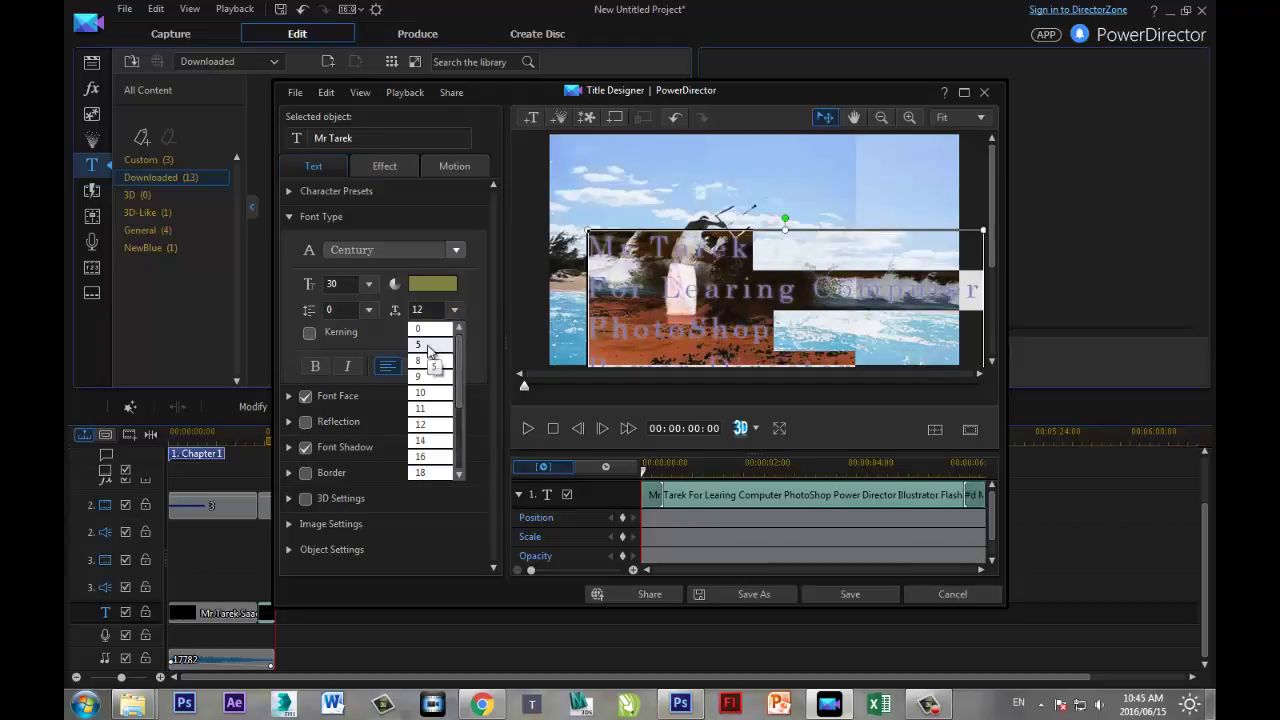
left_click(427, 347)
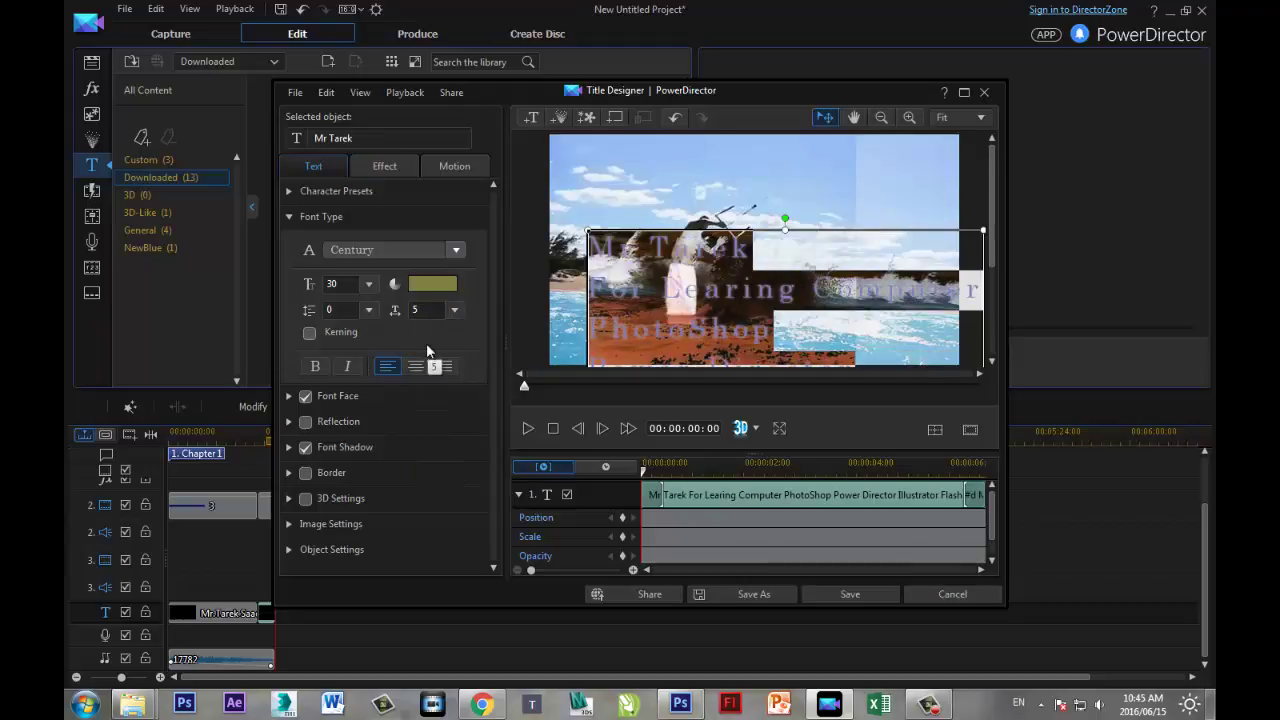
left_click(368, 285)
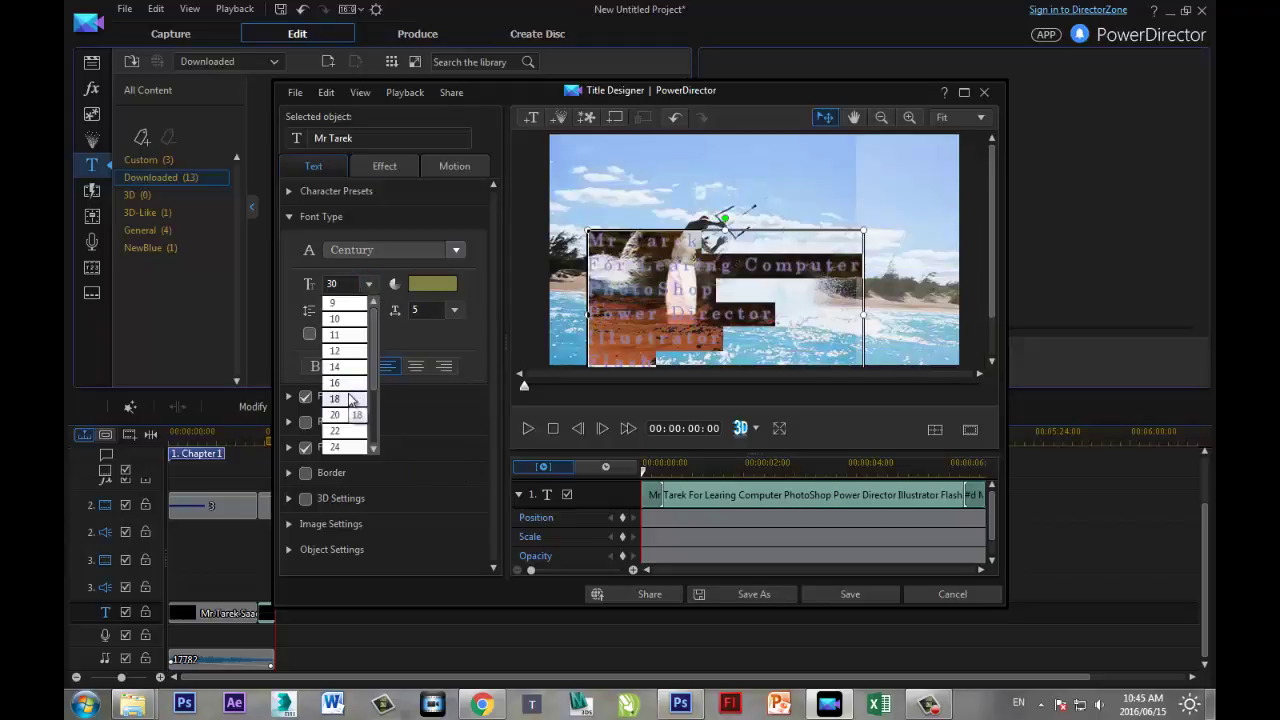
left_click(347, 383)
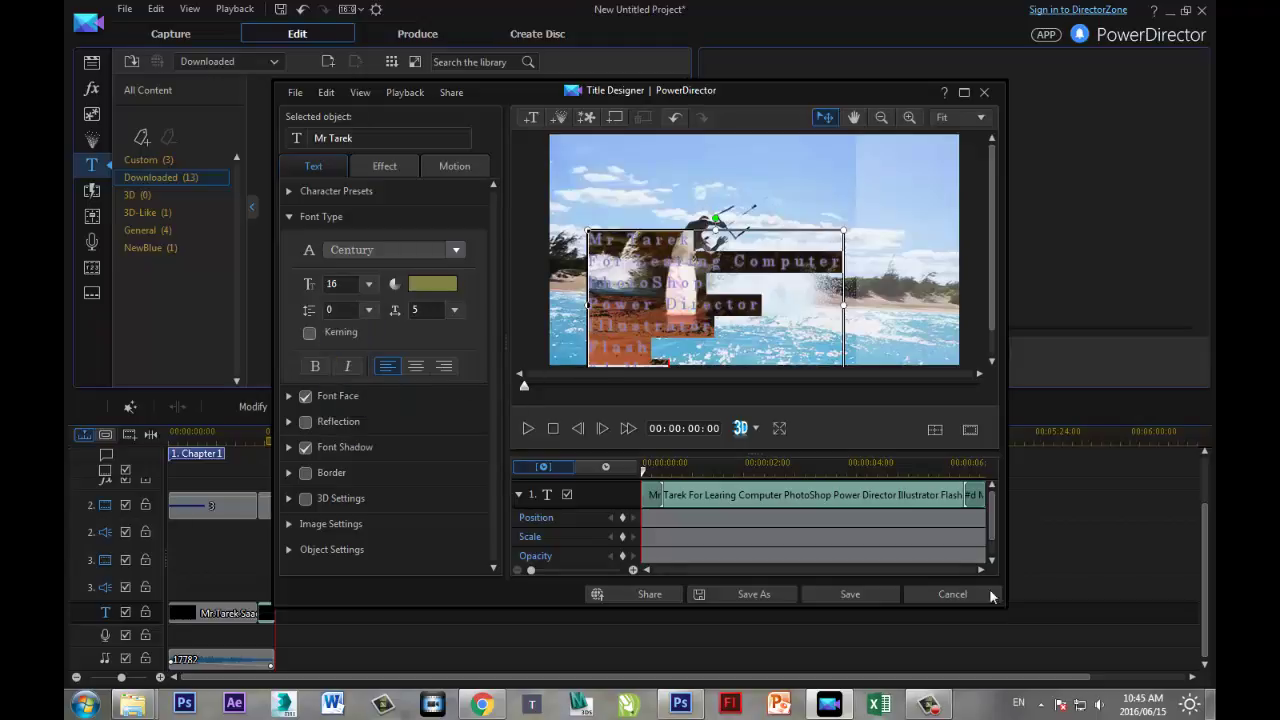
left_click(417, 368)
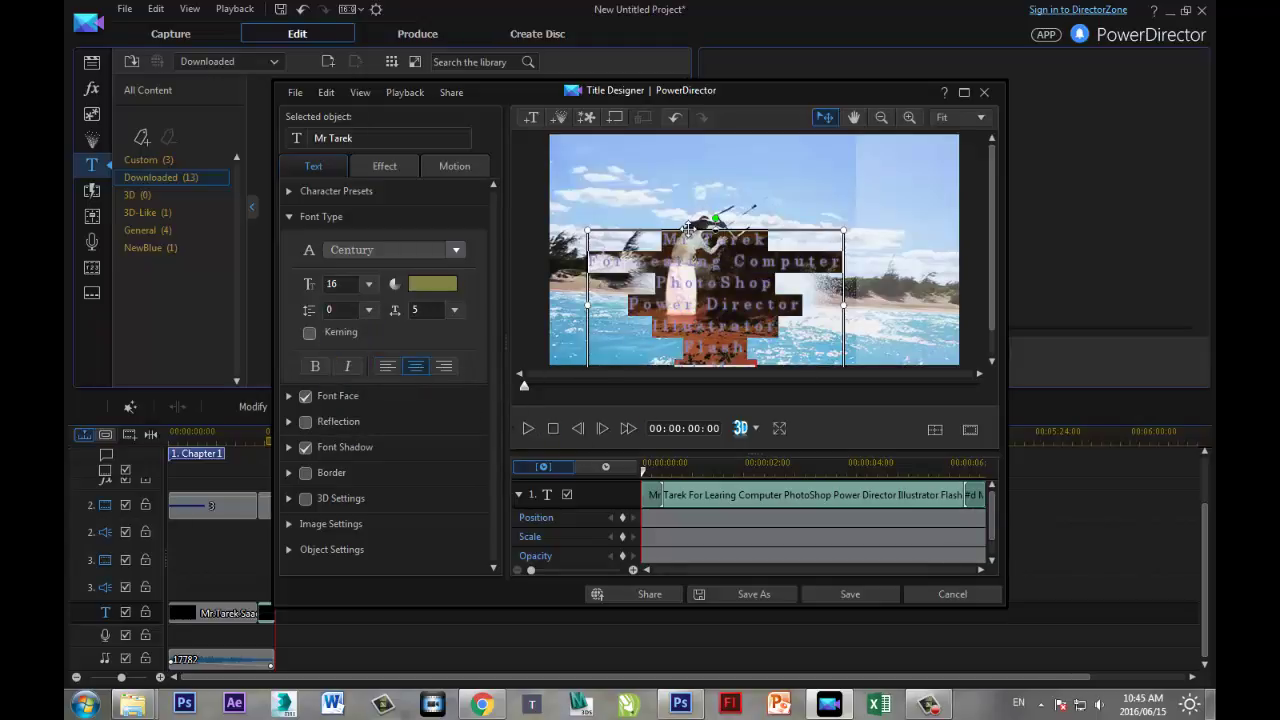
Move the text block to the right half of the frame and set its character spacing to 2
left_click(690, 224)
left_click_drag(813, 139, 828, 184)
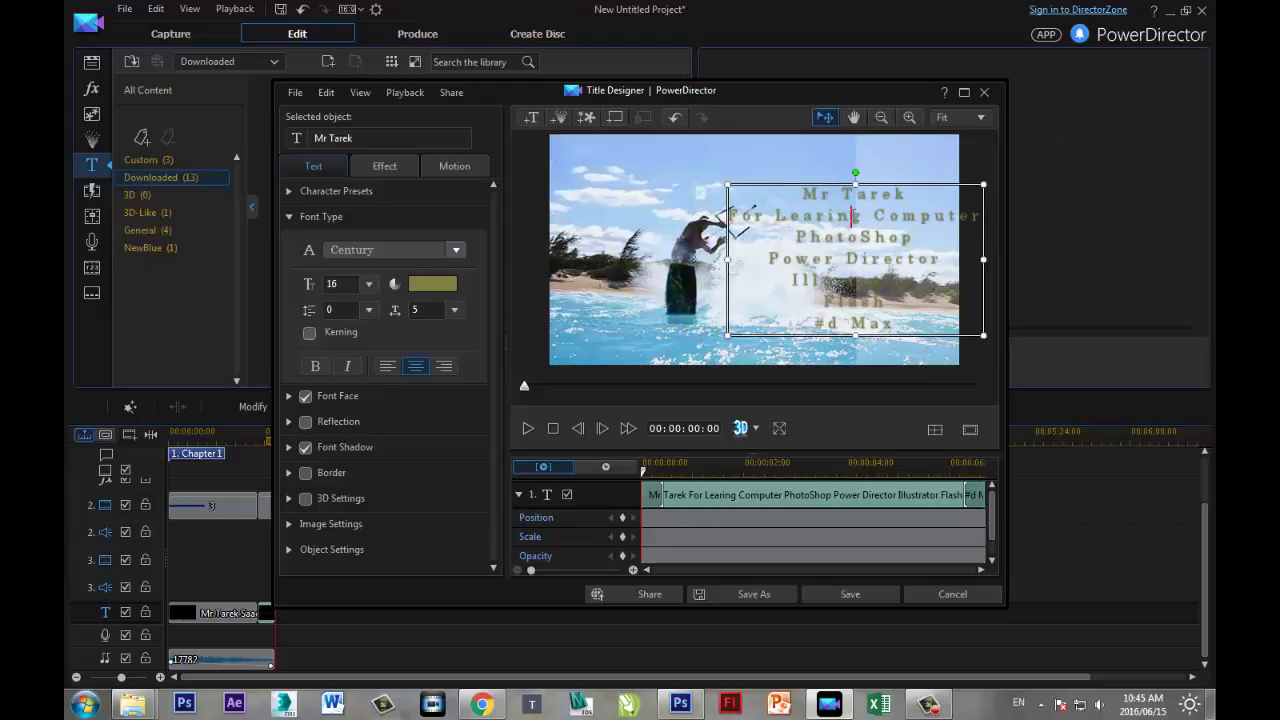
key("ctrl+a")
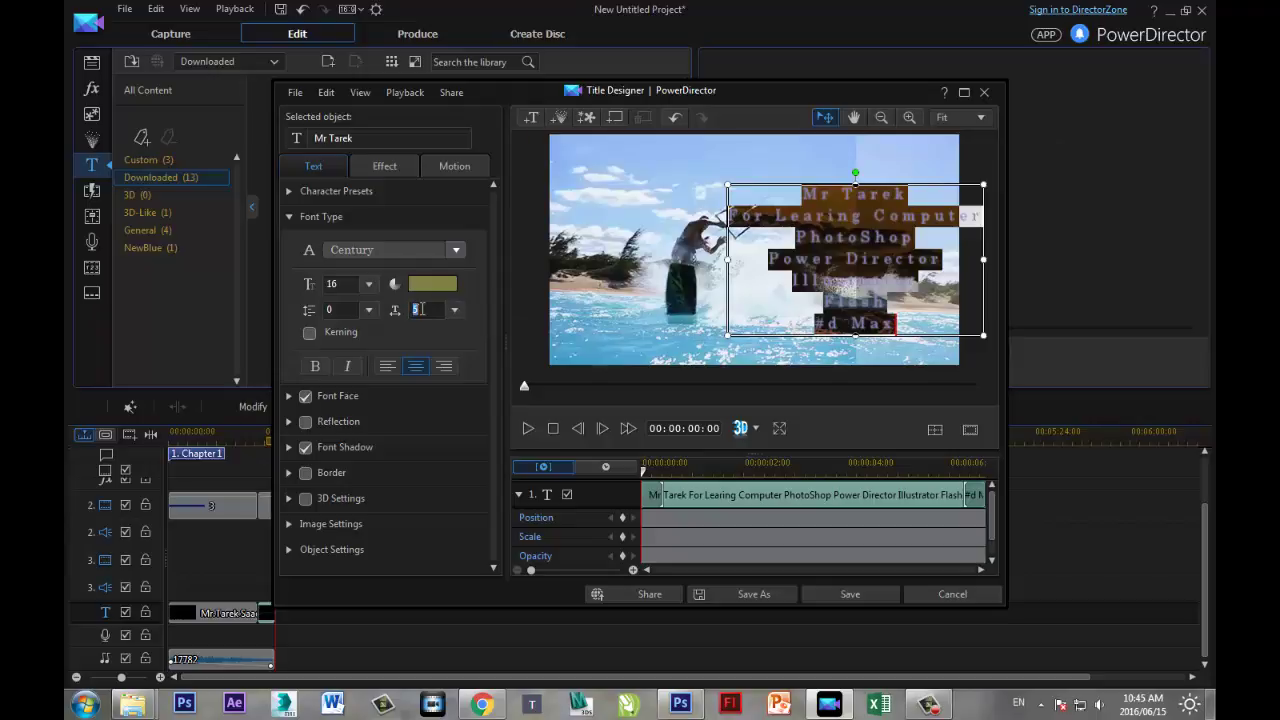
key("Return")
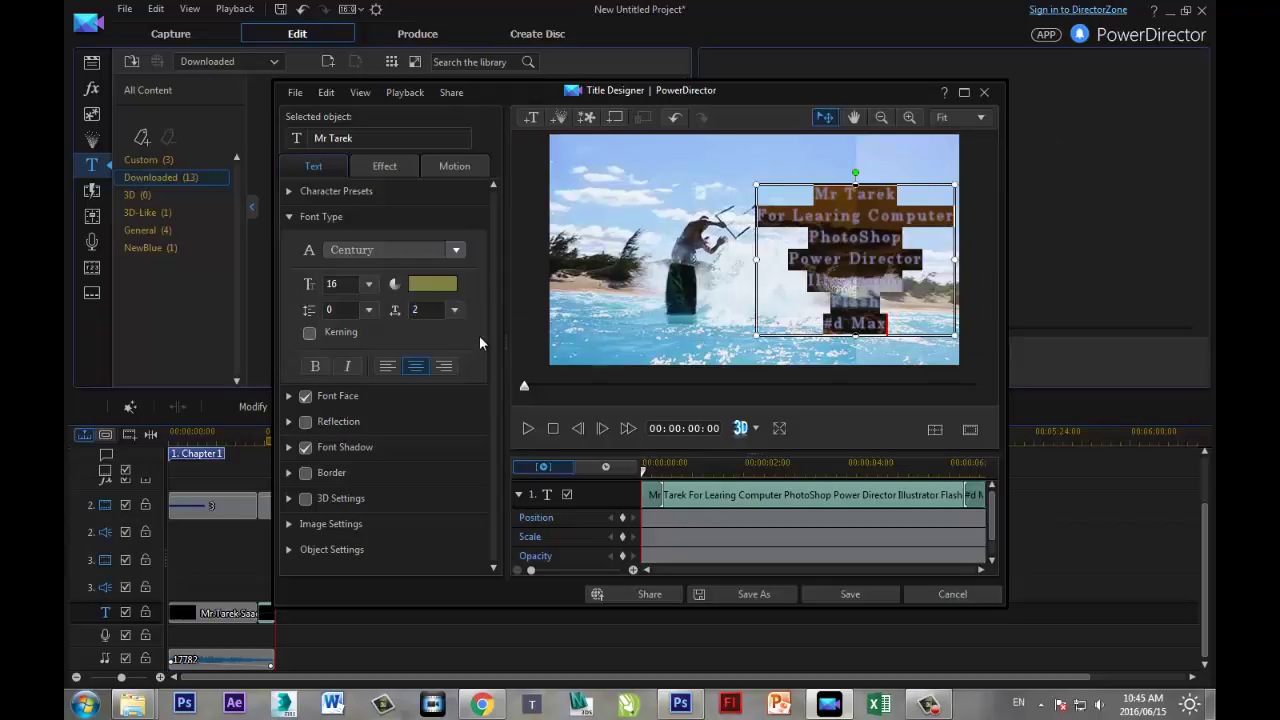
Break the second line before "Computer" and move the text block just below the frame's lower right corner
left_click(869, 215)
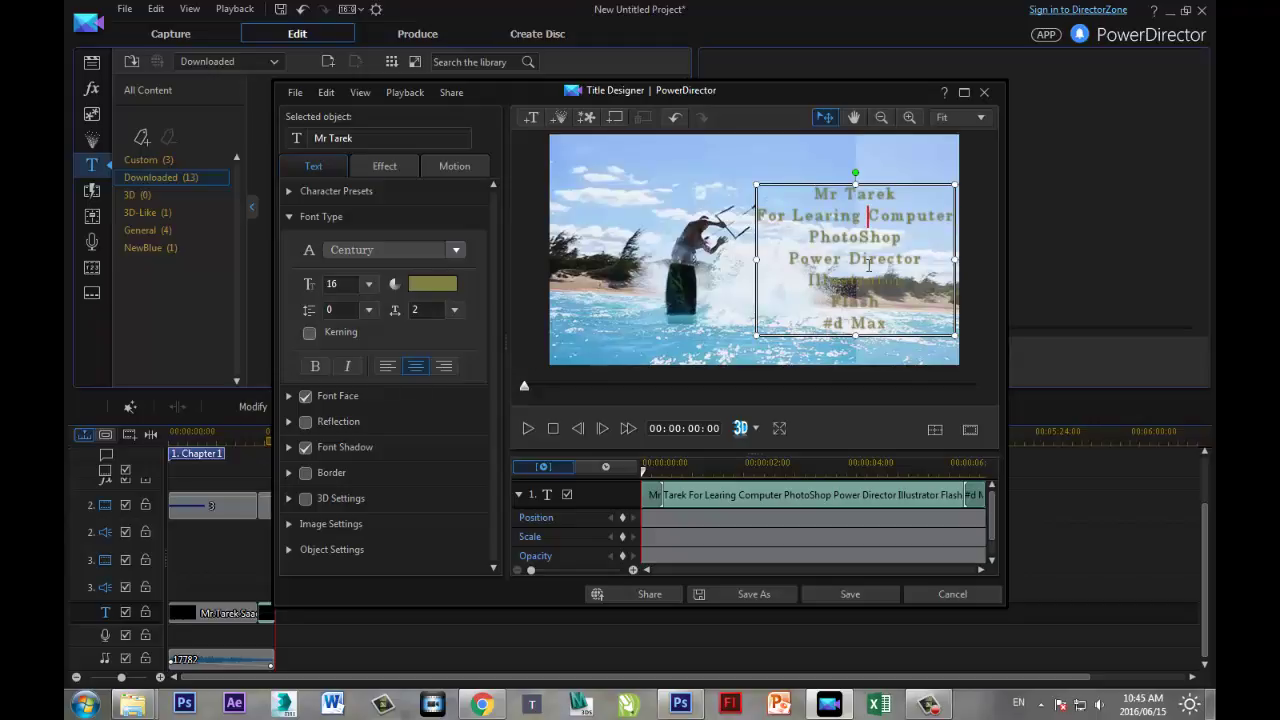
key("Return")
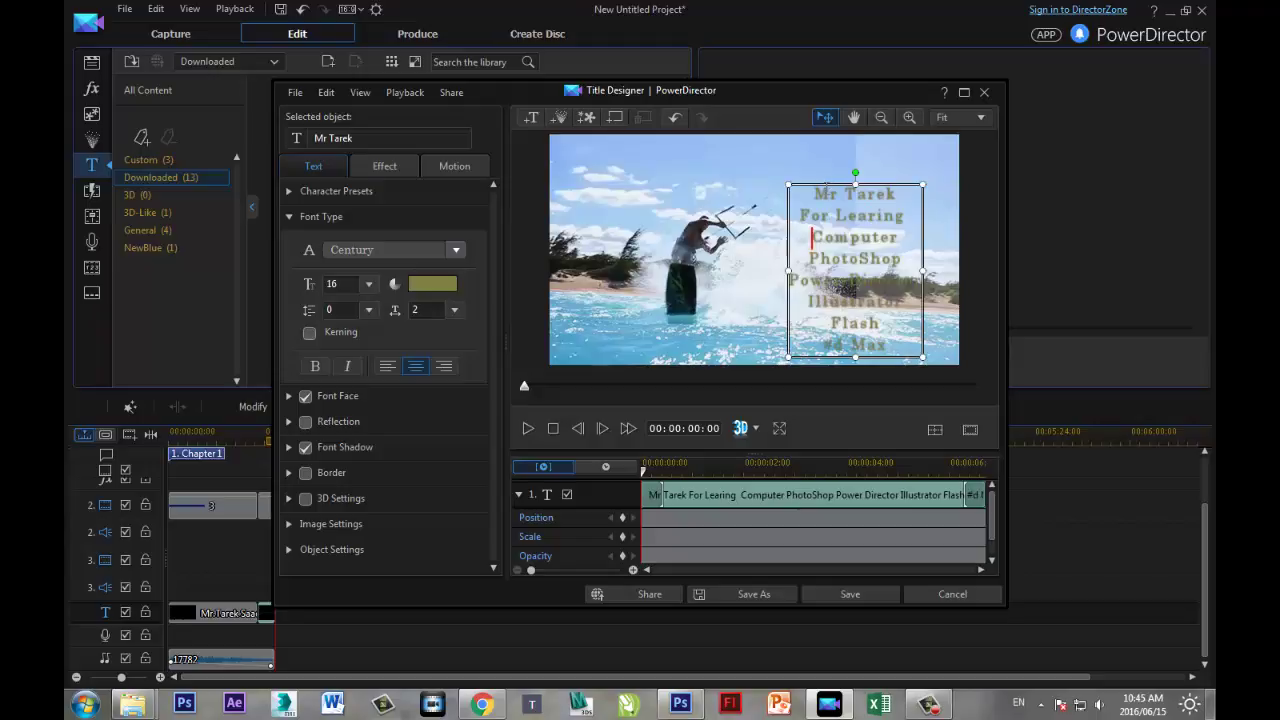
key("Escape")
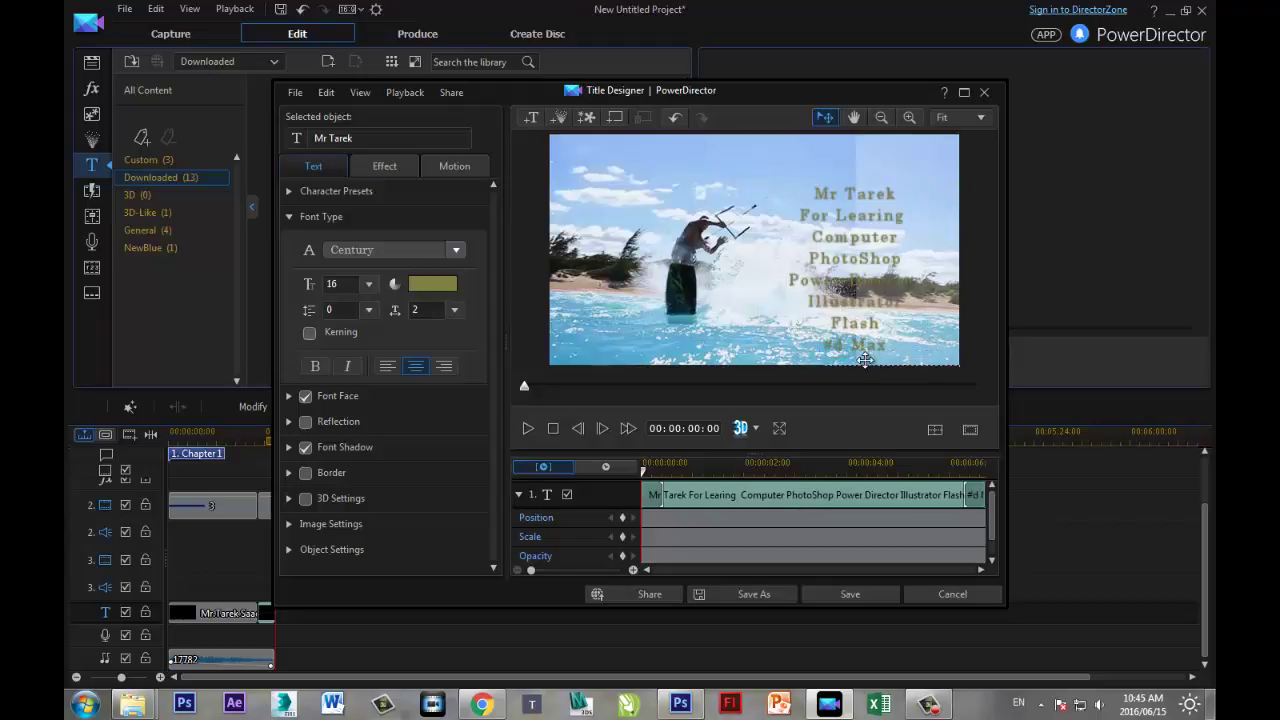
left_click_drag(865, 360, 826, 392)
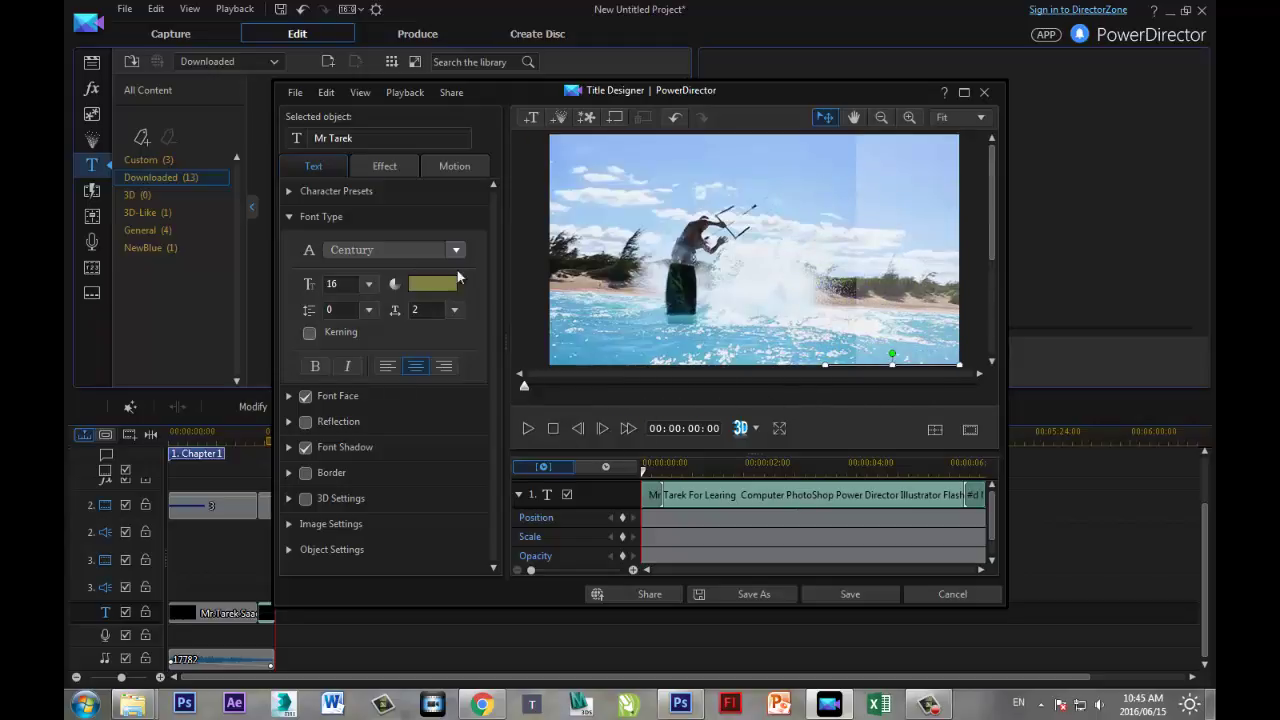
Apply the Scroll Up starting effect from the Roll and Crawl category to the closing title and save the title
left_click(390, 170)
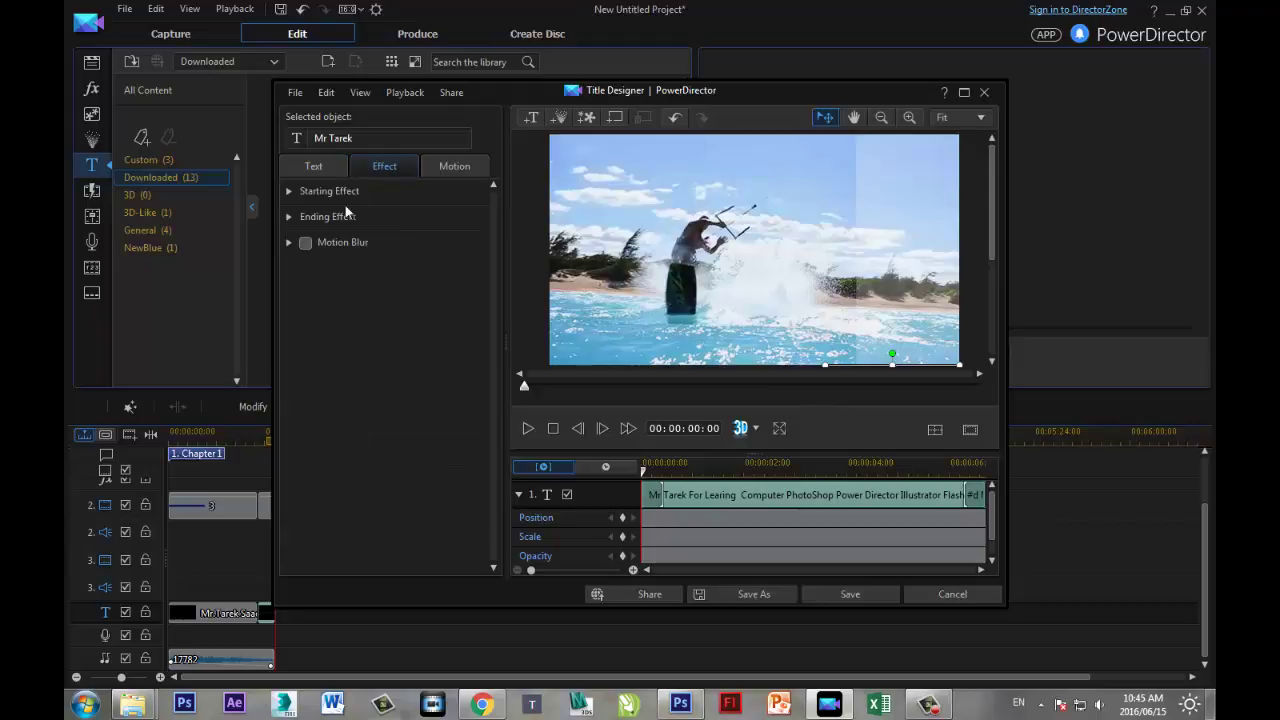
left_click(291, 190)
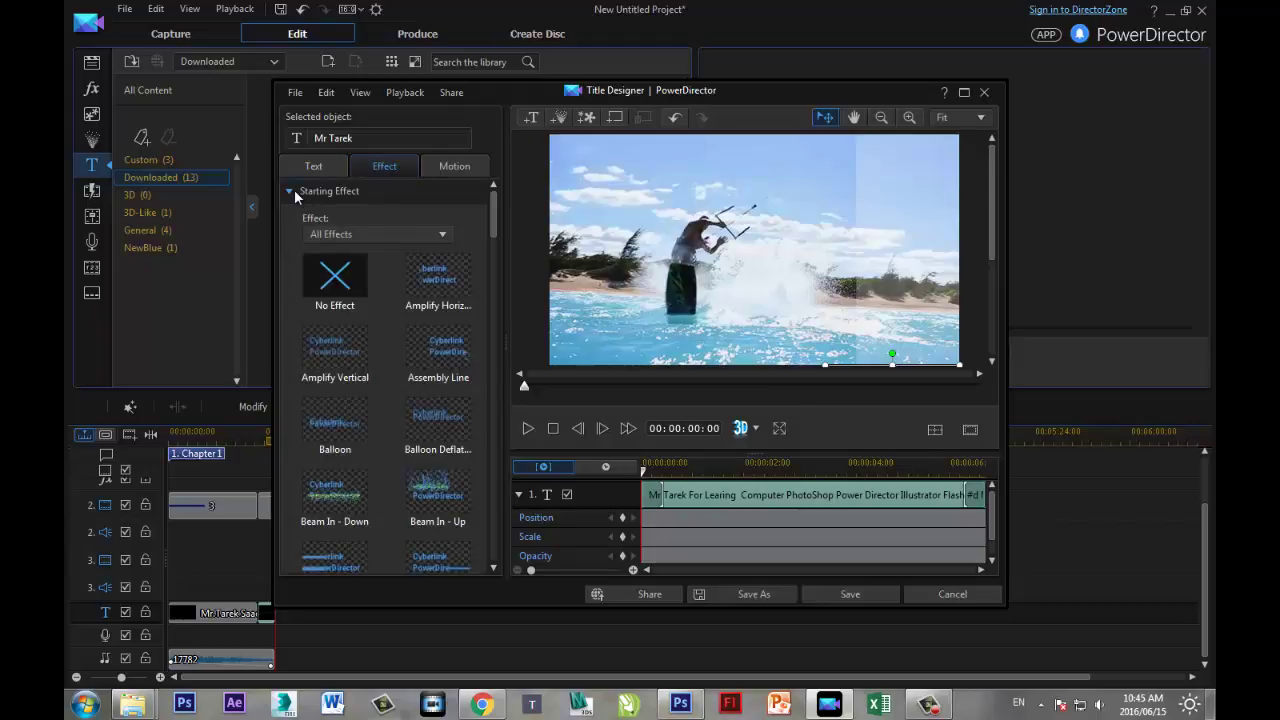
left_click(352, 236)
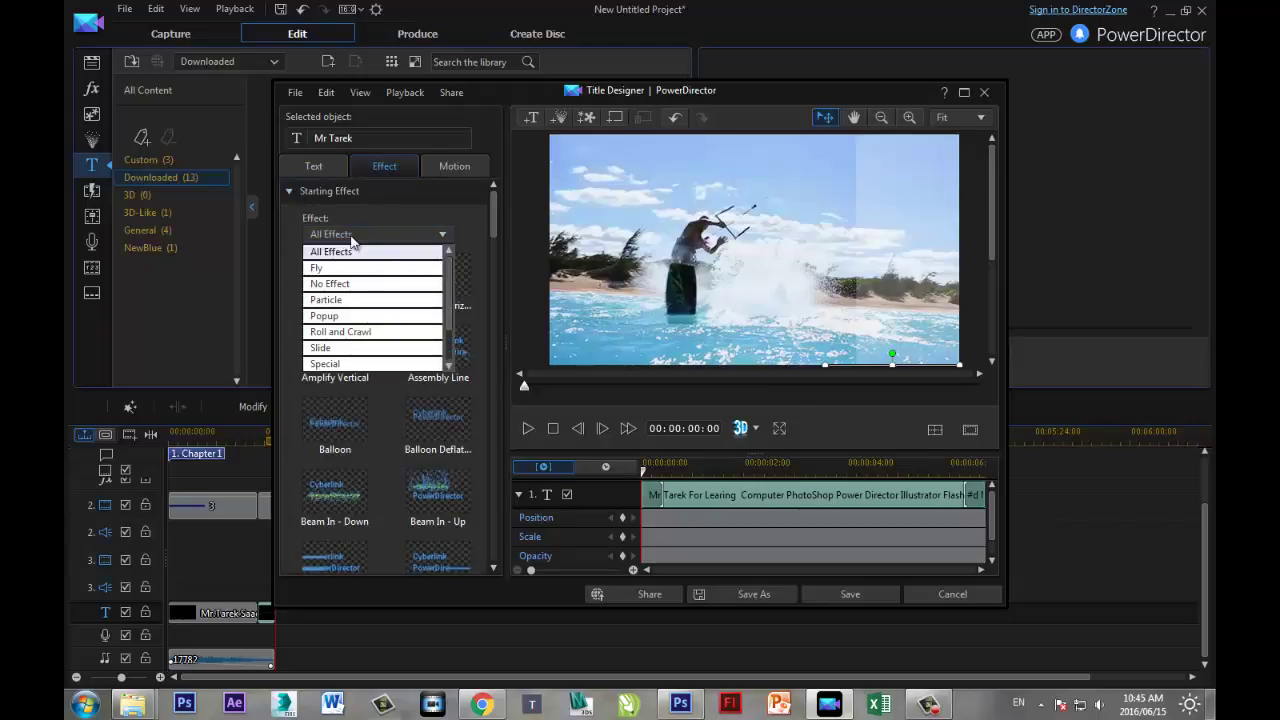
left_click(365, 332)
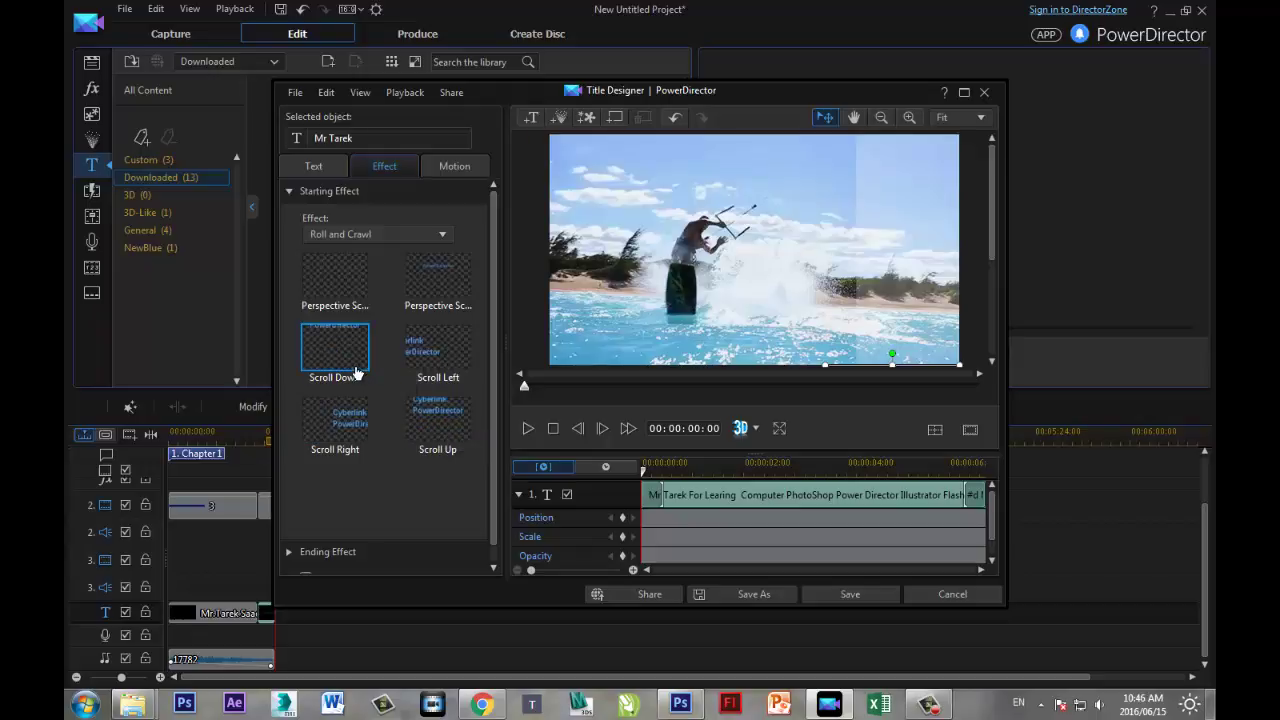
left_click(436, 438)
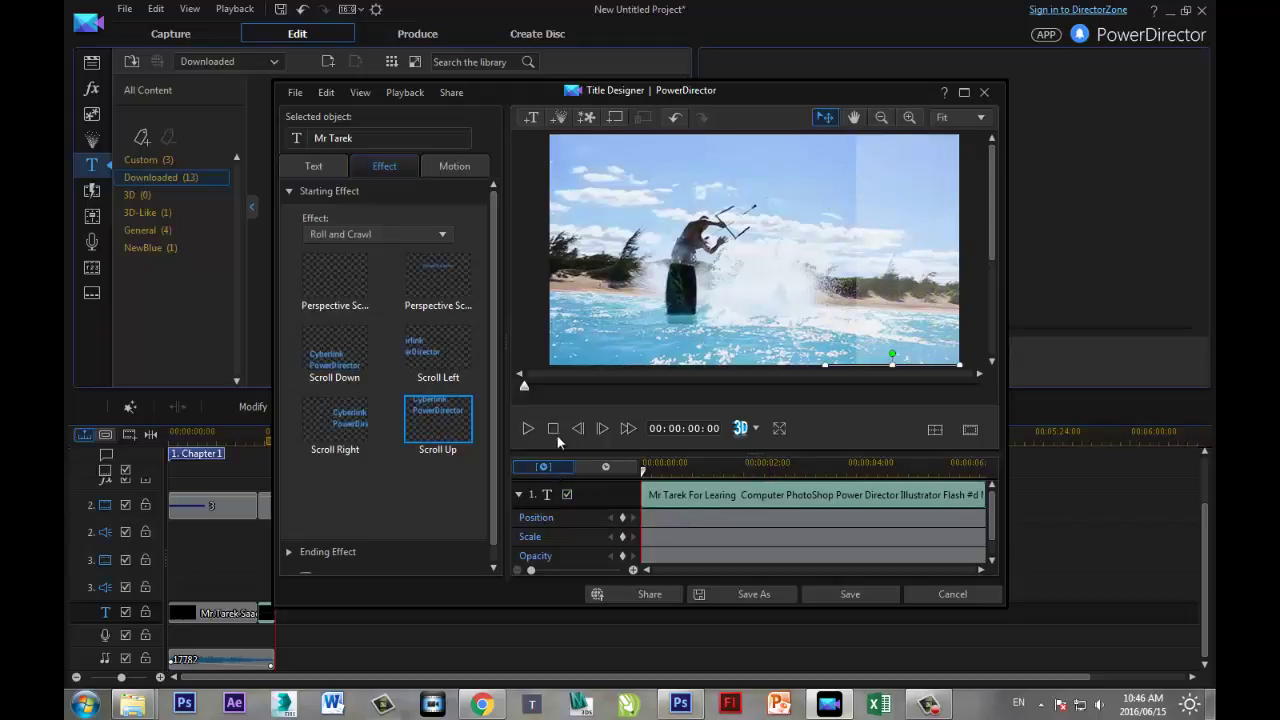
left_click(815, 595)
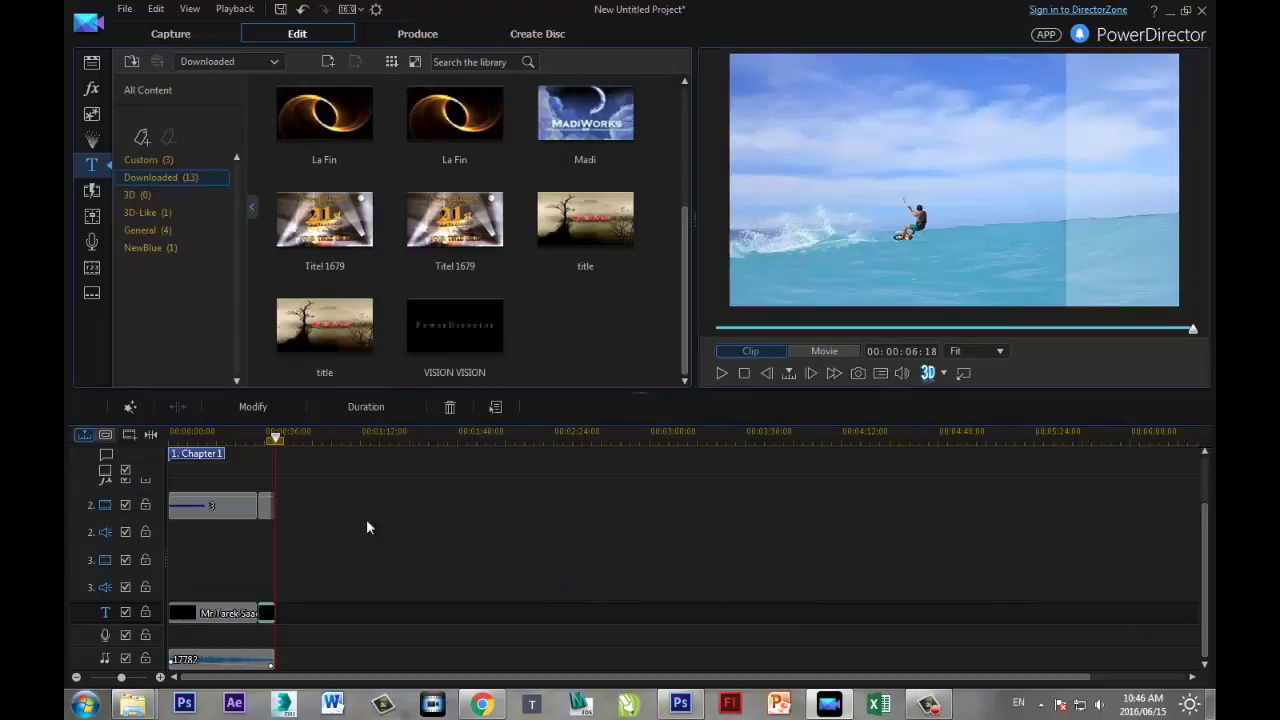
Preview the movie from the start of the closing title, at about 34 seconds
left_click(277, 445)
left_click_drag(277, 449, 260, 440)
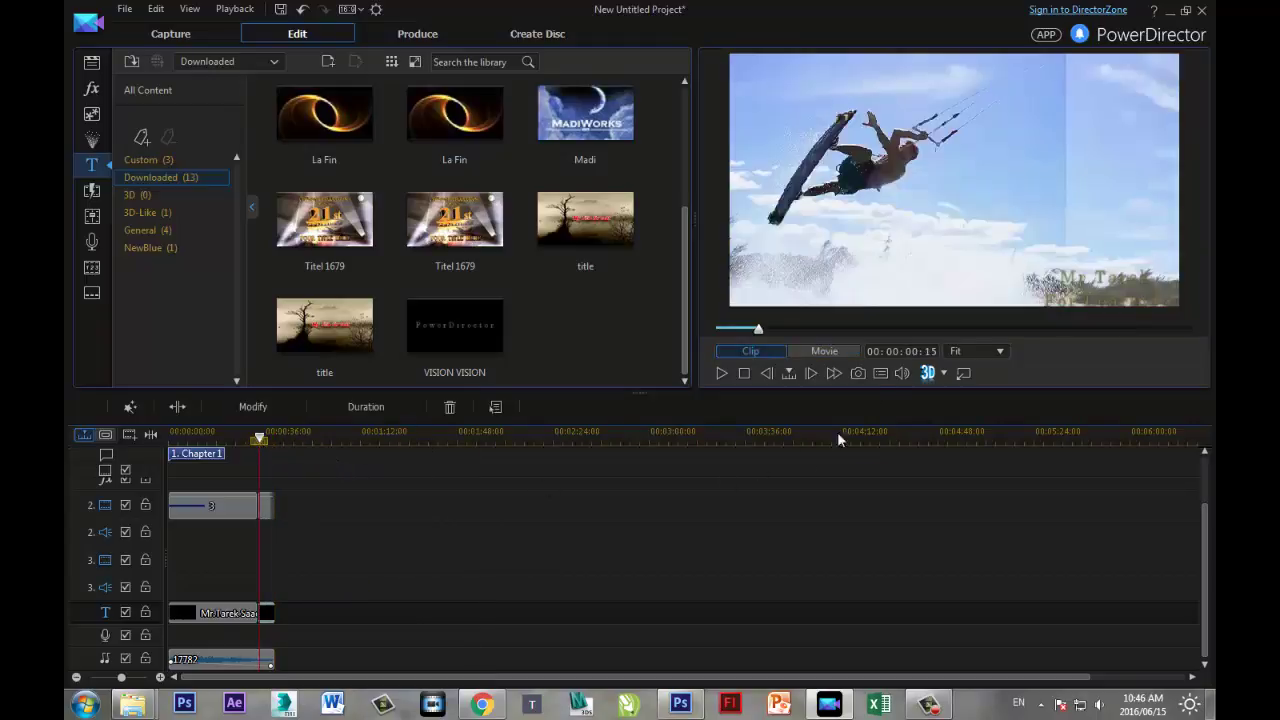
left_click(798, 350)
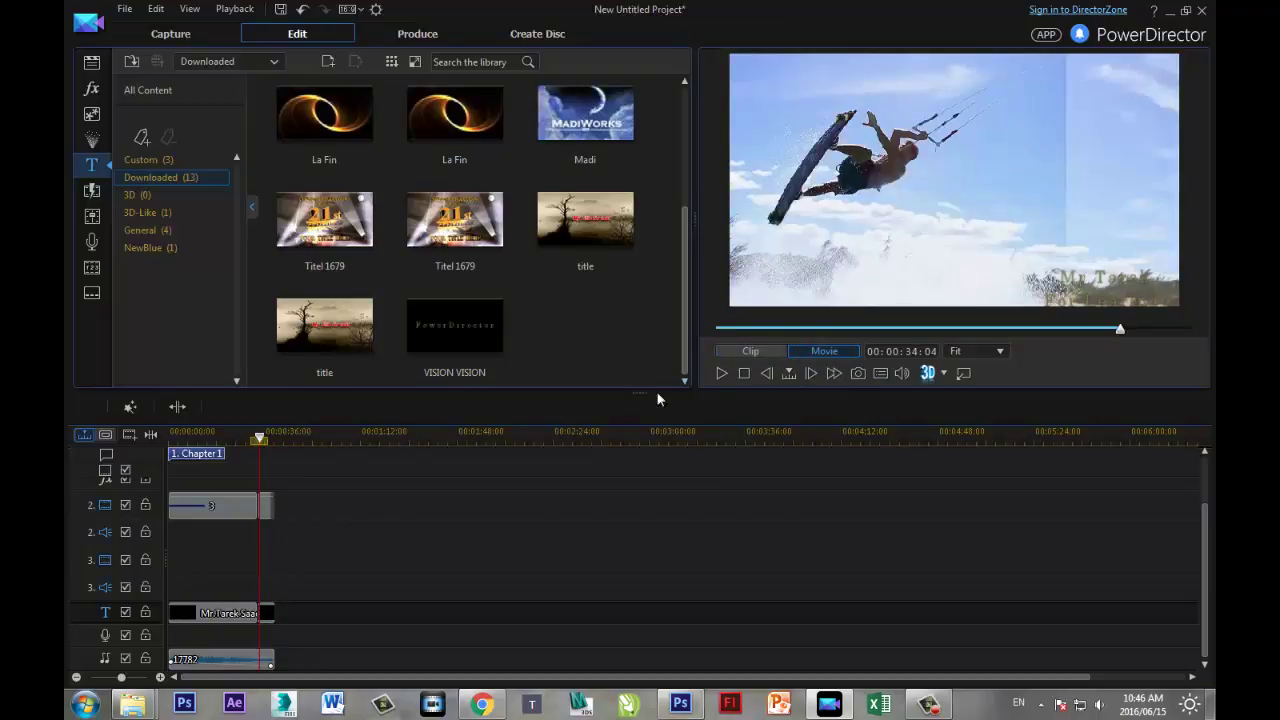
left_click(720, 374)
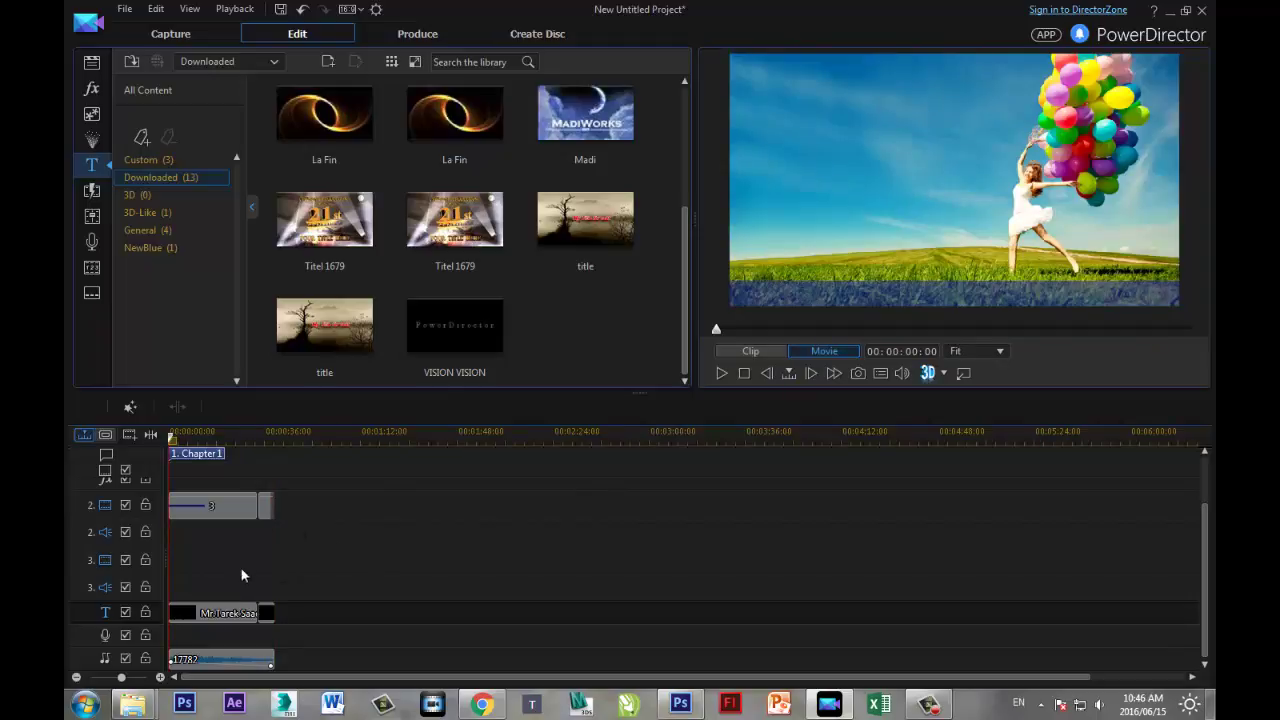
Widen the closing section's vertical strip by pulling its left edge outward, and play back that part of the movie
left_click(267, 508)
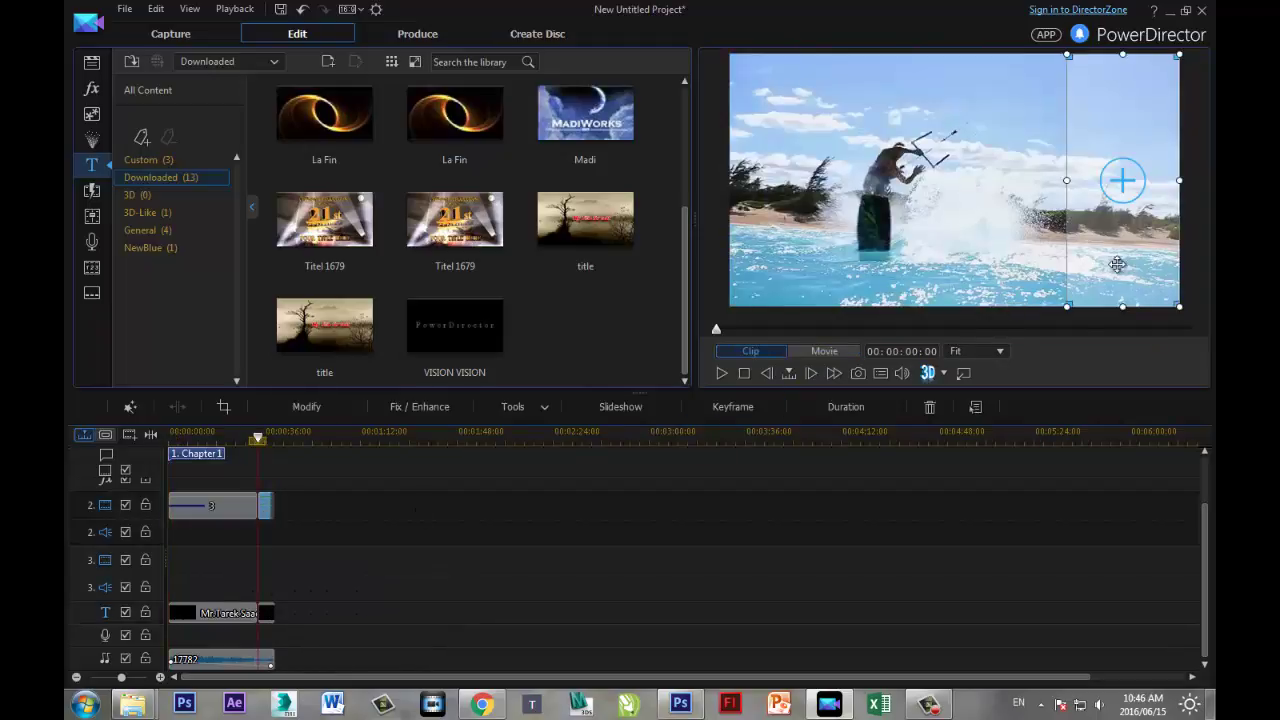
left_click_drag(1068, 179, 1040, 180)
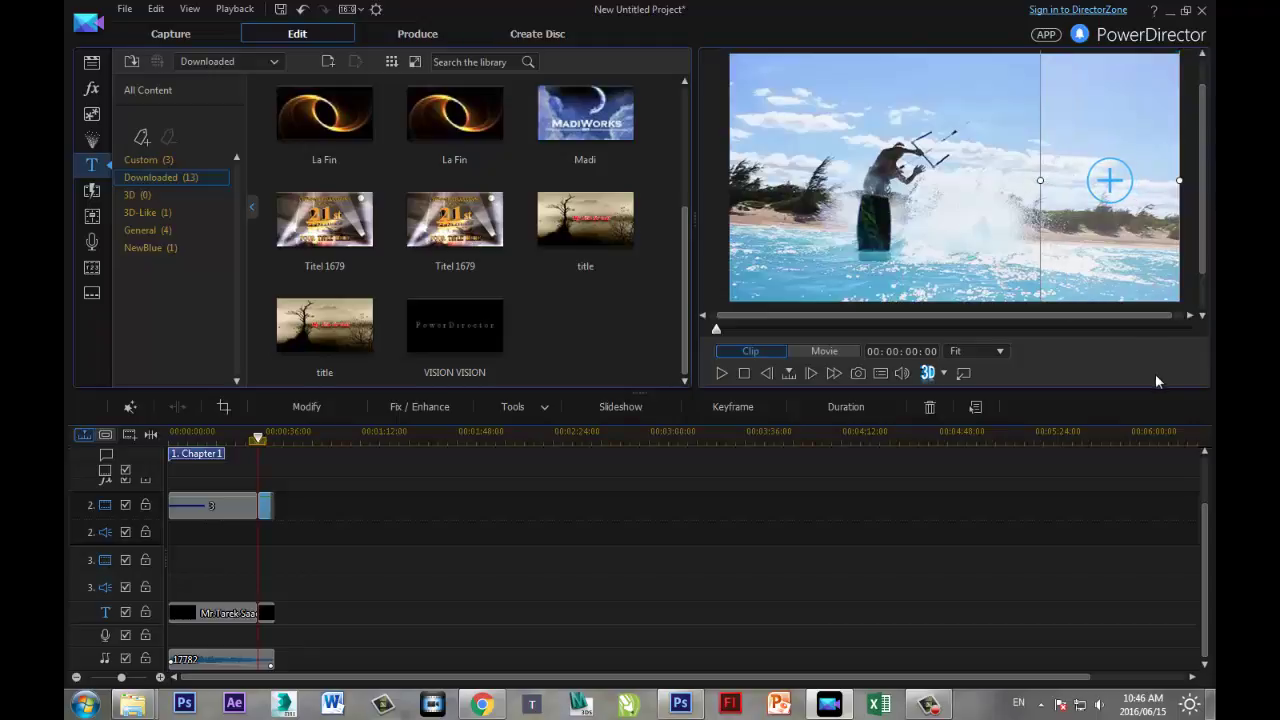
left_click(805, 351)
left_click(721, 373)
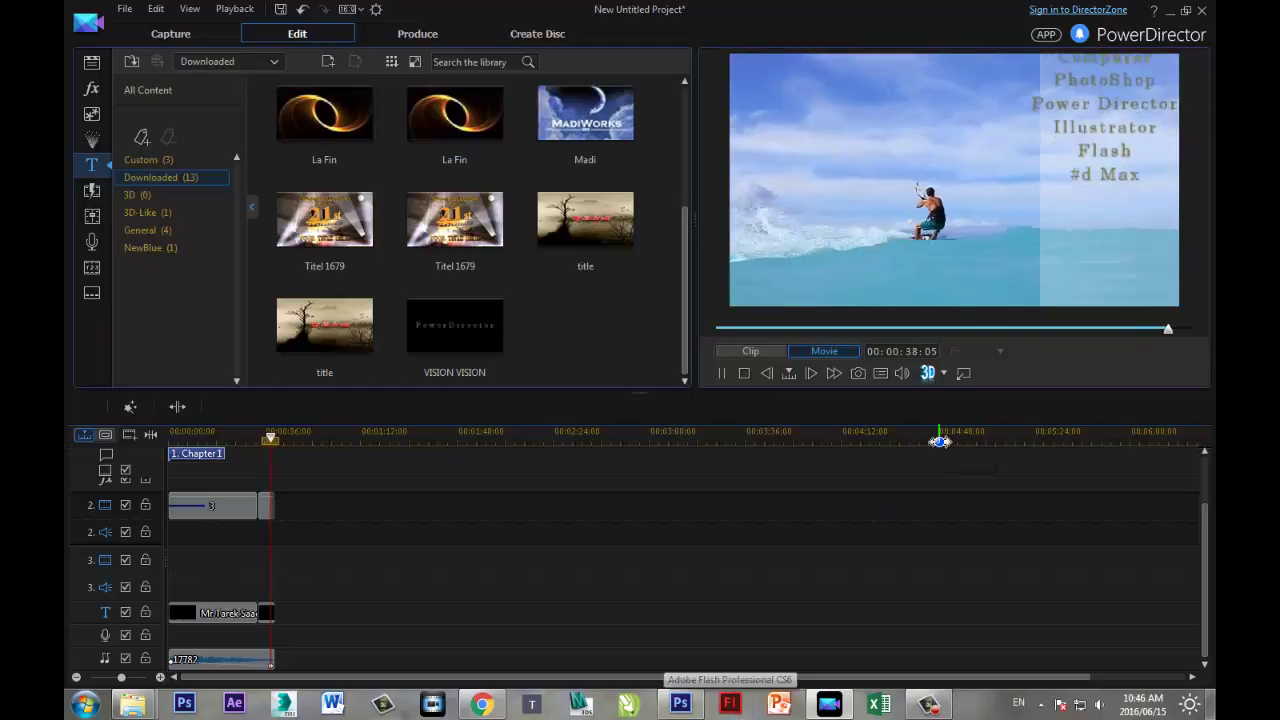
left_click(744, 373)
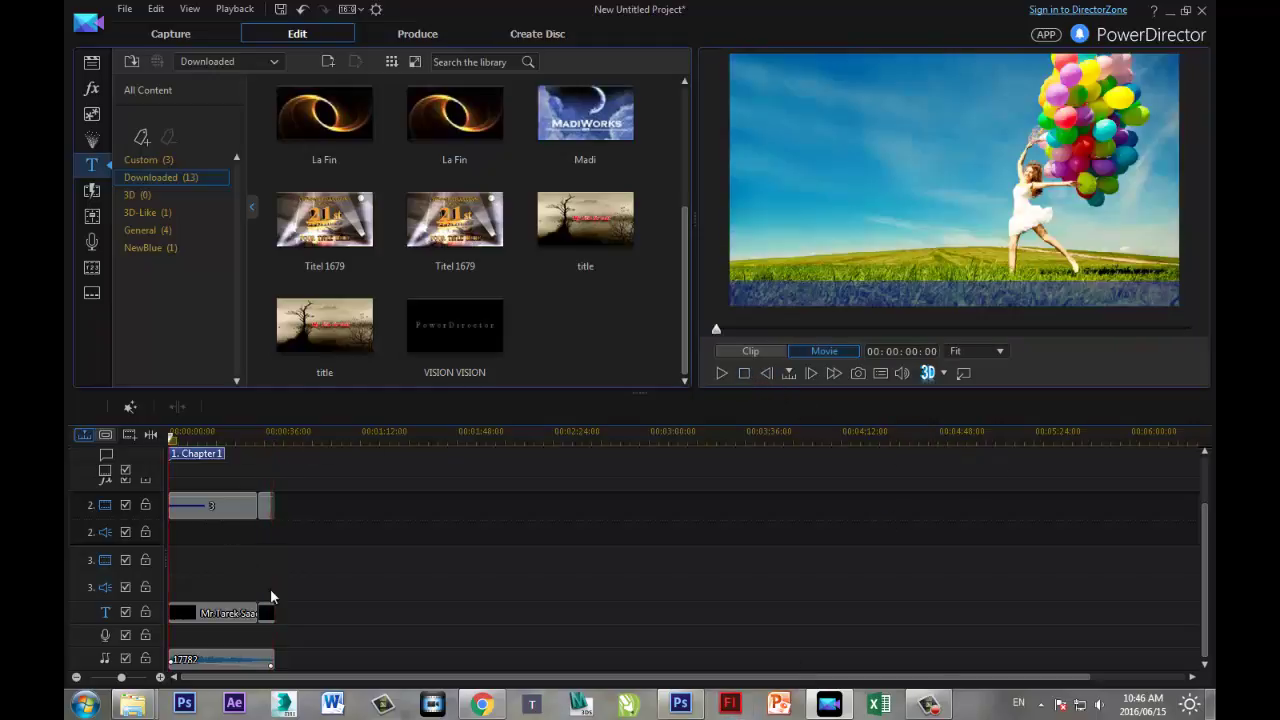
Extend the vertical strip's left edge slightly further behind the credits text and replay the closing section in the movie preview
left_click(265, 510)
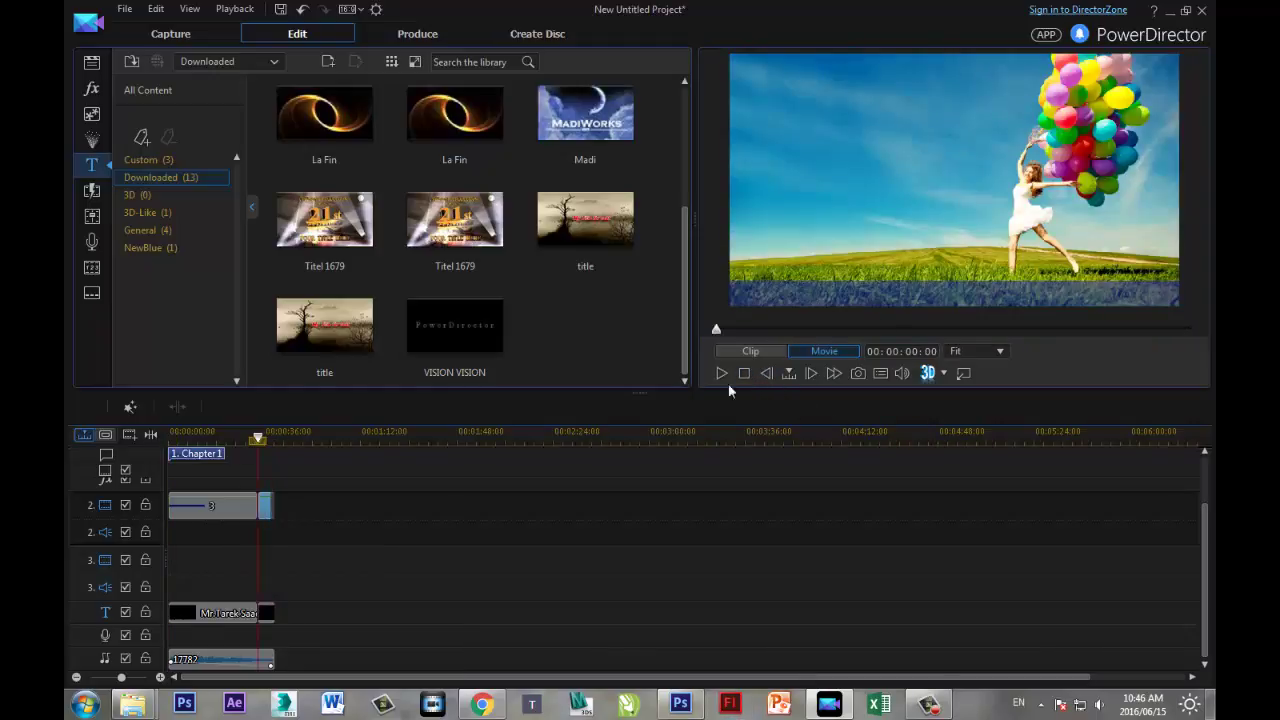
left_click(1037, 184)
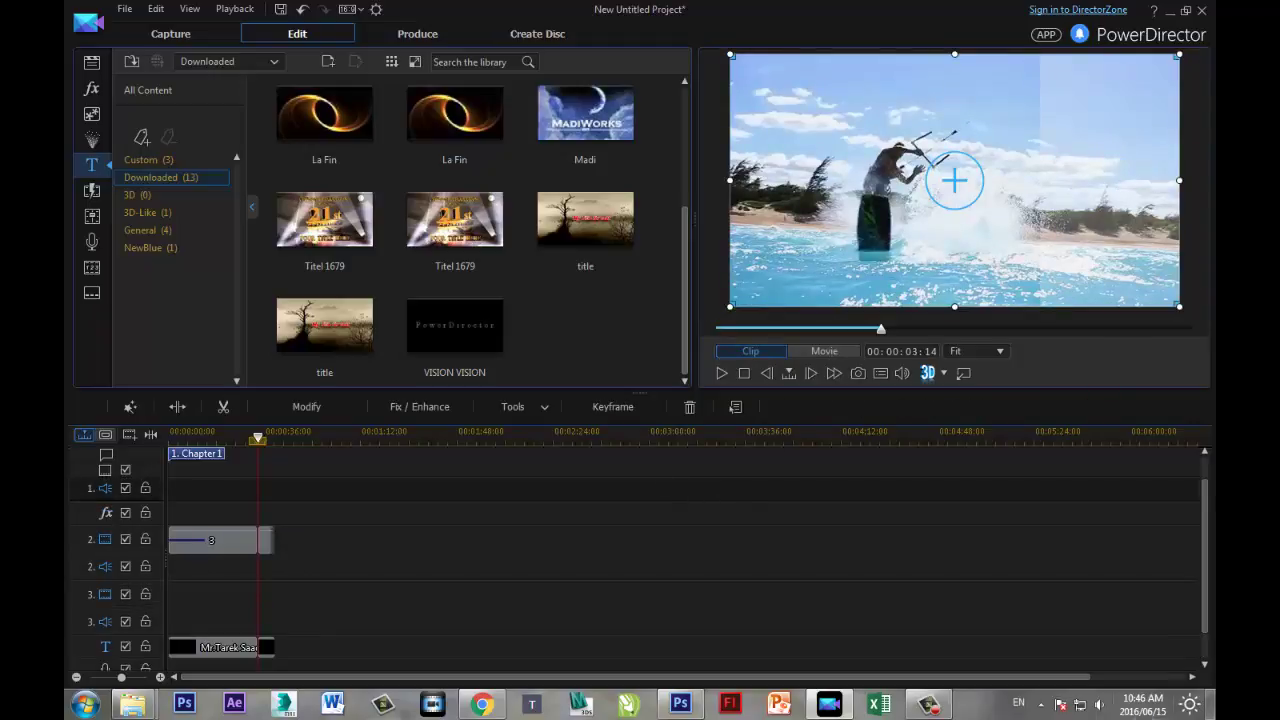
left_click(265, 545)
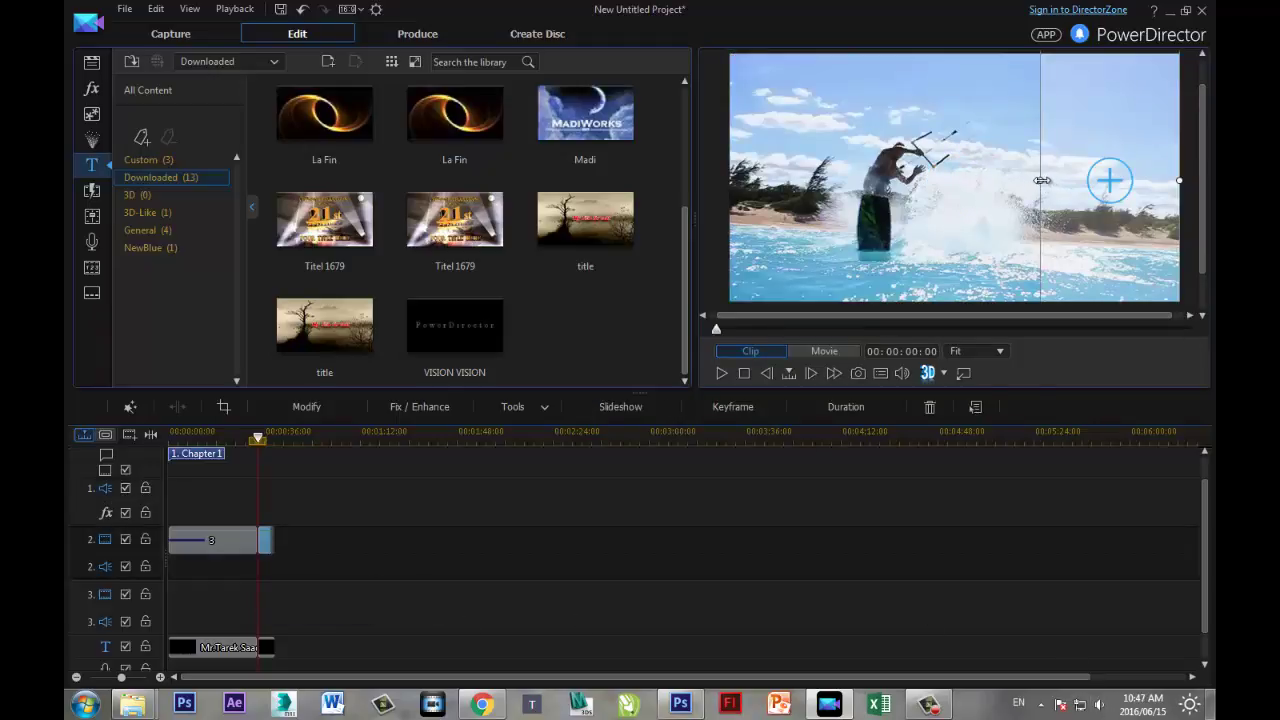
left_click_drag(1040, 179, 1031, 180)
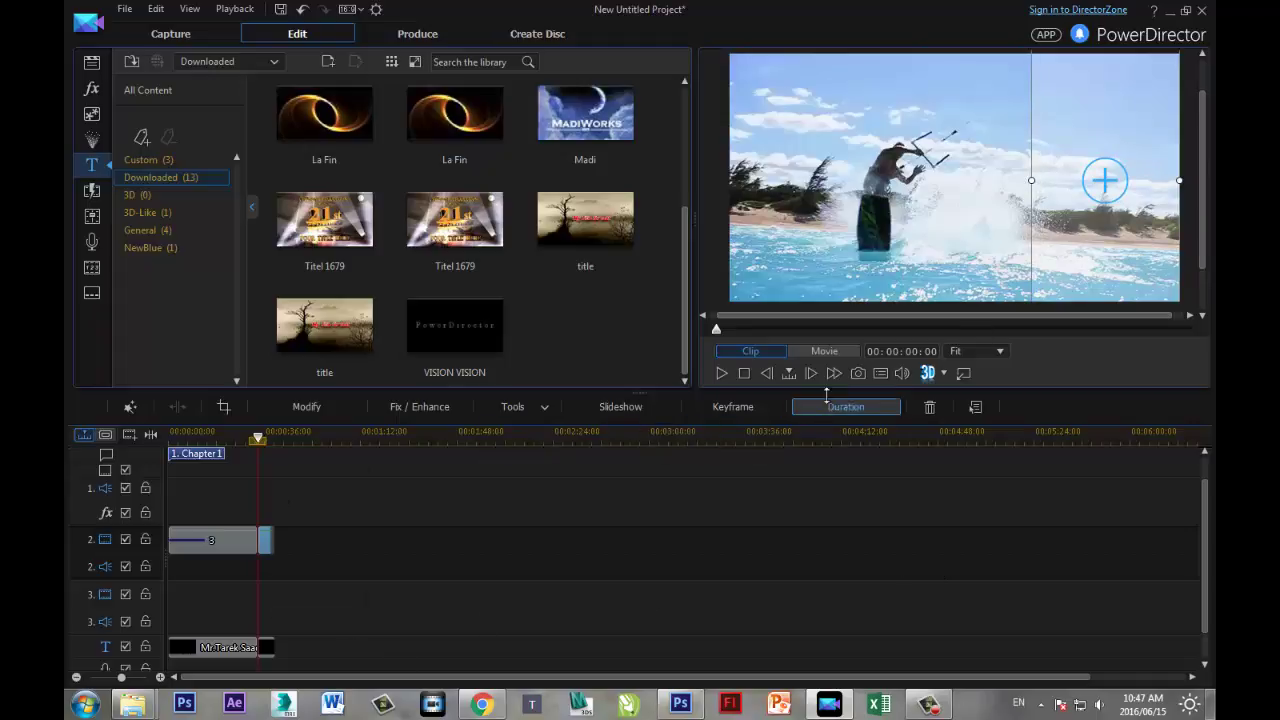
left_click(825, 351)
left_click(721, 373)
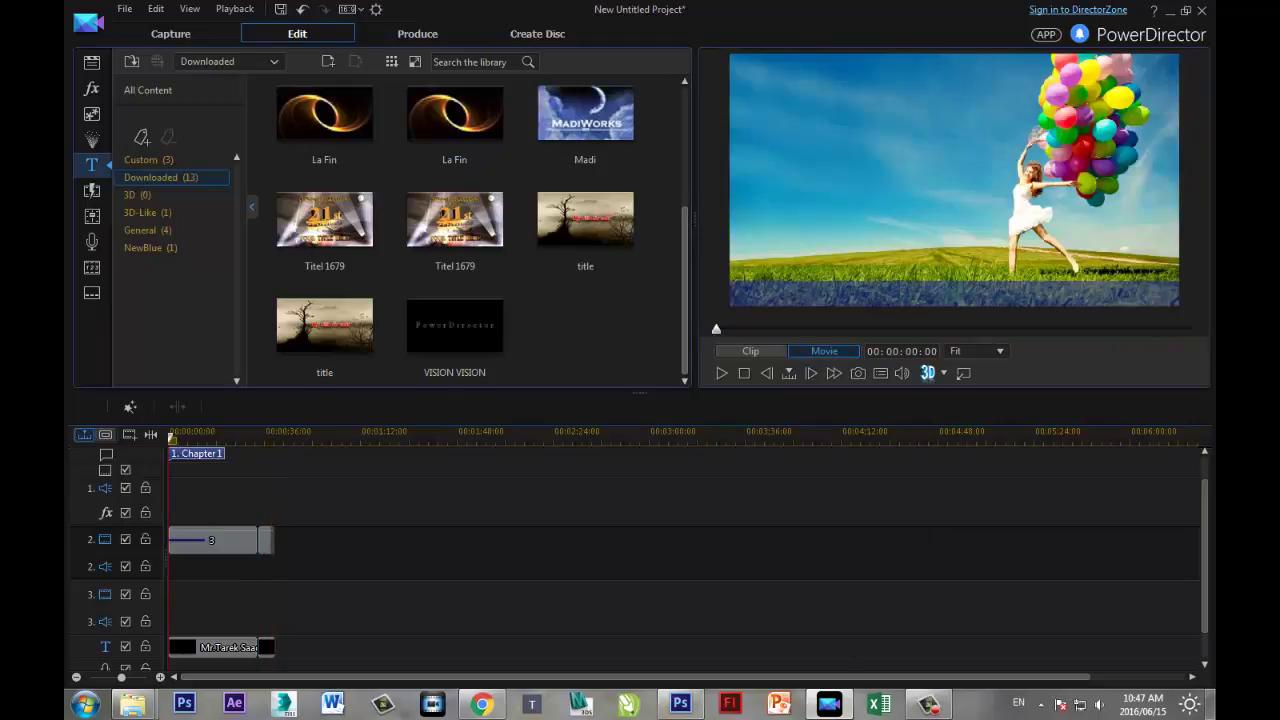
mouse_move(829, 704)
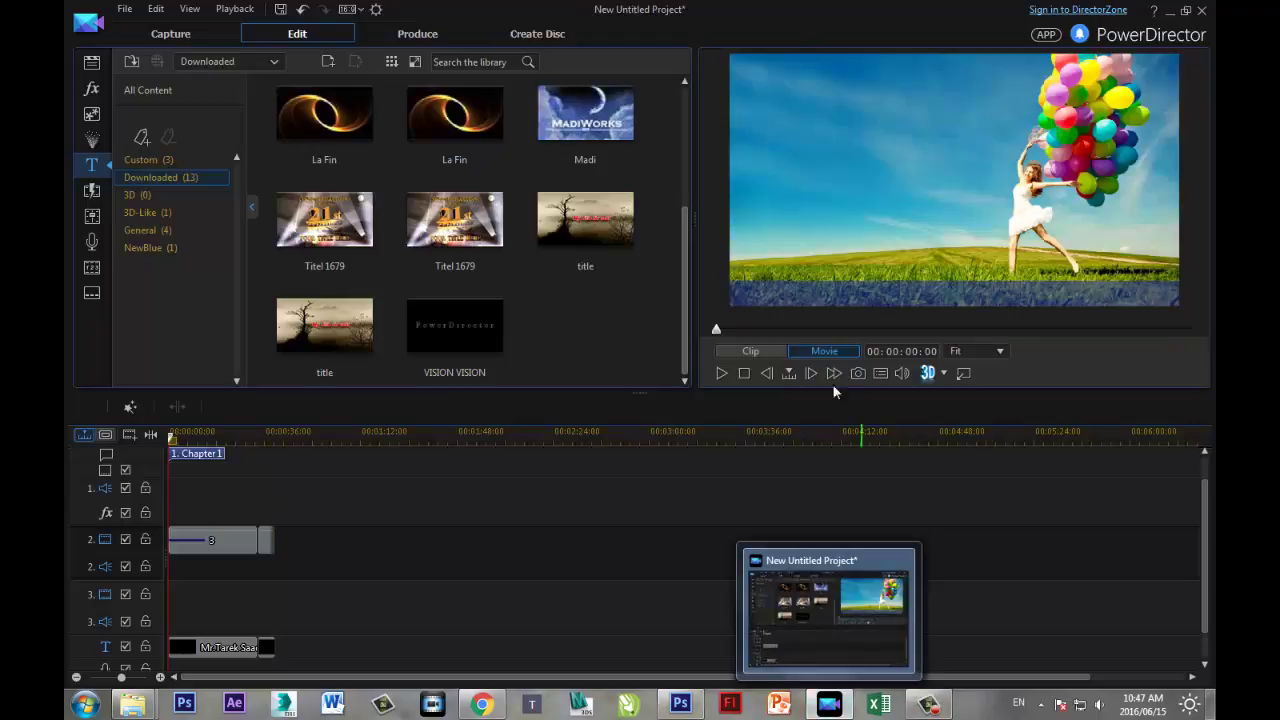